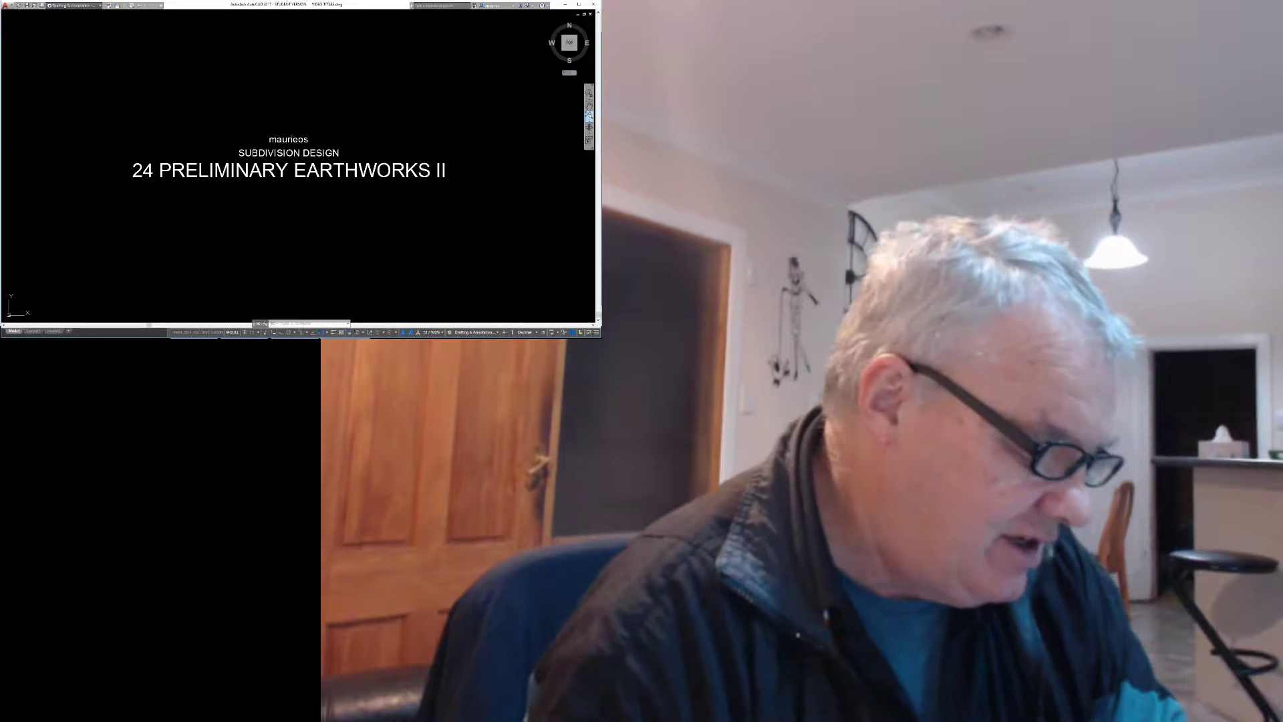
Switch to AutoCAD to look over the preliminary earthworks layout in ACUR SUBDESIGN 02.dwg, and return to 12d Model
click(565, 6)
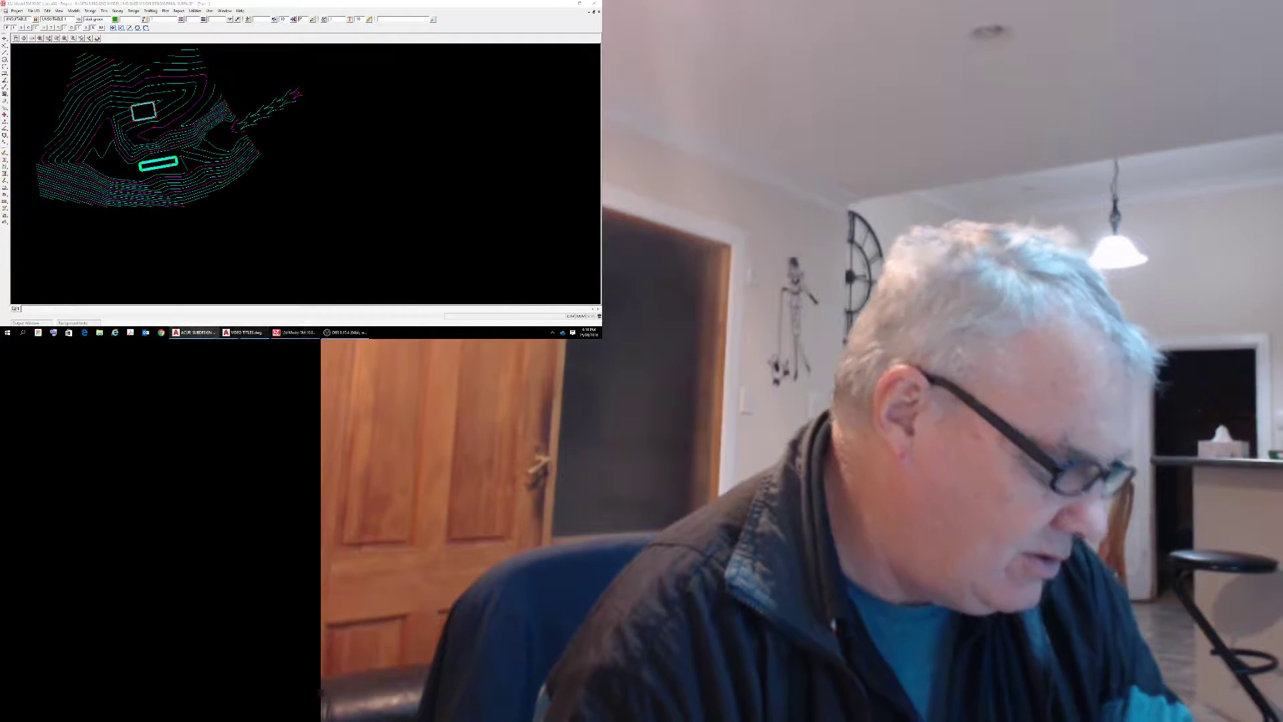
click(194, 332)
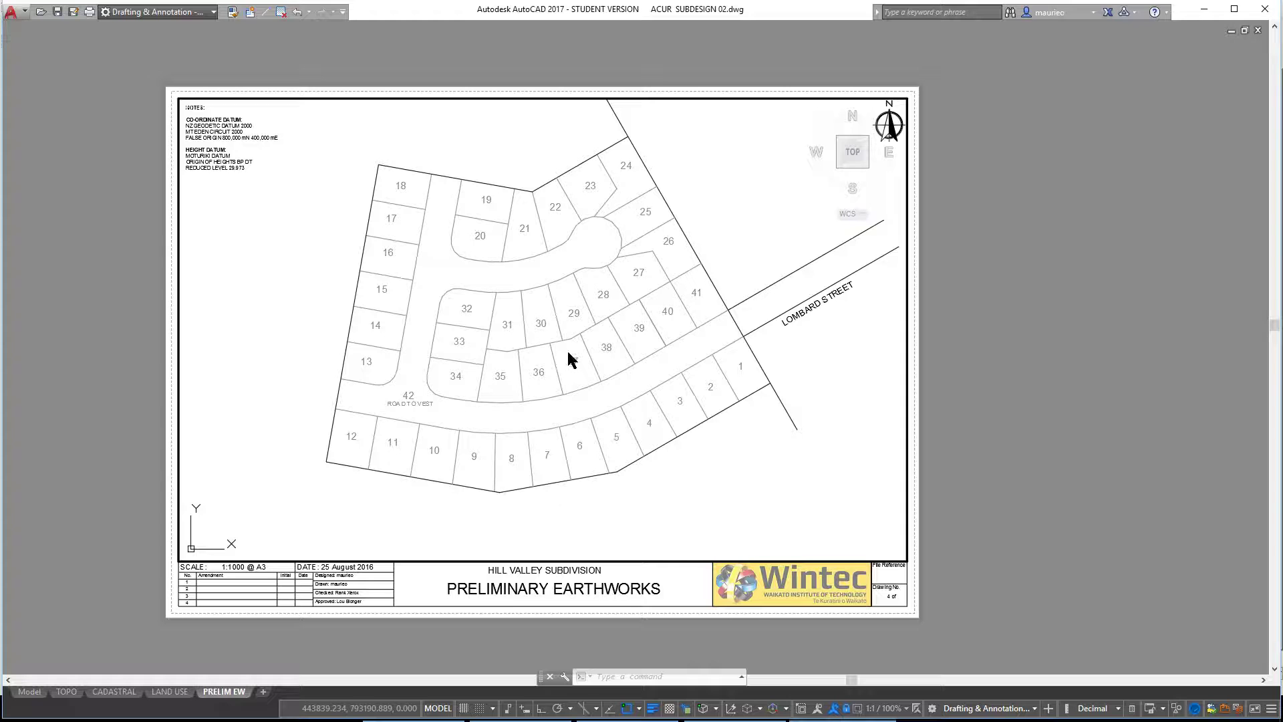
click(1204, 9)
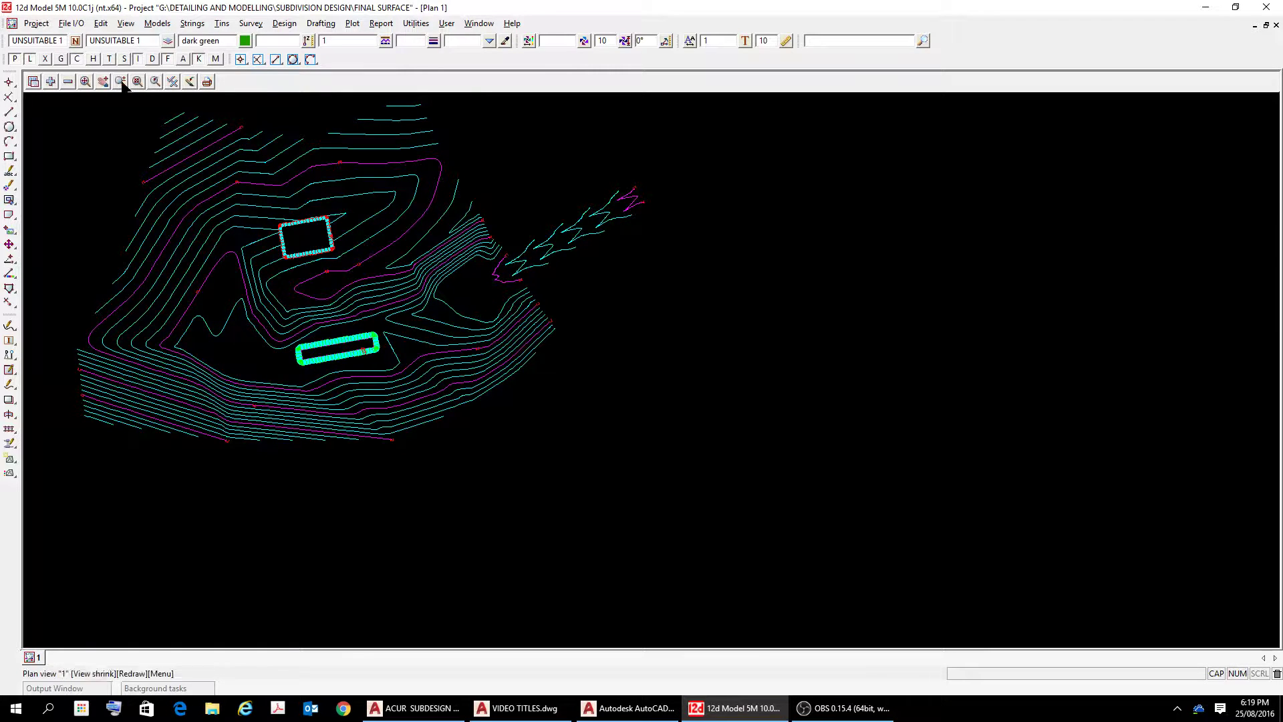
Examine the models listed in plan view 1, the contour labels and the stockpile and unsuitable areas at several magnifications
click(85, 82)
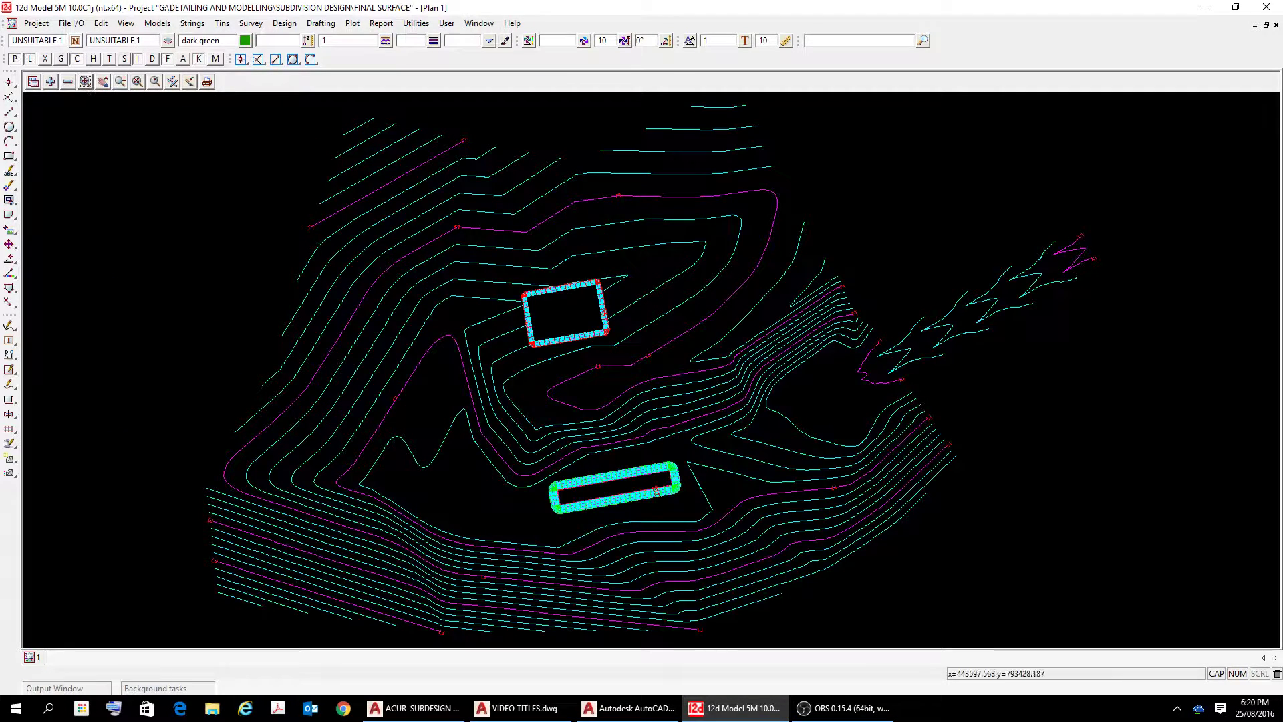
scroll(715, 504, down, 1)
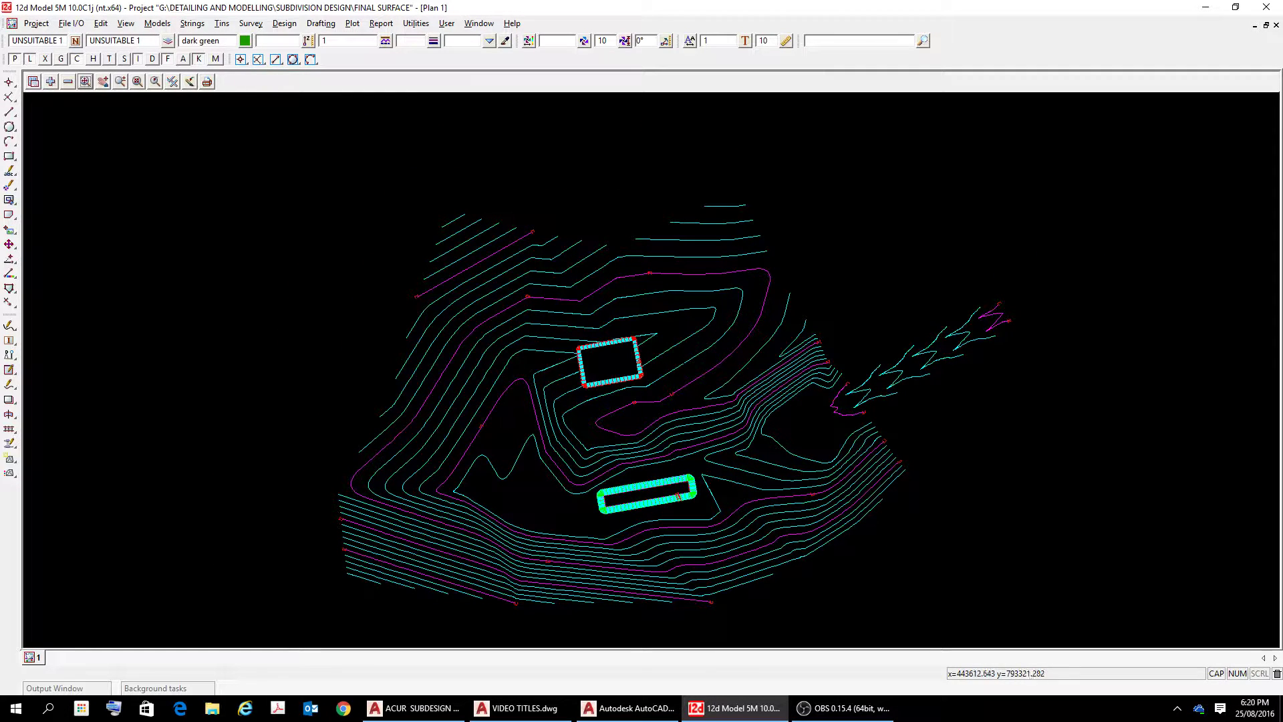
click(69, 82)
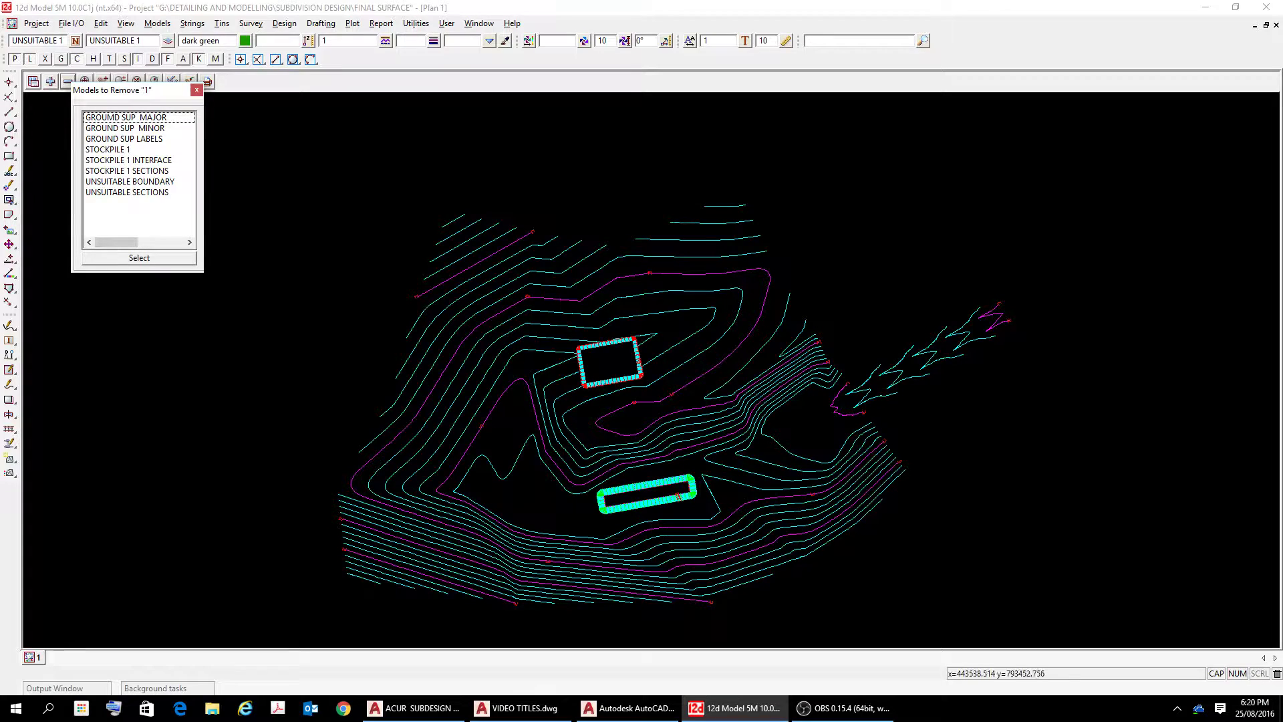
scroll(574, 321, up, 1)
scroll(531, 315, up, 1)
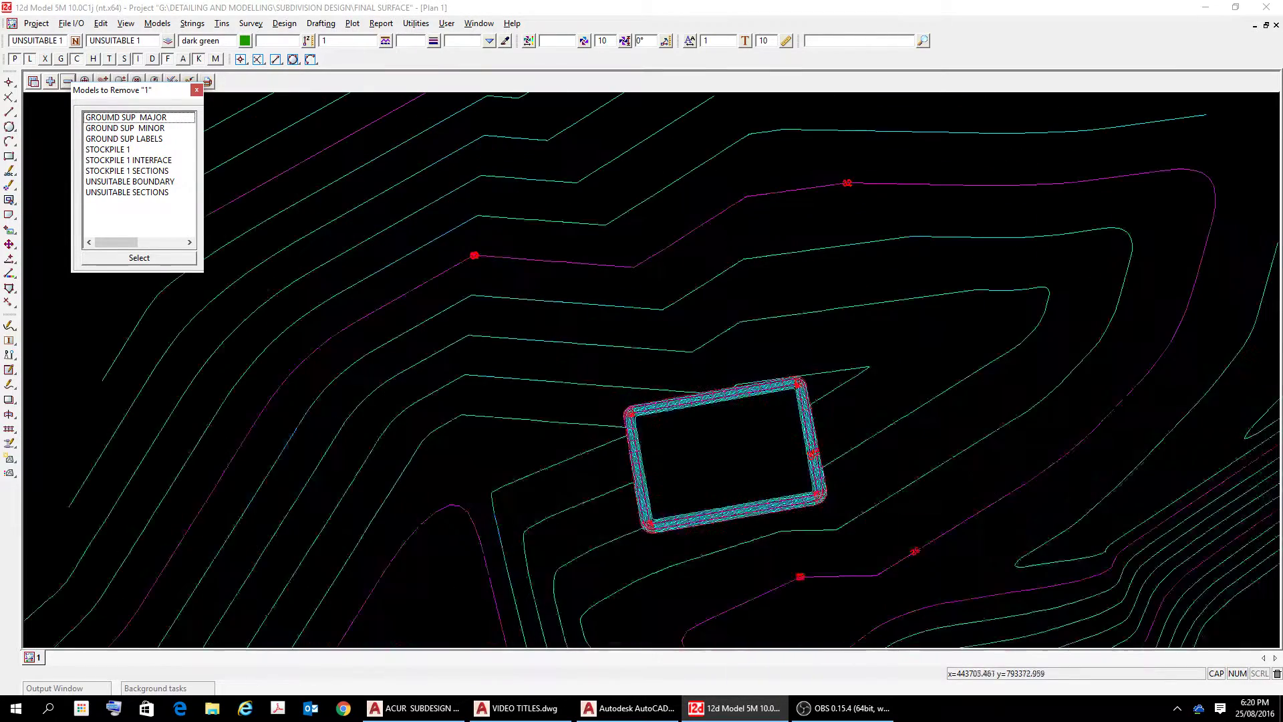
scroll(468, 299, up, 1)
scroll(467, 299, up, 1)
scroll(435, 212, up, 3)
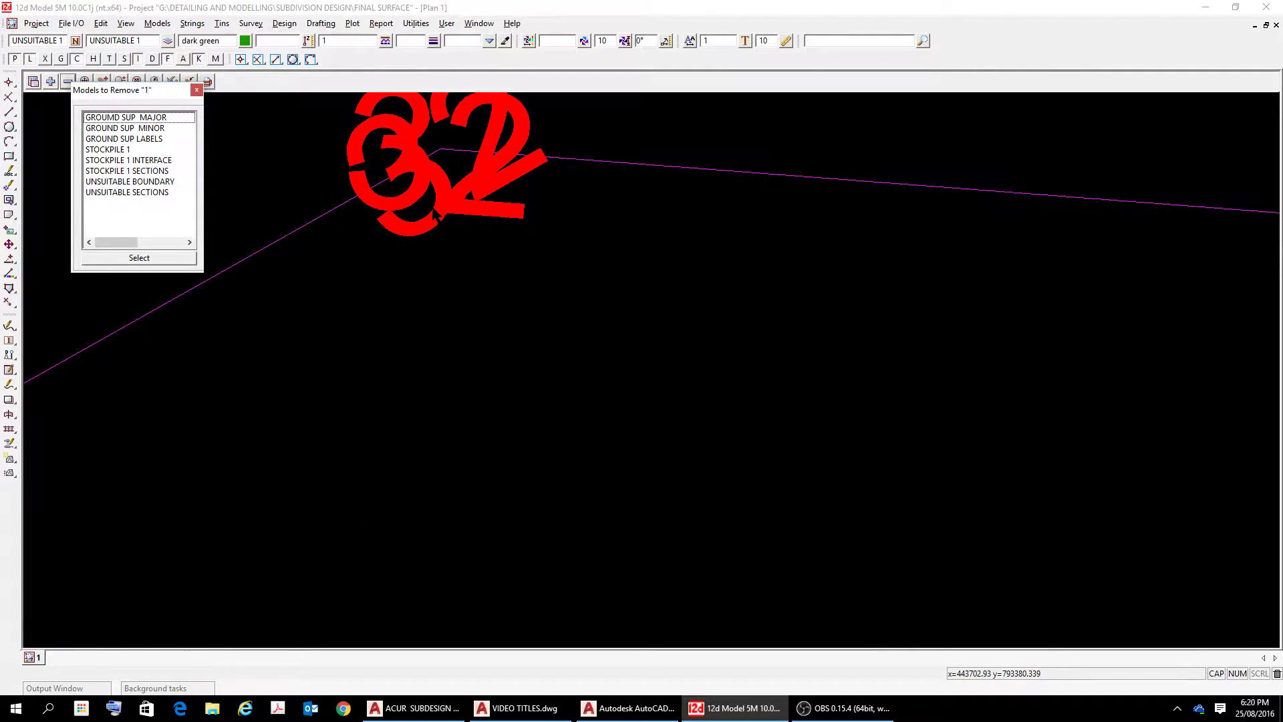
scroll(435, 212, down, 3)
scroll(434, 199, down, 4)
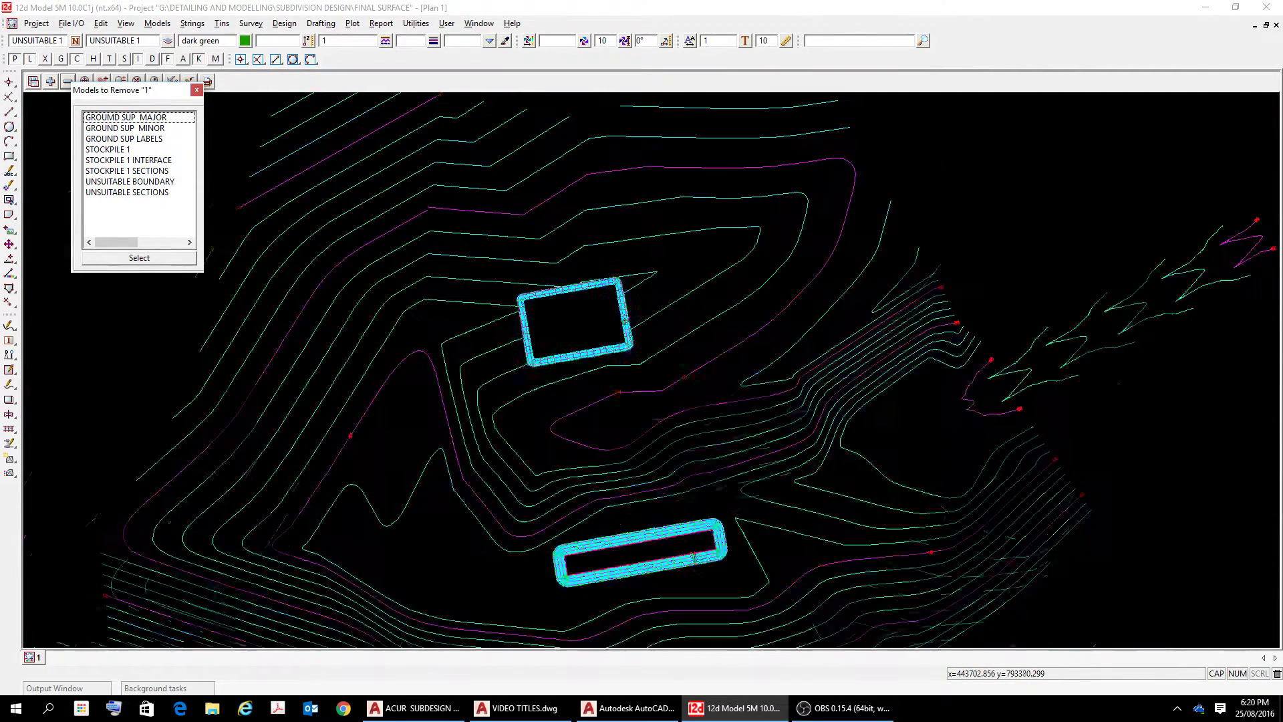
scroll(433, 199, up, 2)
scroll(434, 199, up, 4)
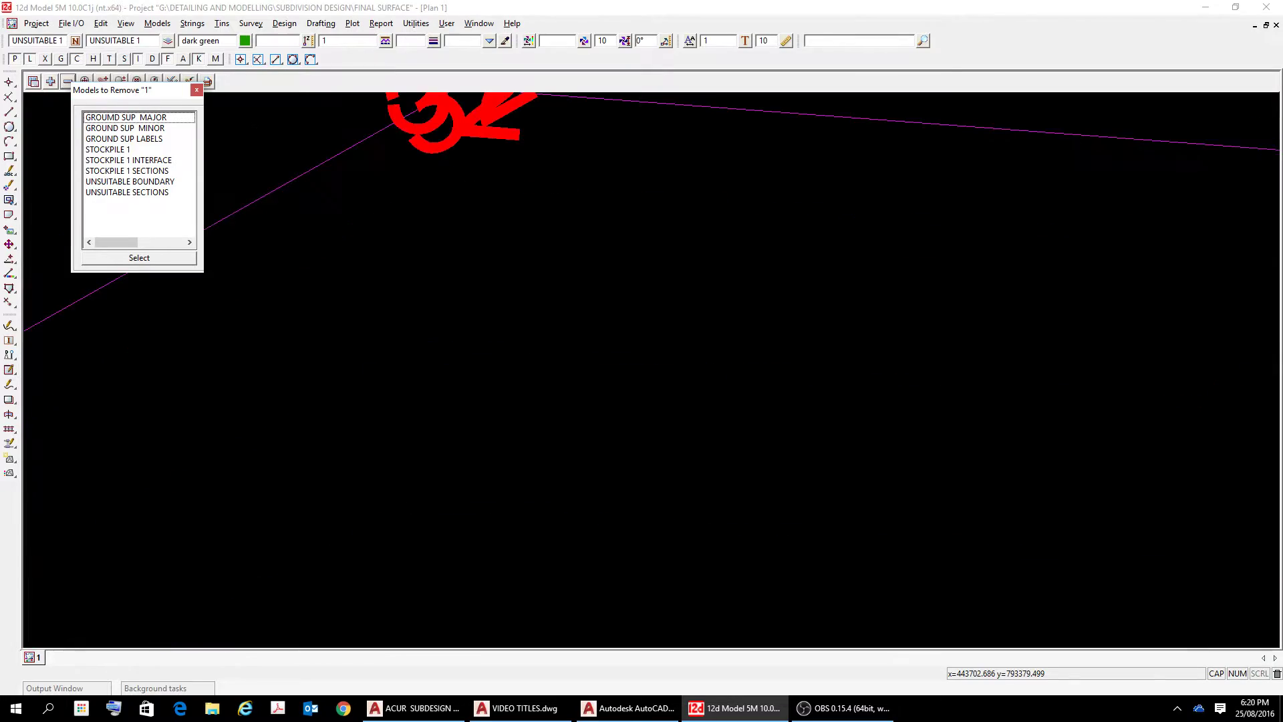
scroll(433, 199, down, 6)
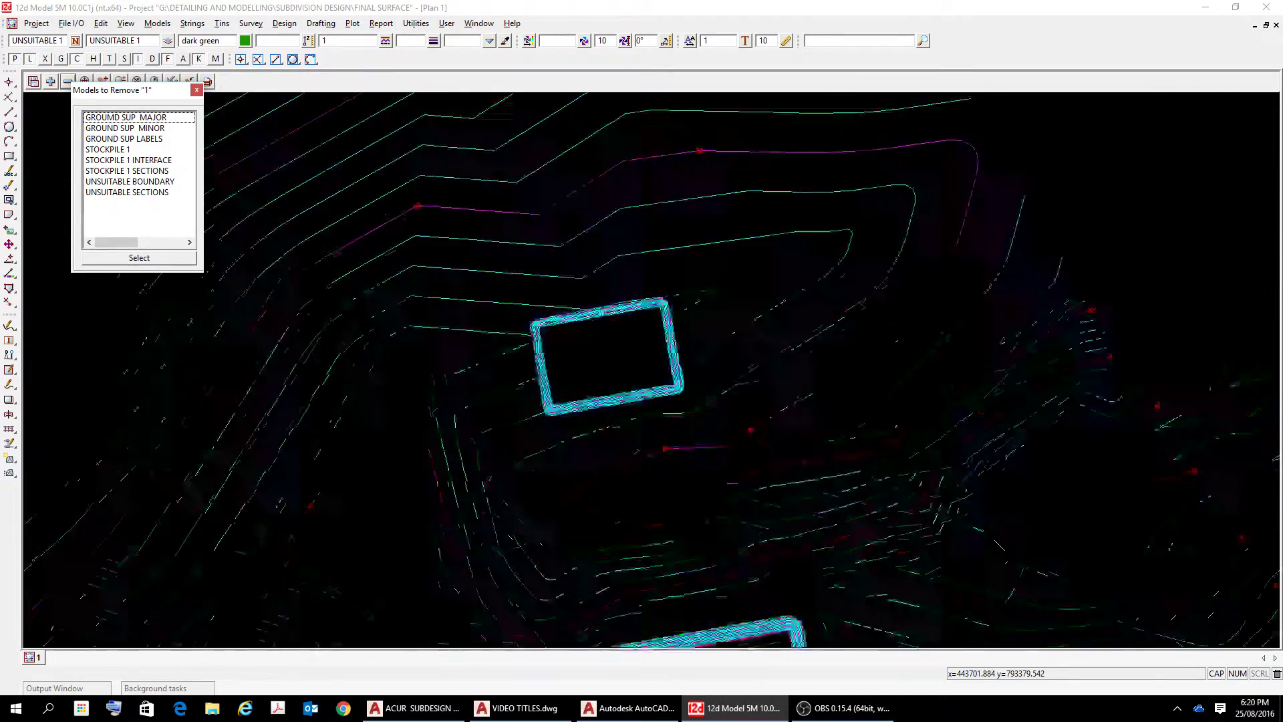
scroll(424, 197, up, 6)
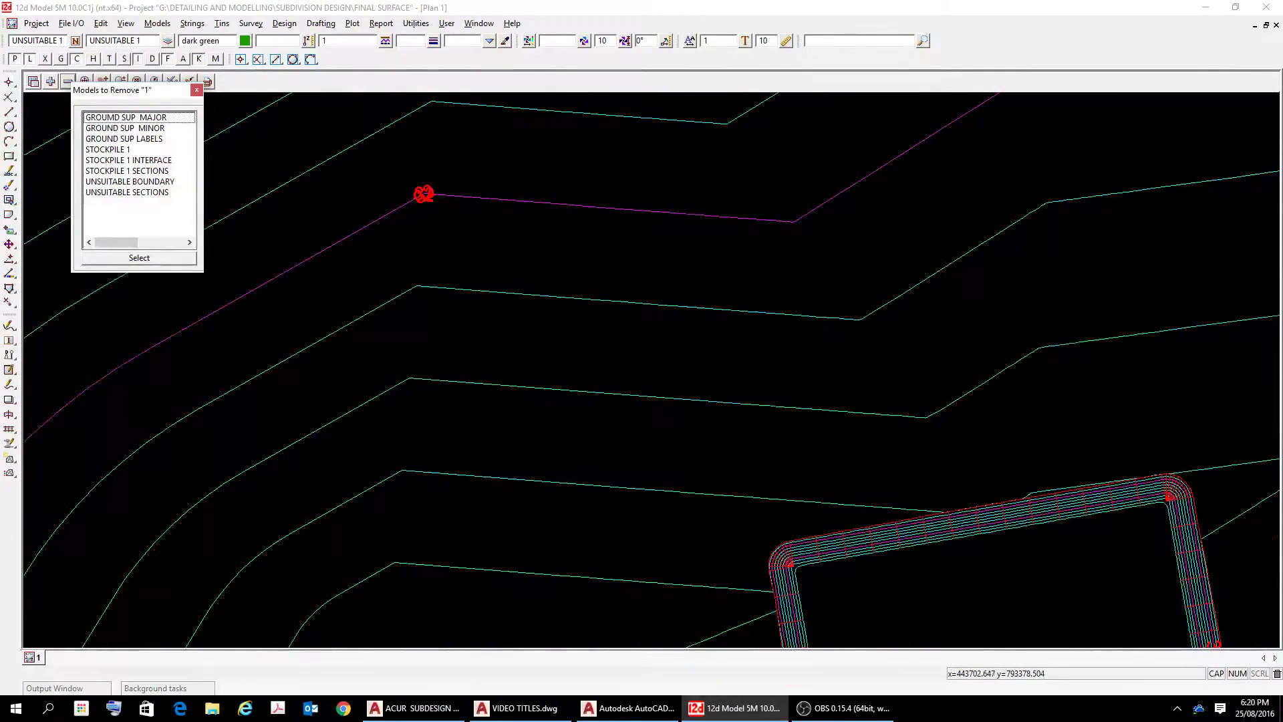
scroll(423, 196, down, 6)
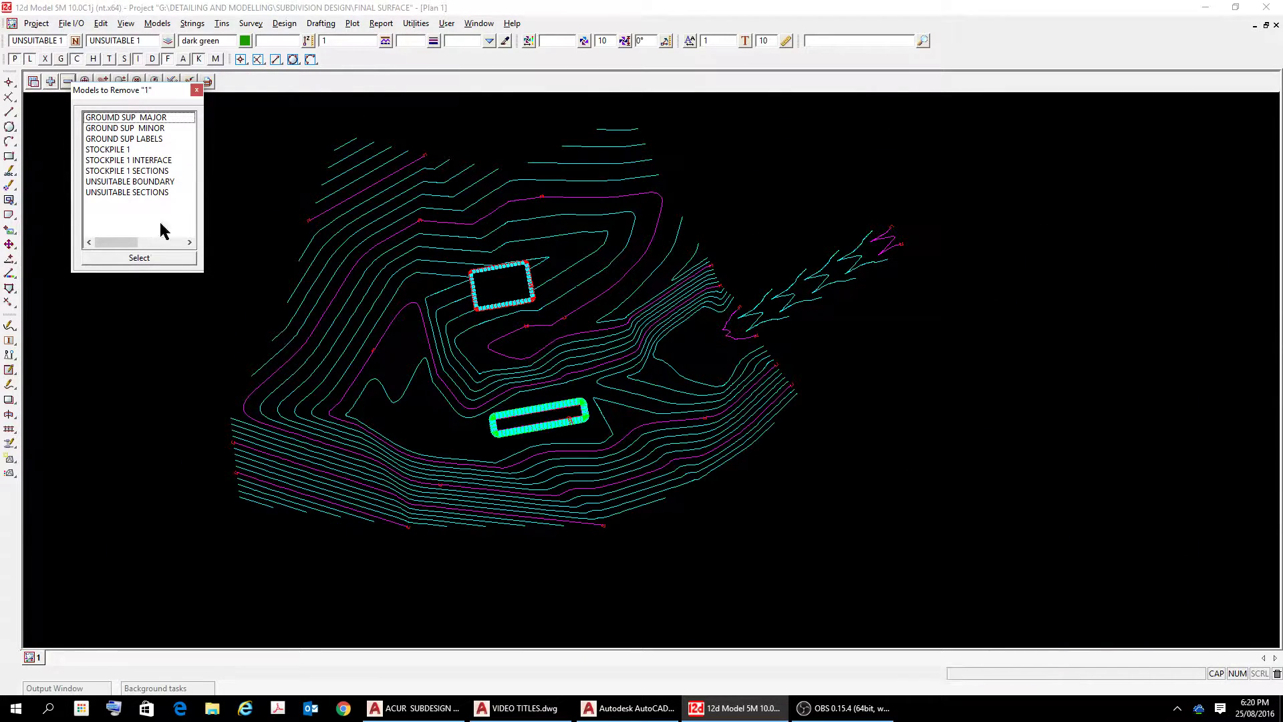
click(197, 91)
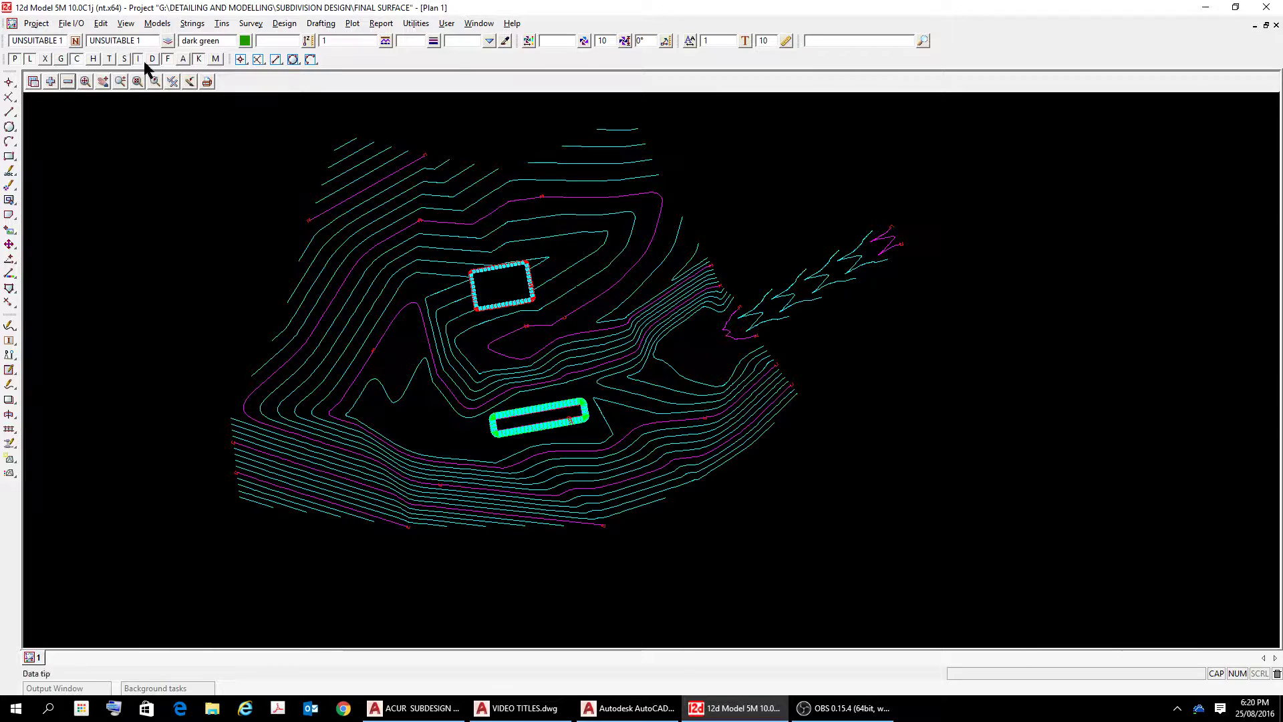
Start a DWG/DXF/DXB data output with view 1 as the data to write
click(72, 26)
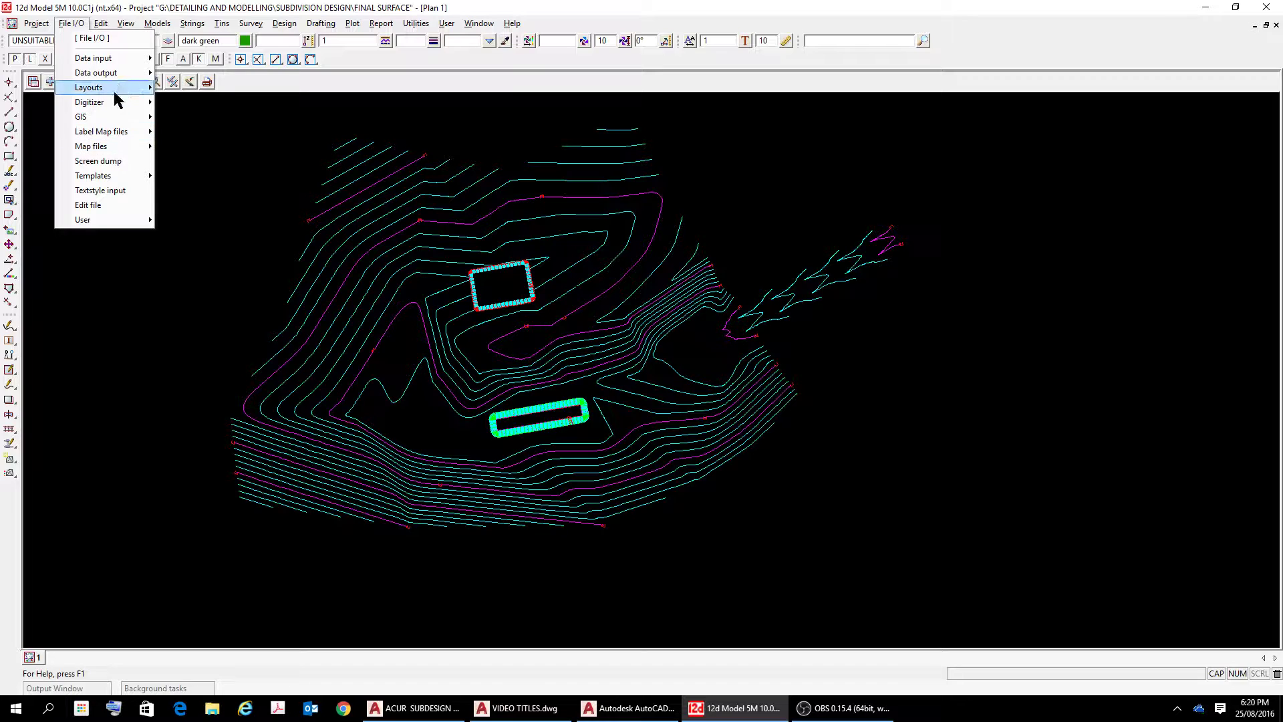
mouse_move(107, 75)
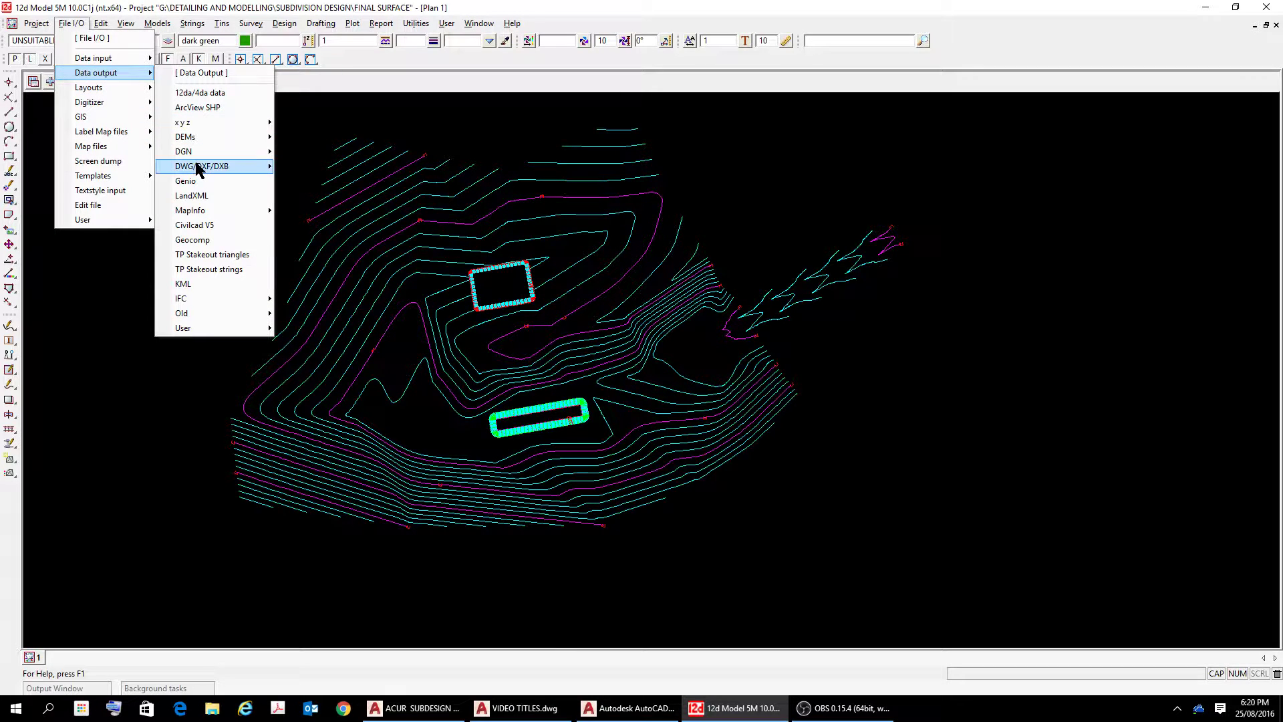
mouse_move(199, 169)
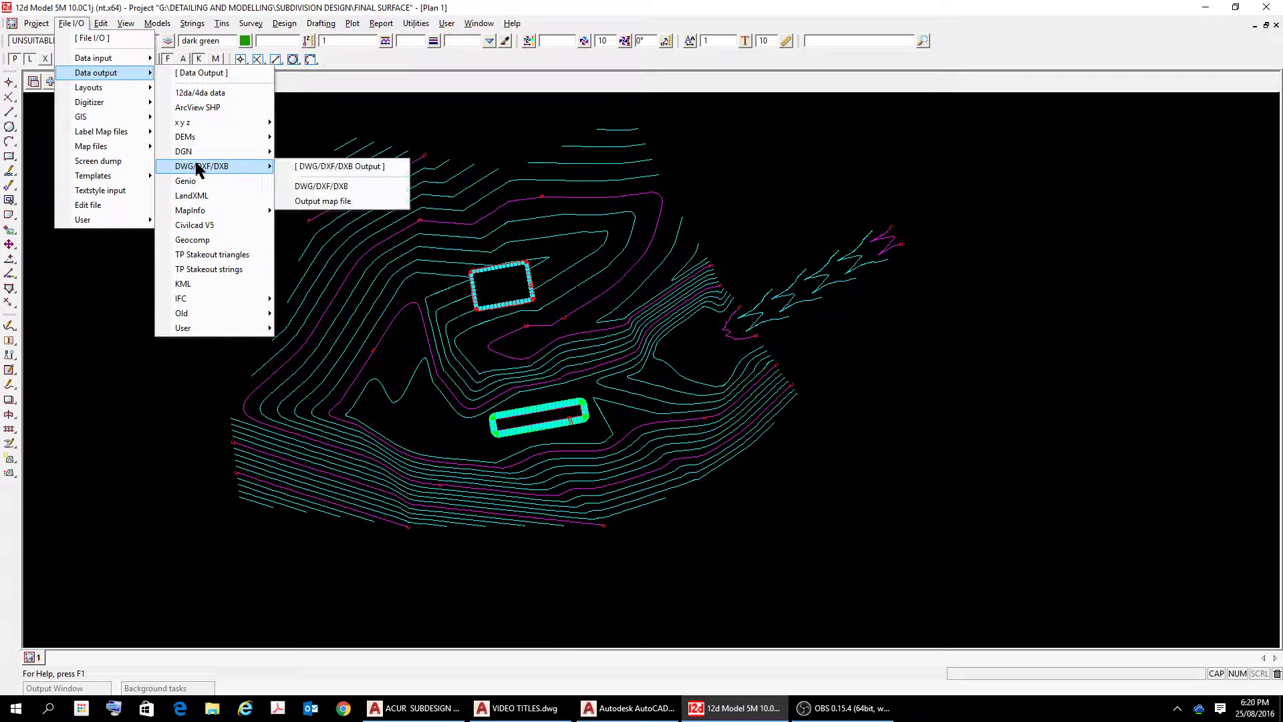
click(310, 187)
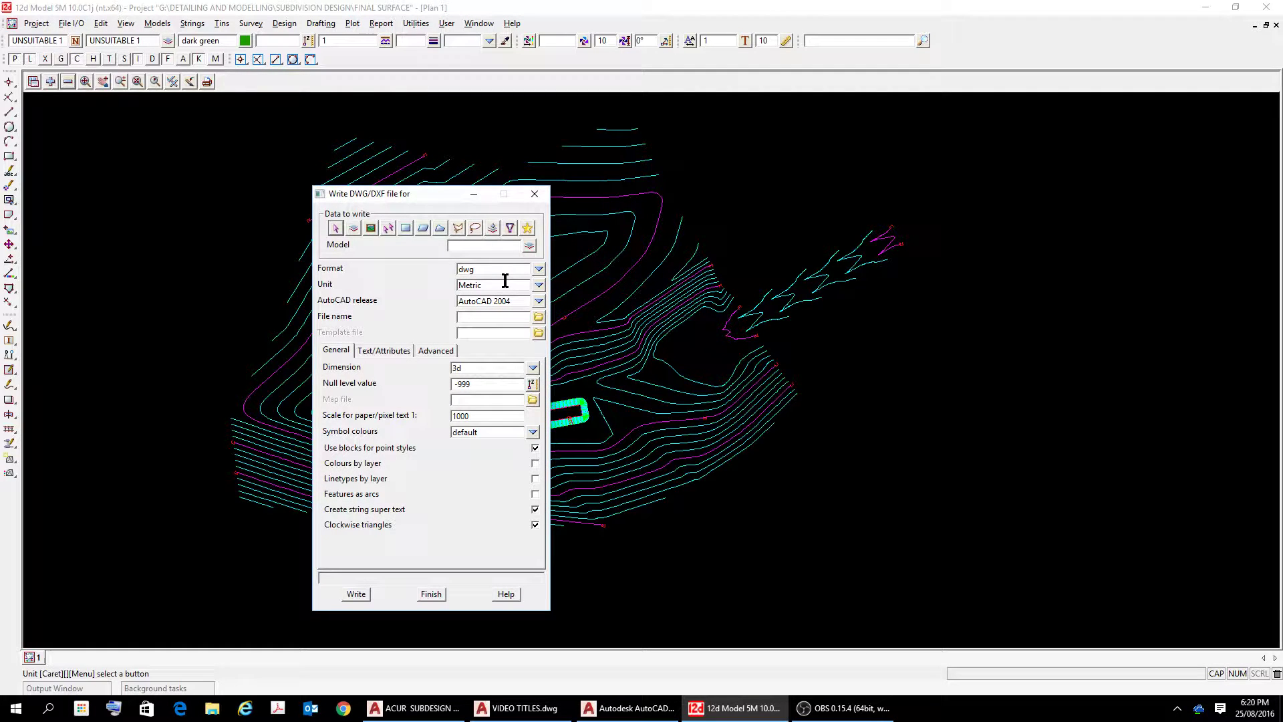
click(370, 229)
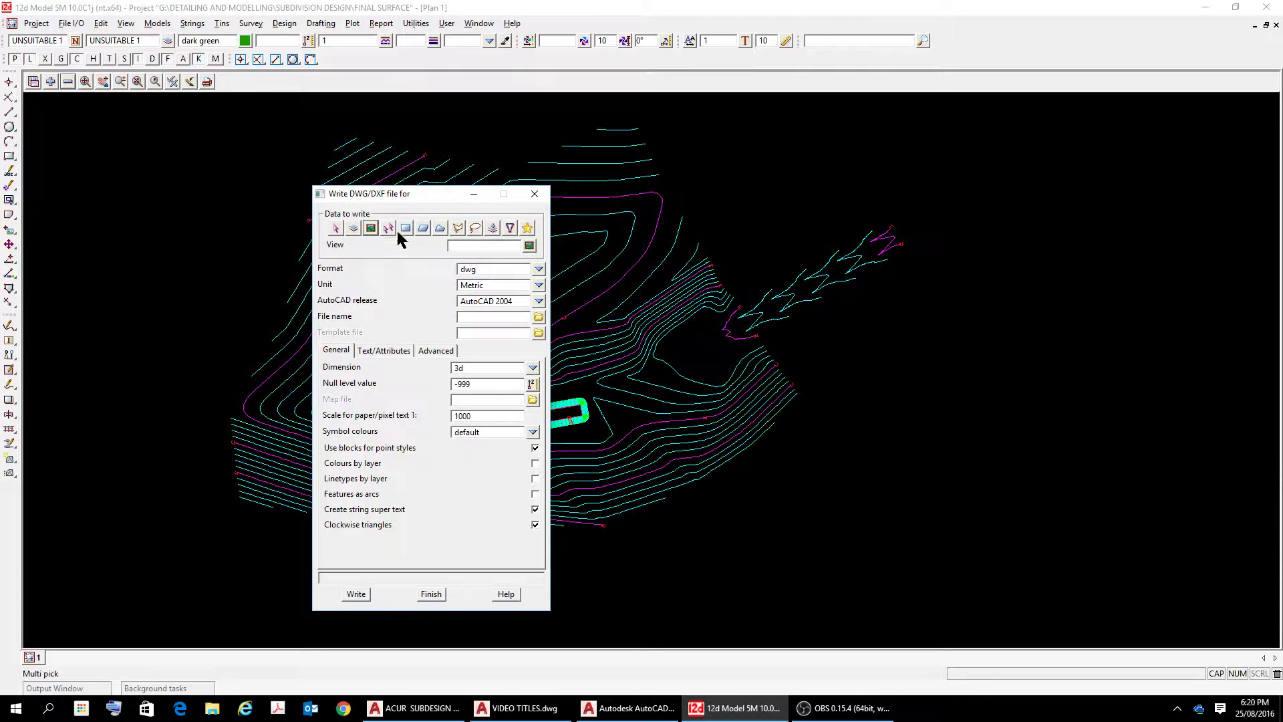
click(529, 246)
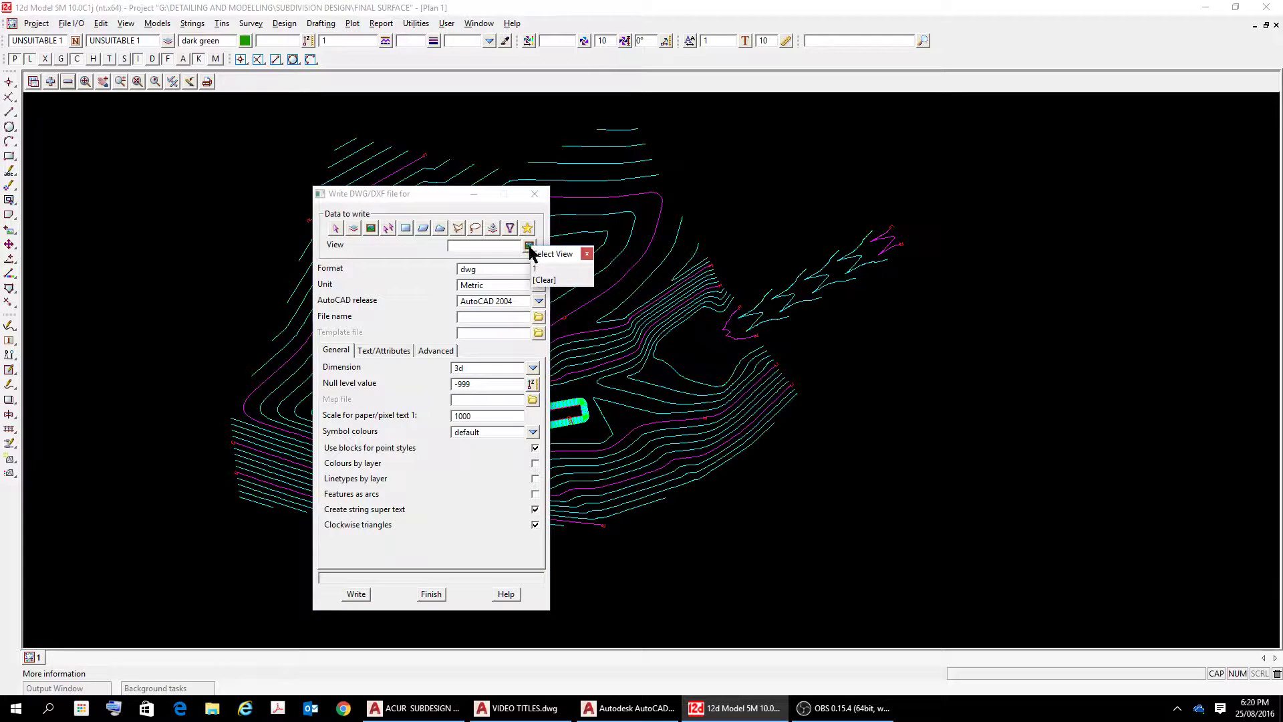
click(542, 269)
Choose the dwg format and select the existing EXCAVATION2.dwg as the output file
click(539, 268)
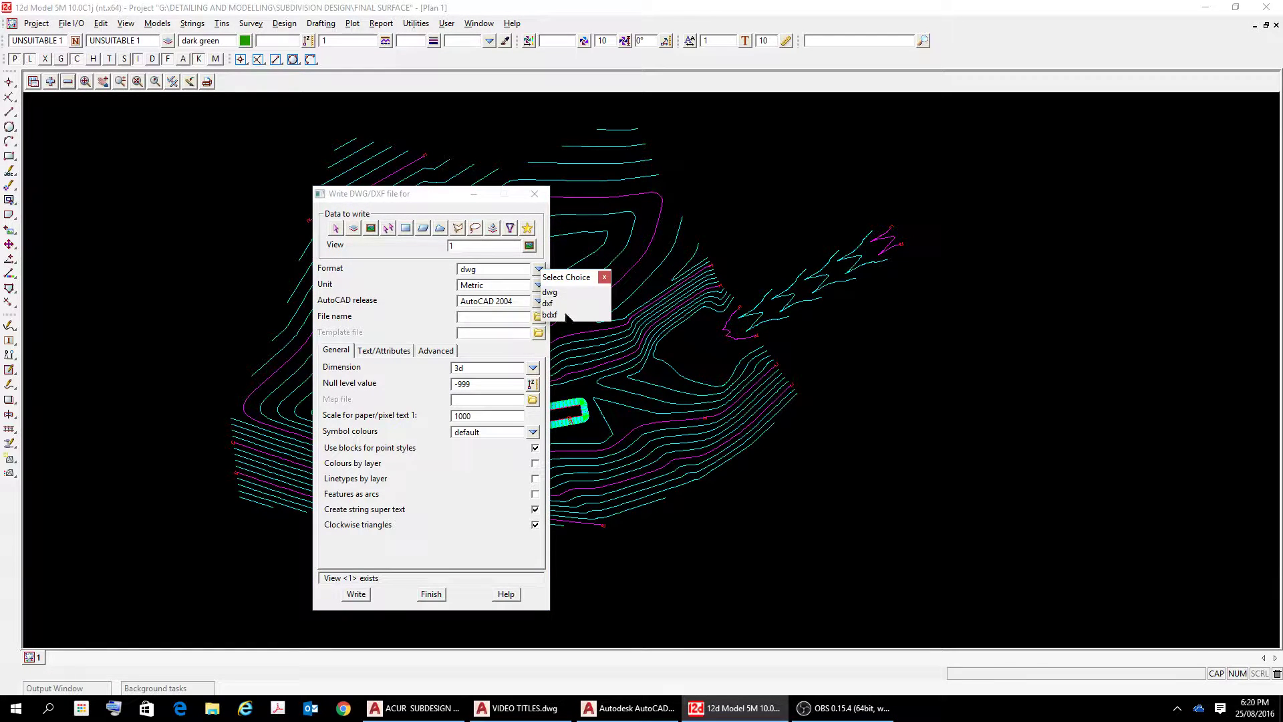
click(549, 292)
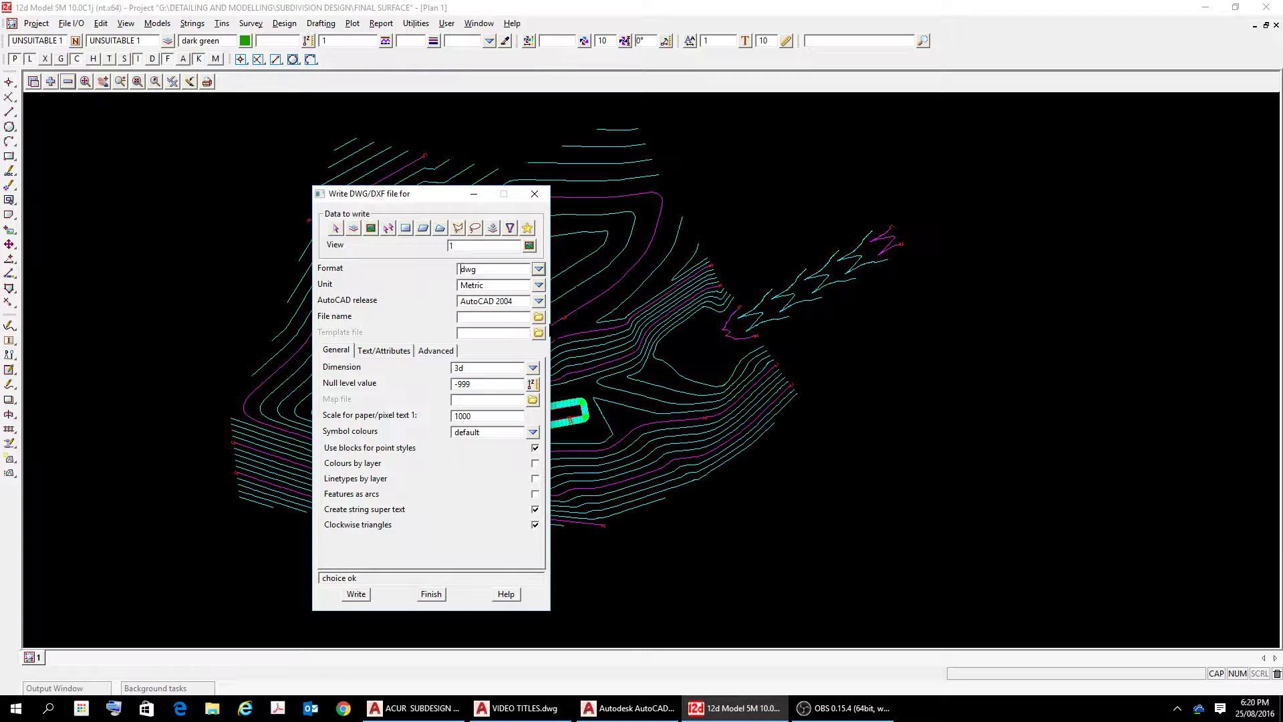
click(538, 317)
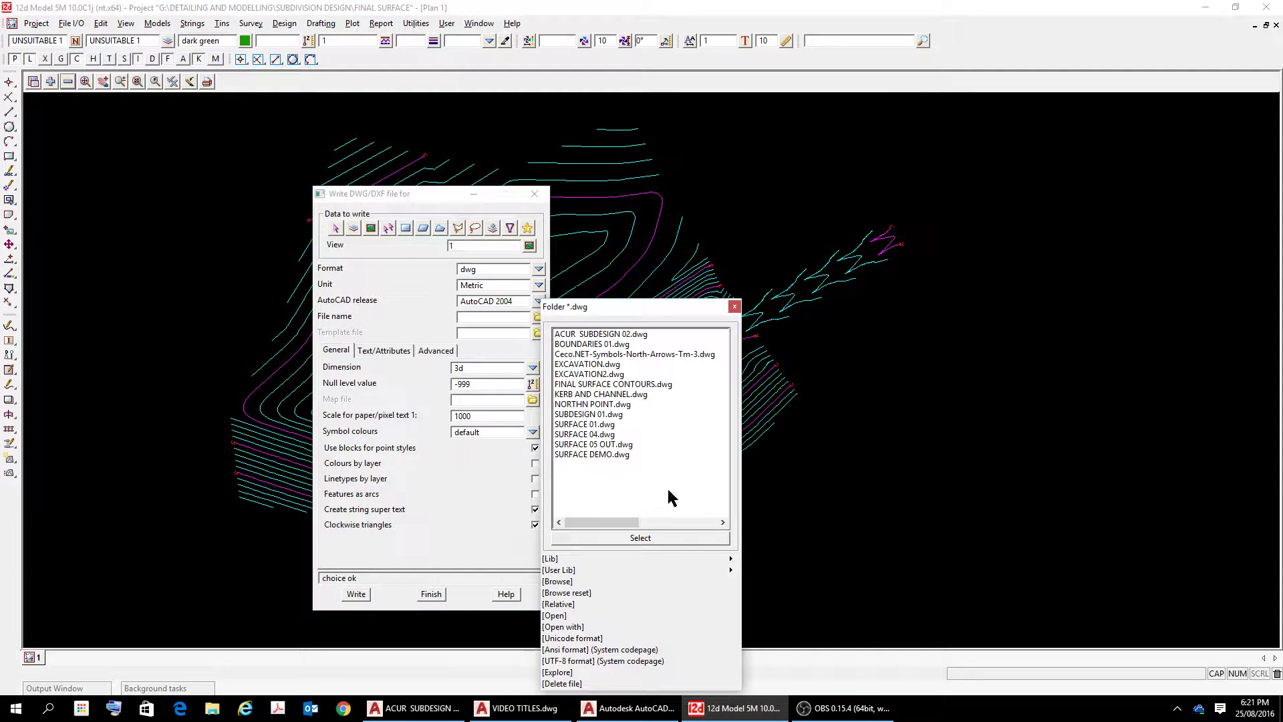
click(576, 377)
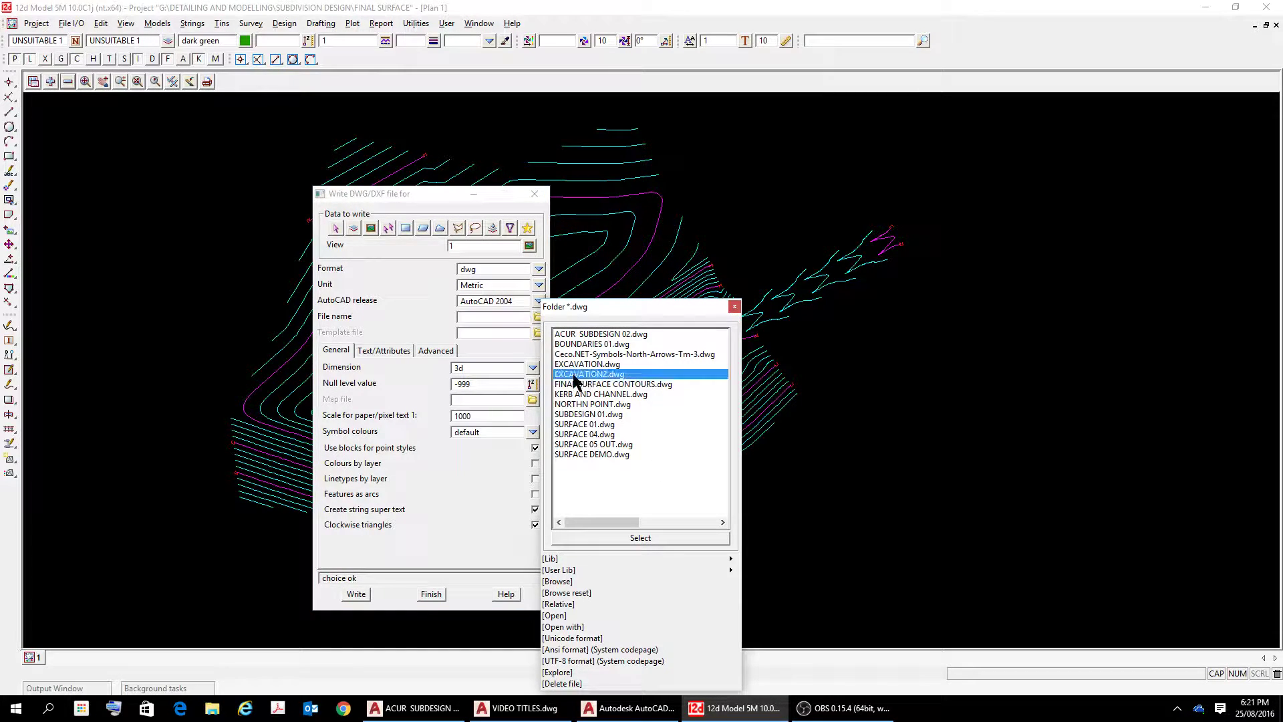
double_click(576, 377)
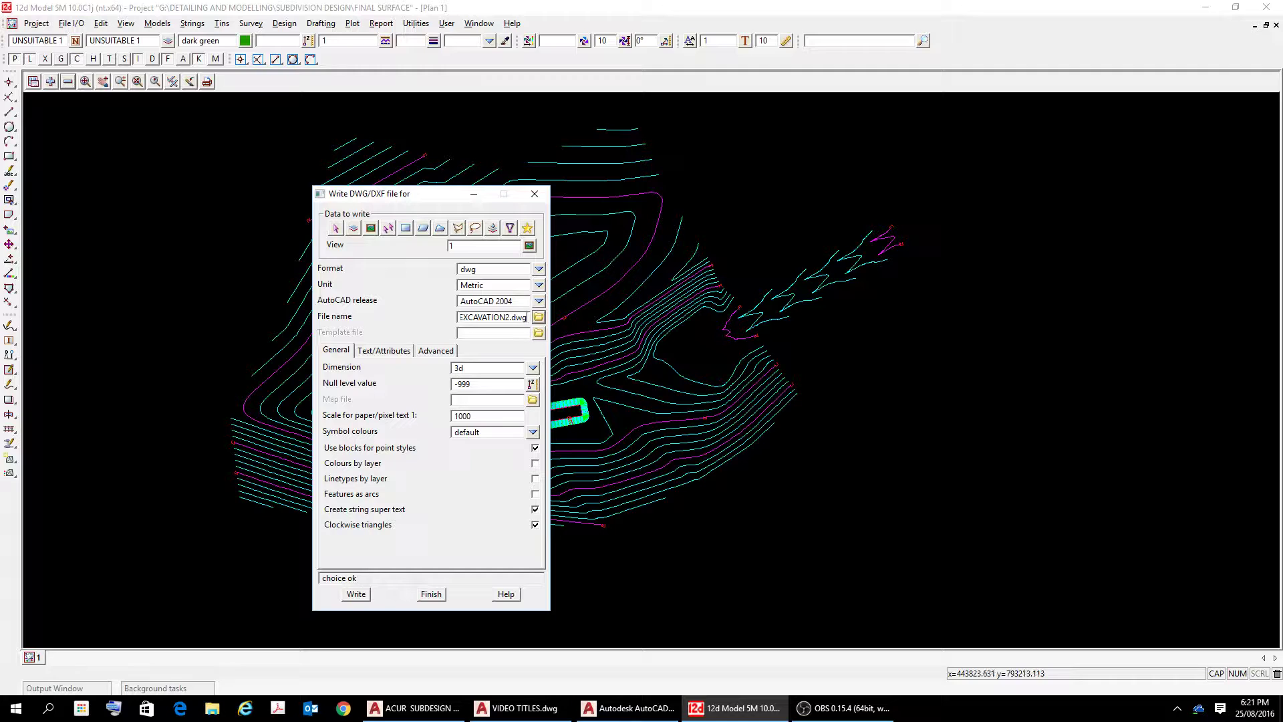
Set the export dimension to 2D, turn on colours by layer, and check the text/attribute and advanced export options
double_click(480, 368)
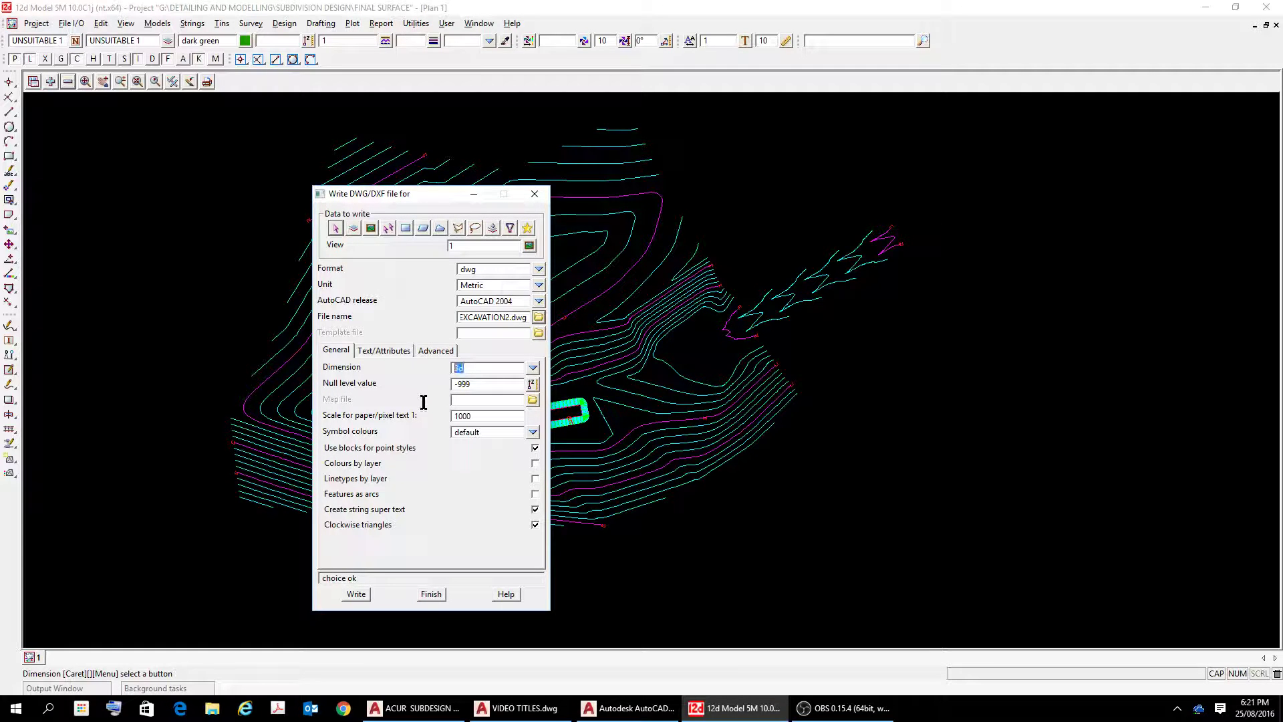
text(2D)
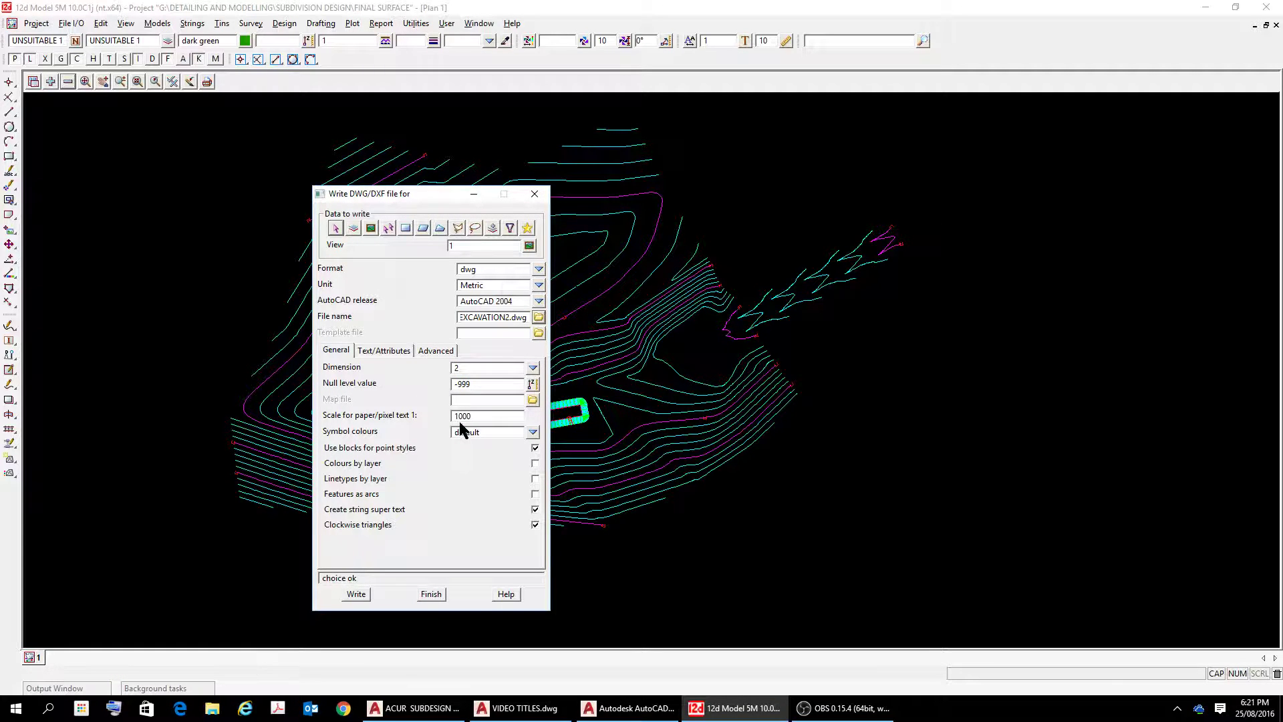
double_click(475, 383)
click(535, 463)
click(386, 351)
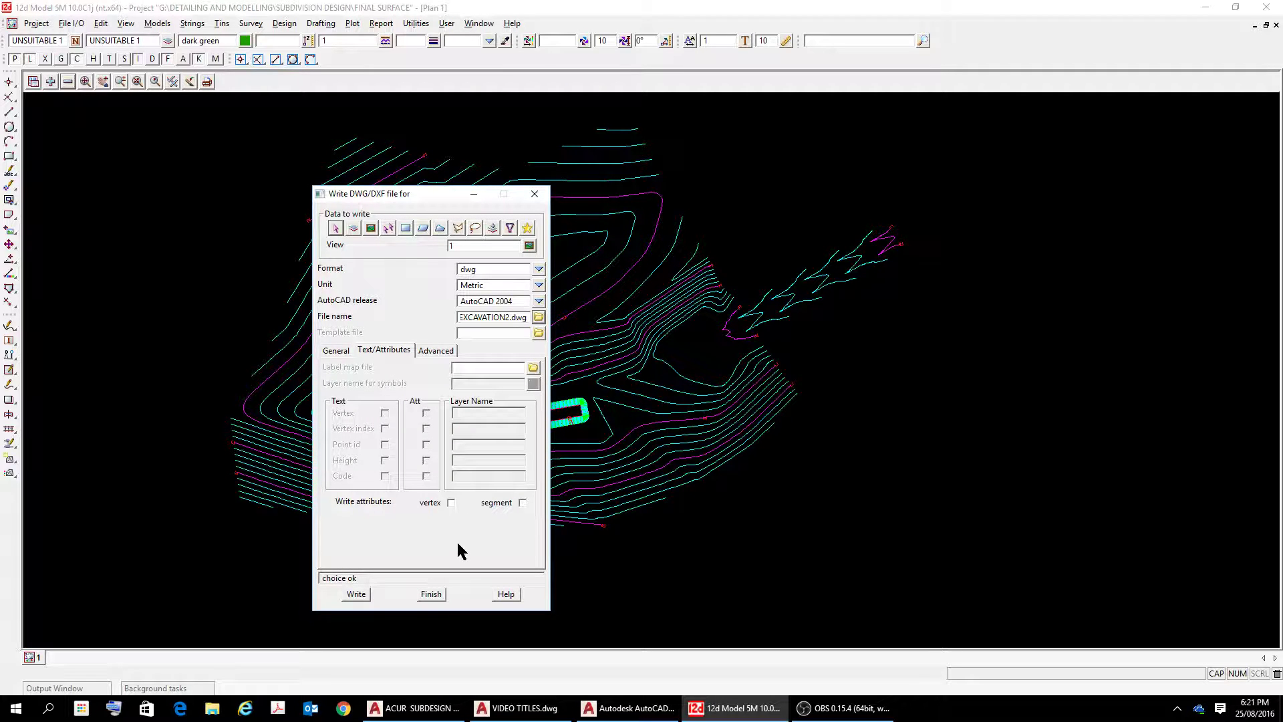
click(438, 352)
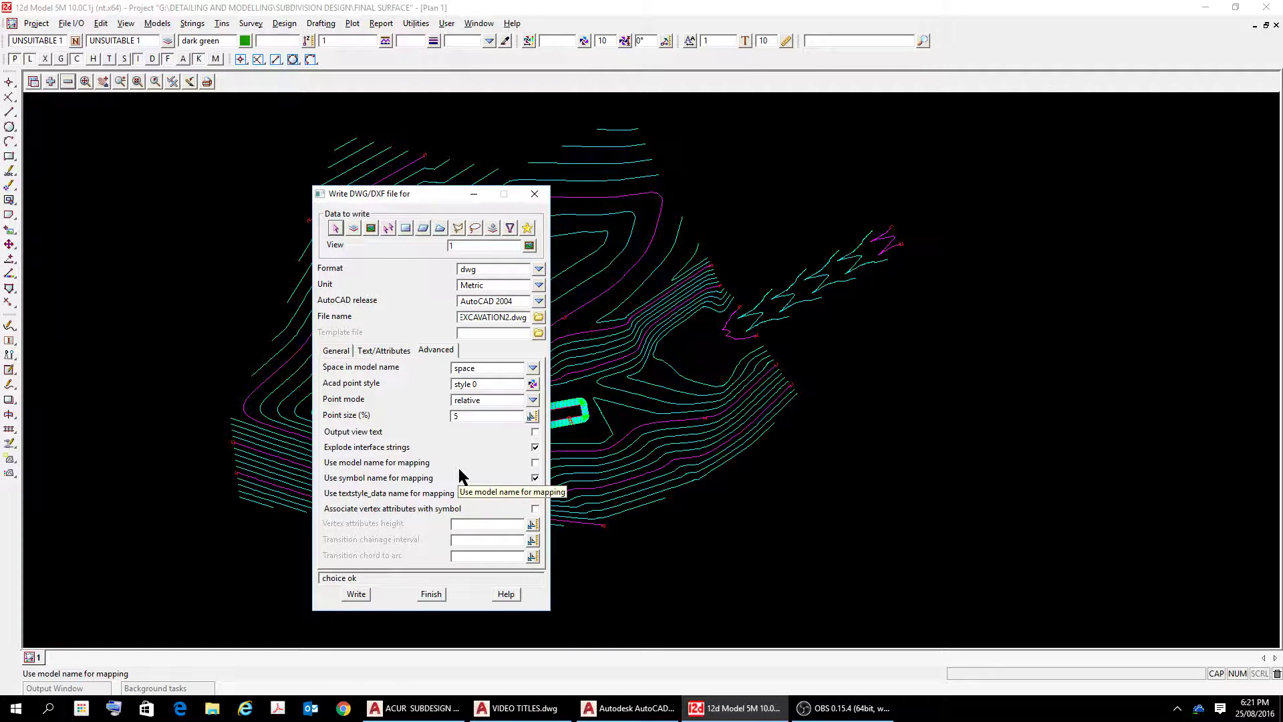
Write the DWG file, replacing the existing EXCAVATION2.dwg, and finish the export
click(362, 595)
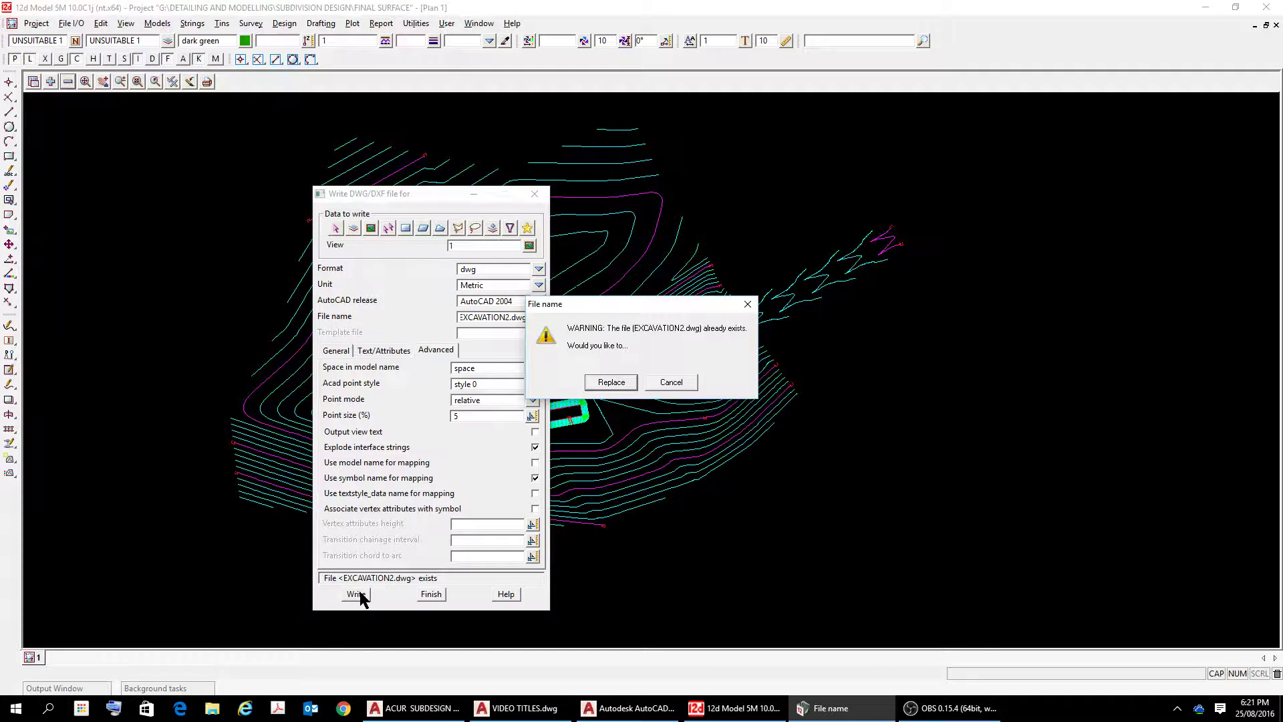
click(623, 384)
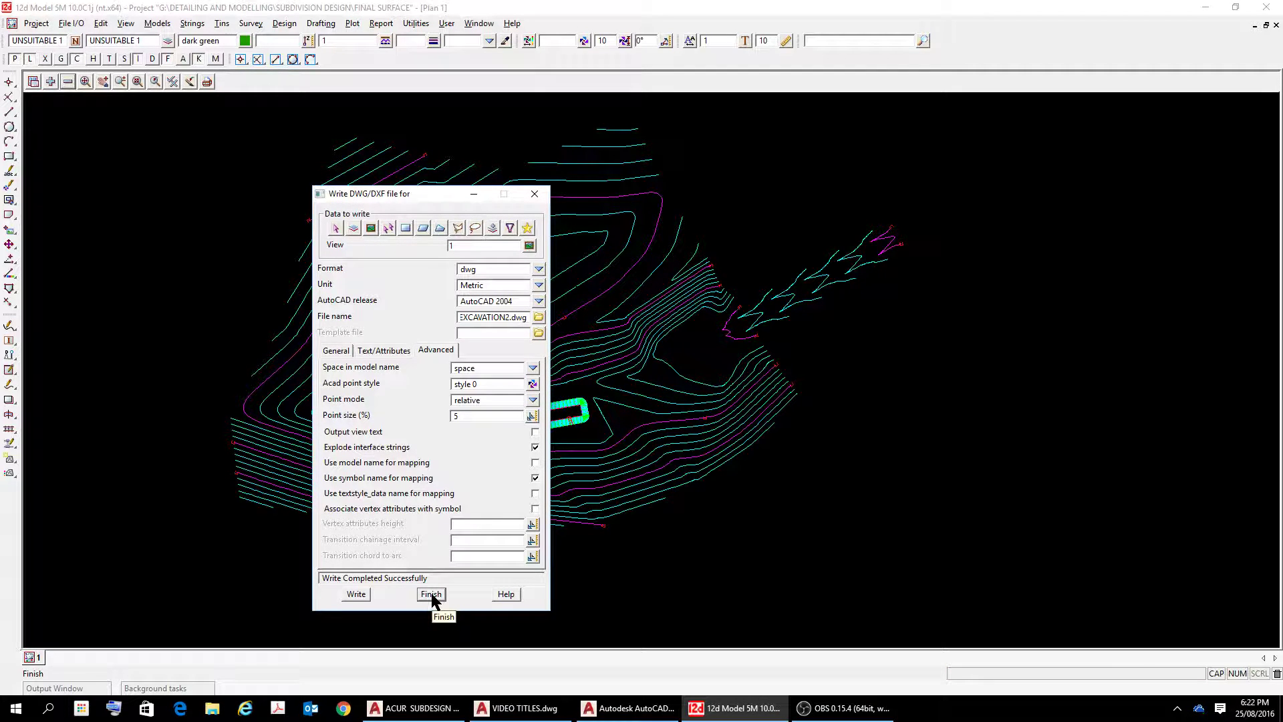
click(431, 595)
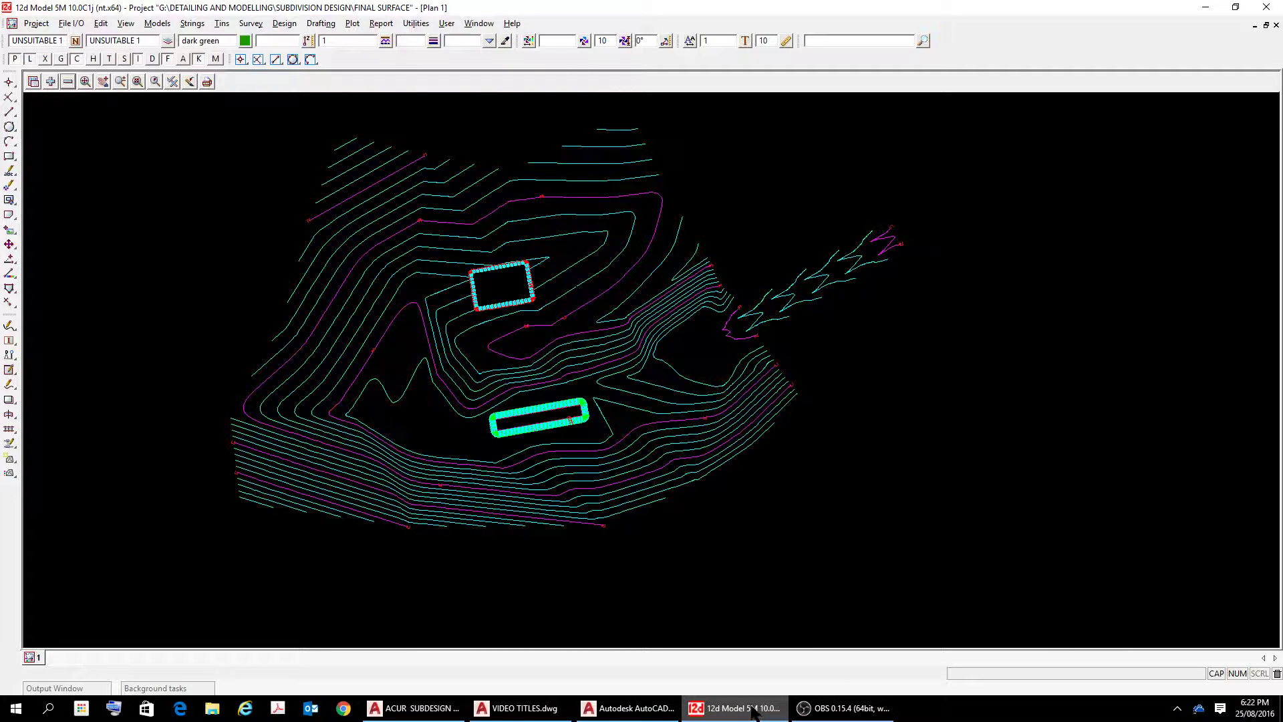
Switch to ACUR SUBDESIGN 02.dwg in AutoCAD and leave the clean screen display so that the ribbon is shown
mouse_move(521, 708)
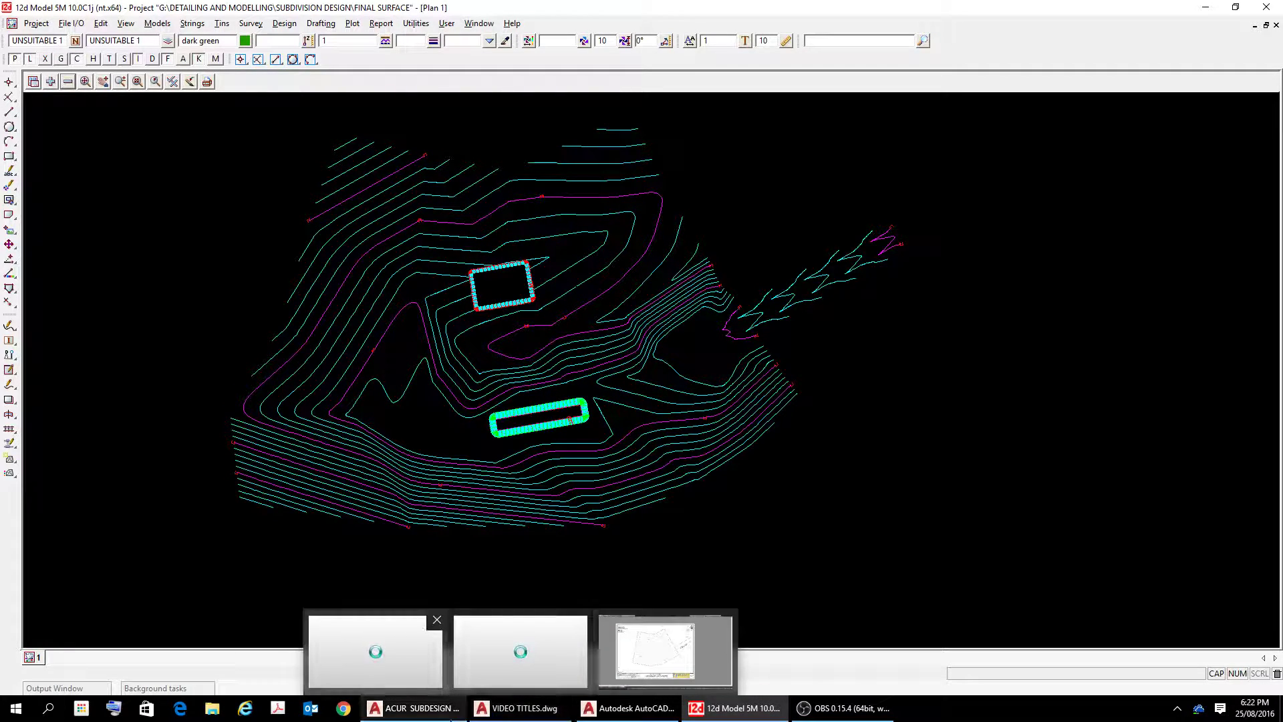
click(421, 710)
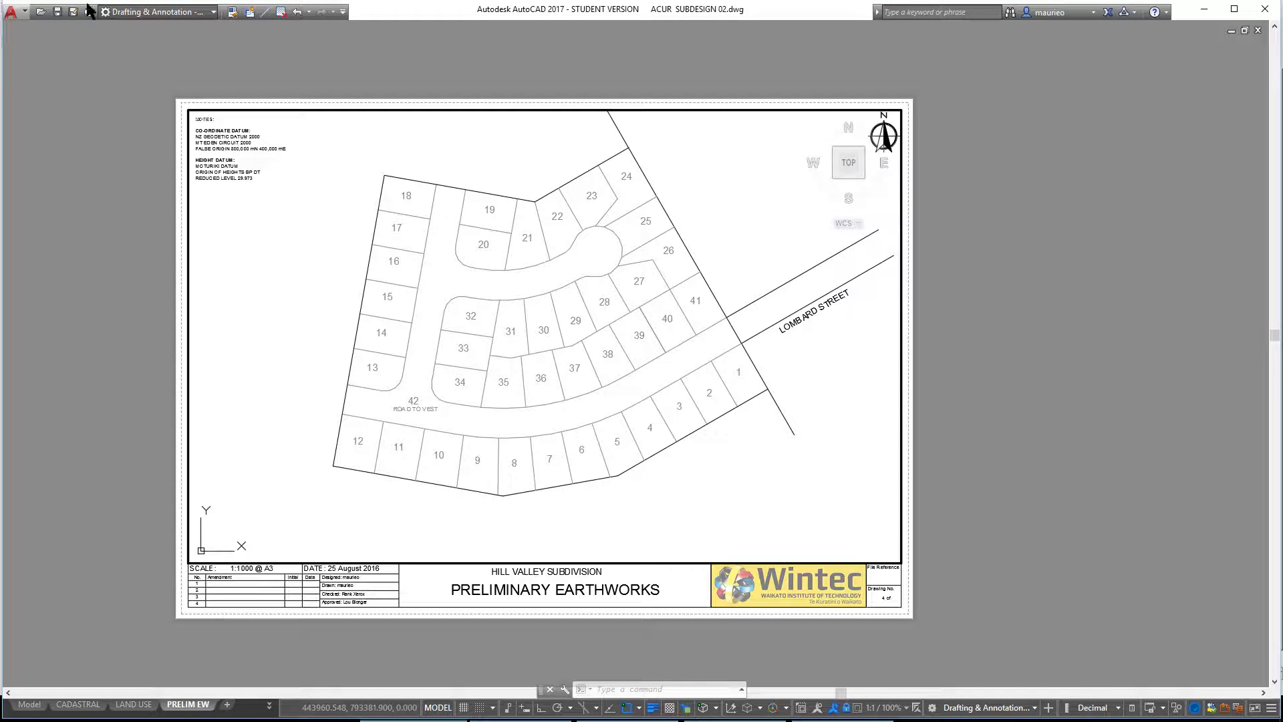
click(1253, 708)
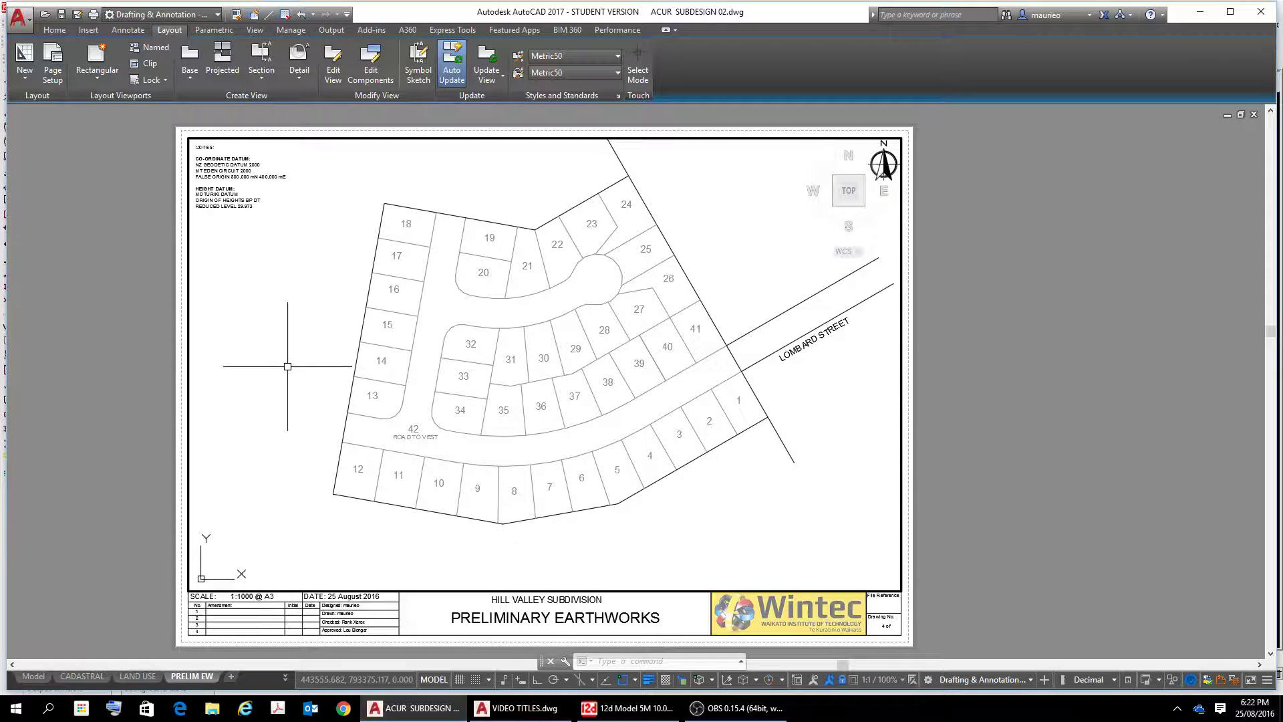
Thaw the PRELIMINARY EARTHWORKS layer in the current viewport of the PRELIM EW layout
click(54, 29)
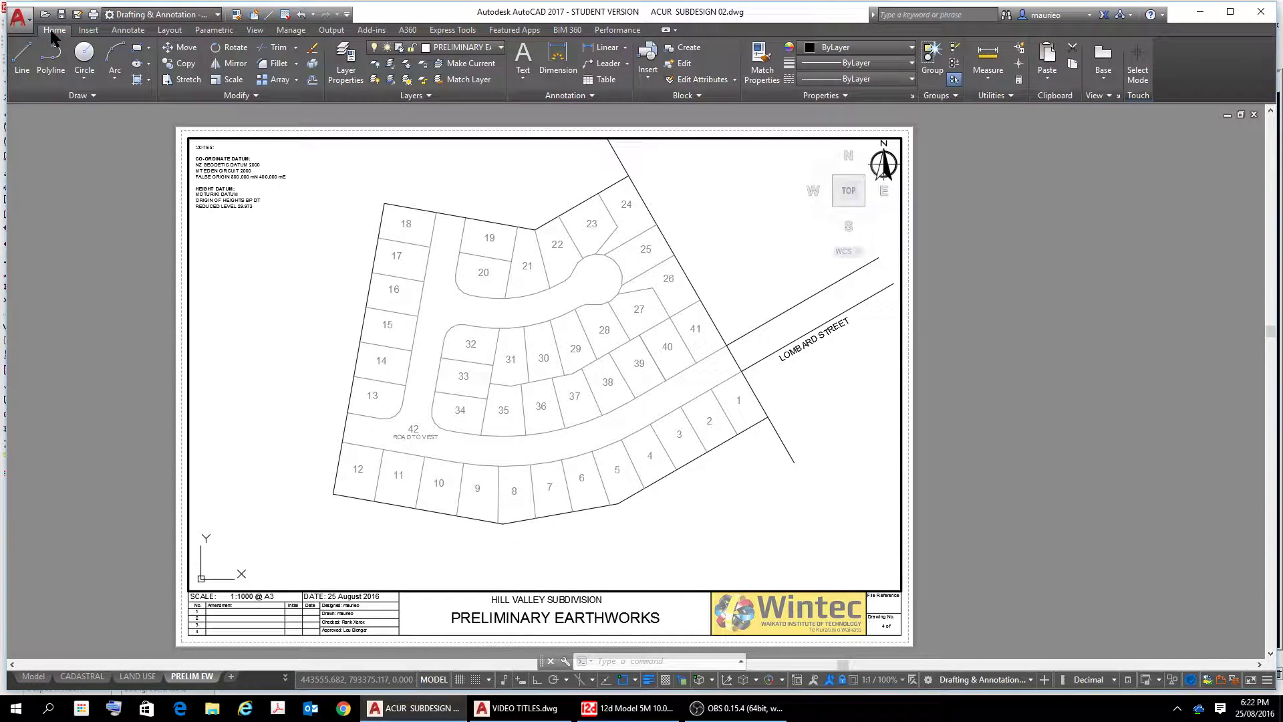
click(503, 54)
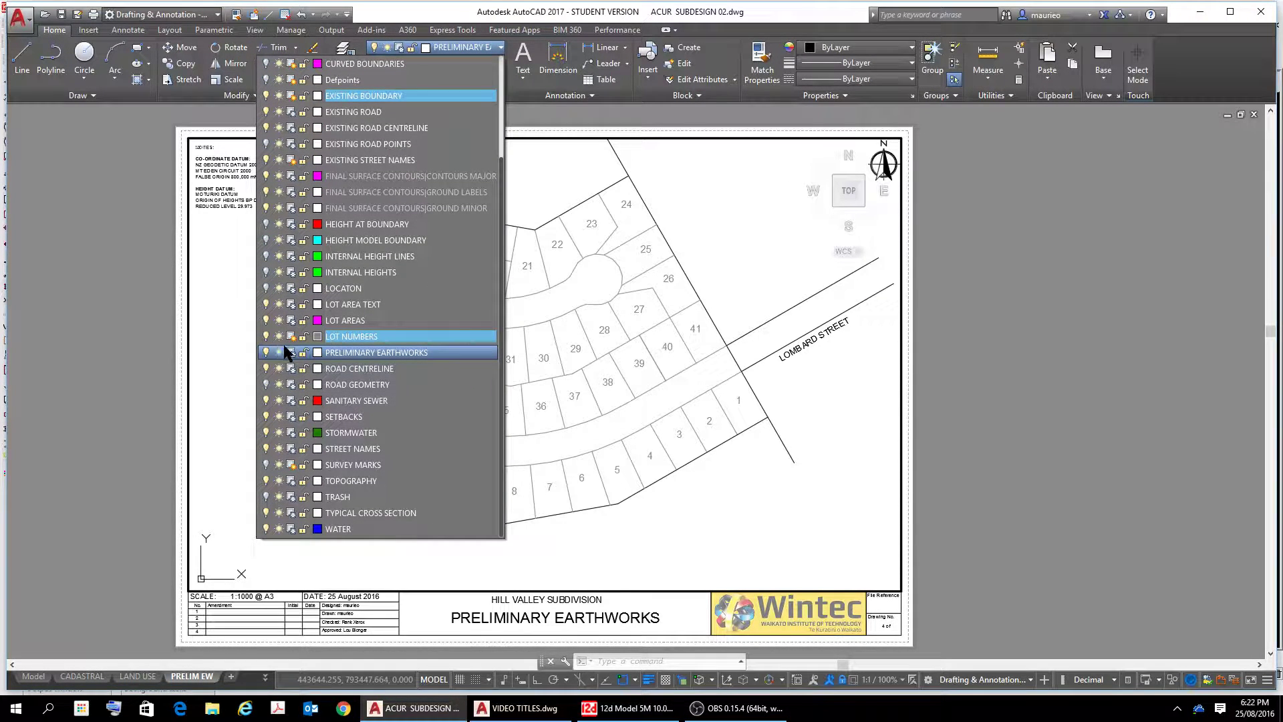
click(290, 352)
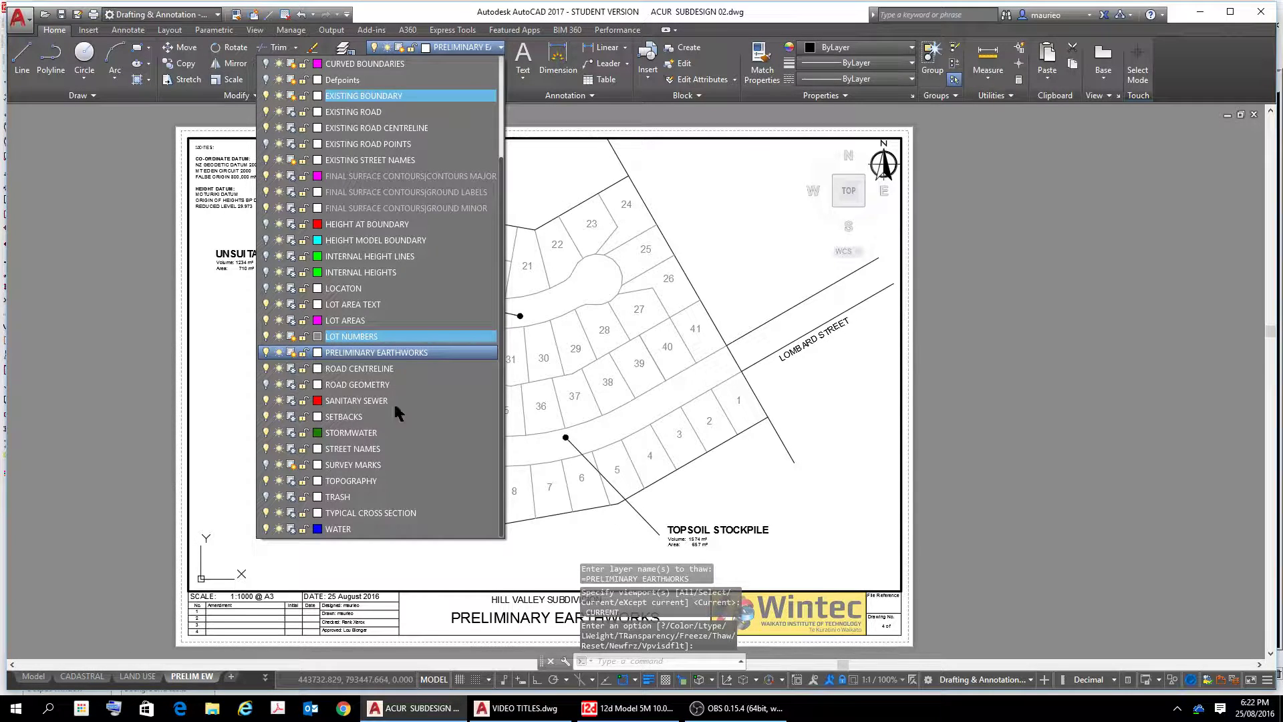
click(749, 498)
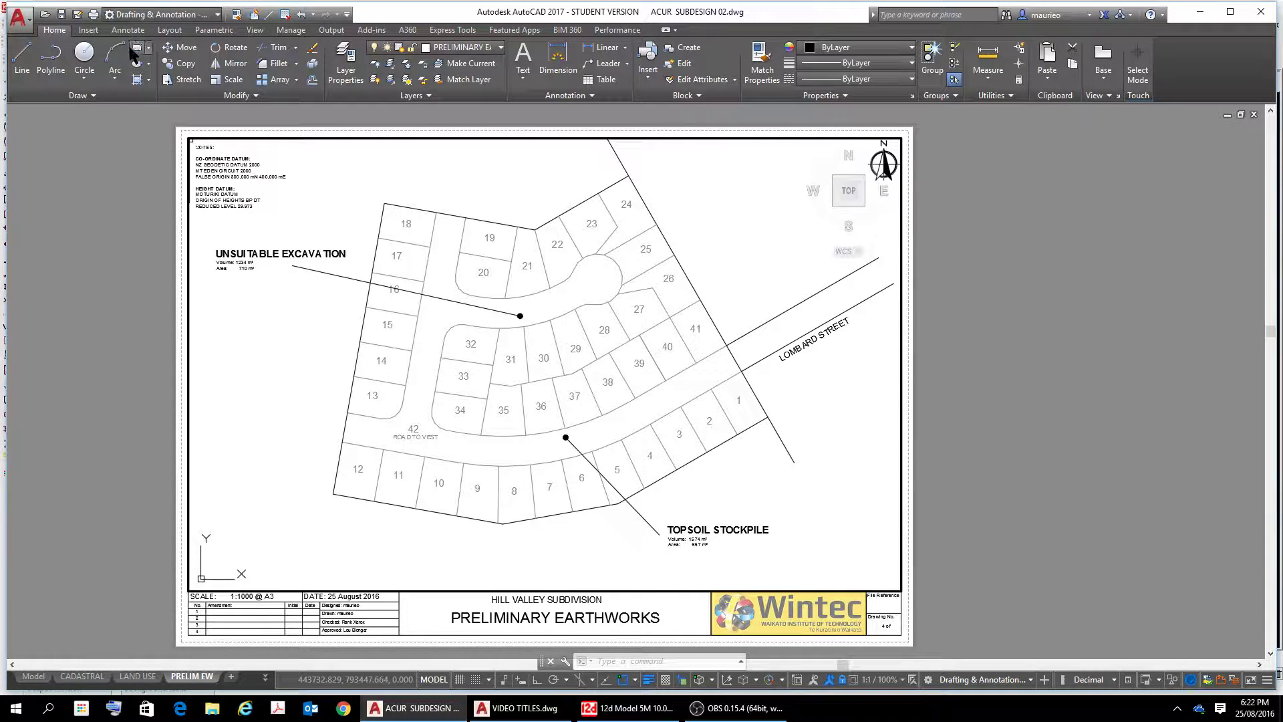
Attach EXCAVATION2.dwg as an external reference with a full path, uniform scale 1.00 and insertion point 0,0,0
click(90, 32)
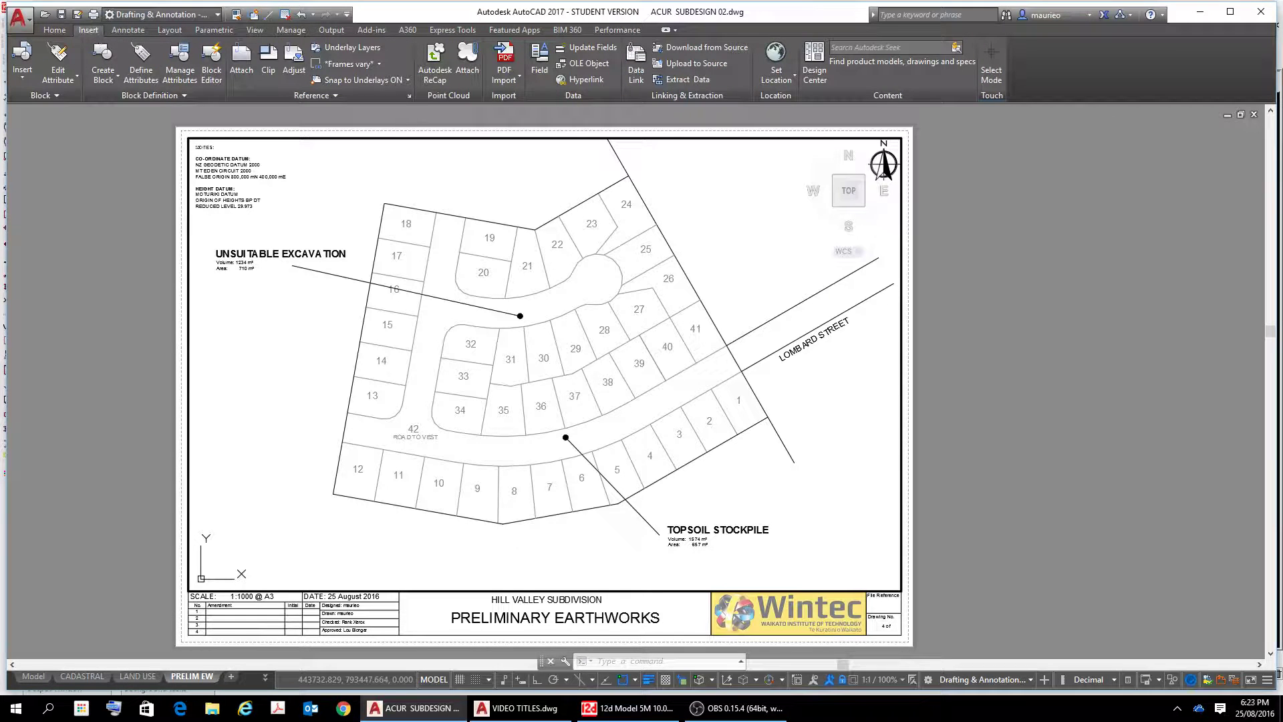
click(409, 96)
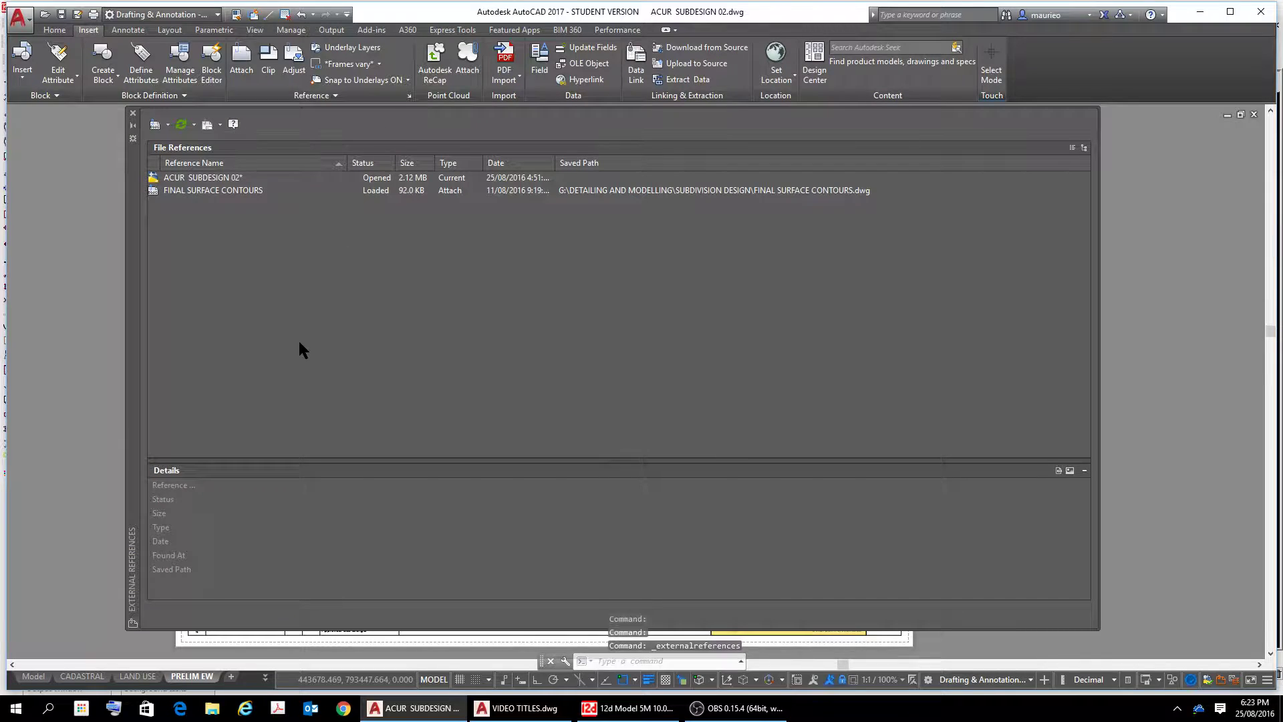
click(155, 125)
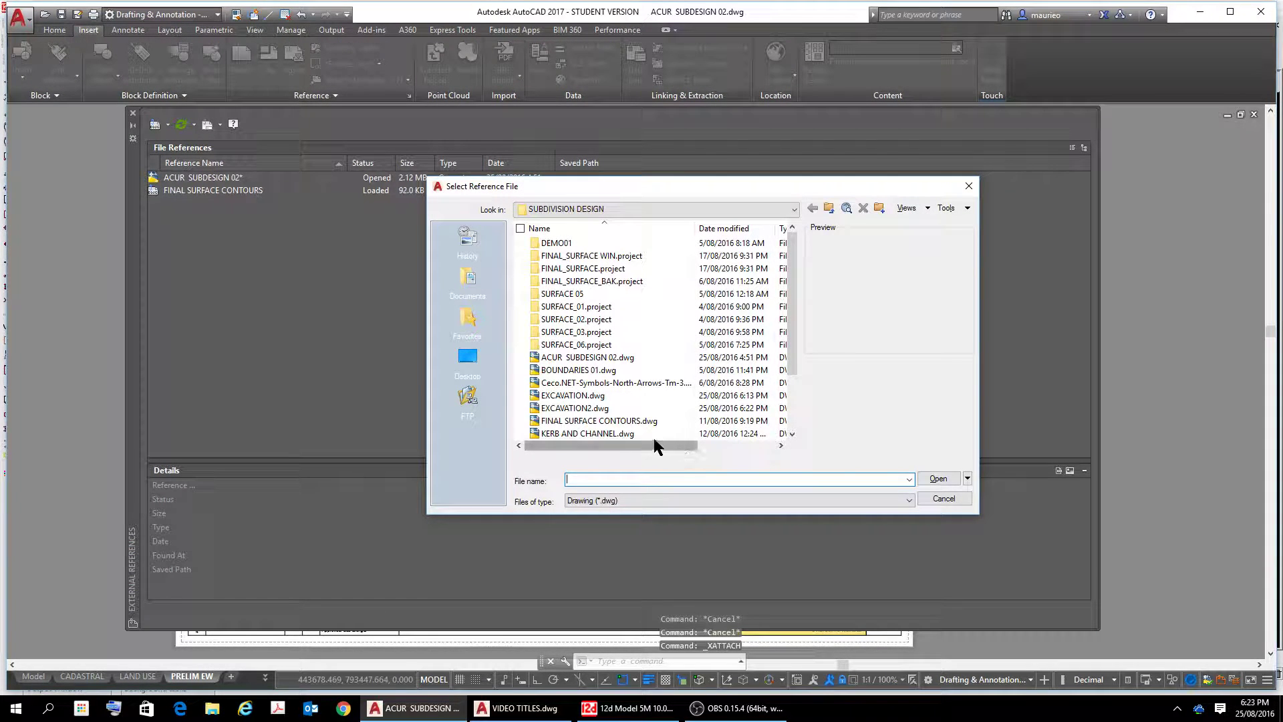
double_click(602, 409)
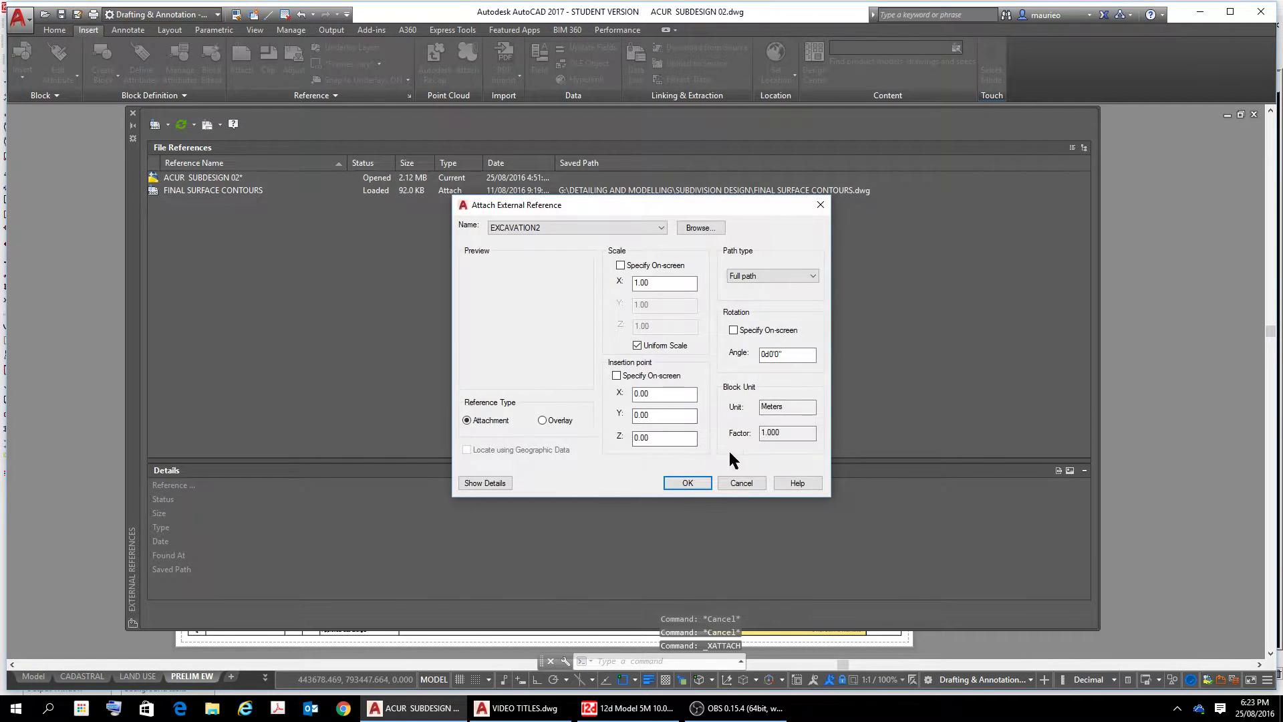
click(704, 486)
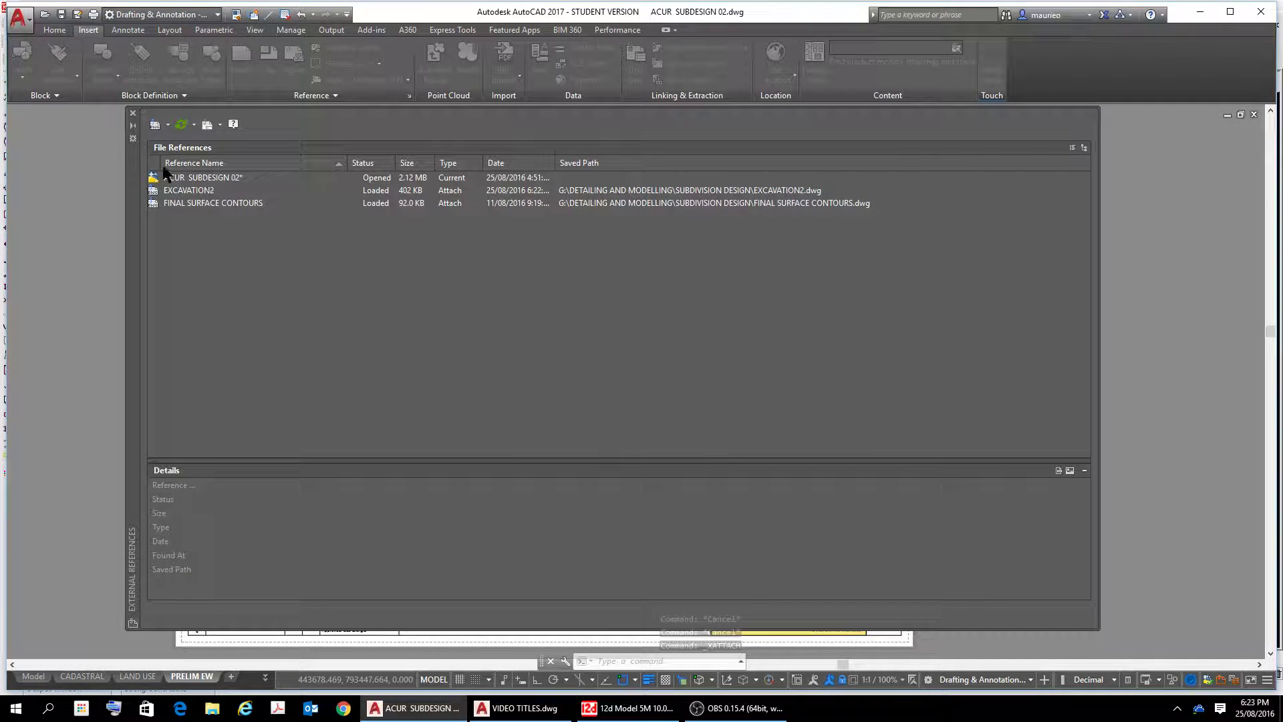
click(132, 113)
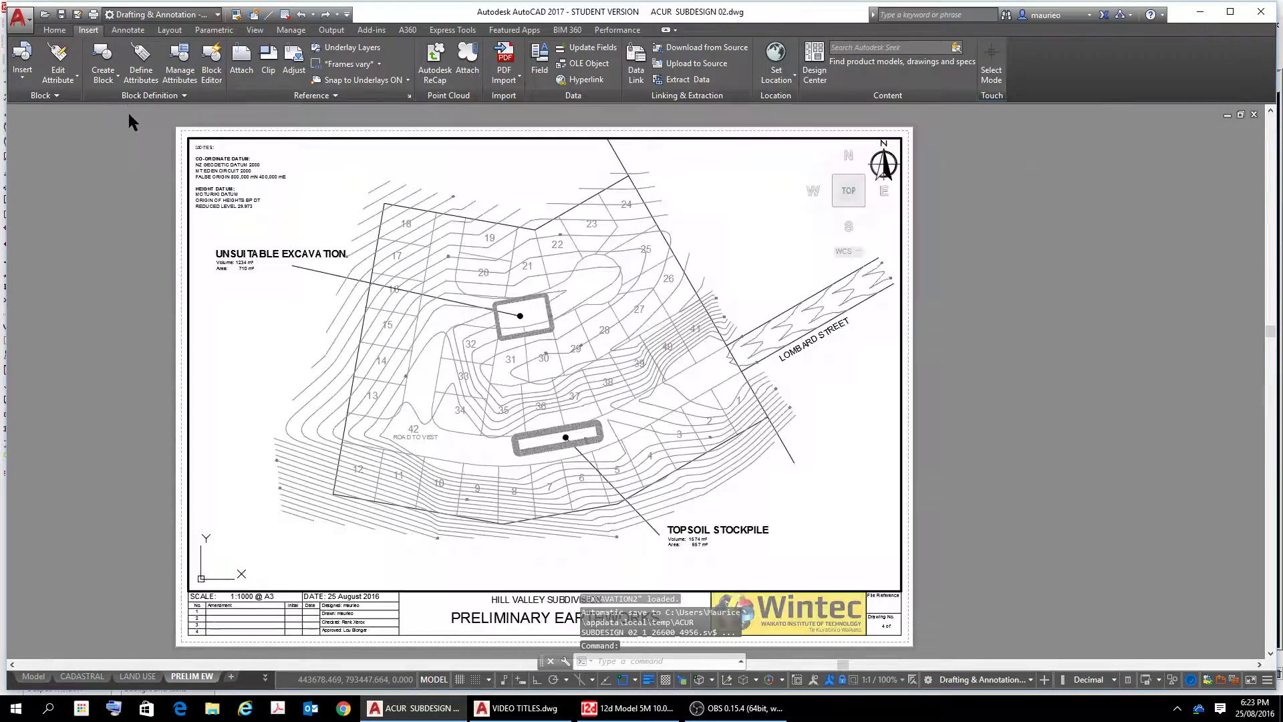
Examine the referenced ground contours, their height labels, and the section lines around the unsuitable excavation on the sheet
scroll(528, 394, up, 6)
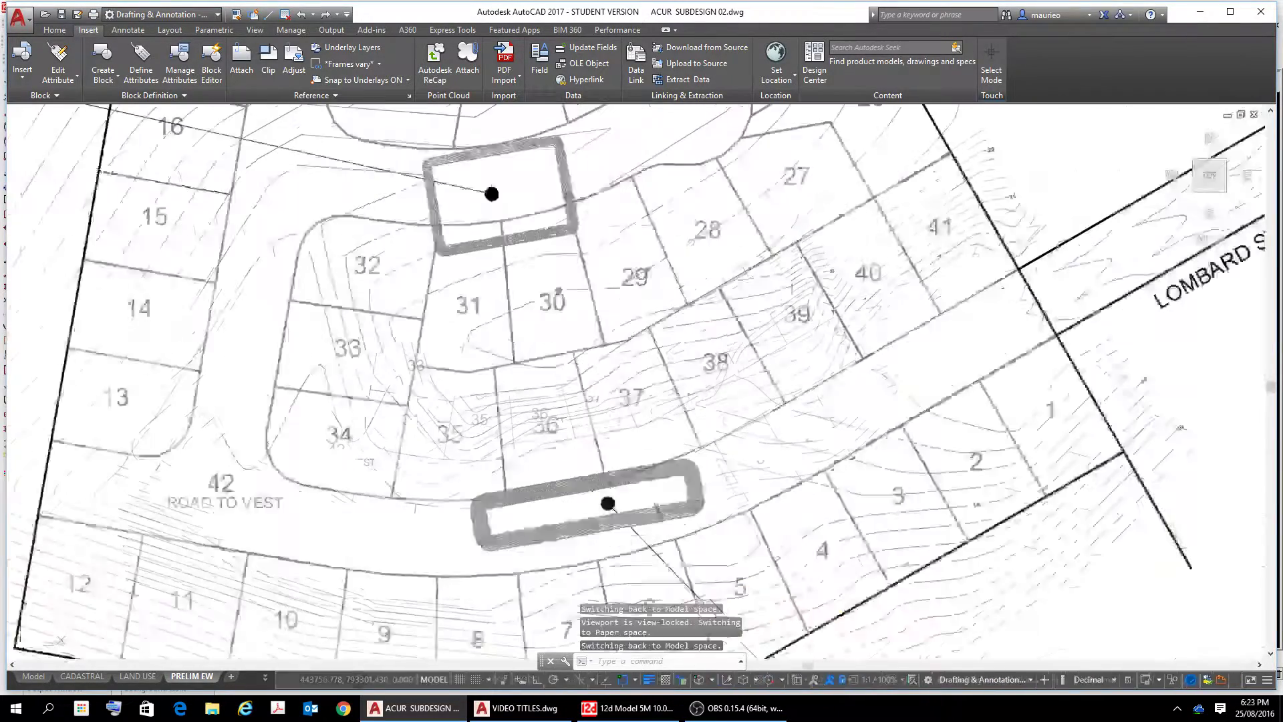
scroll(528, 395, up, 4)
scroll(528, 395, down, 4)
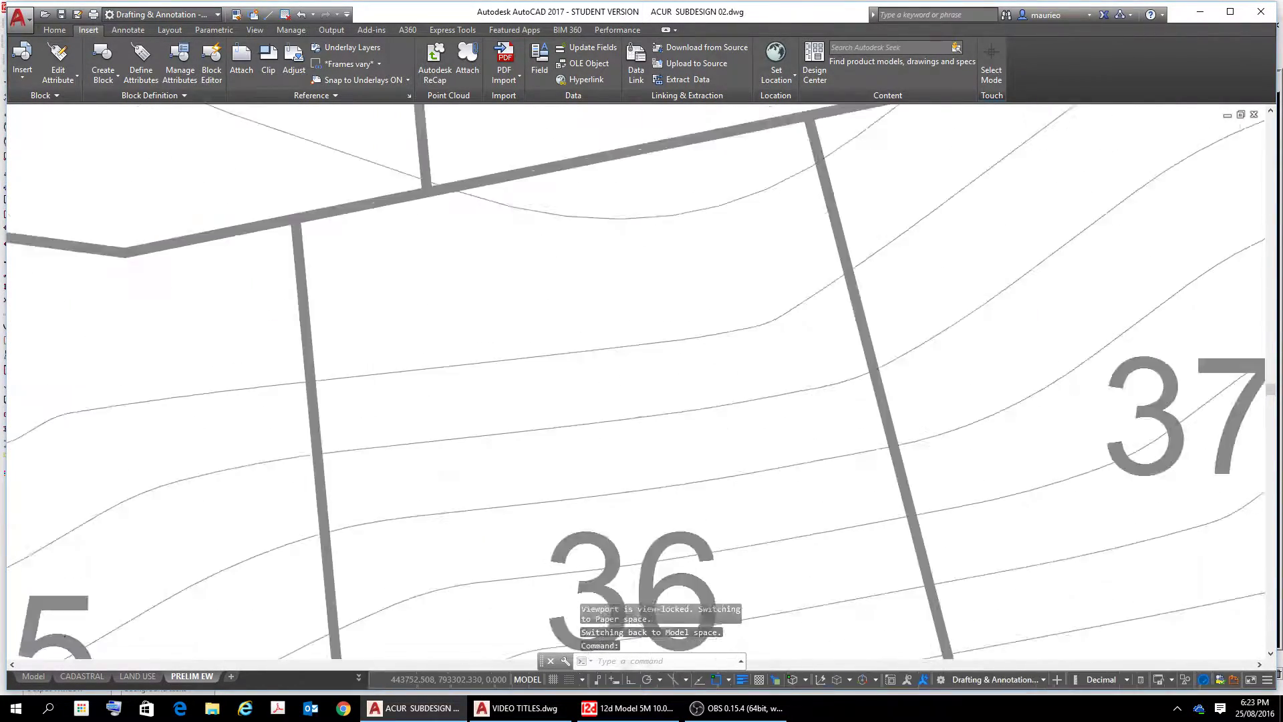
scroll(436, 380, down, 5)
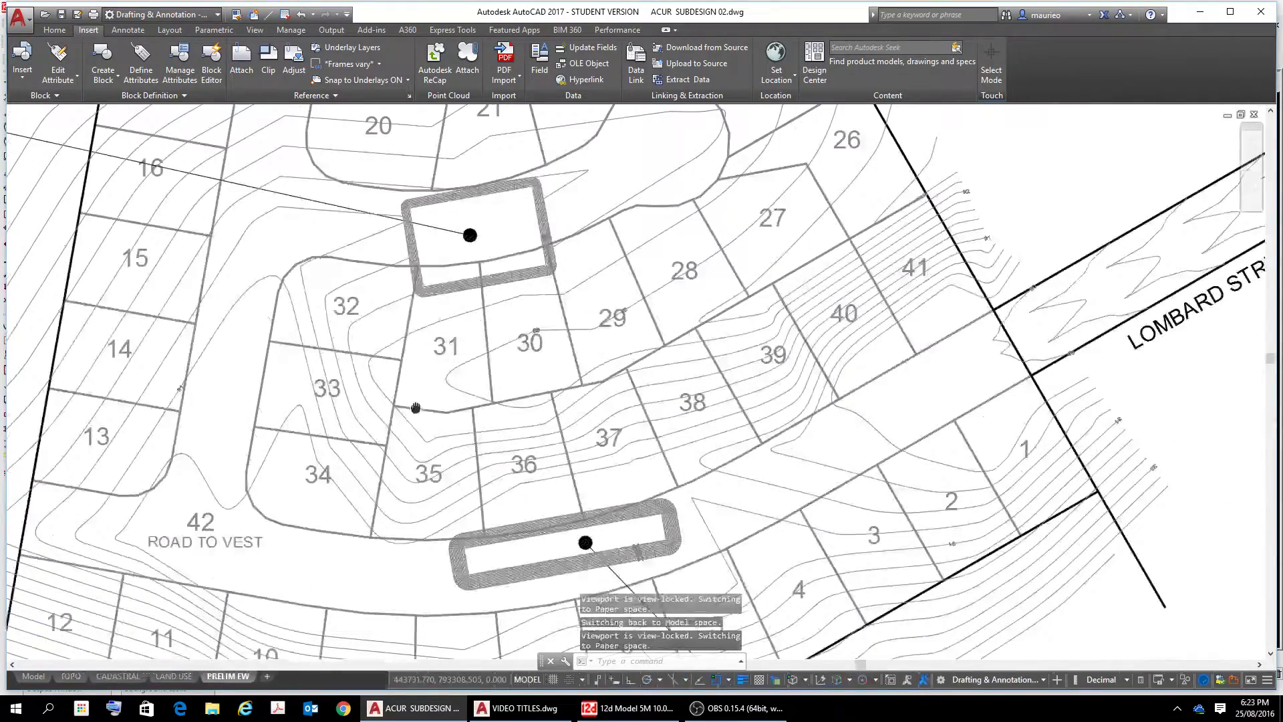
middle_drag(322, 265, 409, 475)
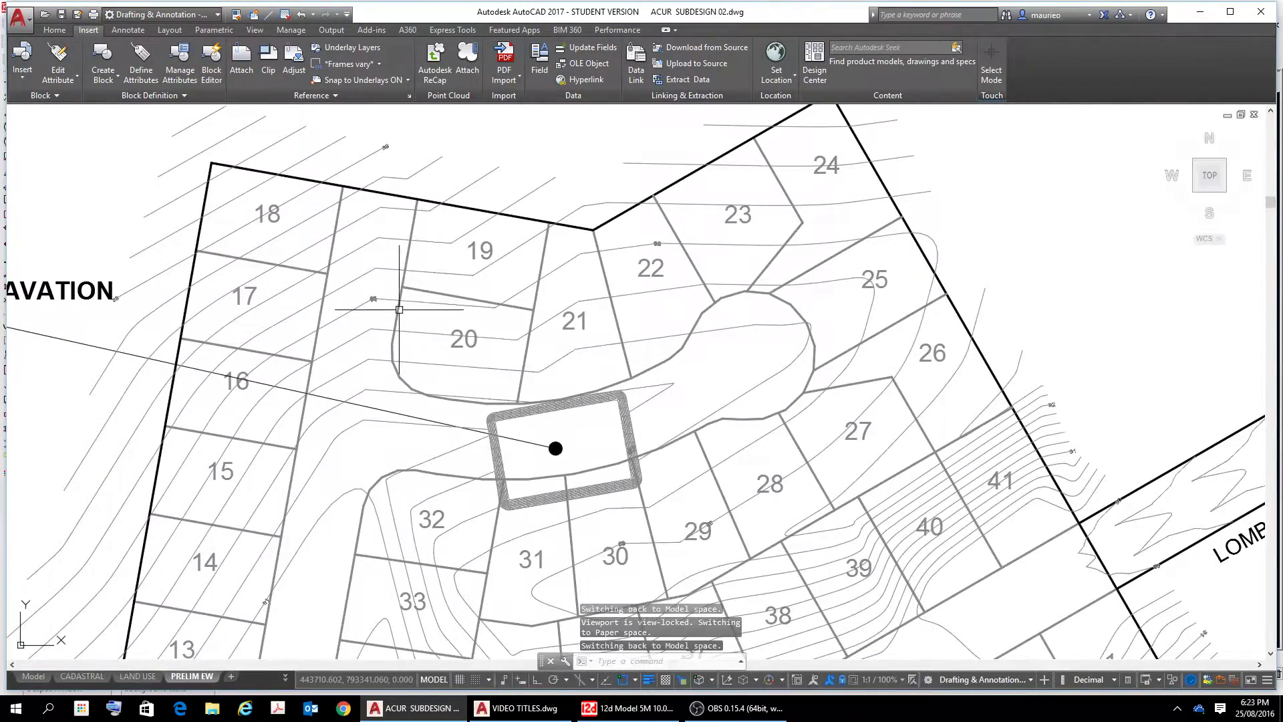
scroll(370, 288, up, 4)
scroll(370, 288, up, 4)
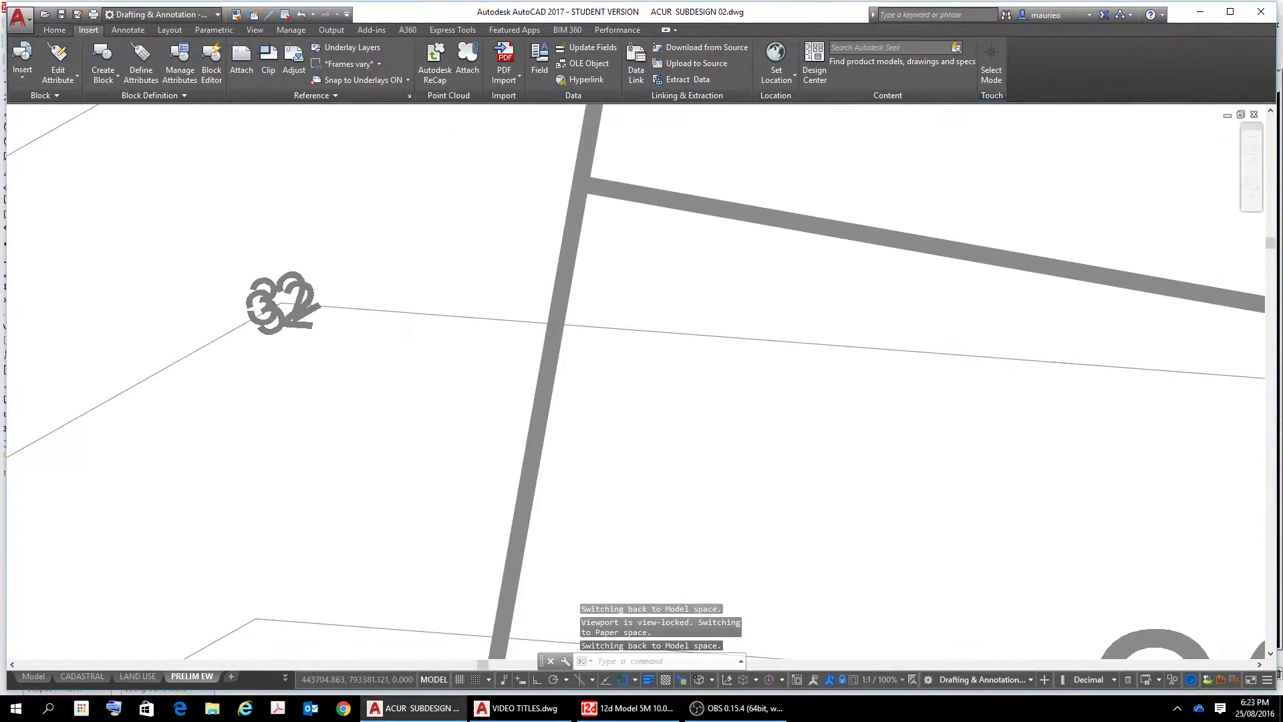
scroll(385, 294, down, 4)
scroll(395, 370, down, 3)
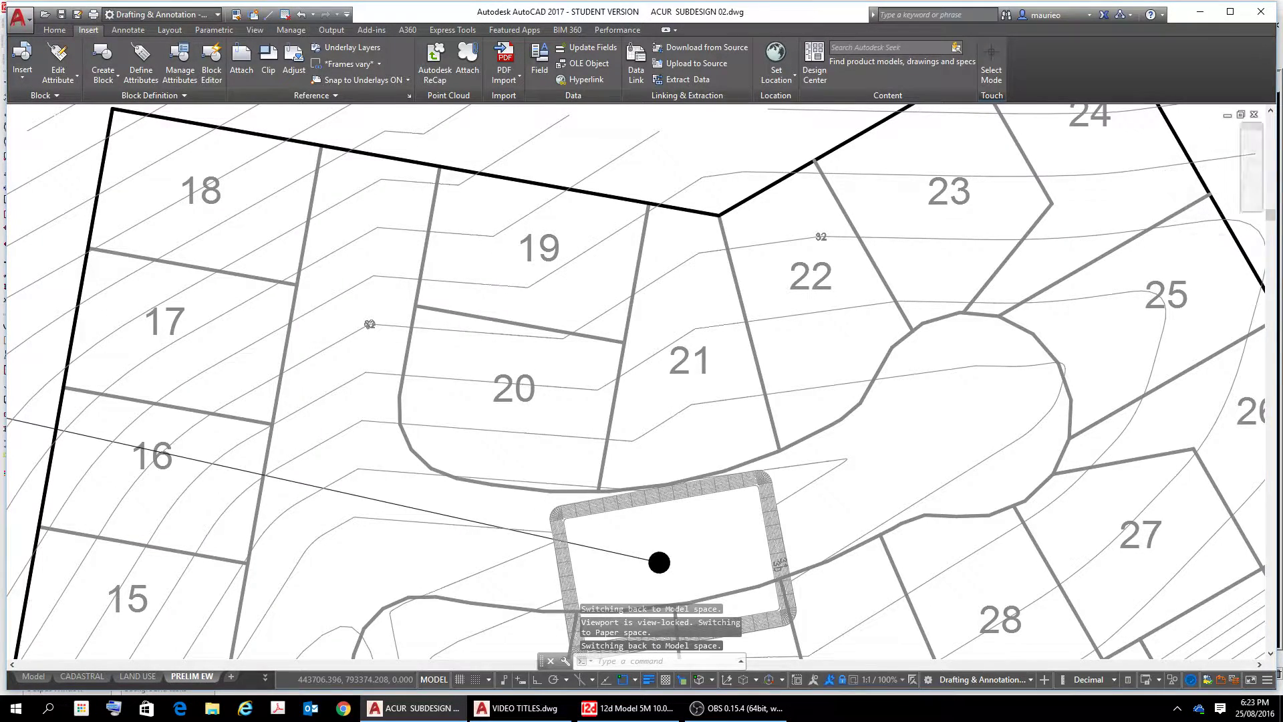
scroll(286, 344, up, 8)
scroll(286, 344, down, 10)
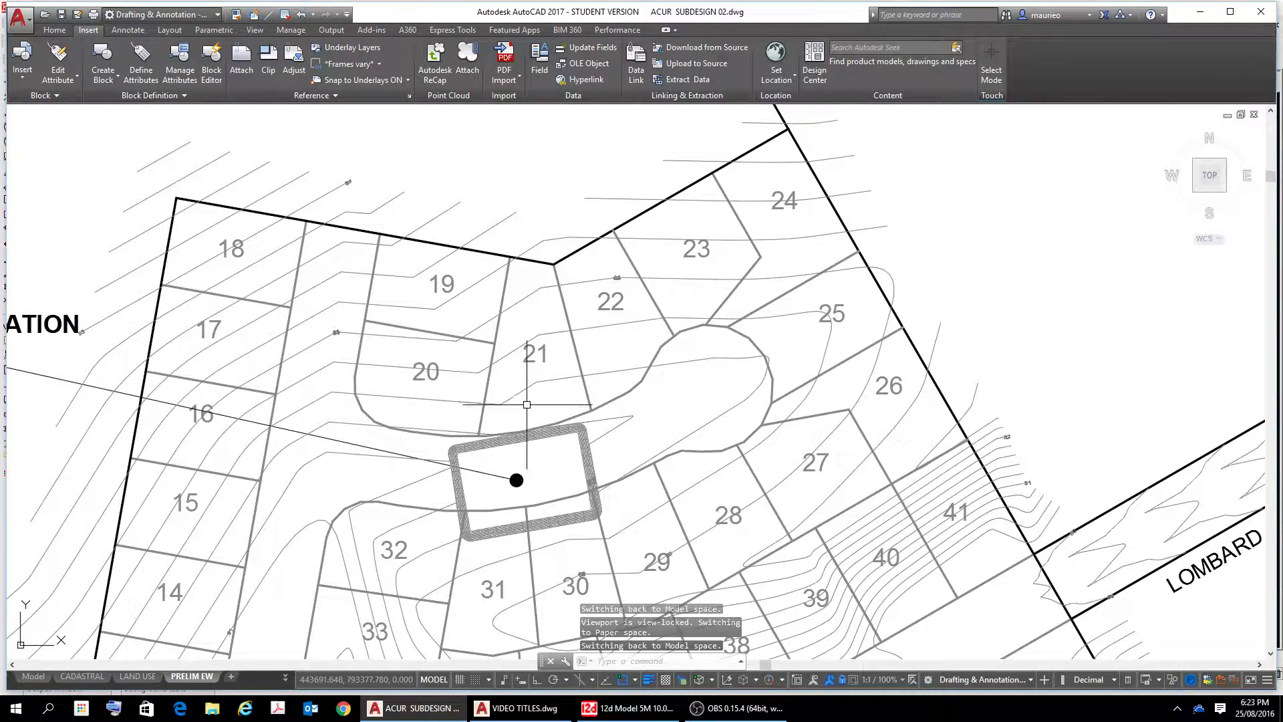
scroll(535, 414, up, 10)
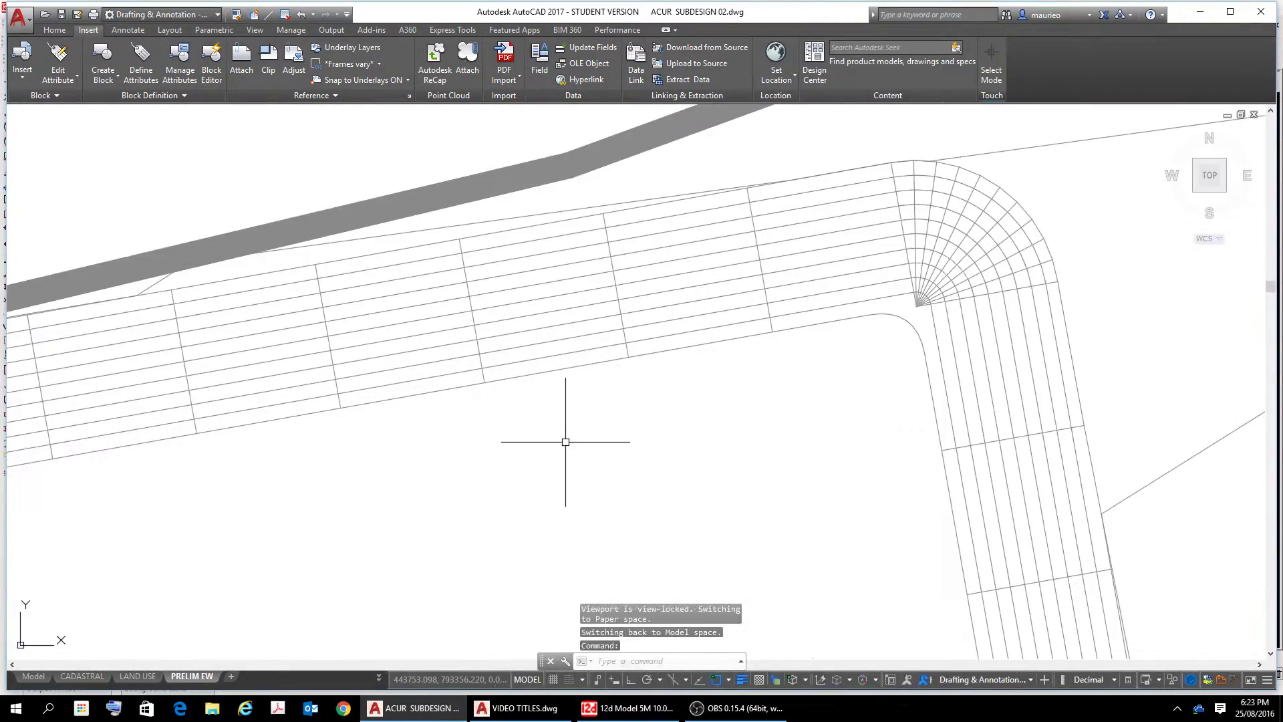
scroll(566, 441, down, 10)
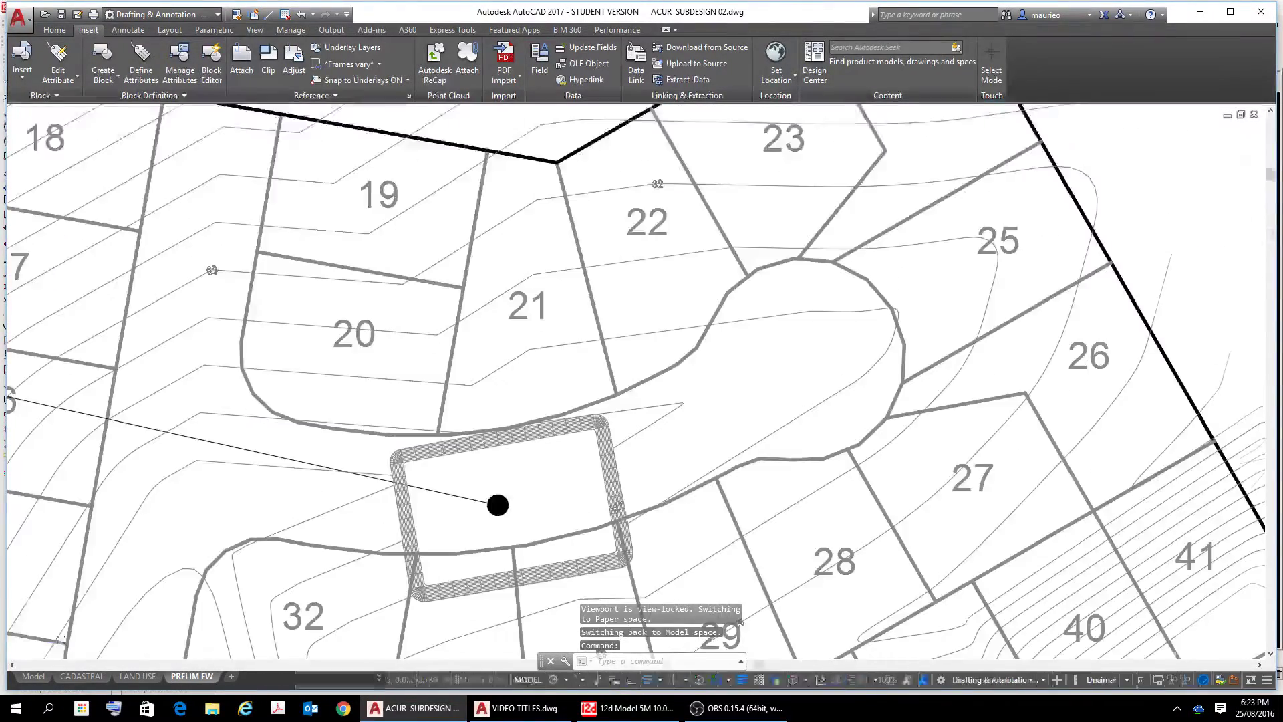
scroll(559, 440, down, 5)
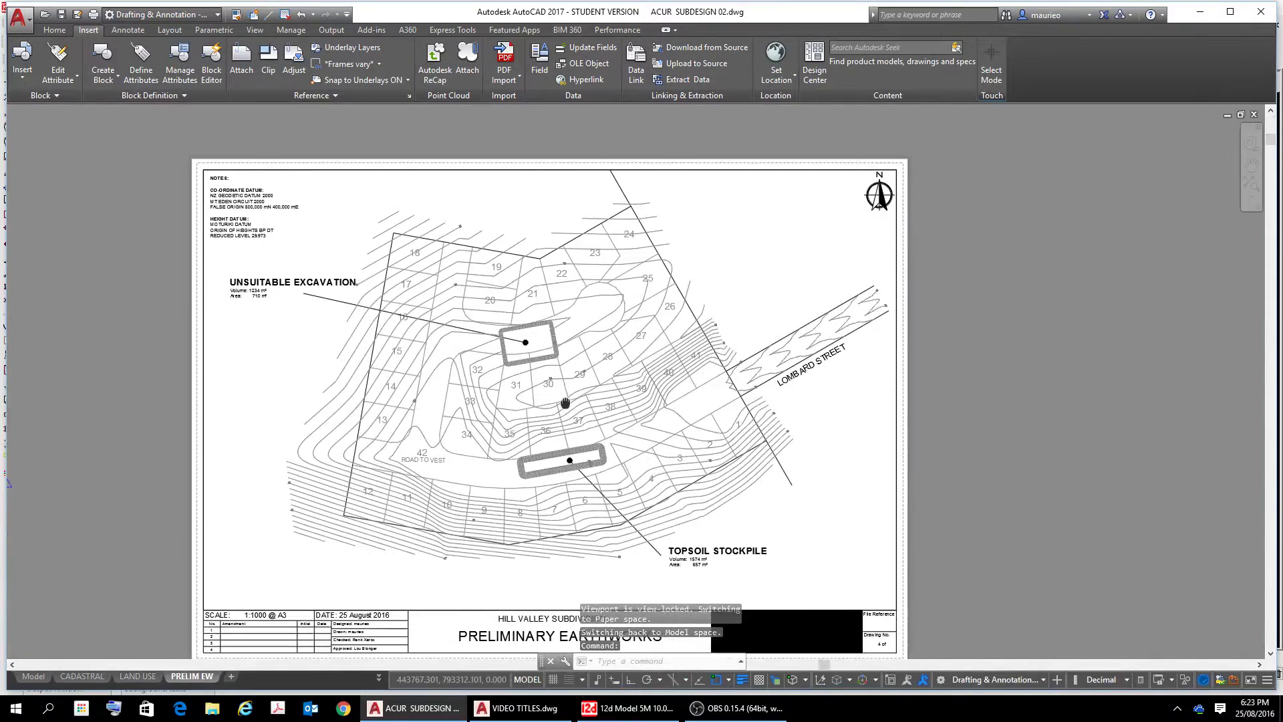
scroll(566, 405, up, 3)
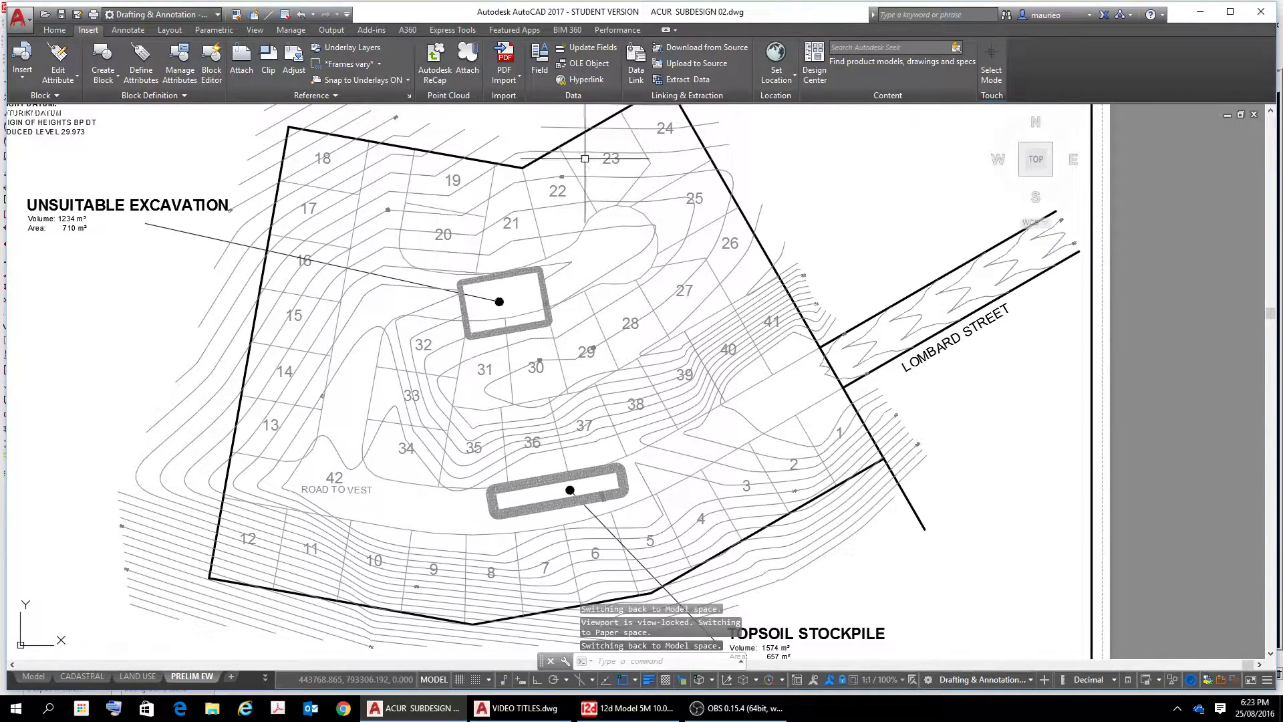
Freeze the EXCAVATION2 layers STOCKPILE 1 SECTIONS and UNSUITABLE SECTIONS in the current viewport
click(54, 30)
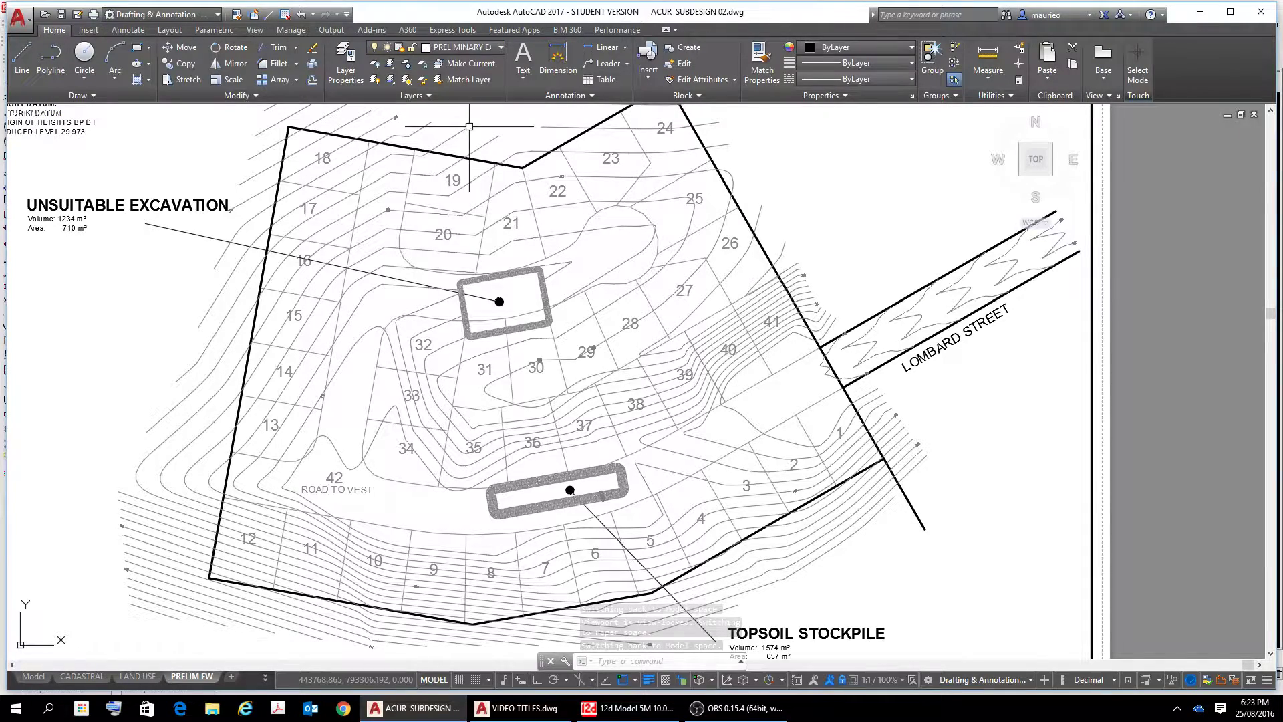
click(499, 48)
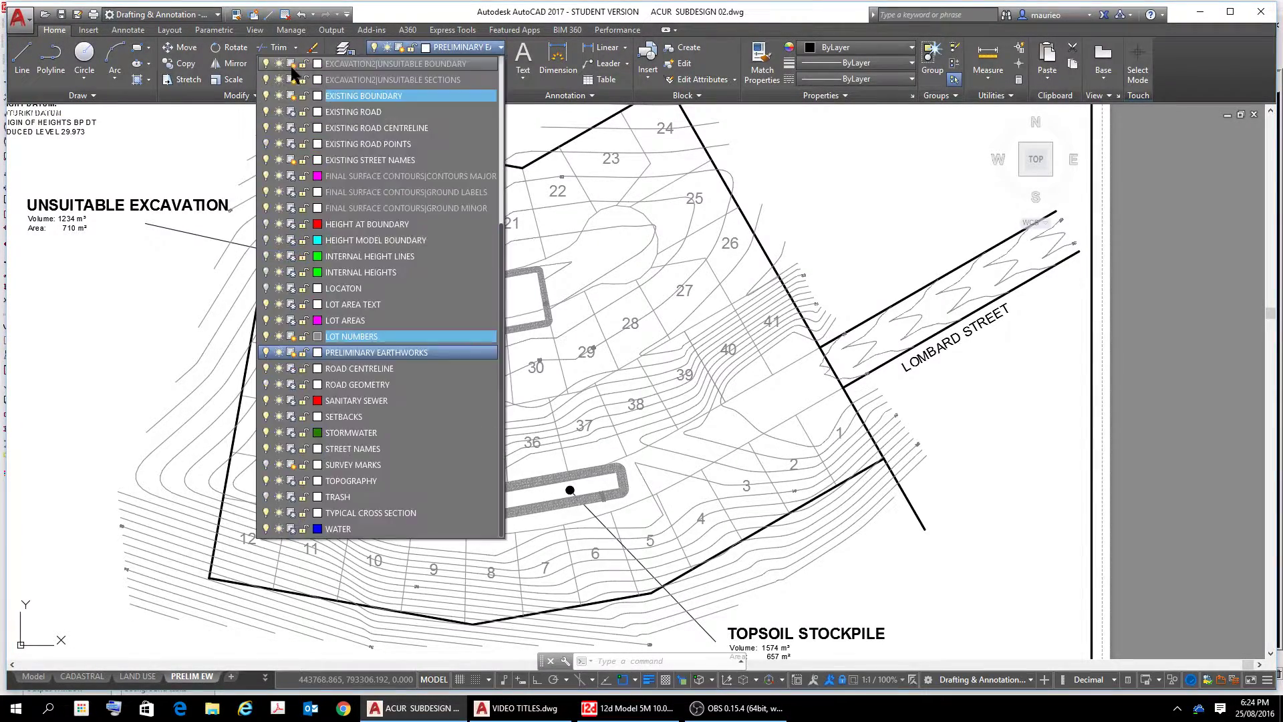
click(806, 159)
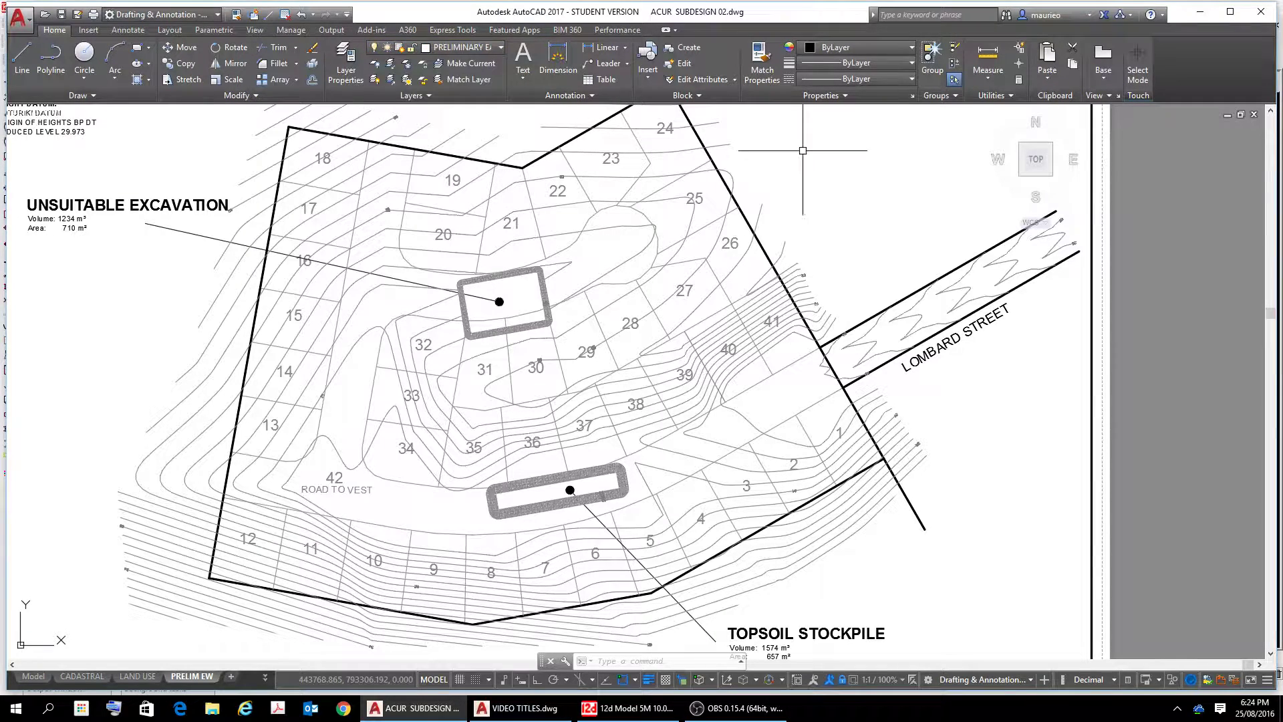
click(503, 55)
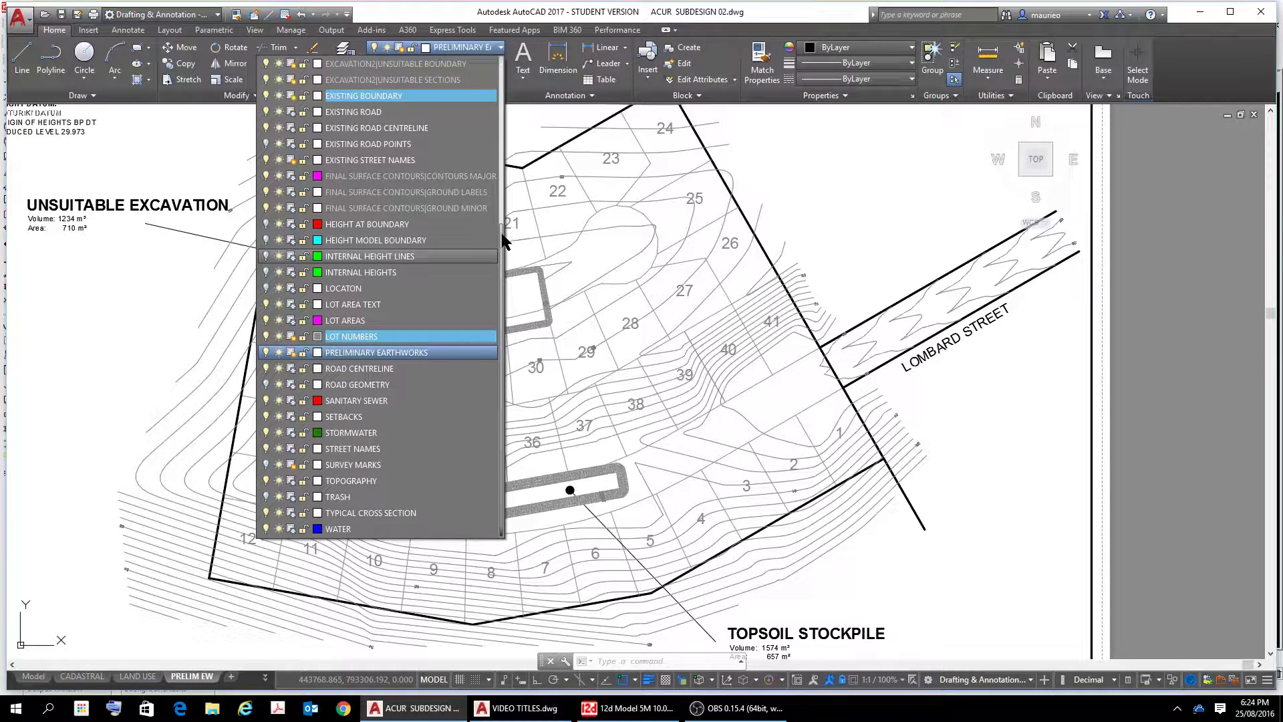
drag(501, 232, 445, 51)
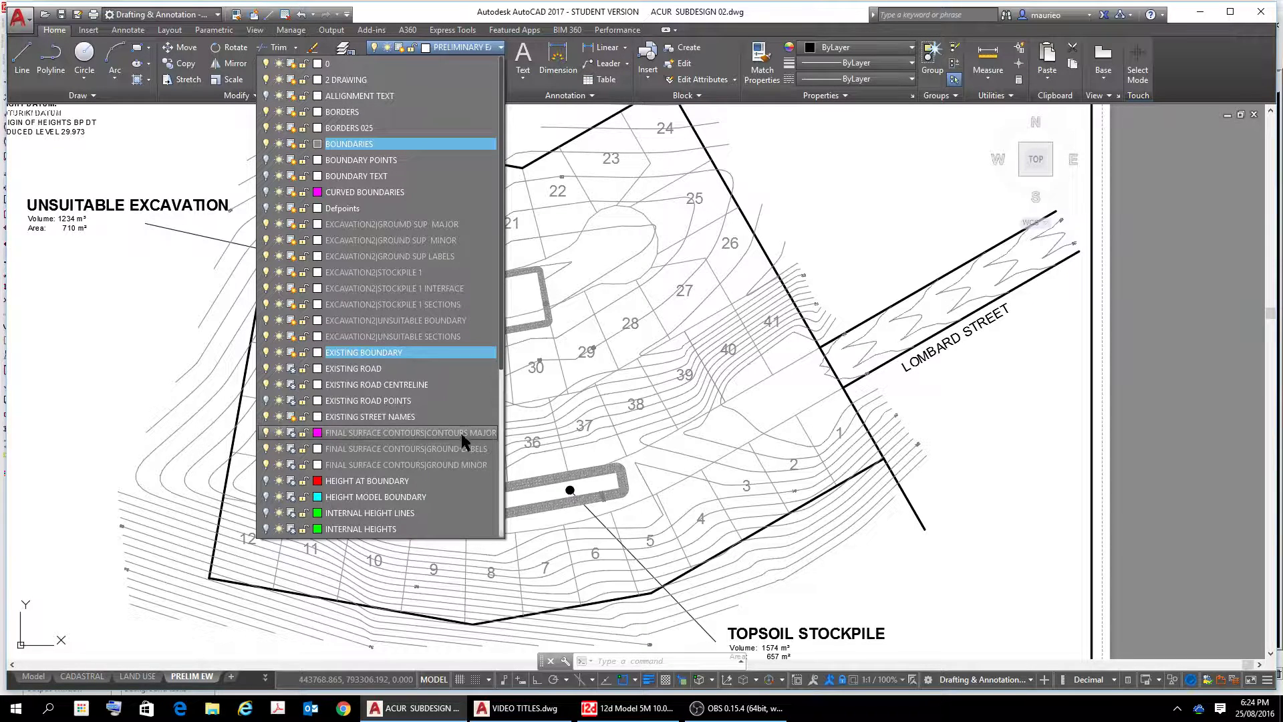
click(292, 306)
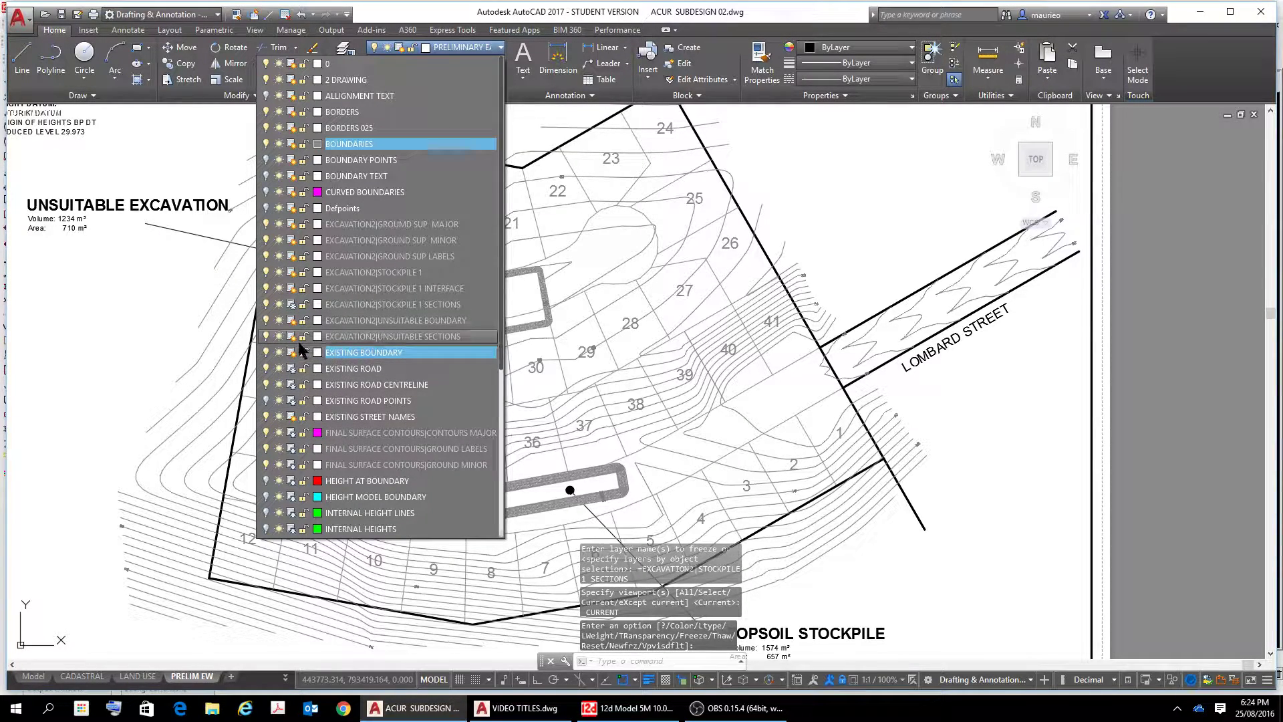
click(297, 337)
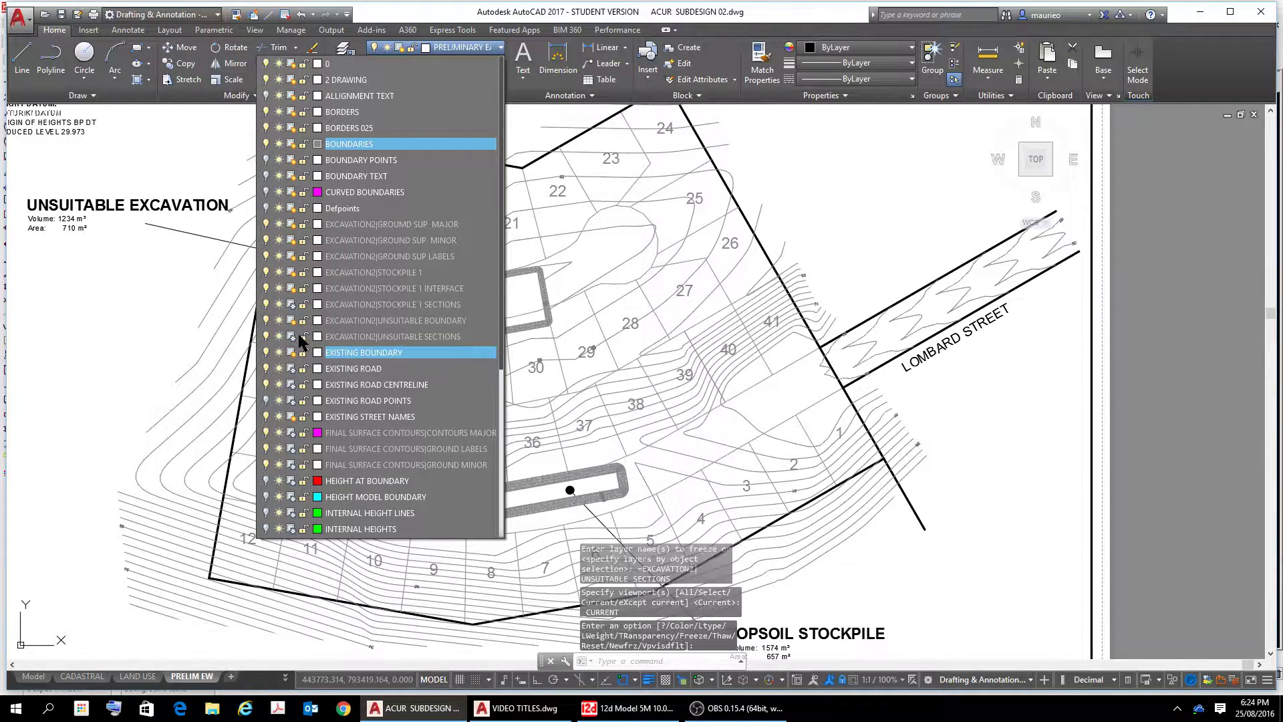
click(571, 275)
Inspect the unsuitable excavation and topsoil stockpile outlines and the contour label west of lots 19 and 20
scroll(562, 312, up, 2)
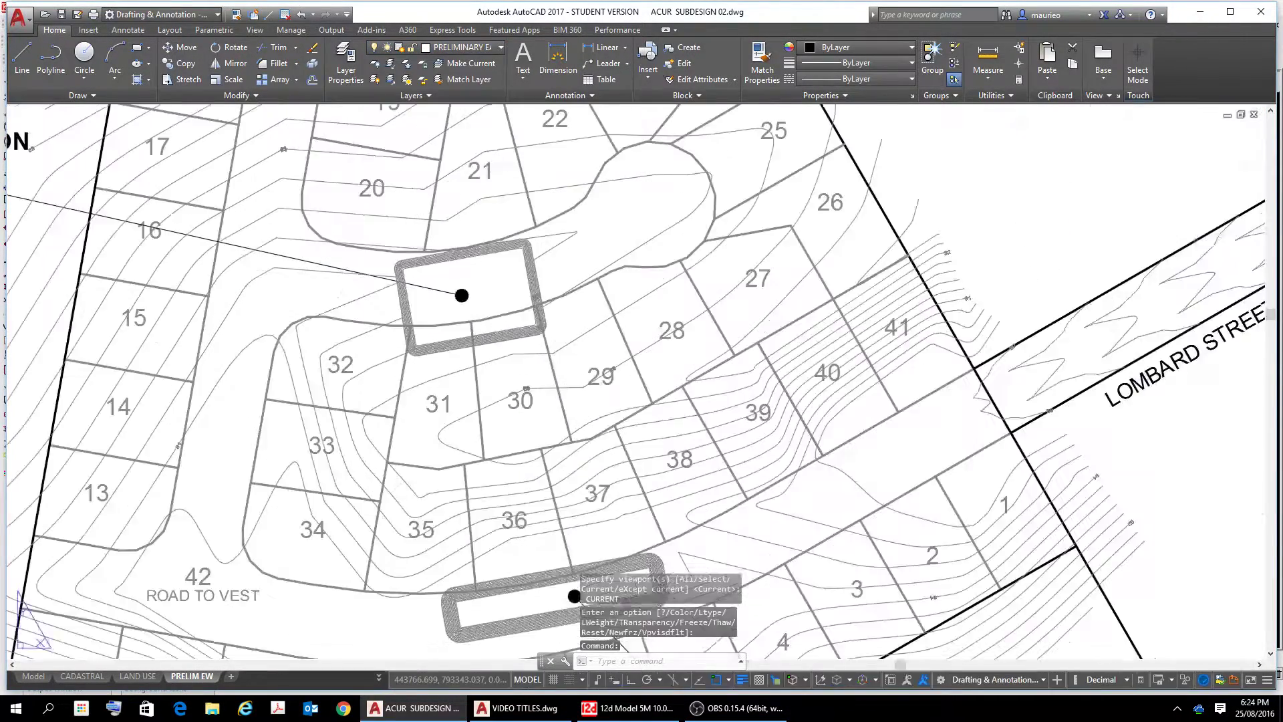
scroll(473, 308, up, 4)
scroll(537, 406, down, 3)
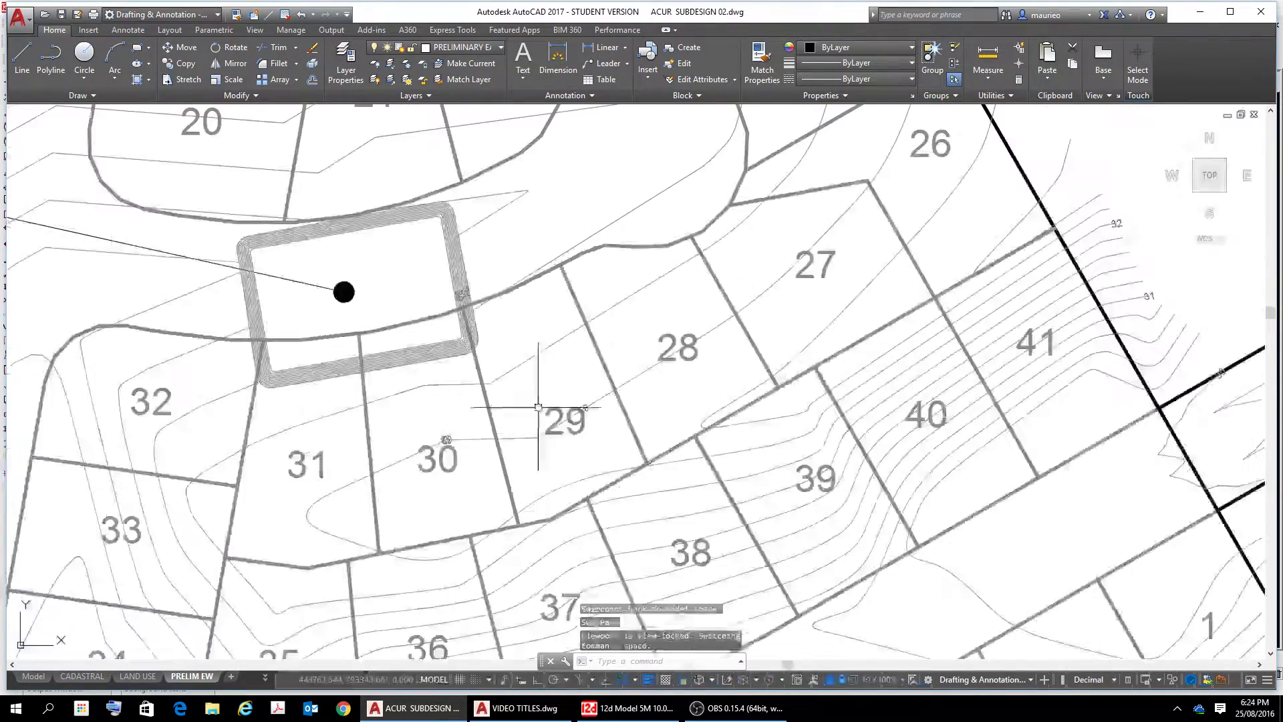
scroll(538, 407, down, 3)
mouse_move(601, 602)
middle_down()
mouse_move(683, 246)
mouse_move(672, 380)
middle_up()
scroll(632, 313, up, 3)
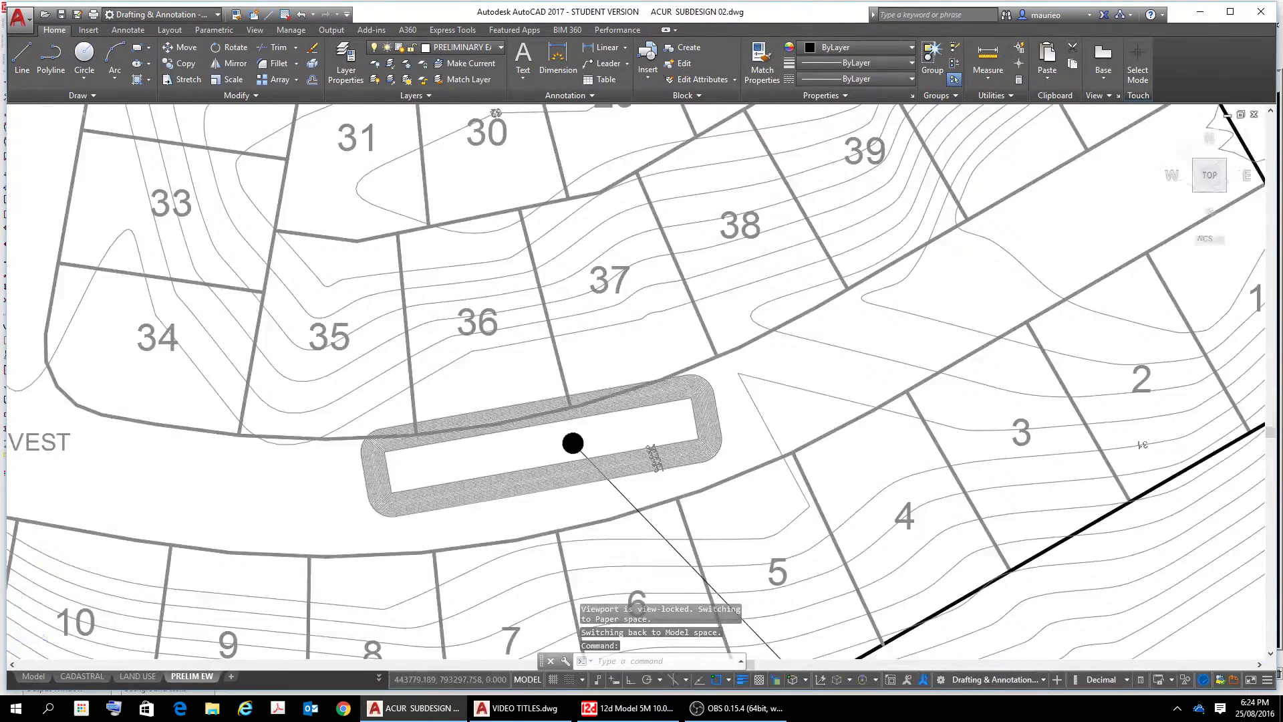
scroll(658, 329, up, 4)
scroll(659, 329, down, 8)
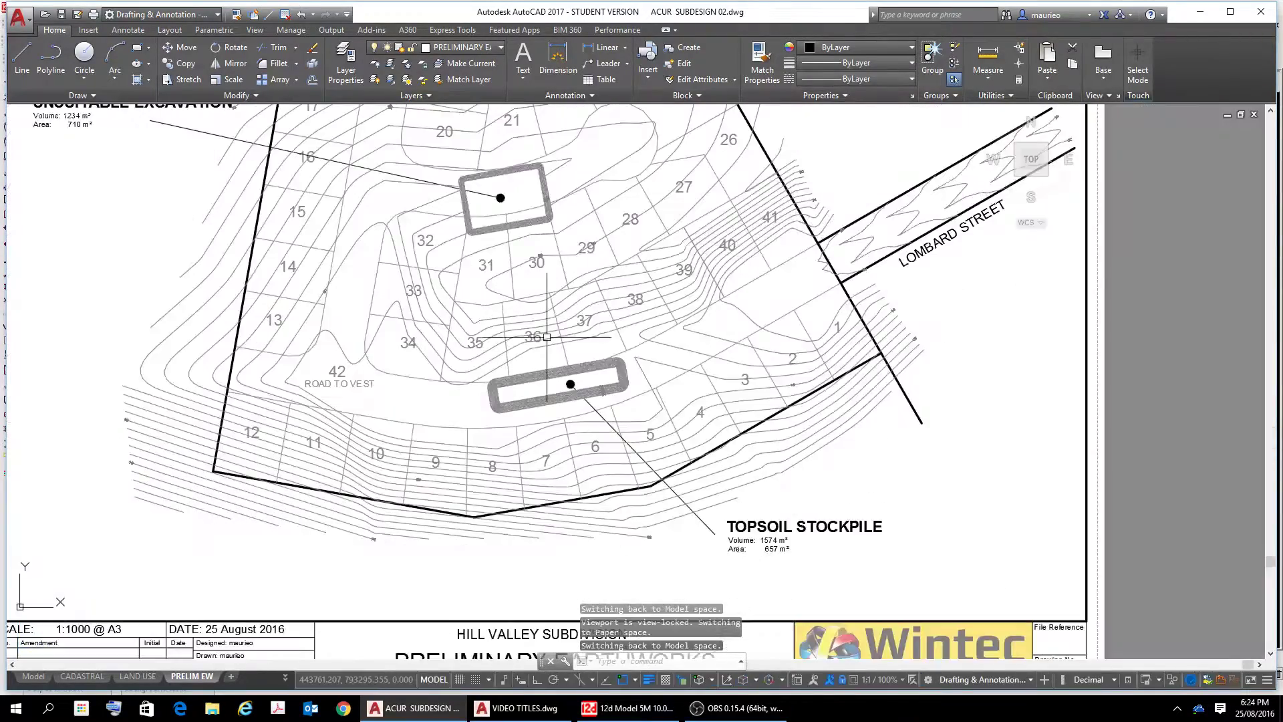
middle_drag(542, 338, 608, 493)
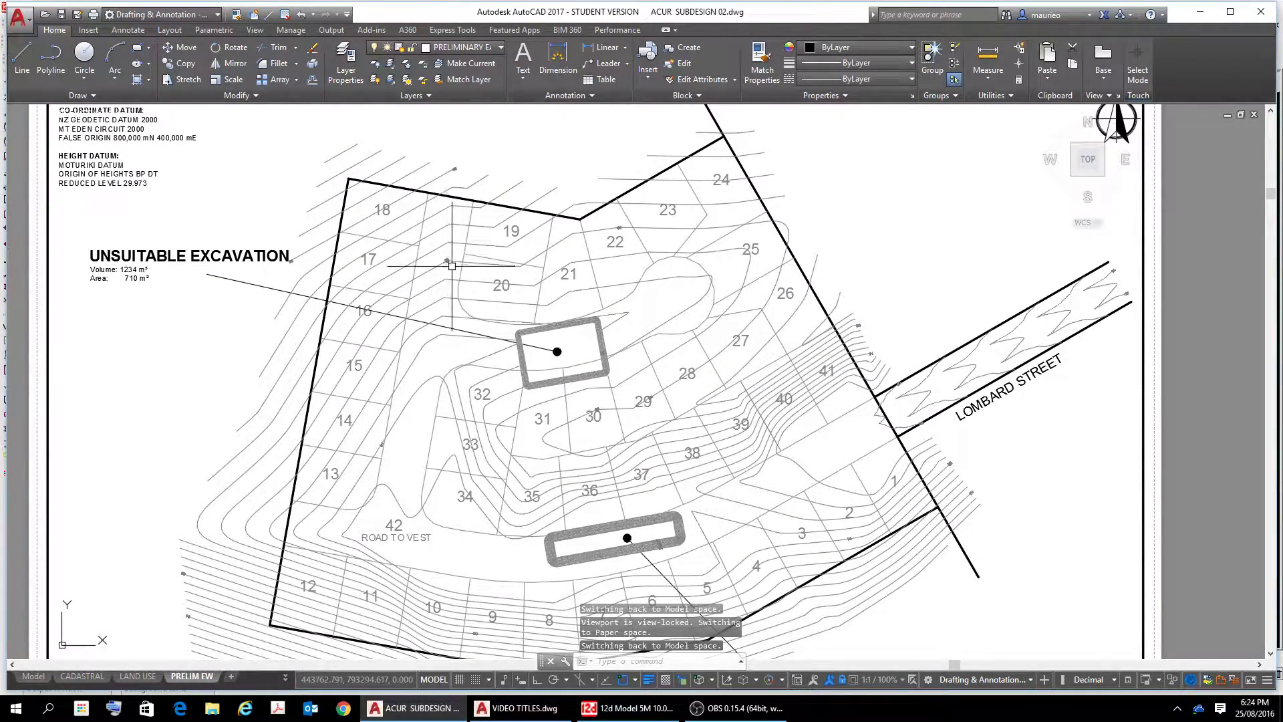
scroll(458, 264, up, 10)
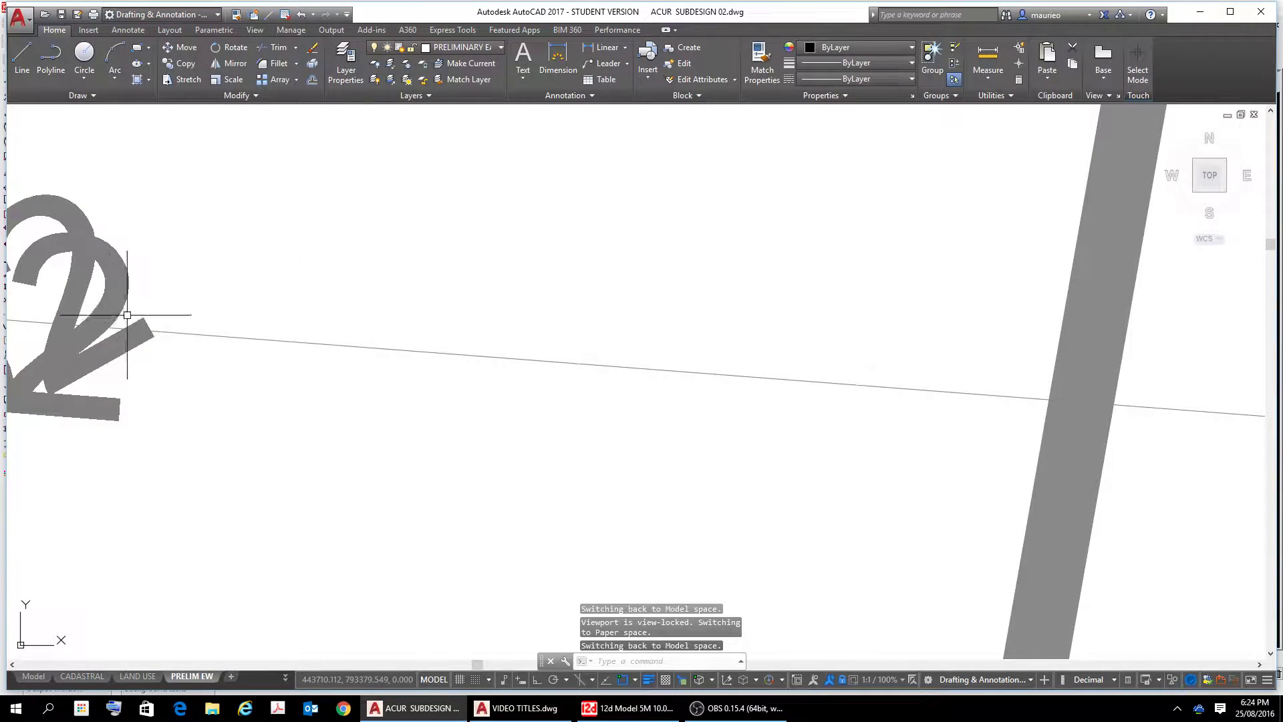
scroll(123, 310, down, 5)
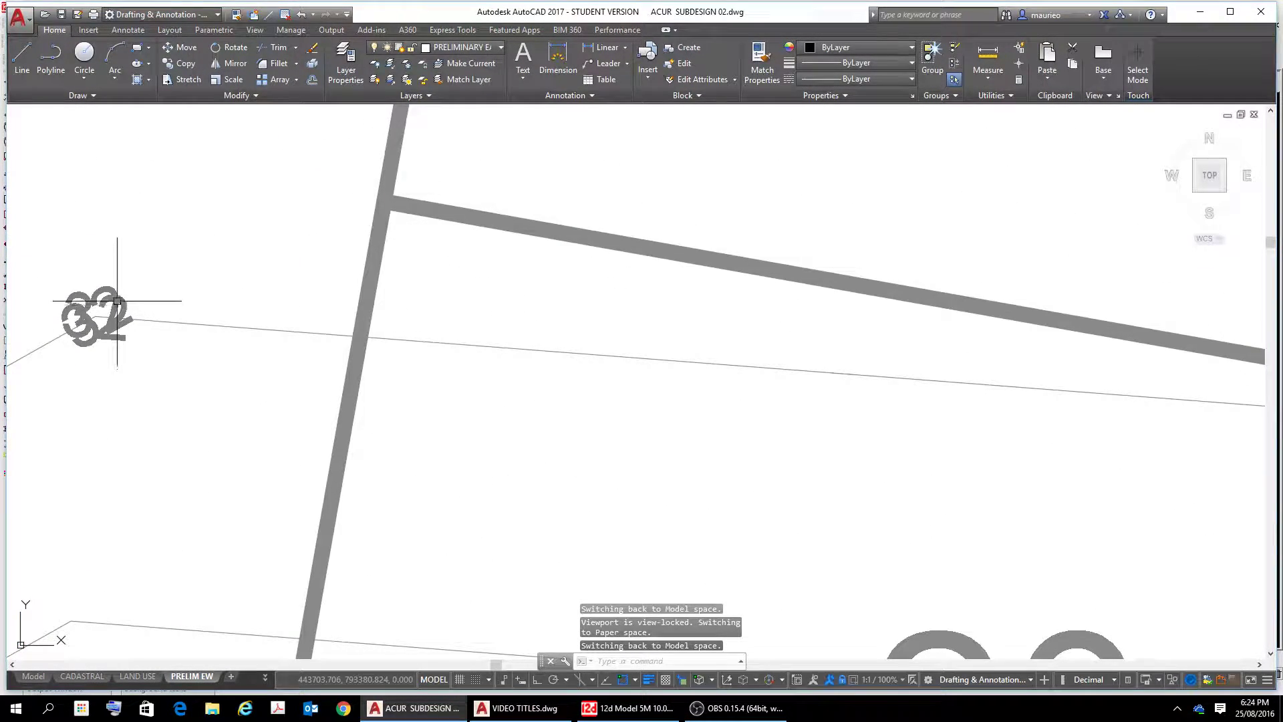
Open the EXCAVATION2 reference for in-place editing with all nested objects selected automatically
double_click(127, 318)
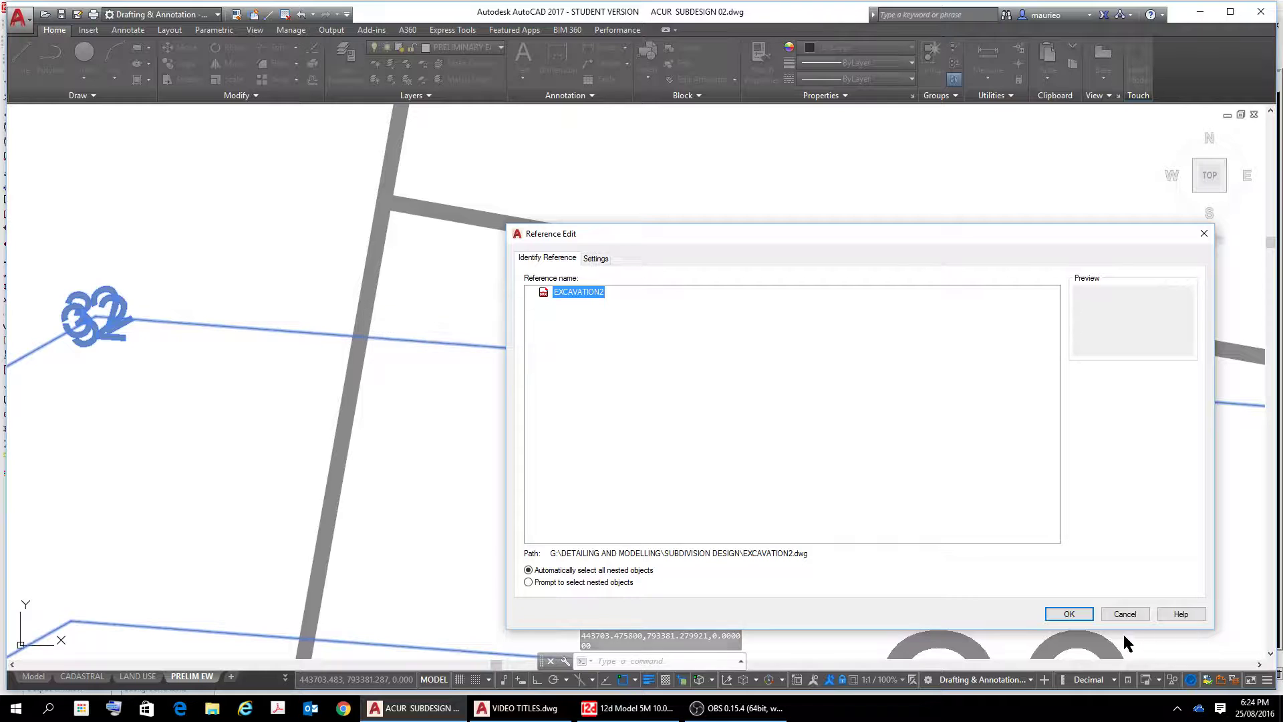
click(1069, 613)
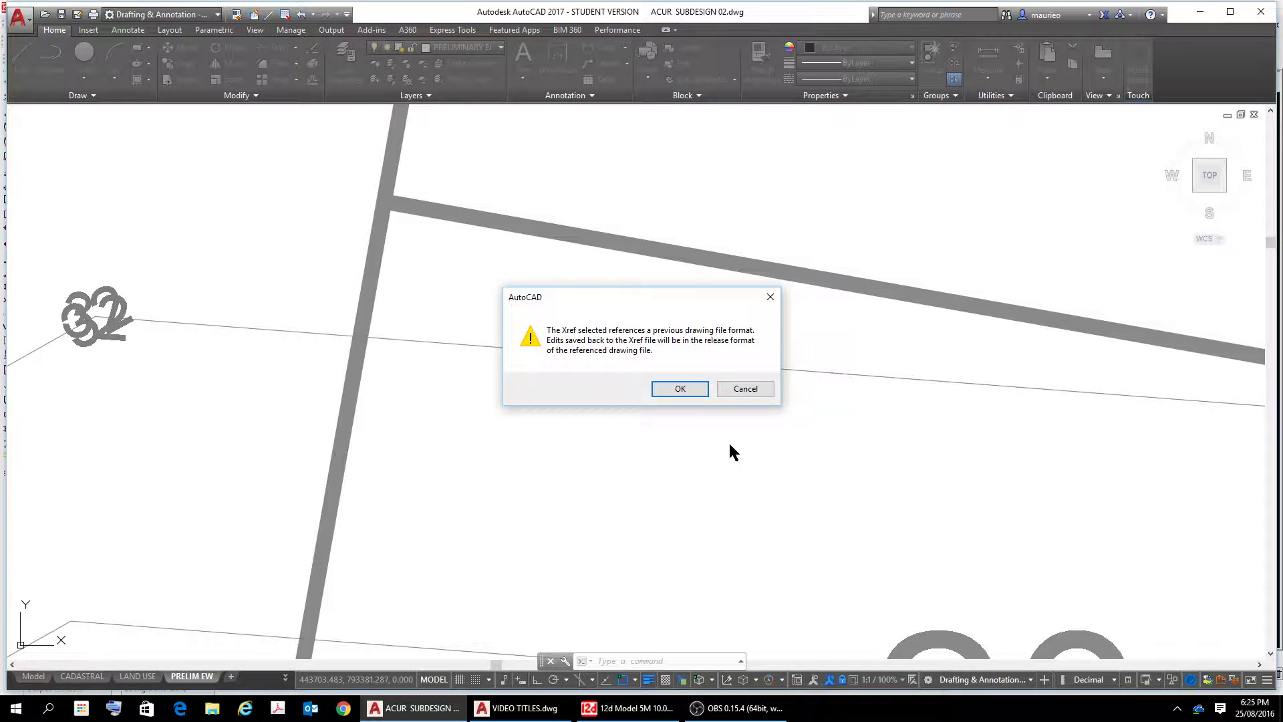
click(684, 391)
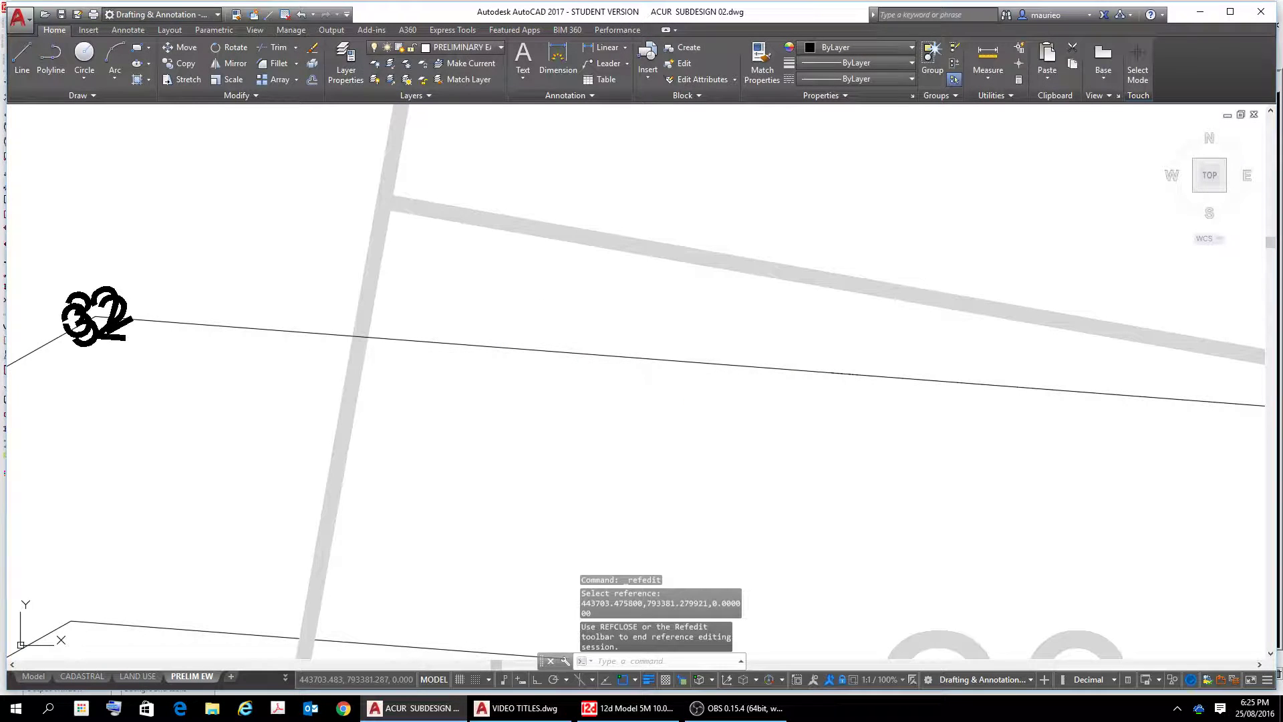
Erase the horizontal duplicate 32 labels west of lots 19 and 20, keeping the label aligned with the contour
click(117, 297)
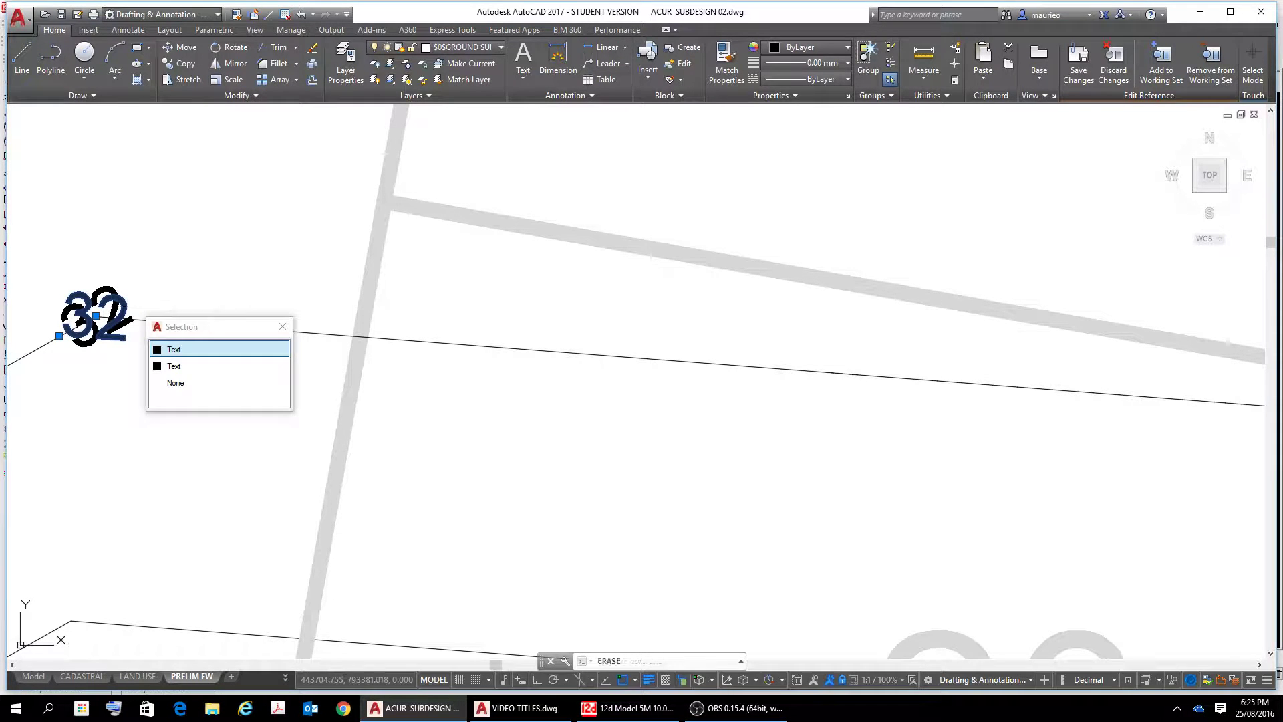
key(Delete)
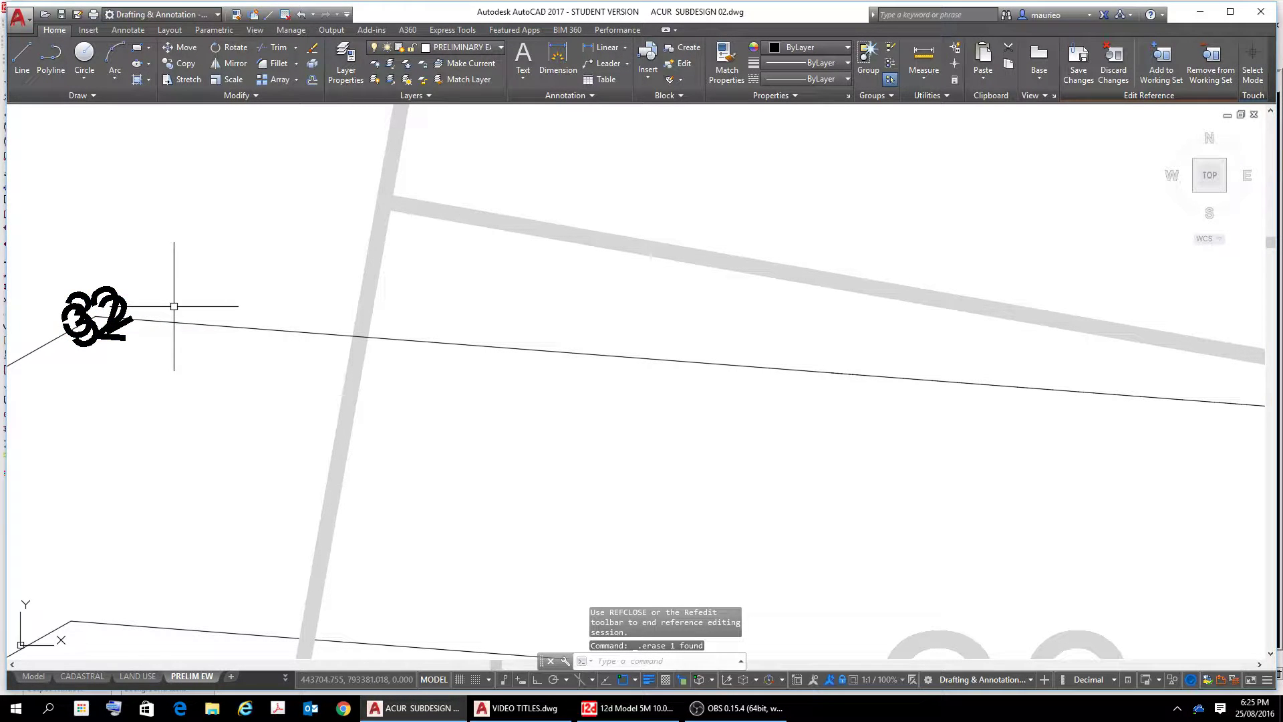
click(125, 290)
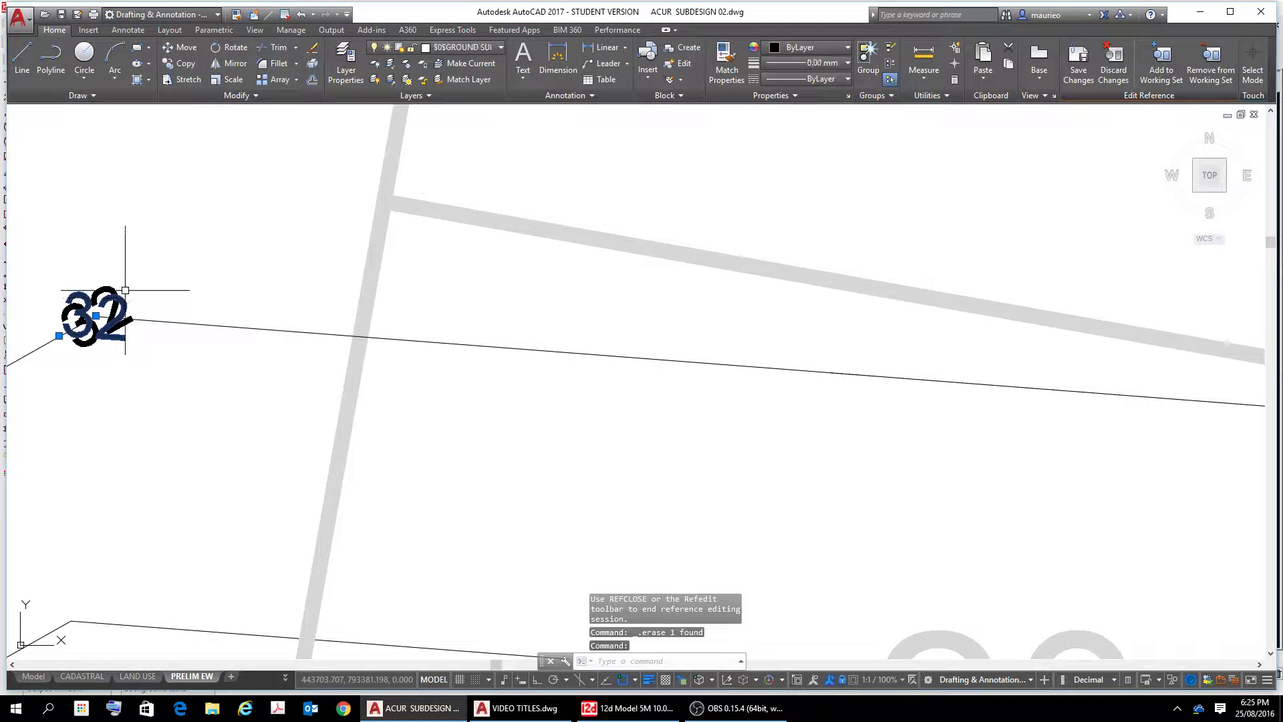
key(Delete)
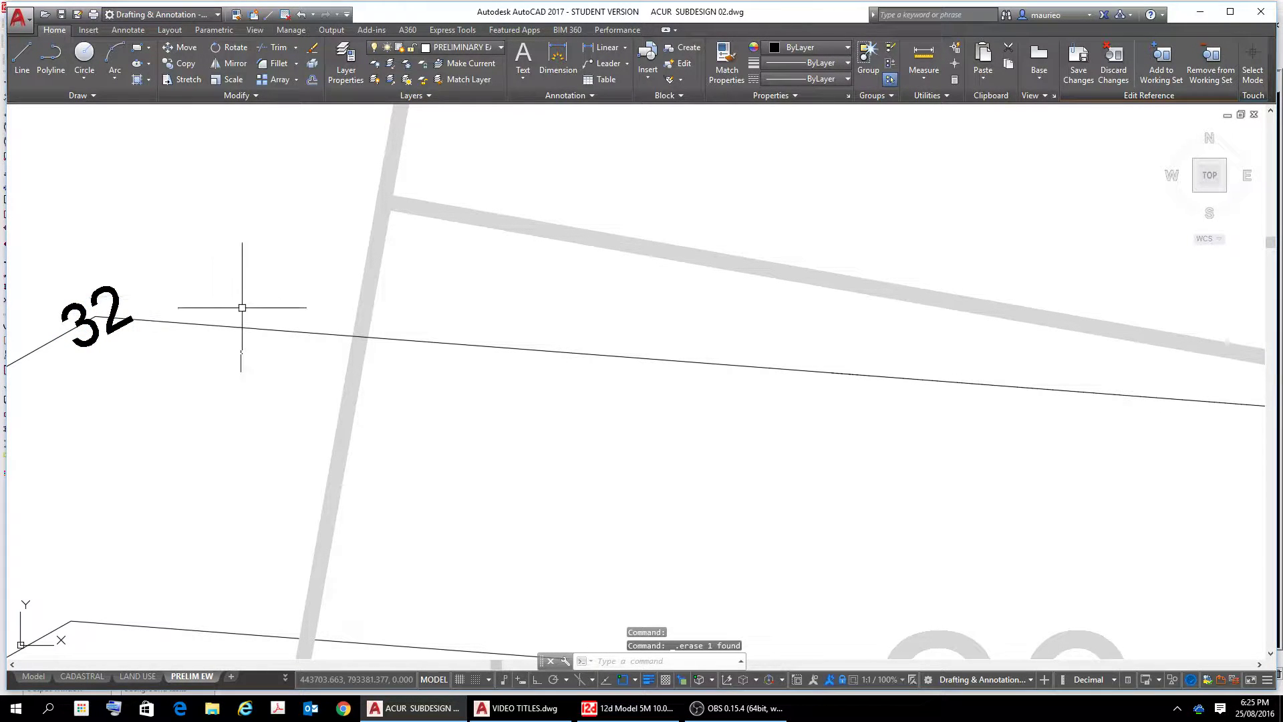
Erase the overlapping duplicate 32 labels on the contour at lot 30, leaving a single contour-aligned label
scroll(435, 372, down, 6)
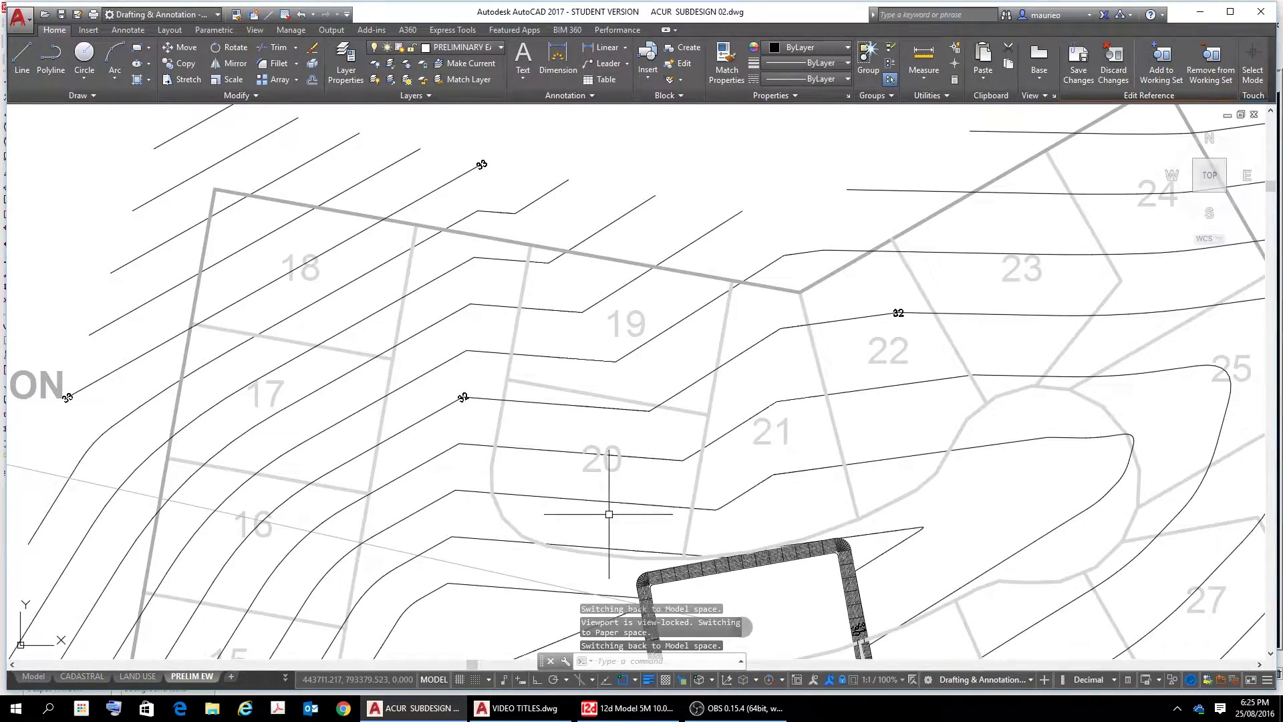
mouse_move(601, 516)
middle_down()
mouse_move(505, 405)
mouse_move(385, 115)
mouse_move(448, 126)
mouse_move(541, 98)
middle_up()
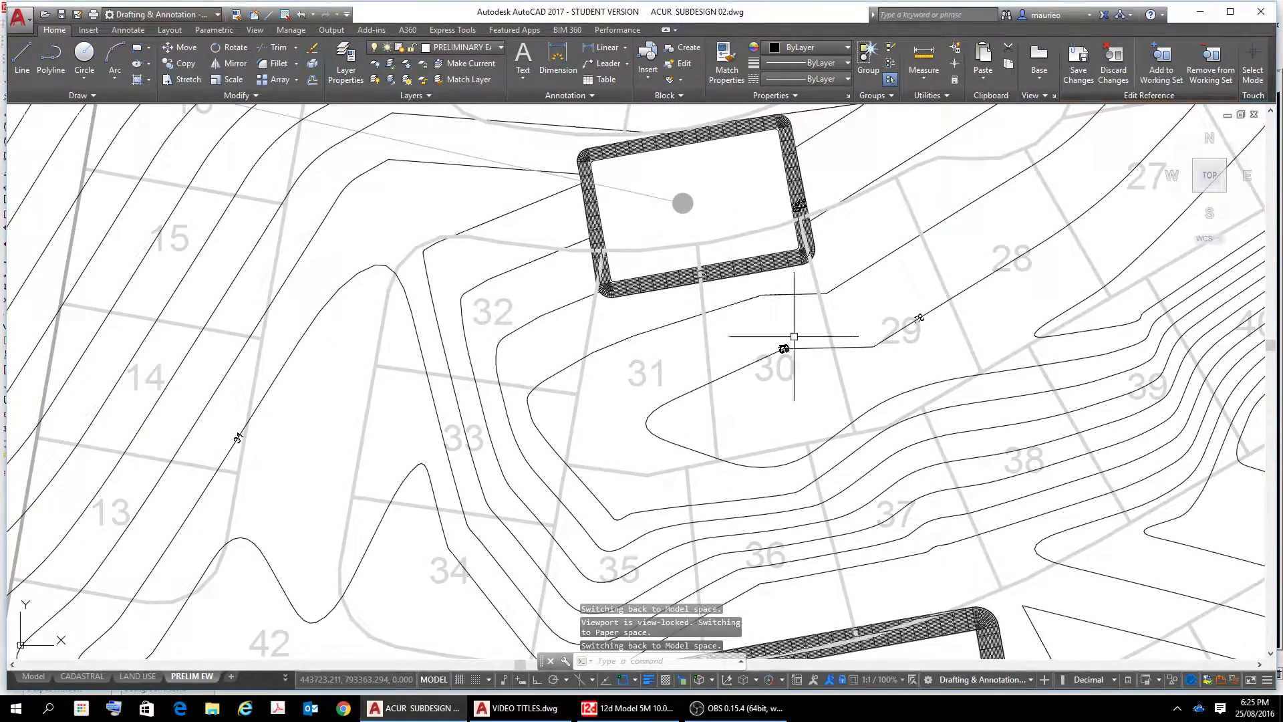
scroll(775, 349, up, 4)
scroll(802, 374, up, 5)
middle_drag(761, 360, 848, 510)
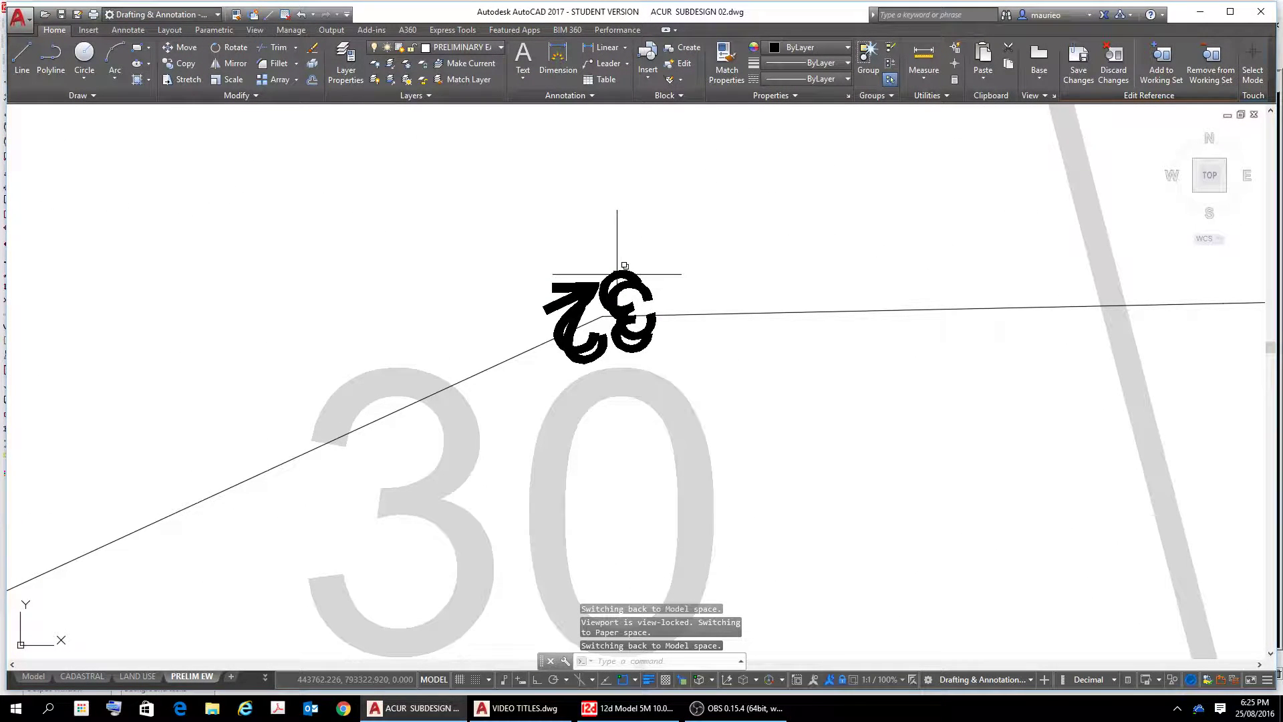
click(616, 273)
key(Delete)
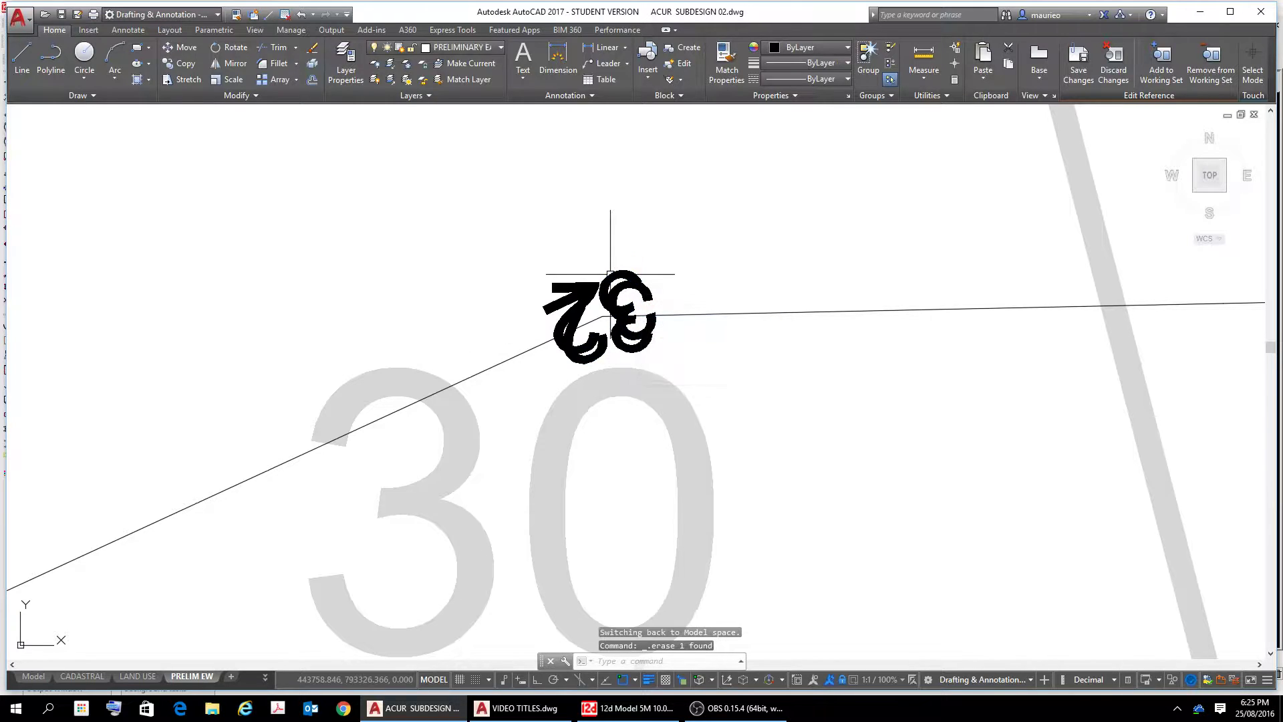
click(554, 283)
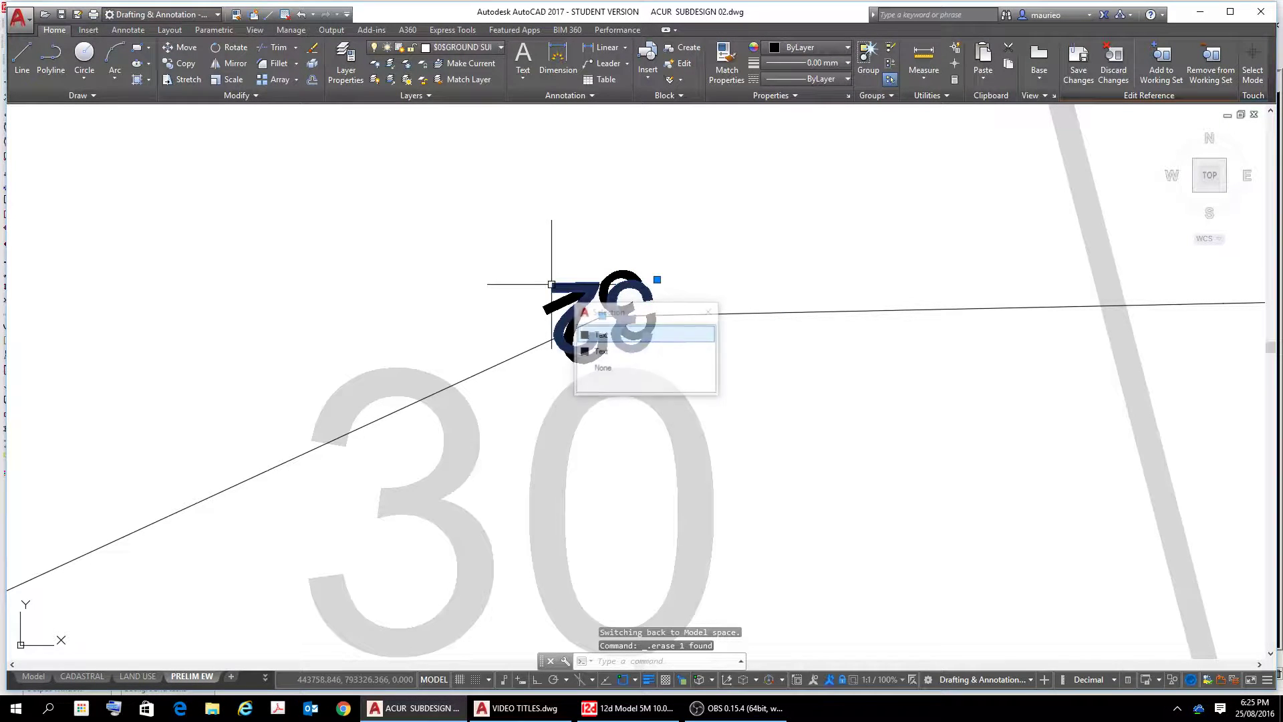
key(Delete)
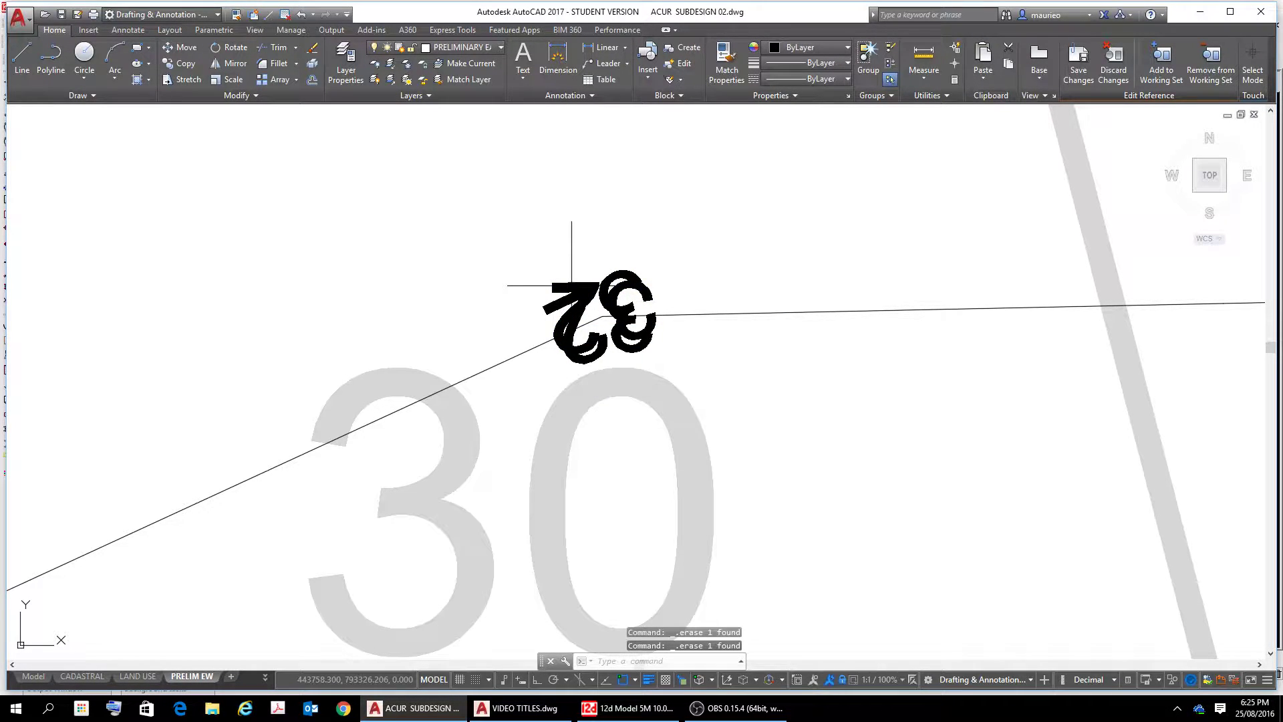
click(549, 283)
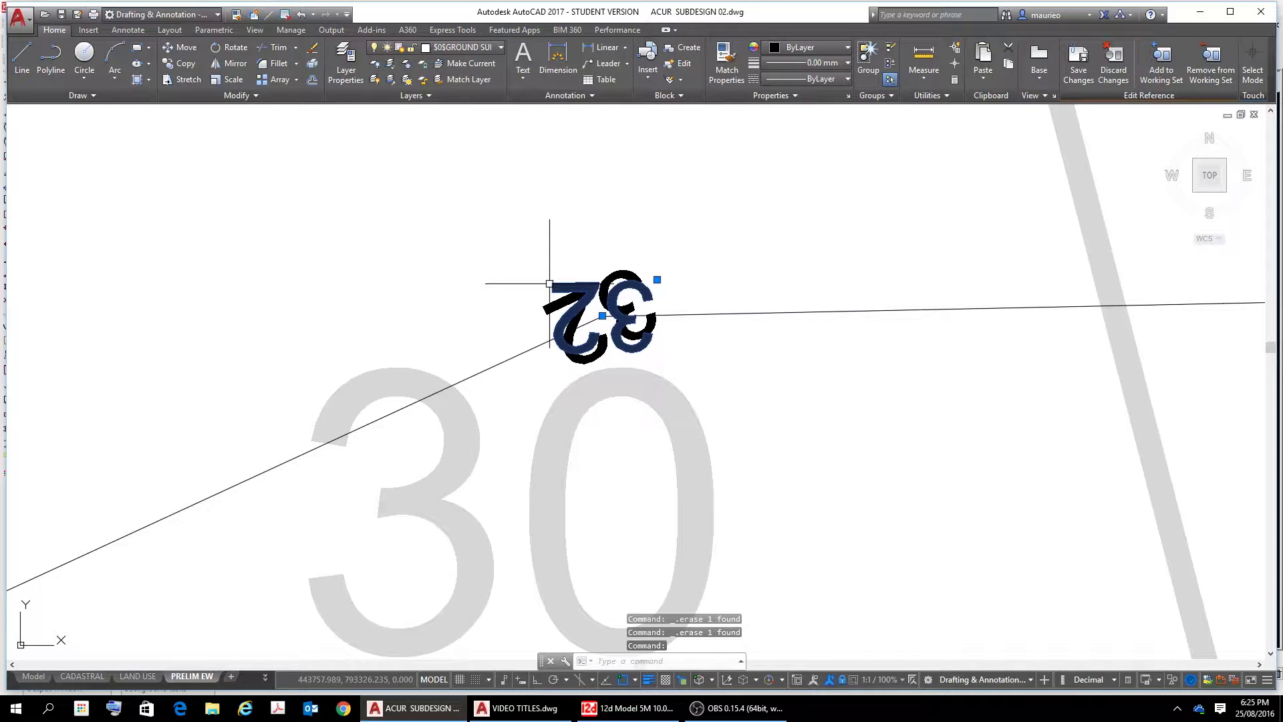
key(Delete)
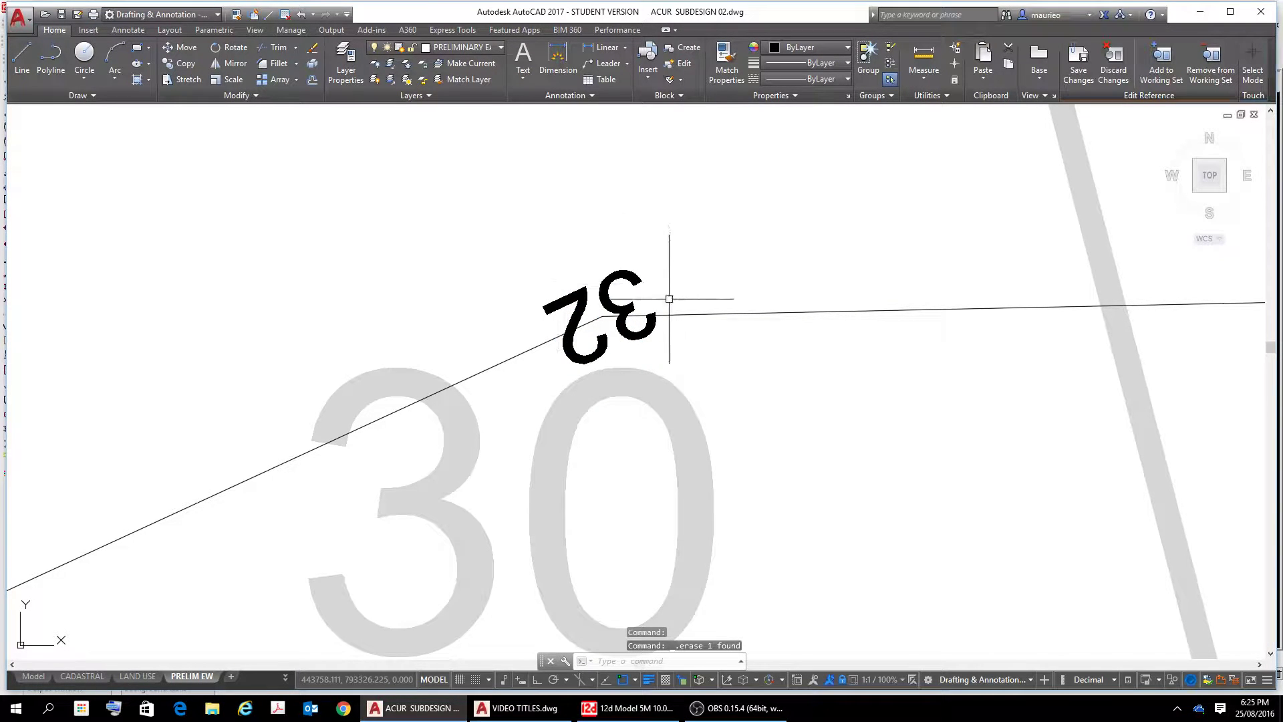
Set the lineweight of the layer EXCAVATION2|GROUND SUP MAJOR to 0.35 mm
scroll(669, 299, down, 5)
scroll(635, 297, up, 3)
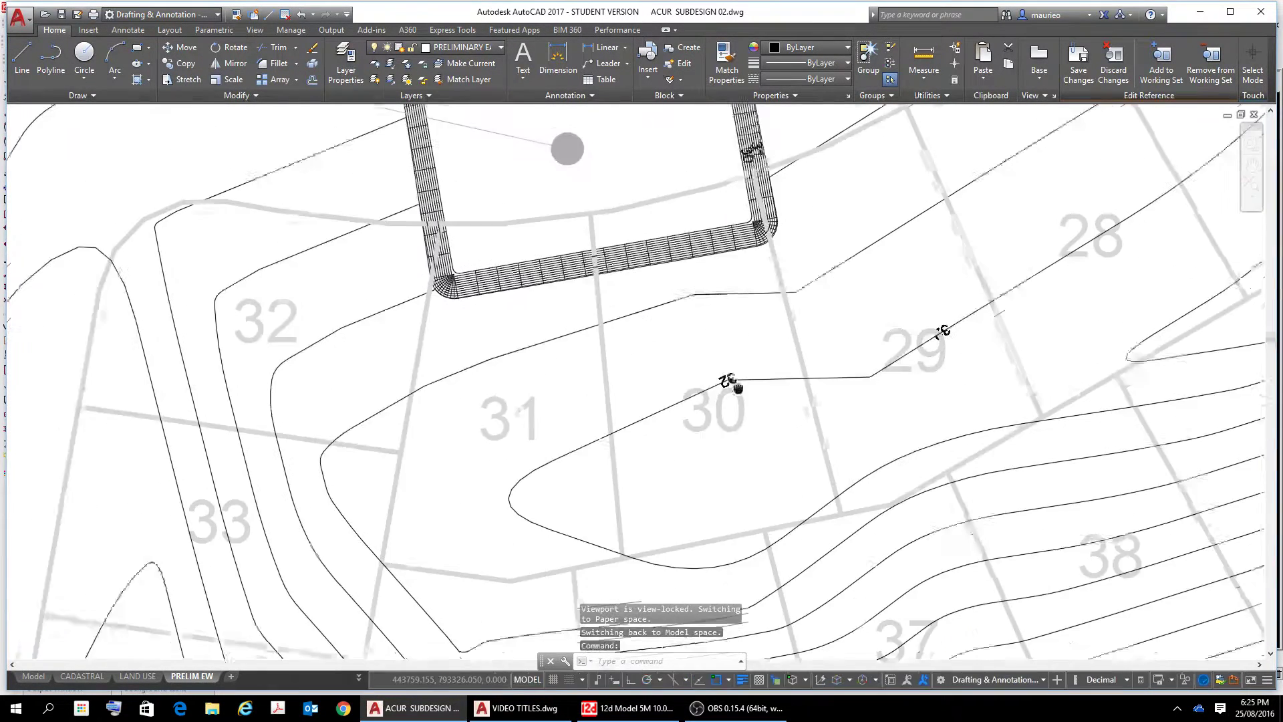
click(498, 50)
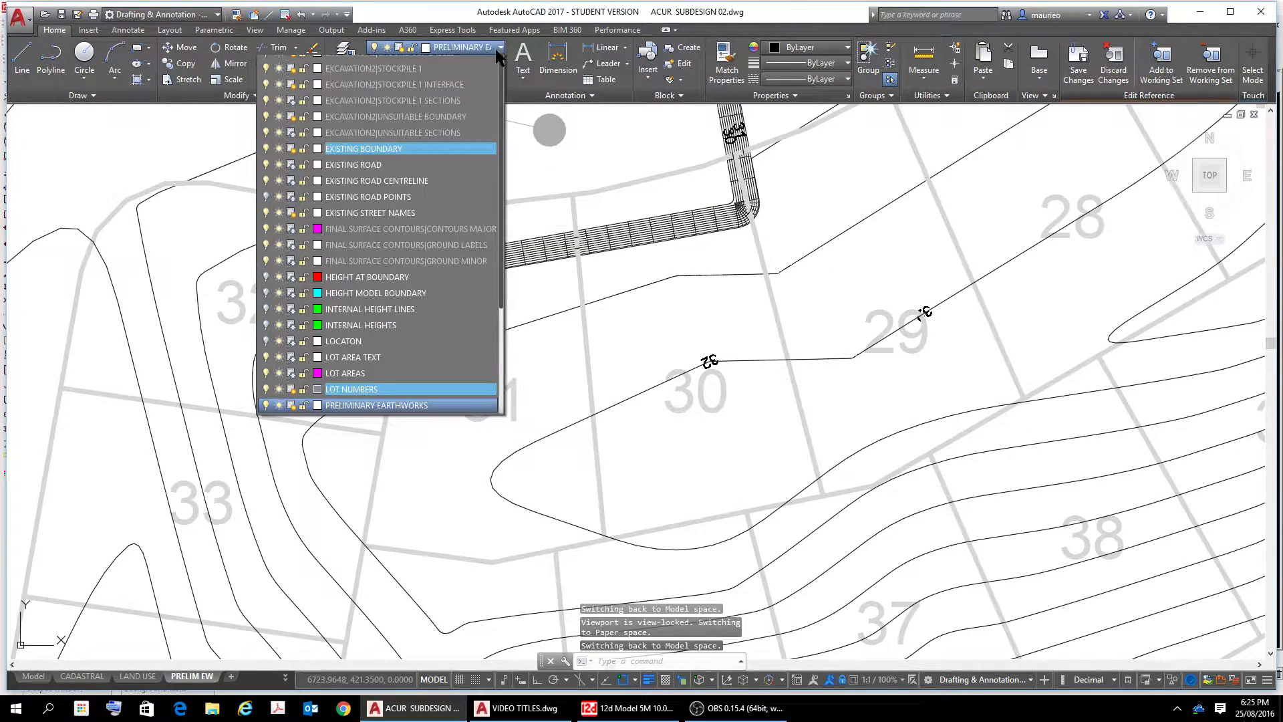
click(499, 49)
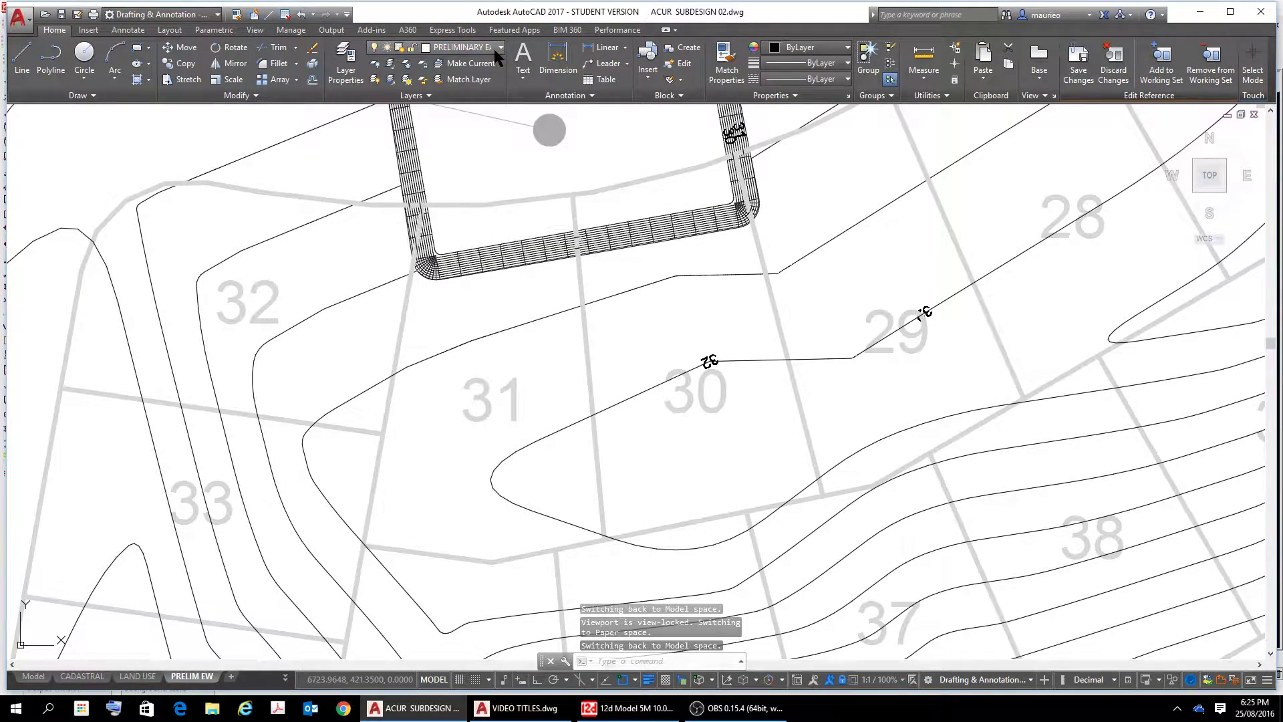
click(346, 66)
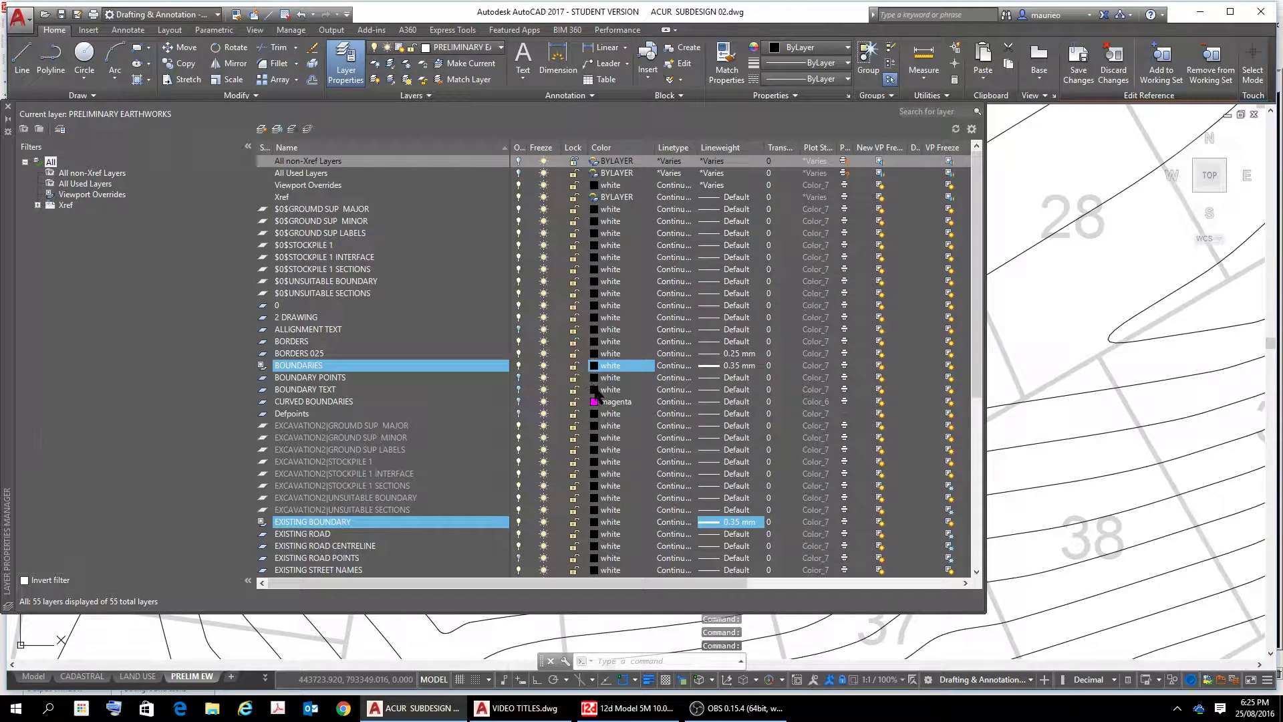
scroll(428, 395, down, 3)
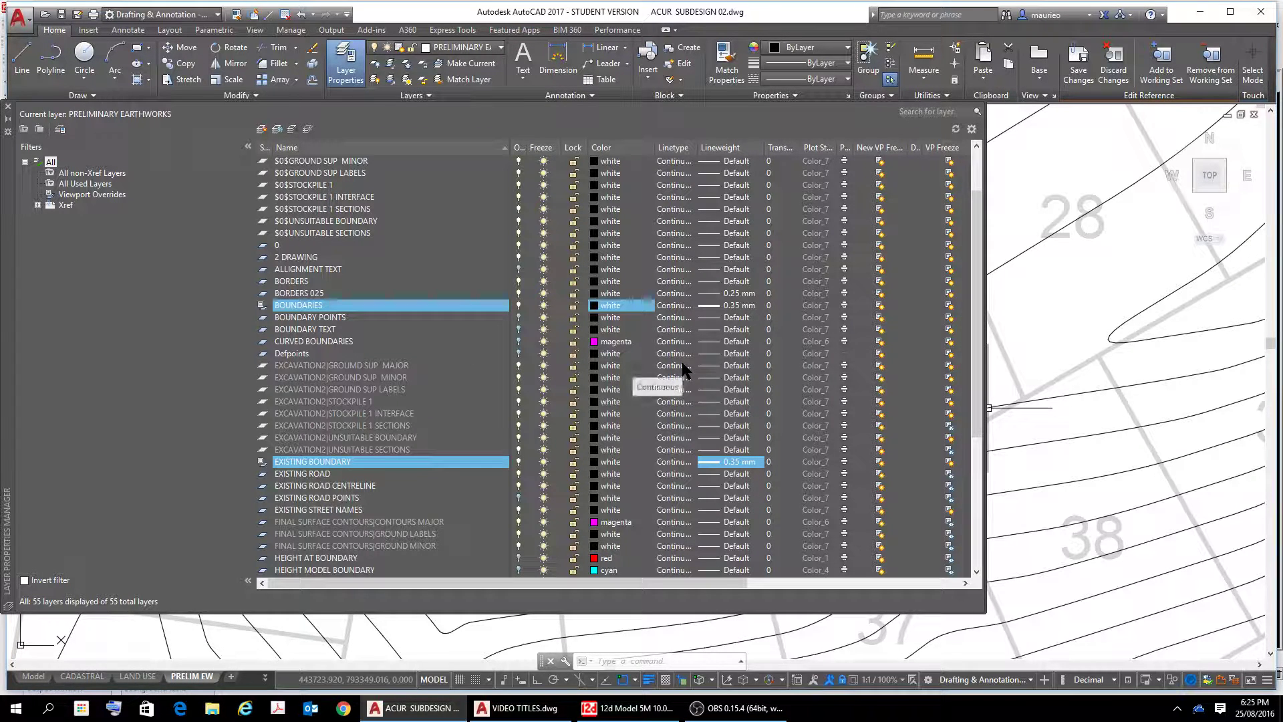
click(730, 366)
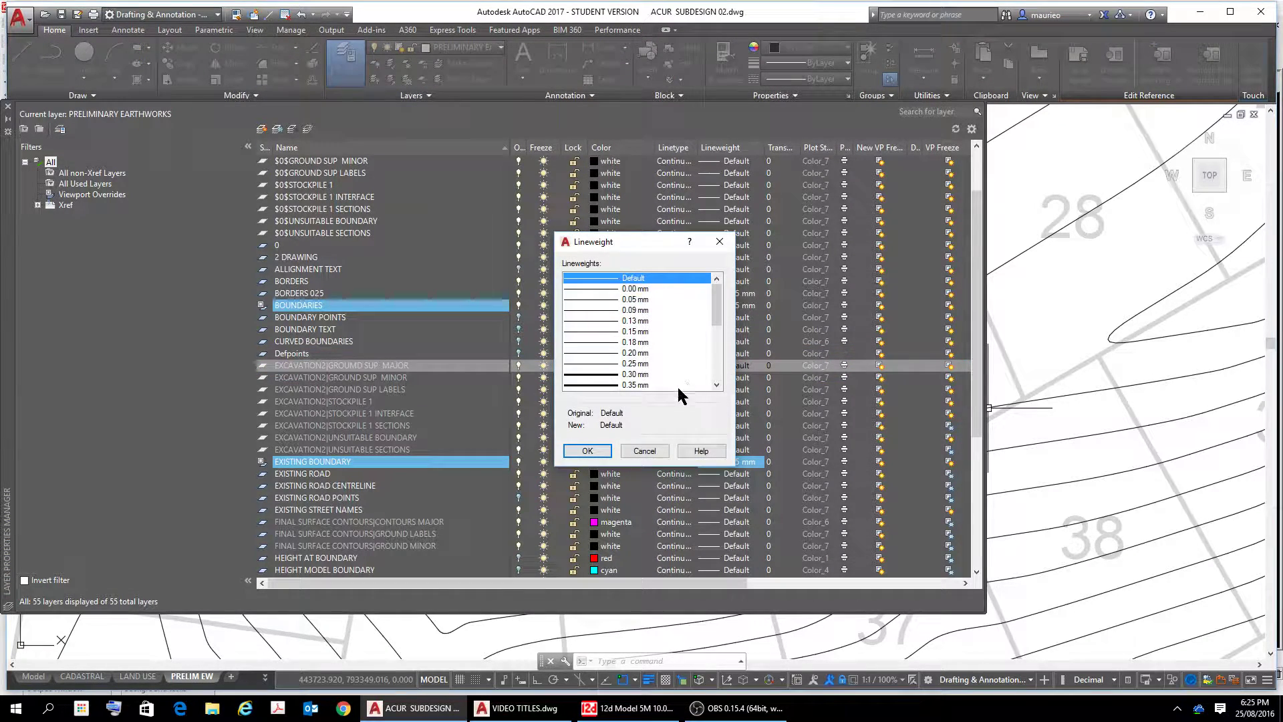
click(636, 384)
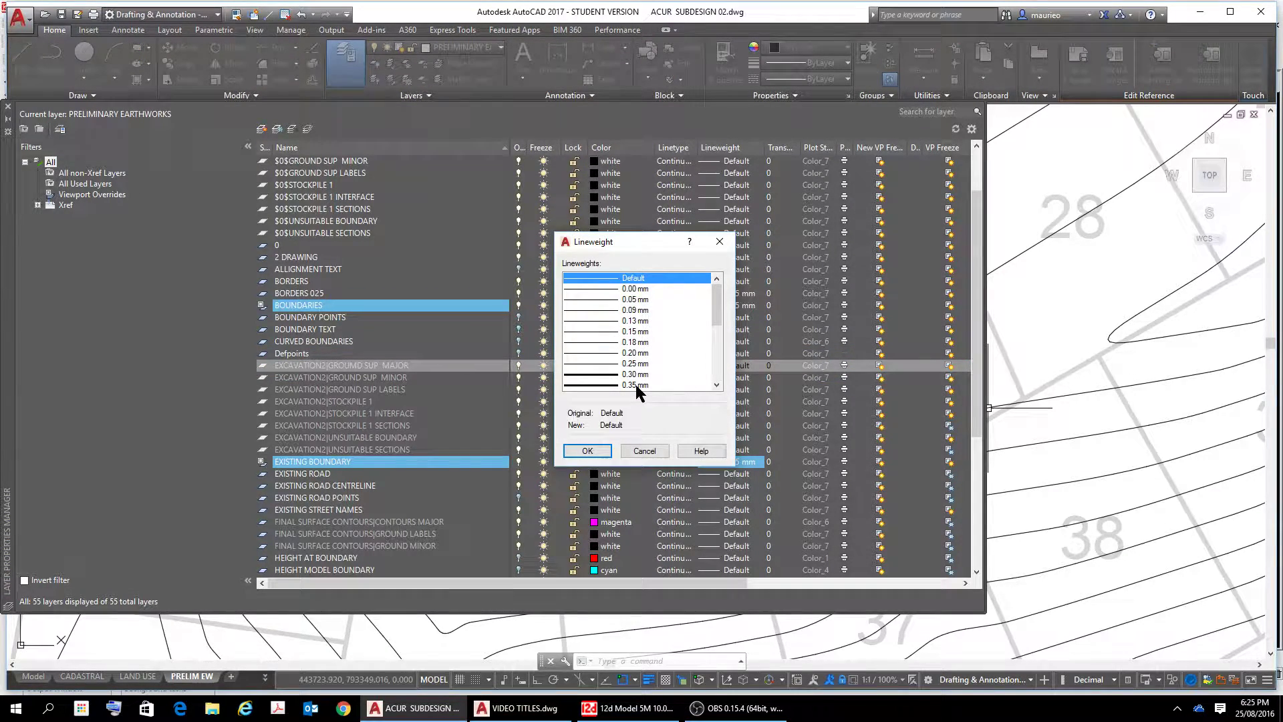
click(599, 456)
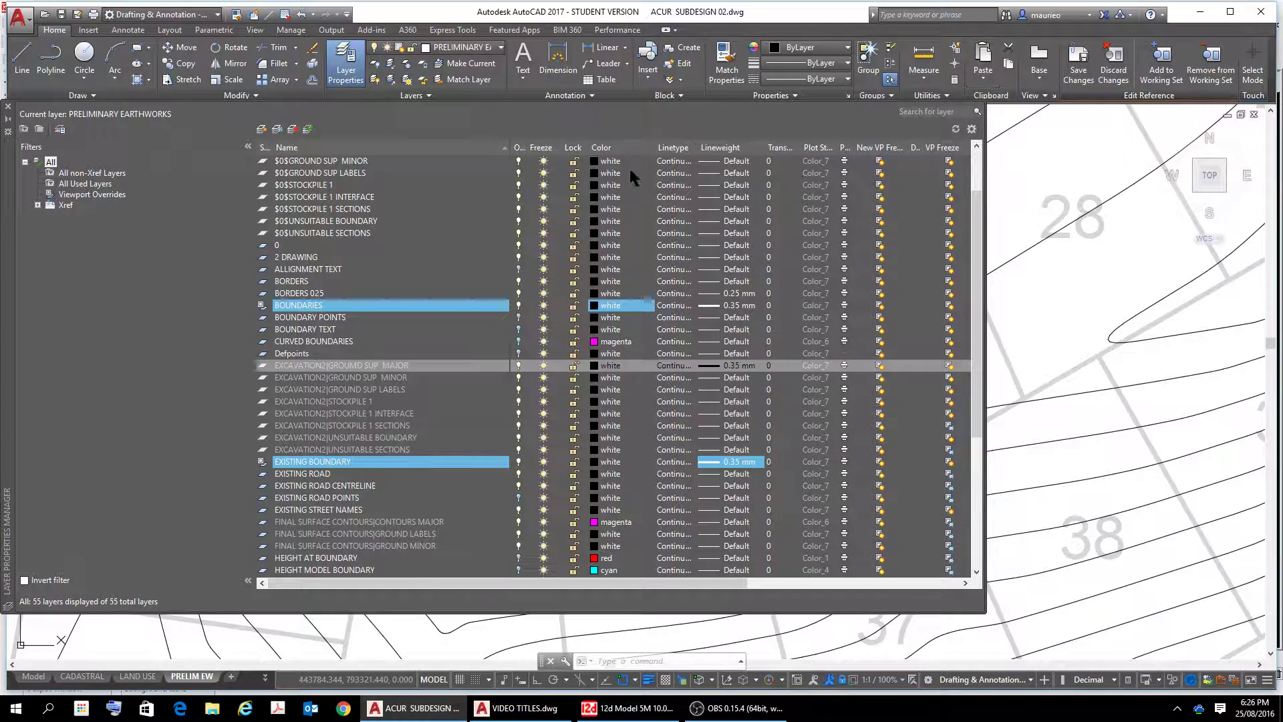
click(8, 106)
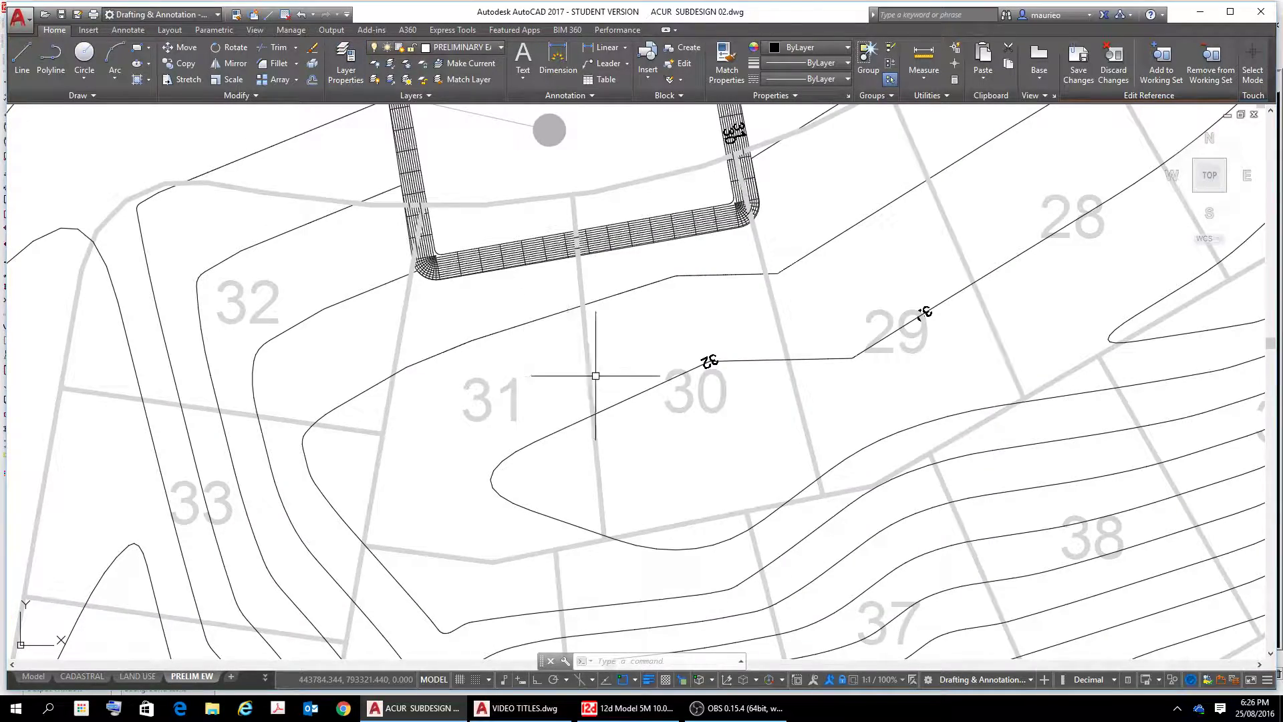
scroll(593, 381, down, 3)
scroll(635, 401, up, 10)
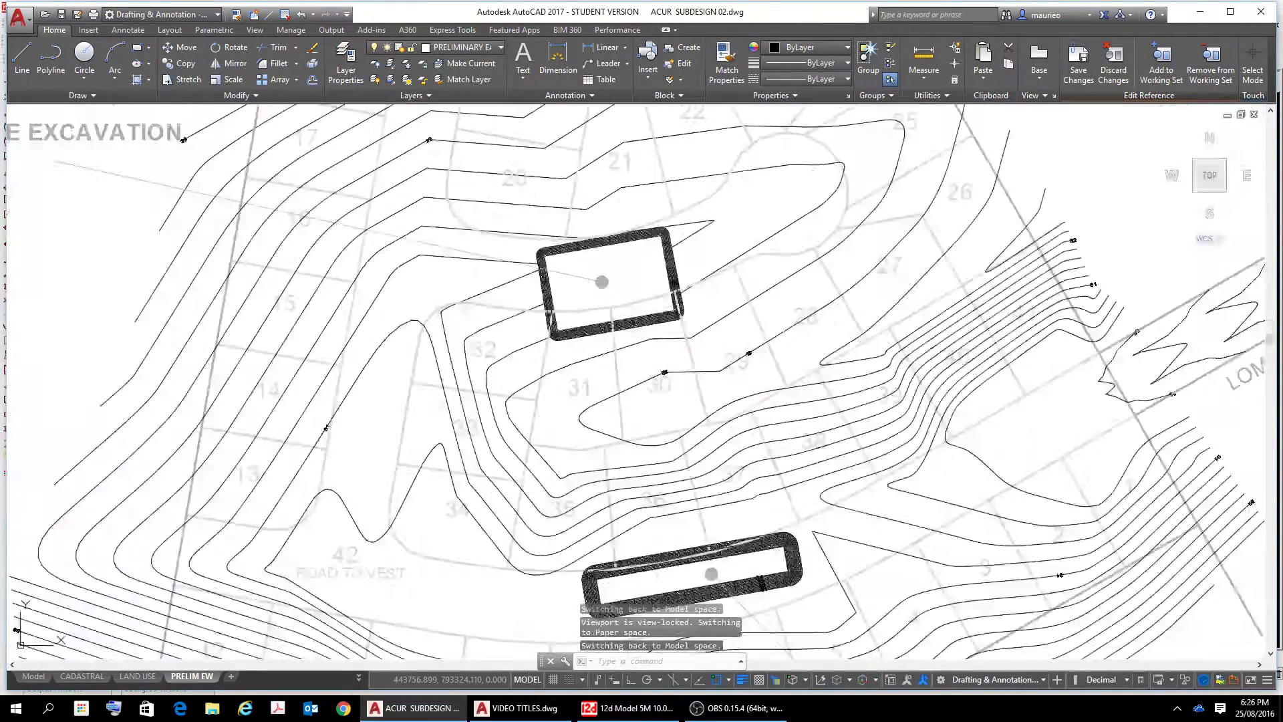
scroll(588, 394, down, 6)
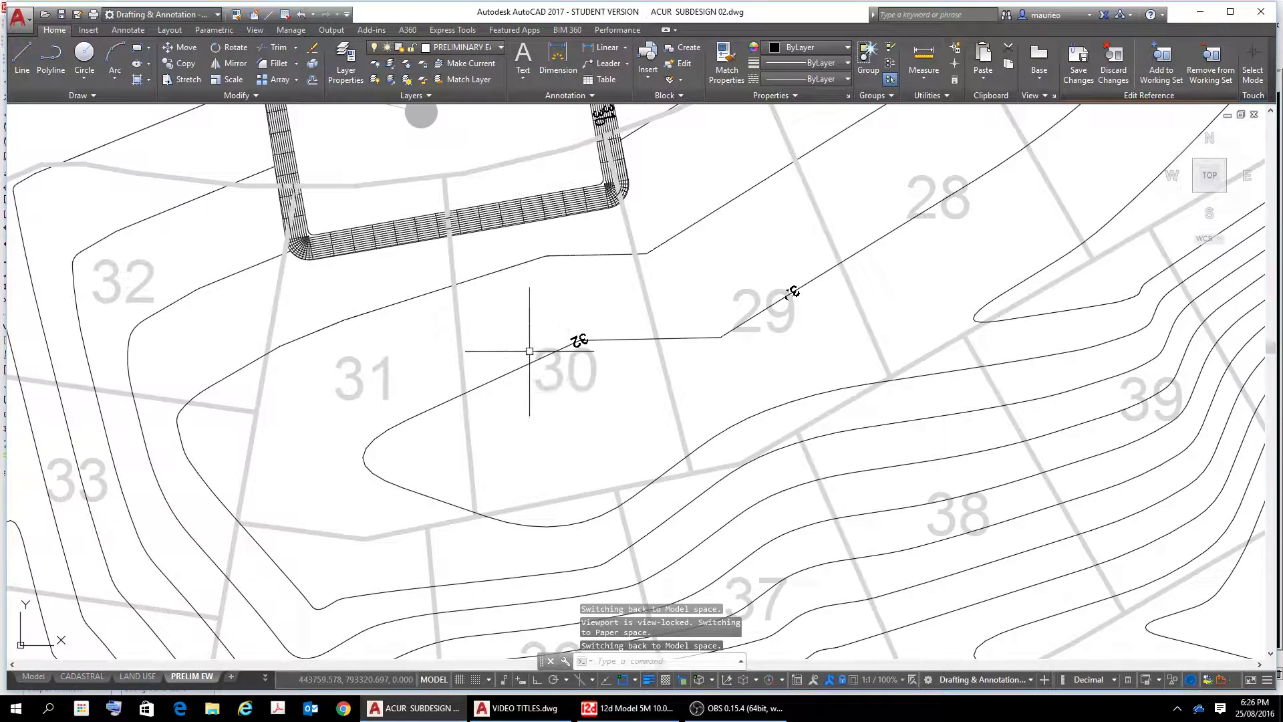
double_click(540, 362)
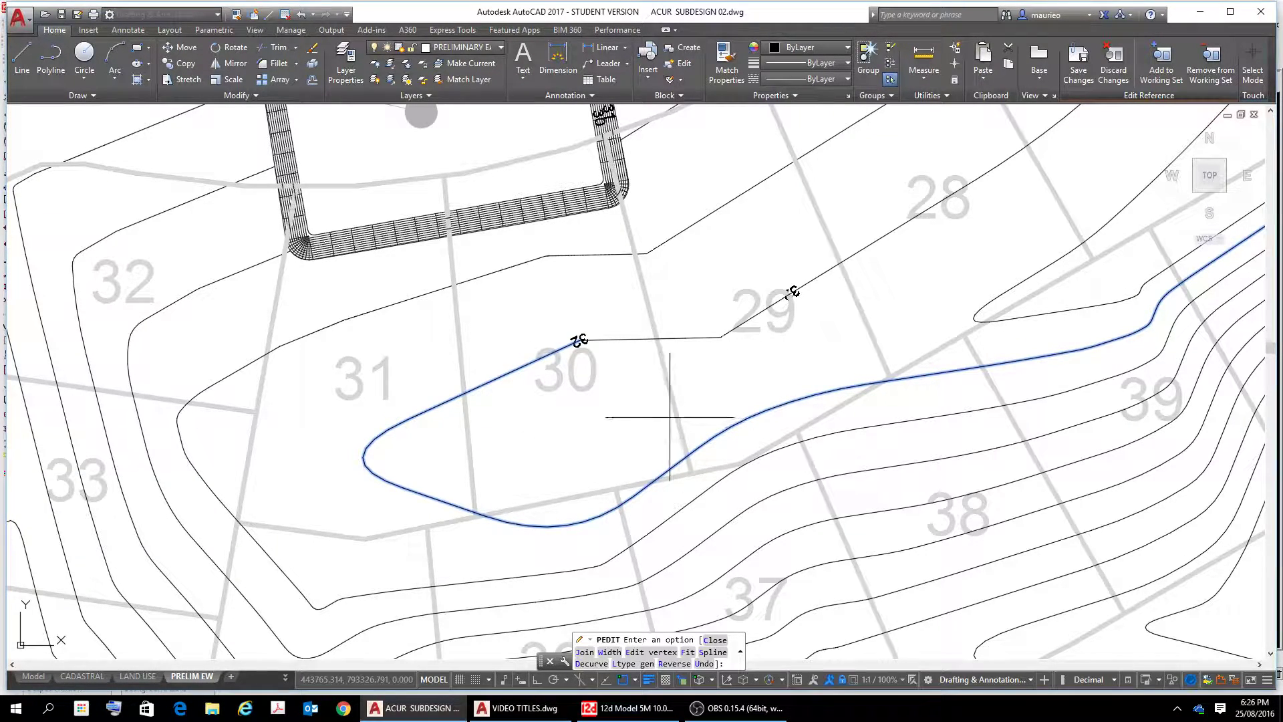
scroll(676, 398, down, 3)
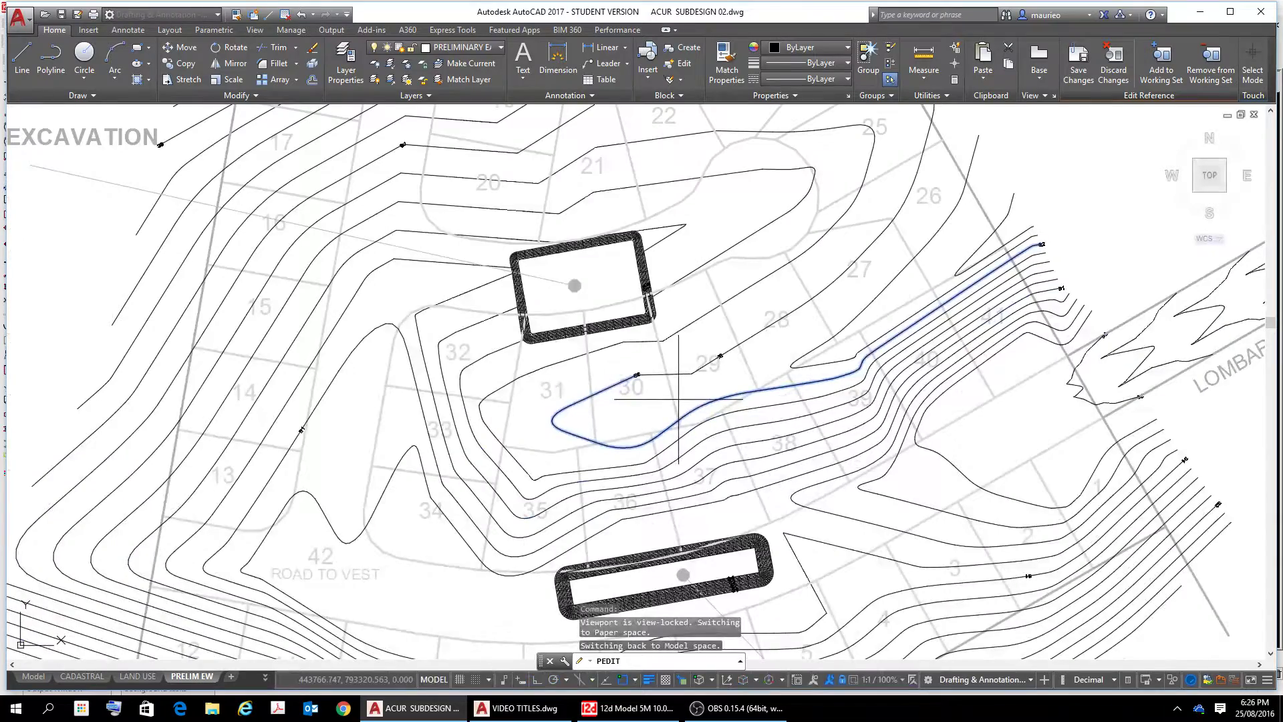
key(Escape)
key(Escape)
key(Escape)
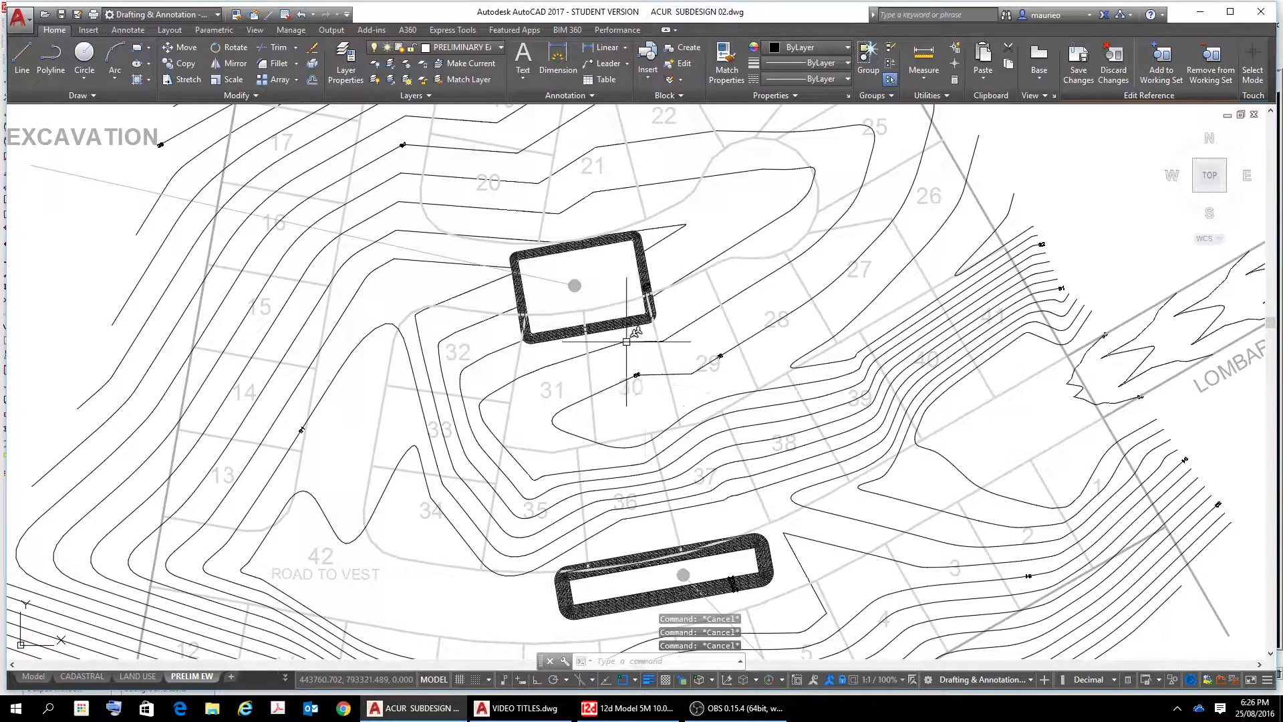
Check the viewport color, freeze and lineweight settings of the layer EXCAVATION2|GROUND SUP MAJOR
click(346, 64)
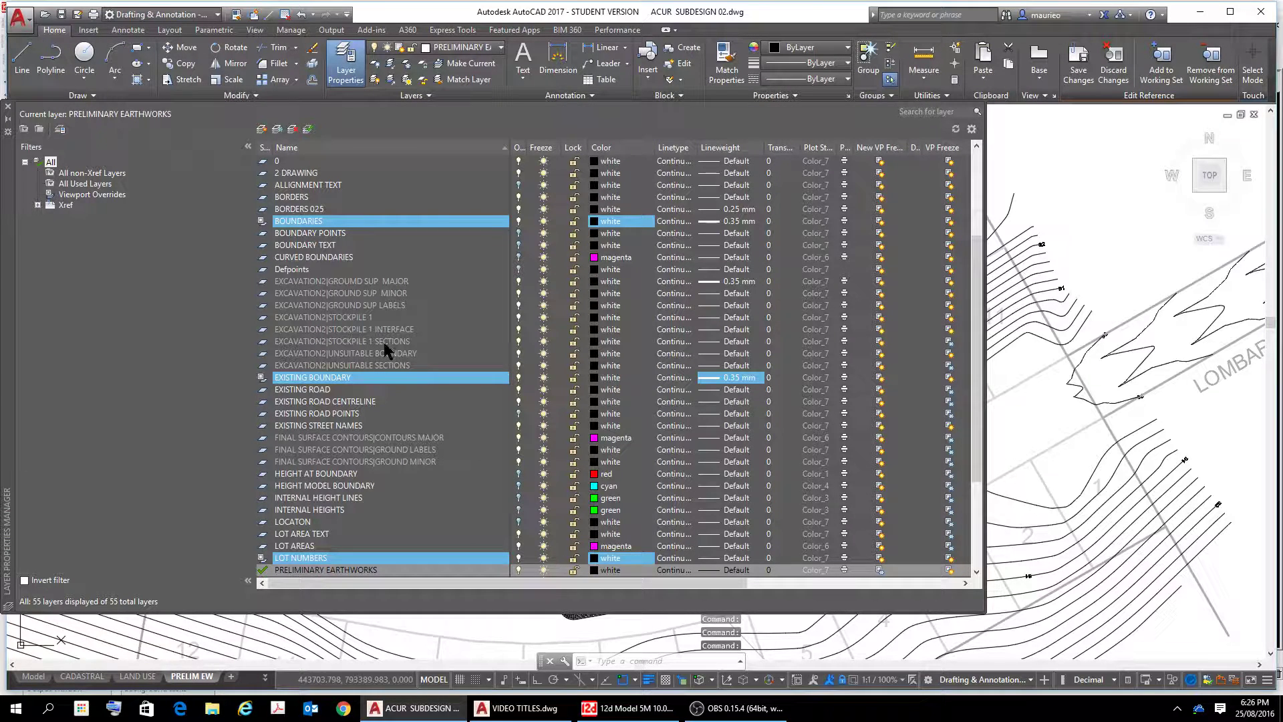
click(390, 282)
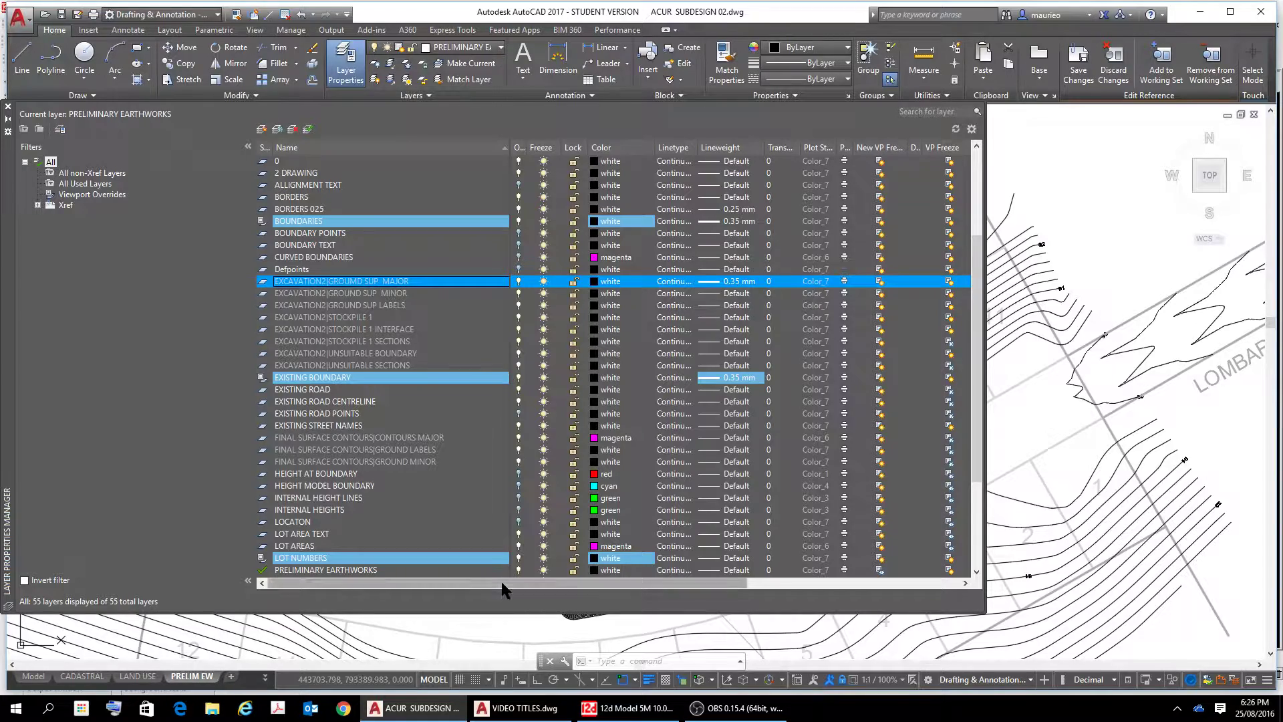
drag(500, 579, 844, 587)
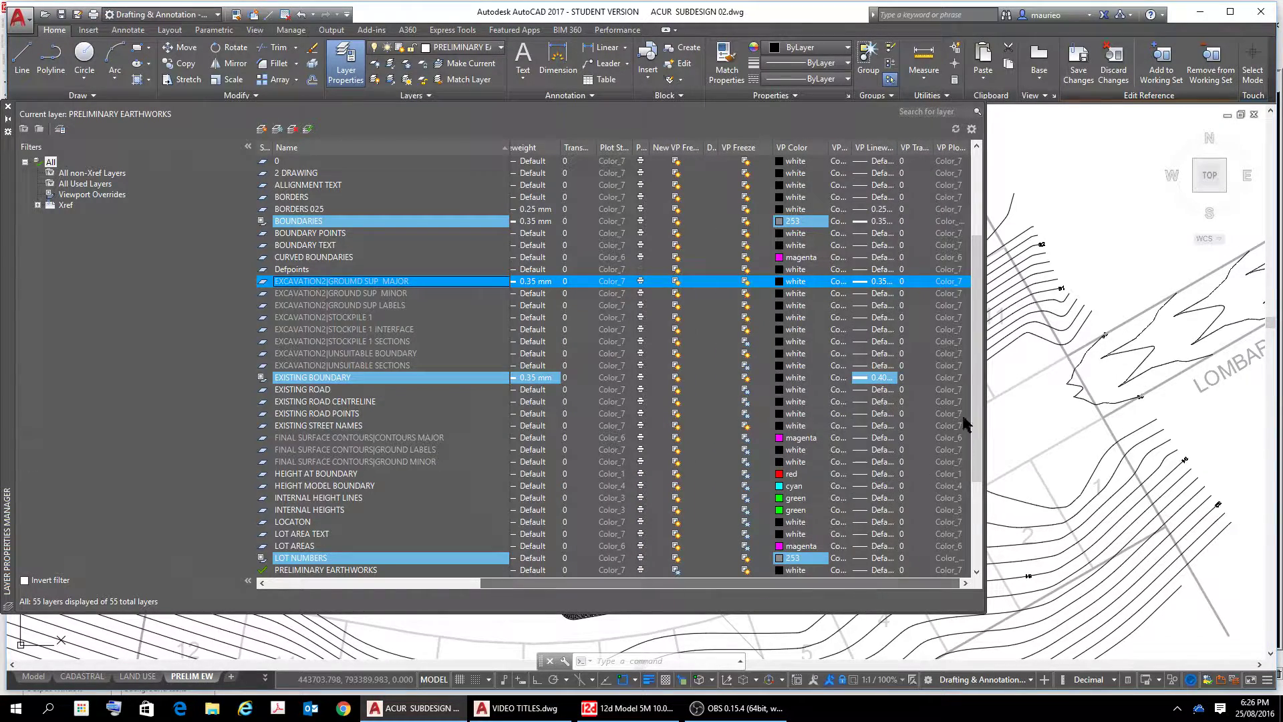
mouse_move(1048, 344)
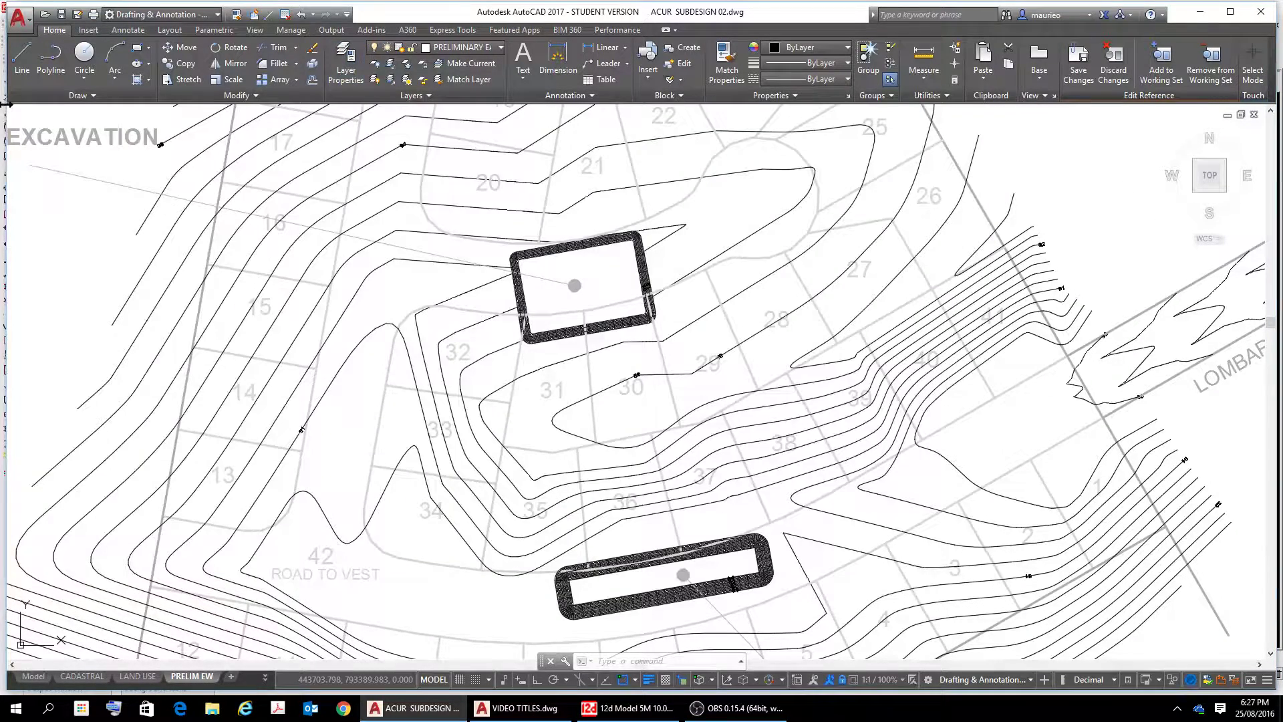
click(8, 107)
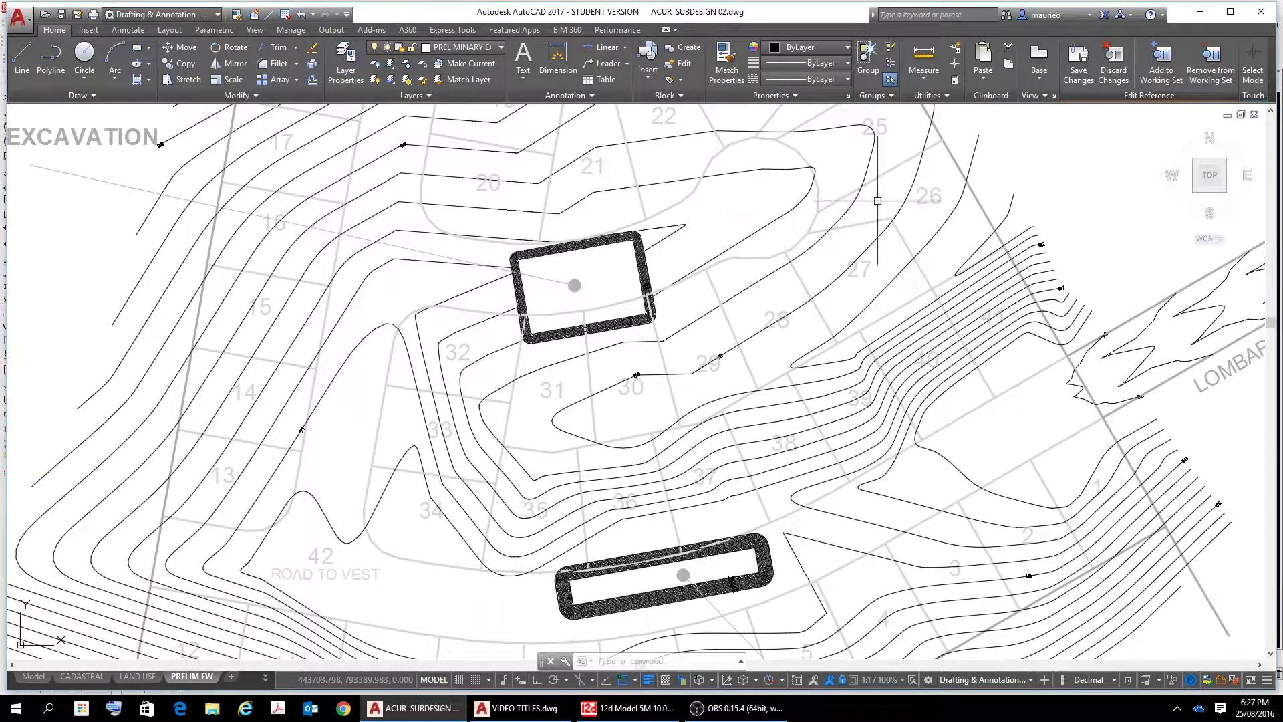
Save the in-place edits back to the EXCAVATION2 reference and check the contours and 32 label near lot 20
click(1078, 67)
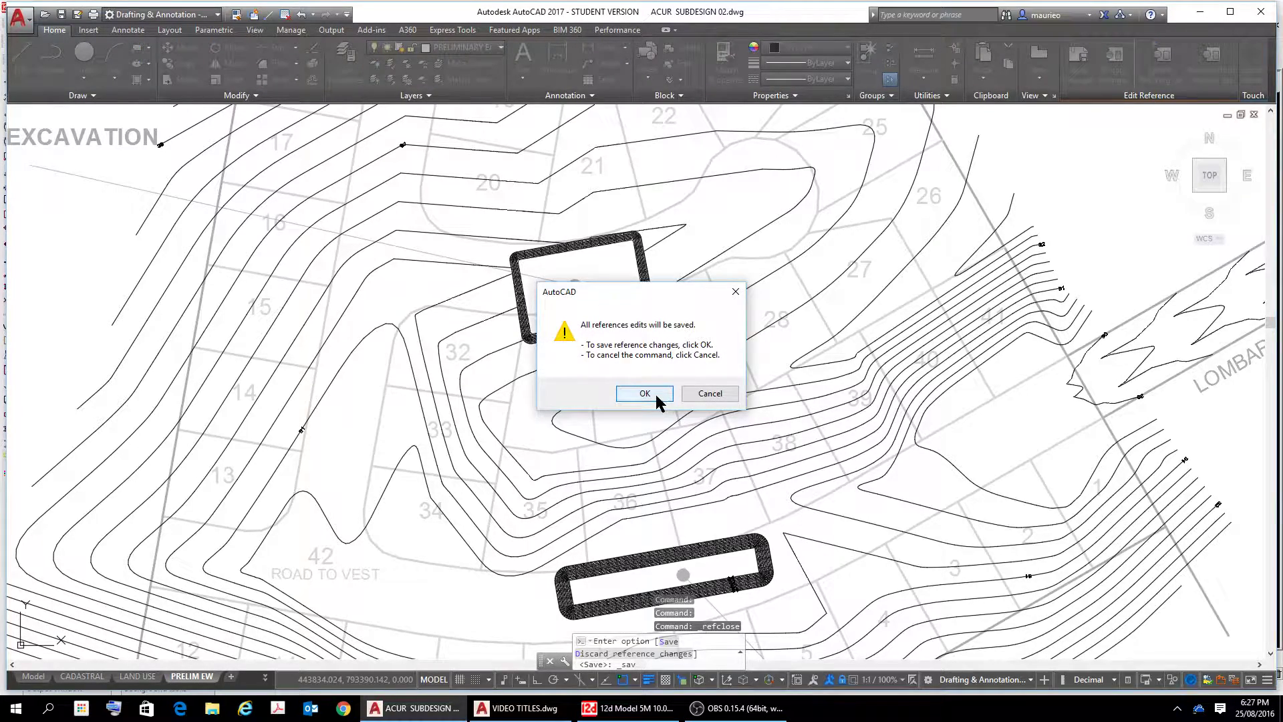
click(659, 397)
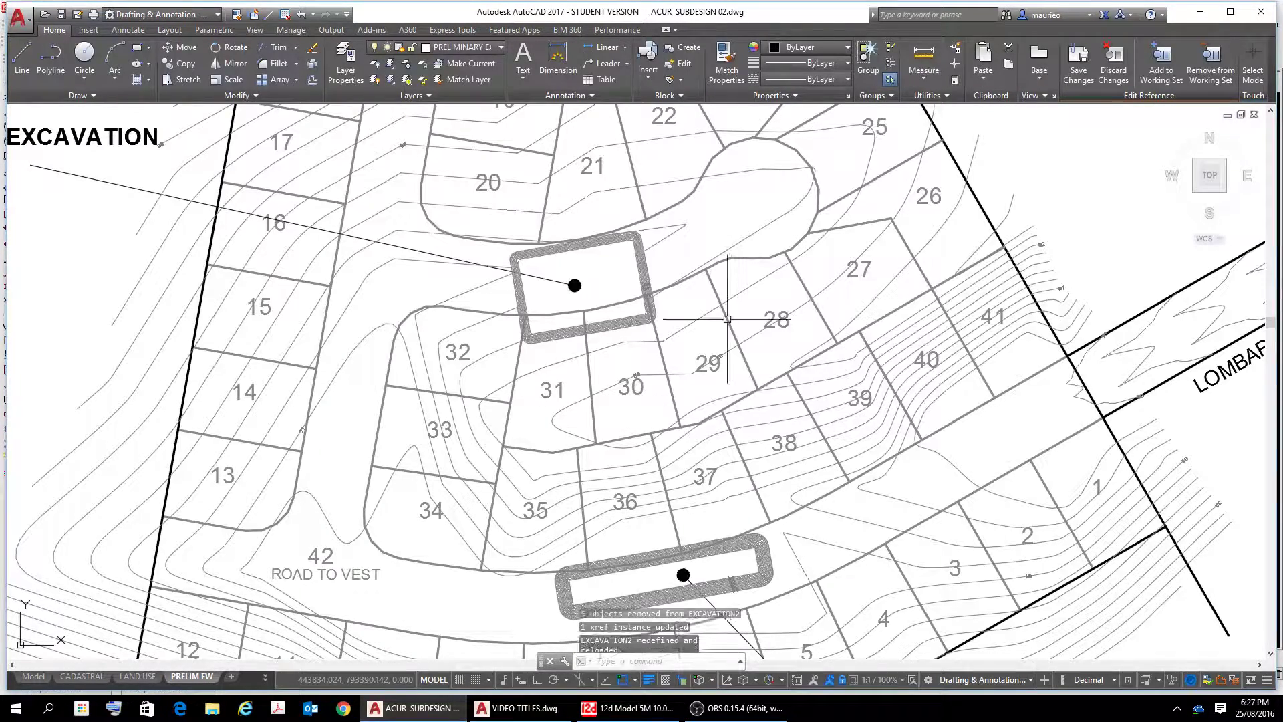
scroll(548, 302, up, 6)
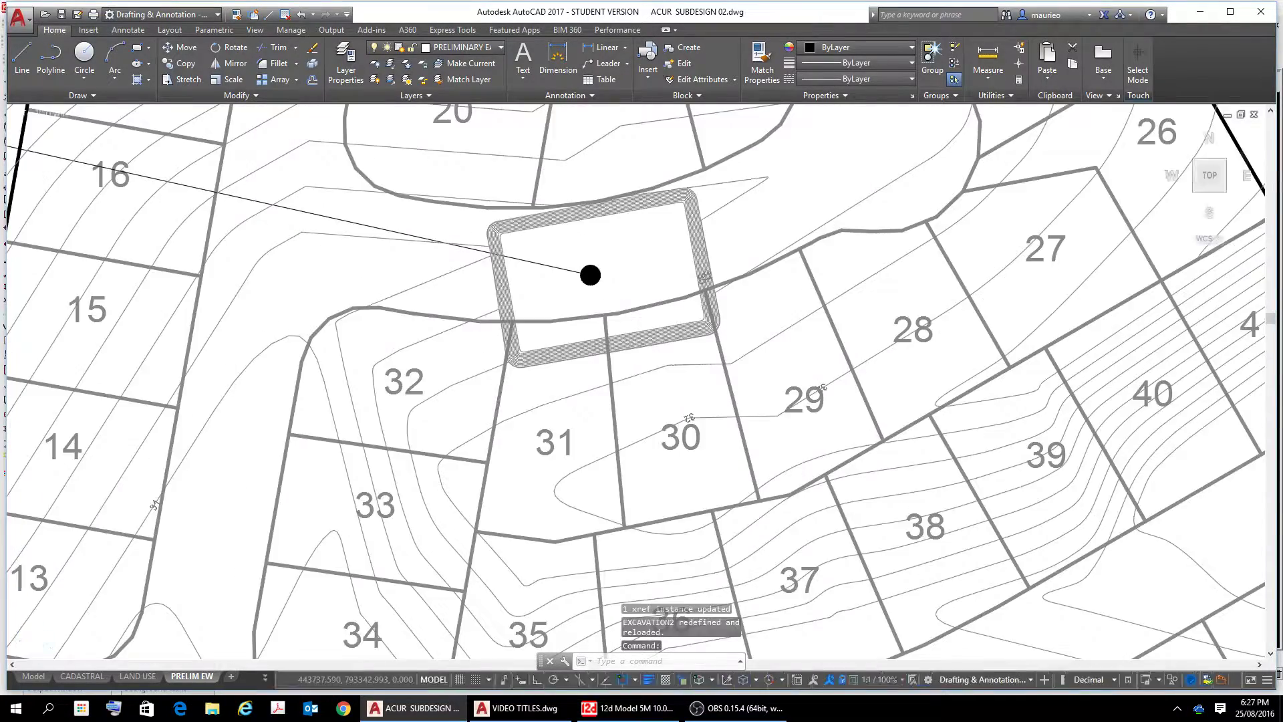
scroll(548, 302, down, 5)
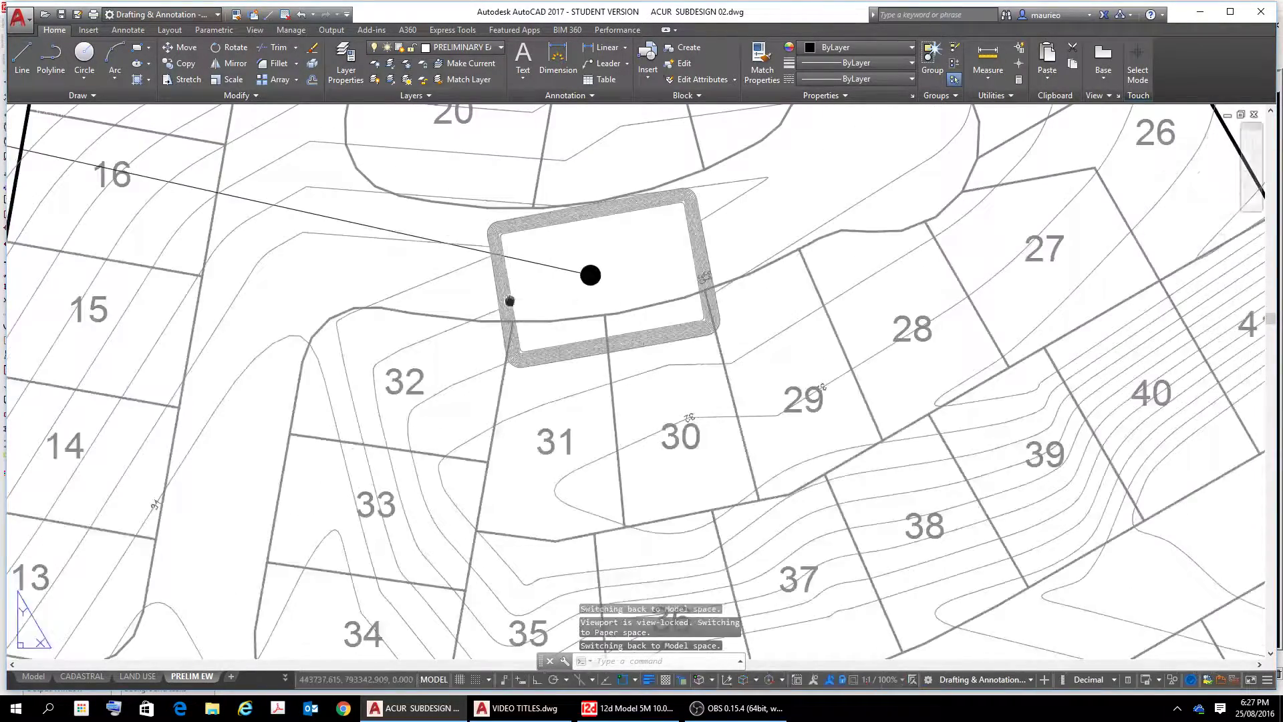
middle_drag(510, 298, 664, 573)
scroll(441, 352, up, 8)
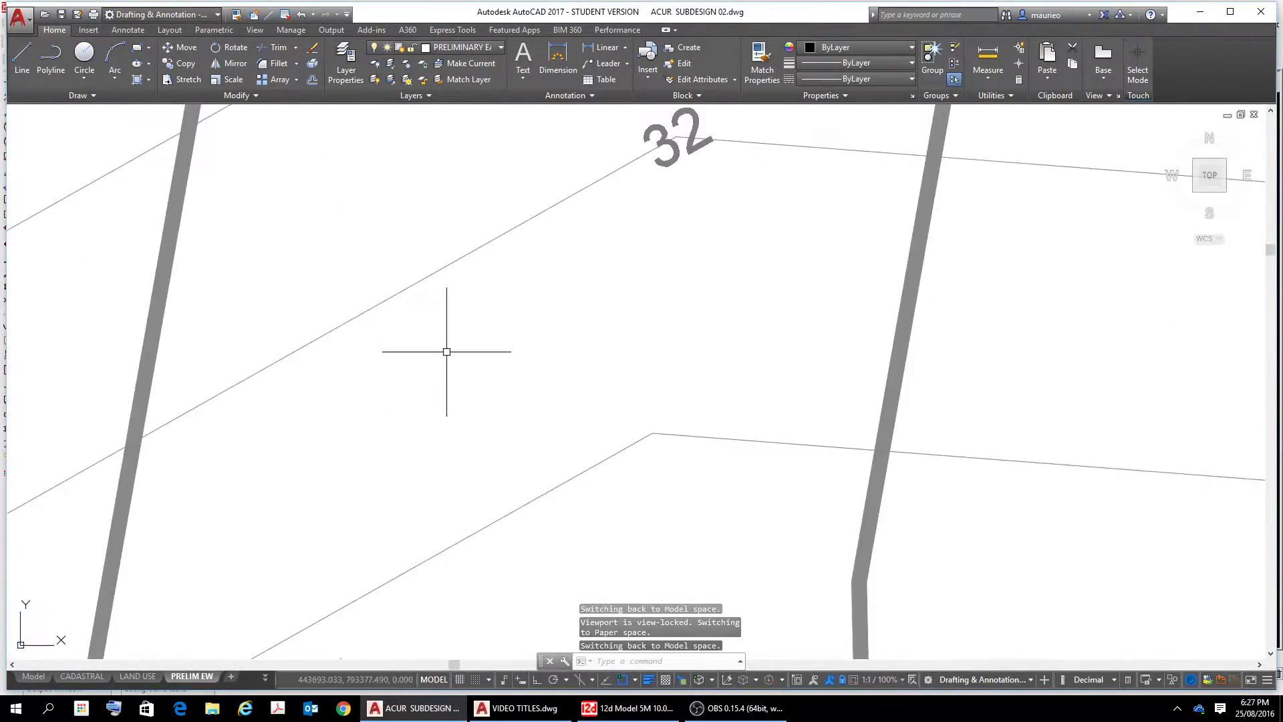
scroll(446, 352, down, 8)
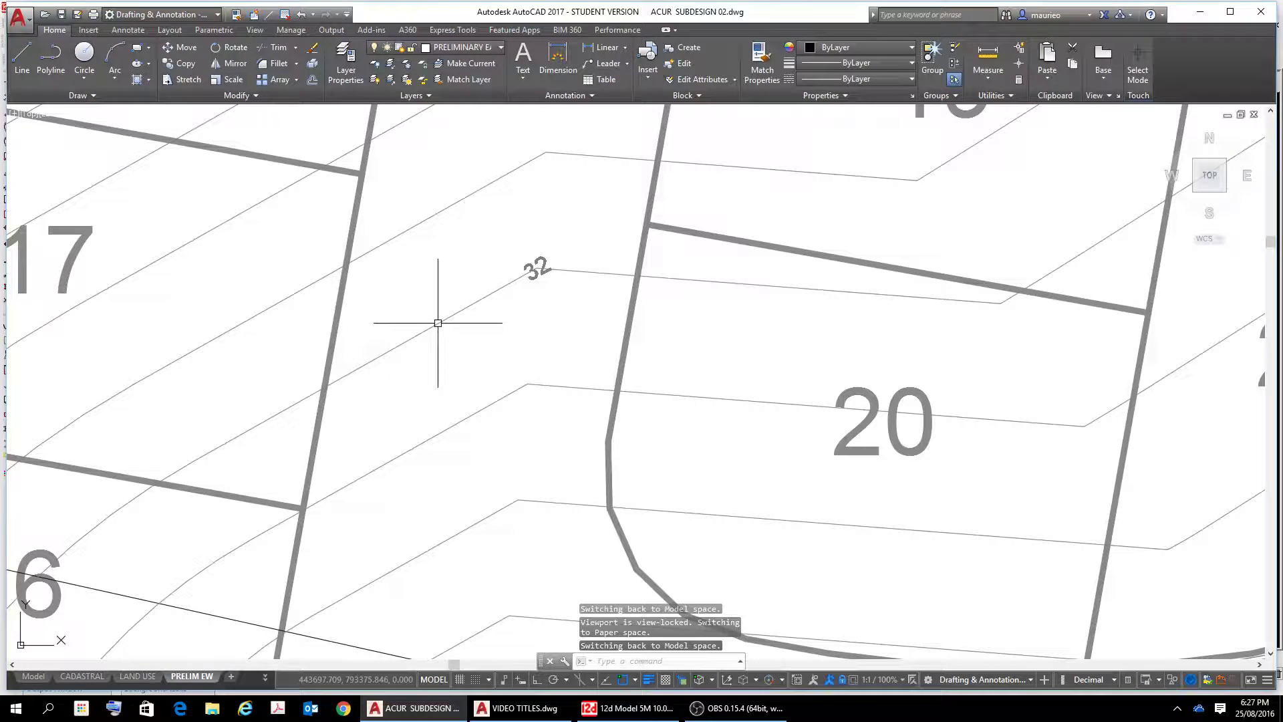
Reopen the EXCAVATION2 reference for in-place editing with all nested objects selected automatically
double_click(438, 322)
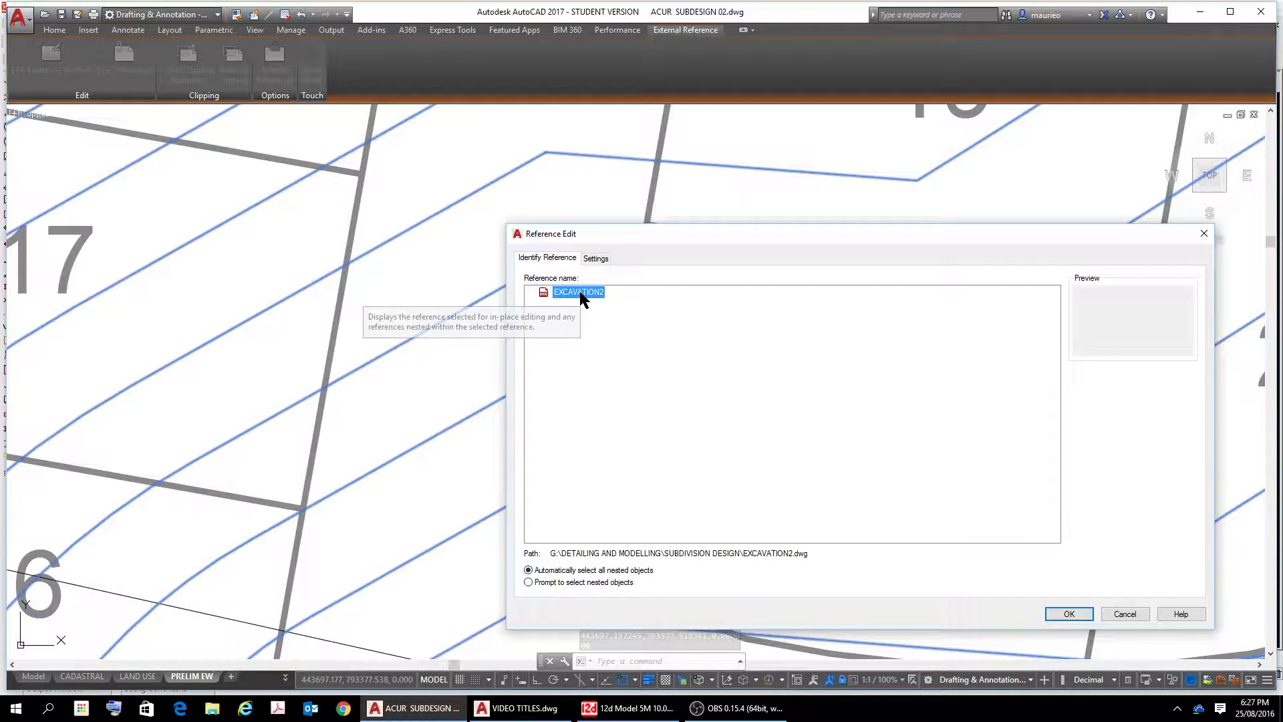
click(1068, 613)
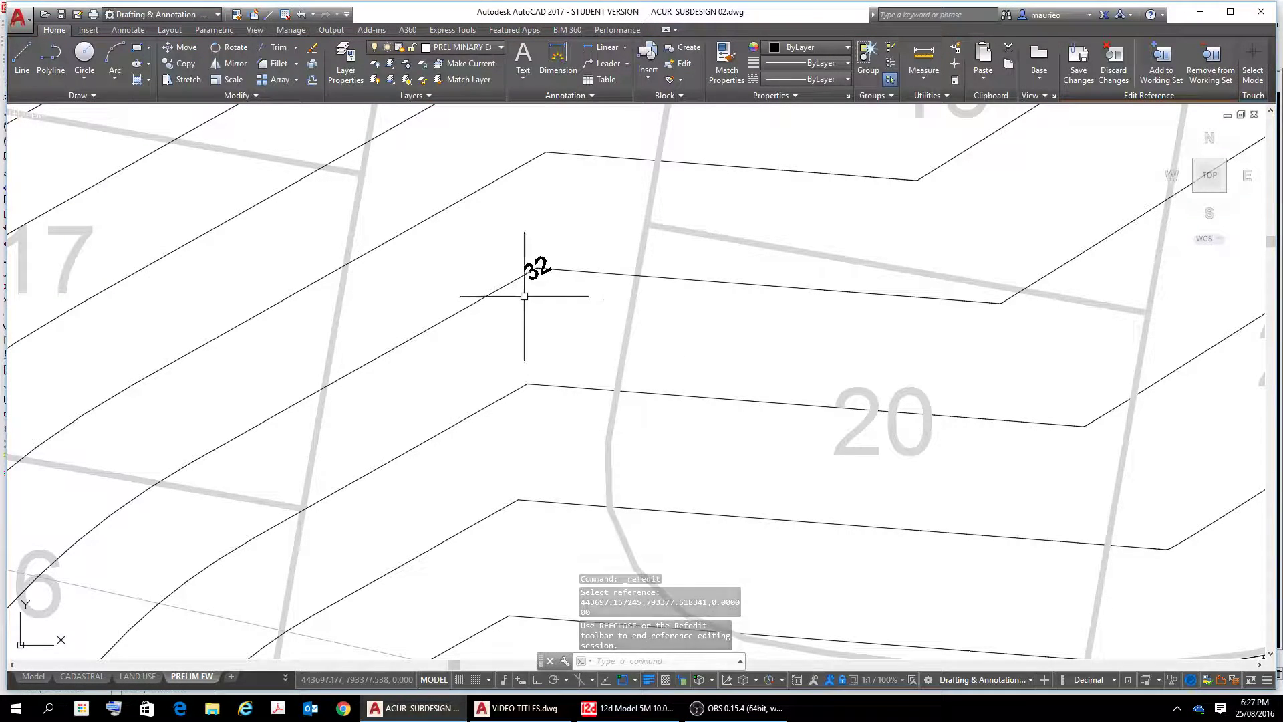
scroll(528, 300, down, 2)
scroll(504, 312, down, 3)
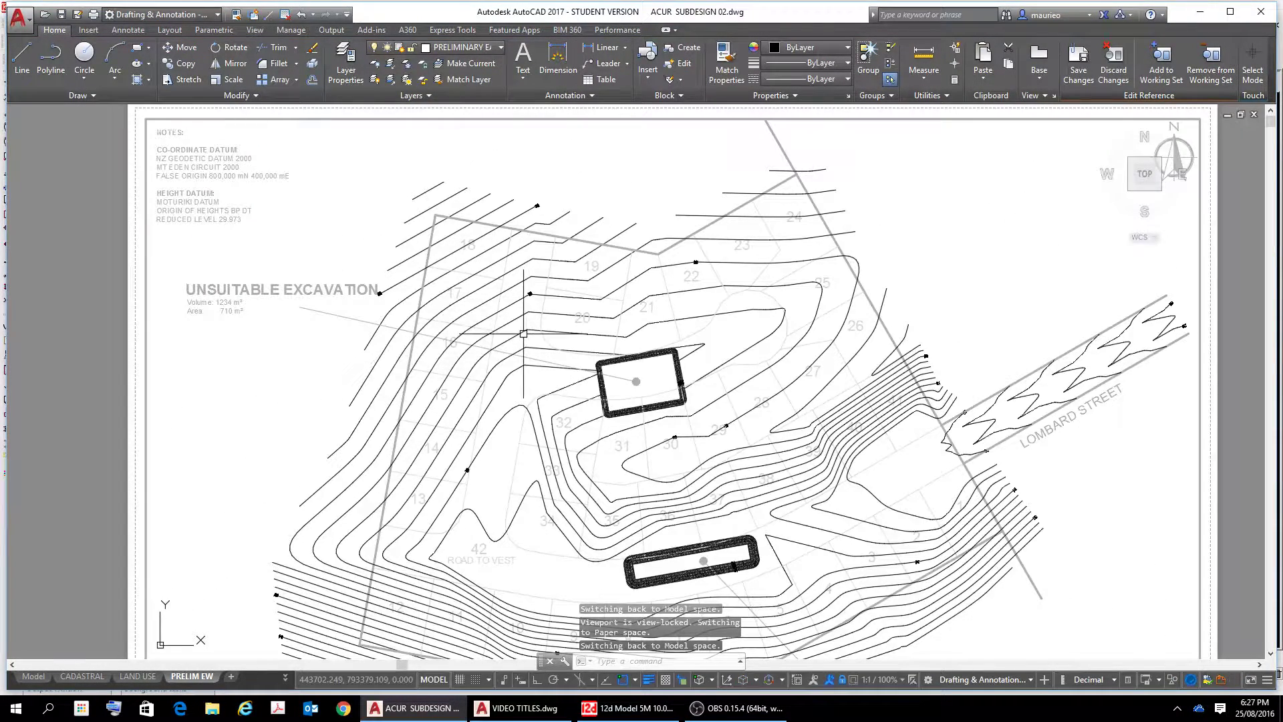
Set the lineweight of the major 32 contour polyline running southwest from lot 20 through lot 16 to ByLayer
click(503, 312)
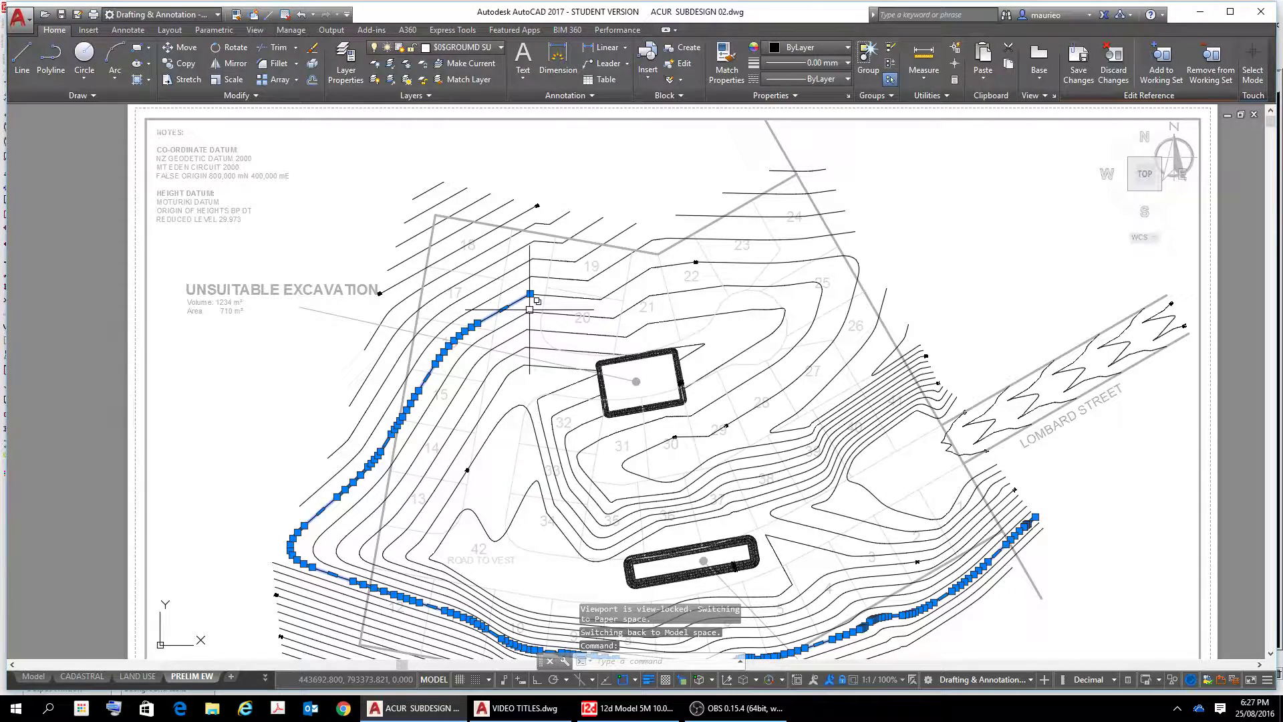
right_click(530, 314)
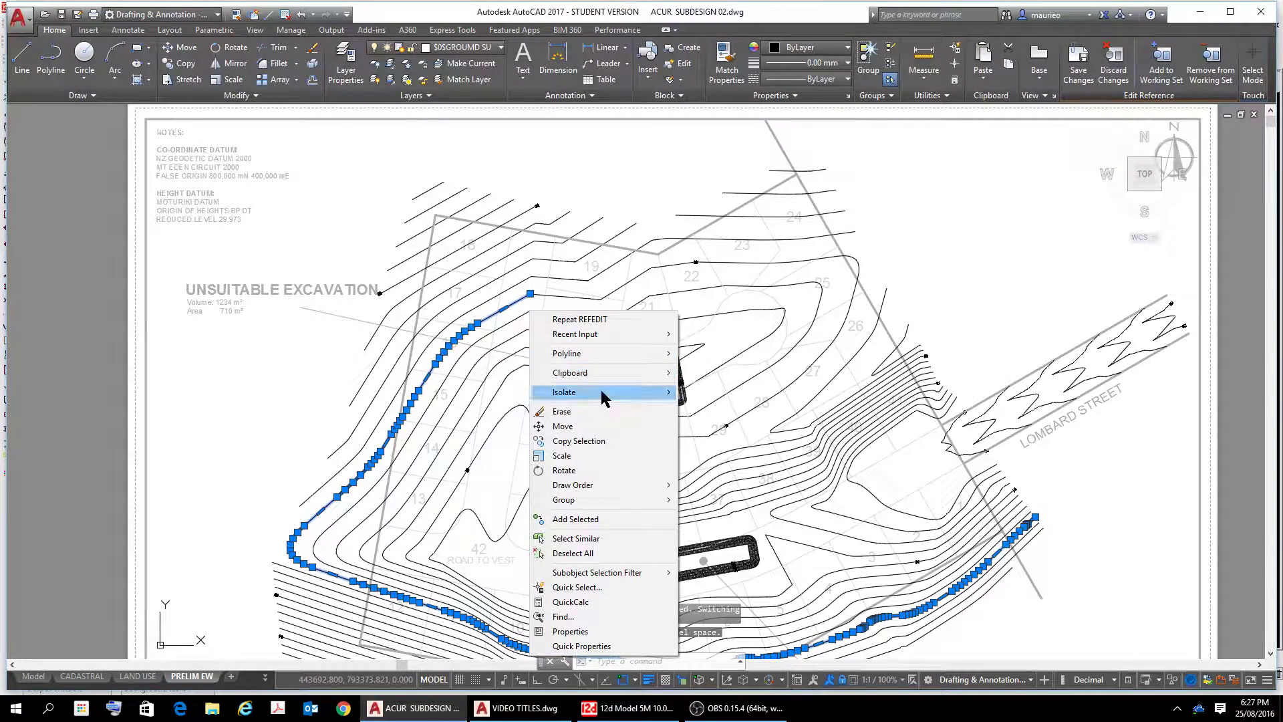
click(575, 630)
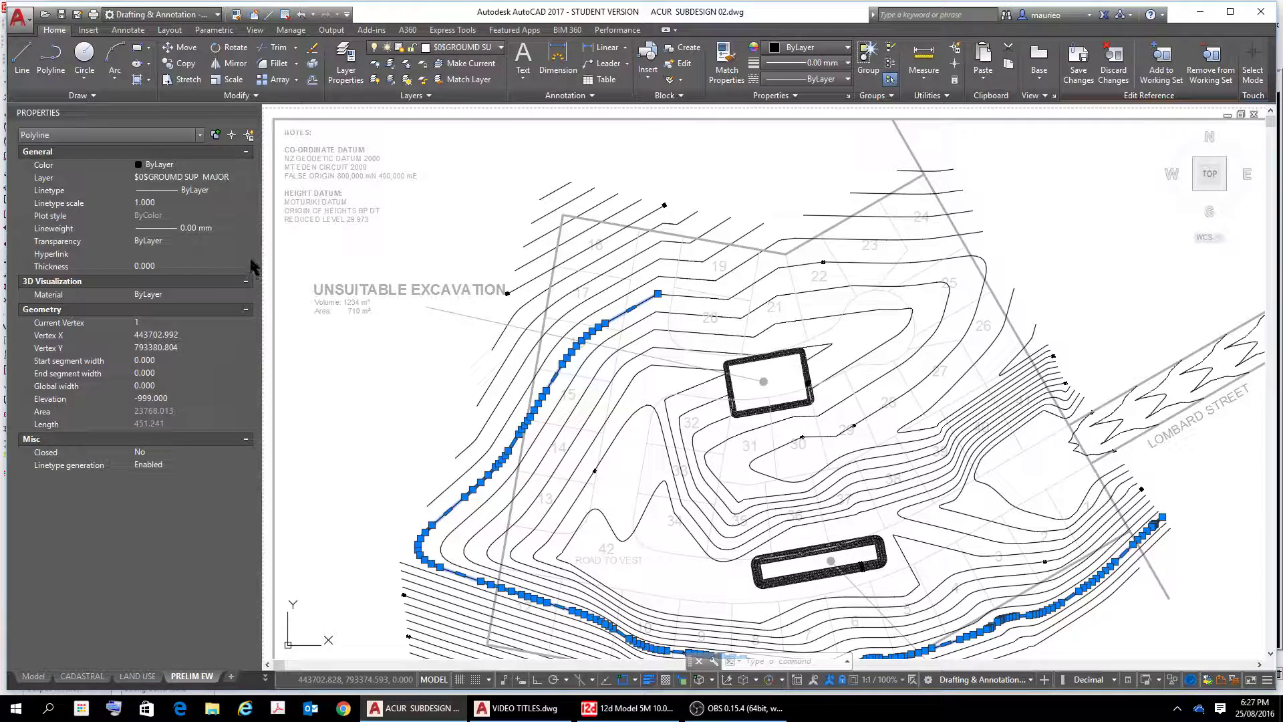
click(222, 227)
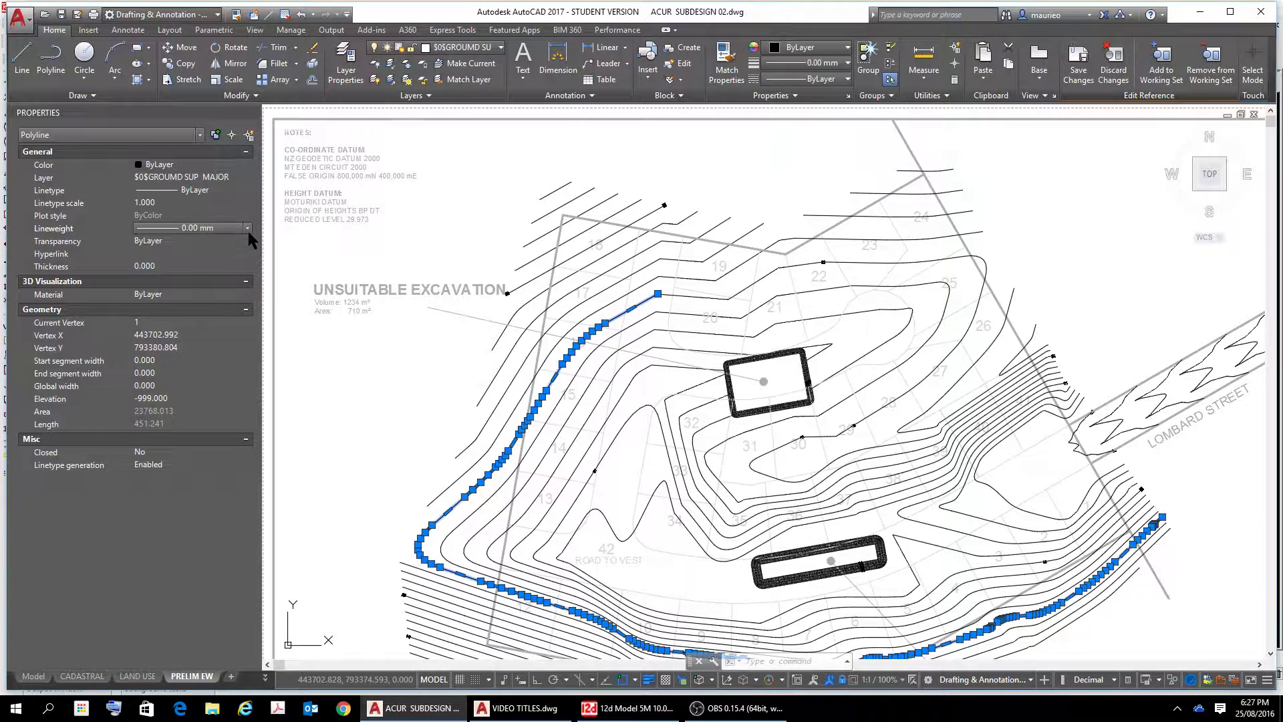
click(246, 228)
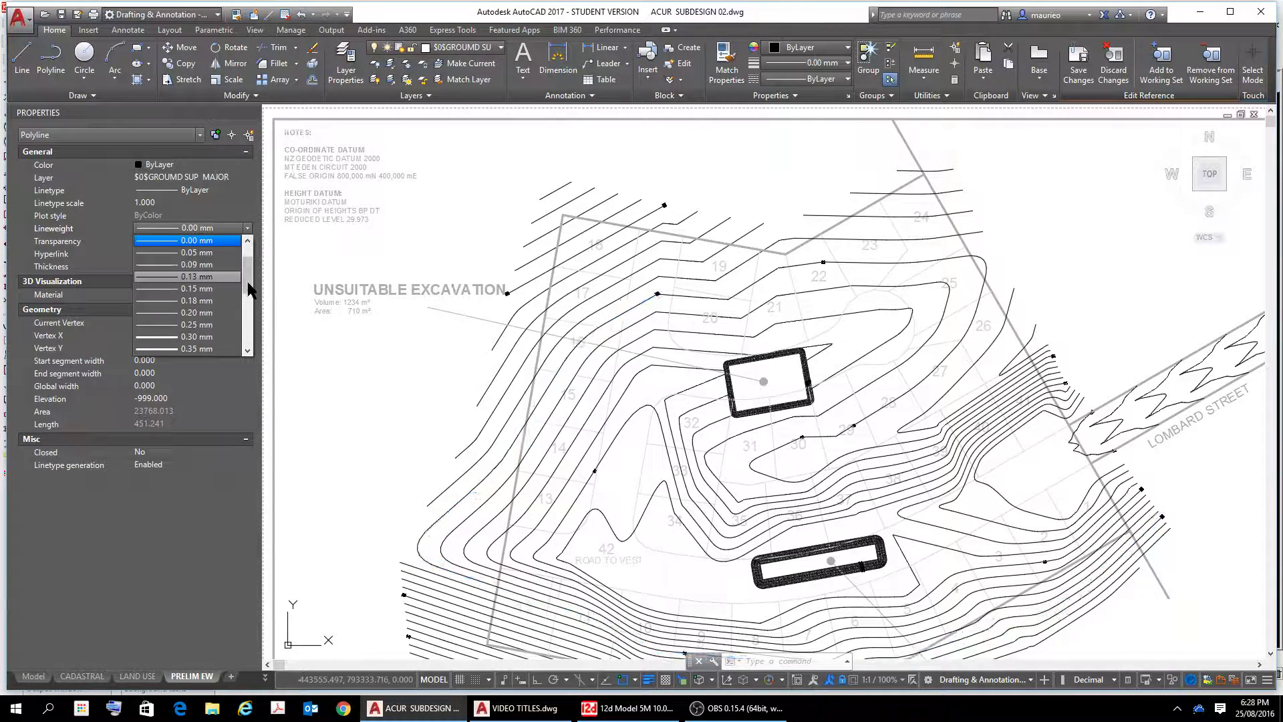
scroll(247, 289, up, 3)
click(211, 241)
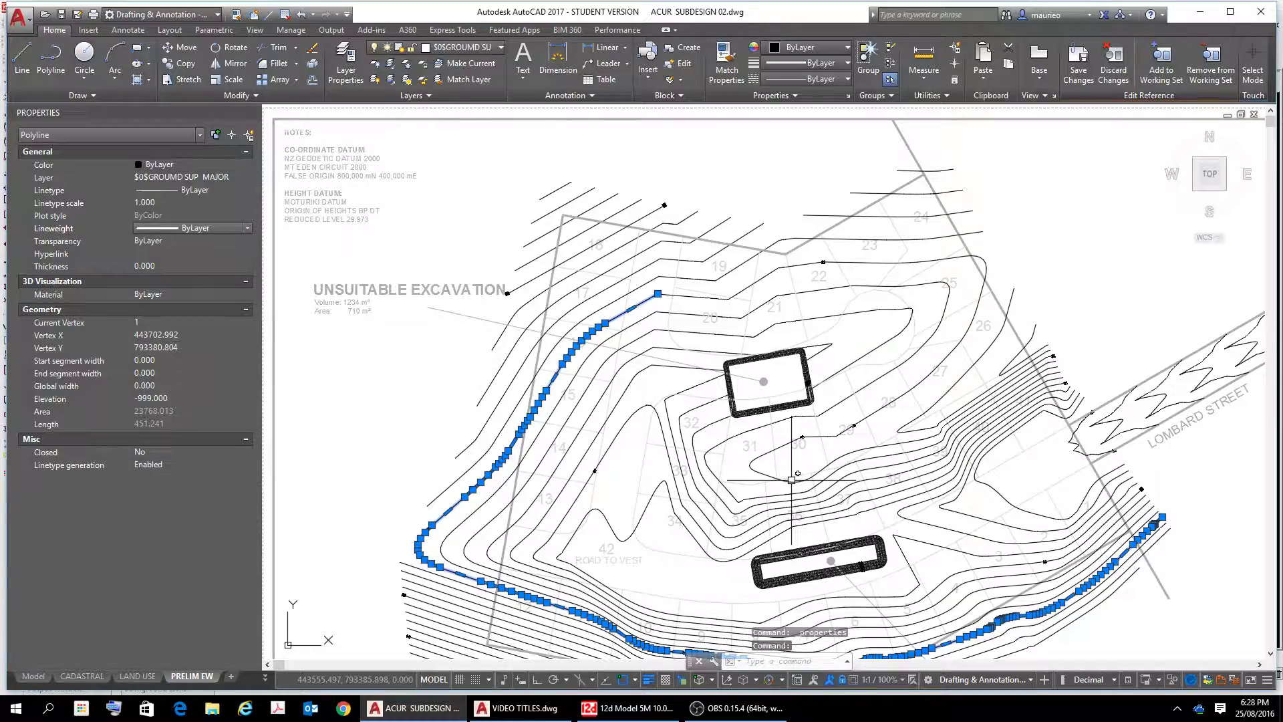
key(Escape)
key(Escape)
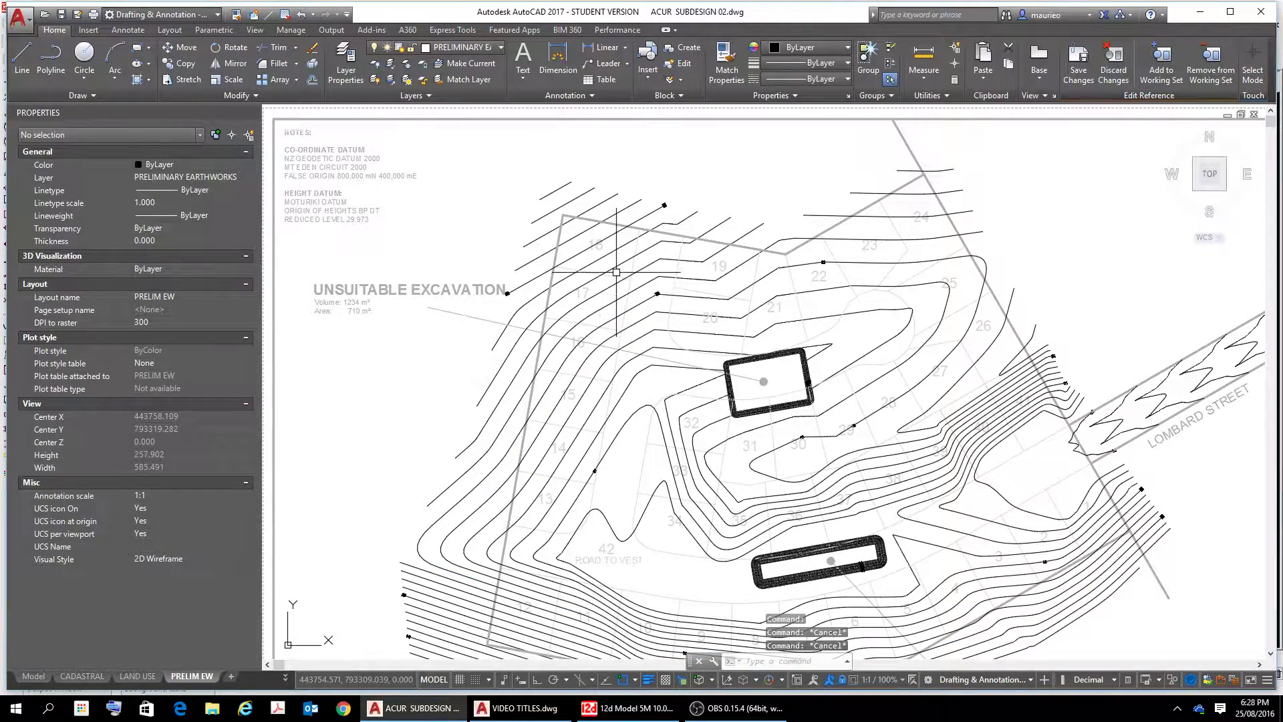
scroll(675, 301, up, 5)
scroll(667, 294, down, 6)
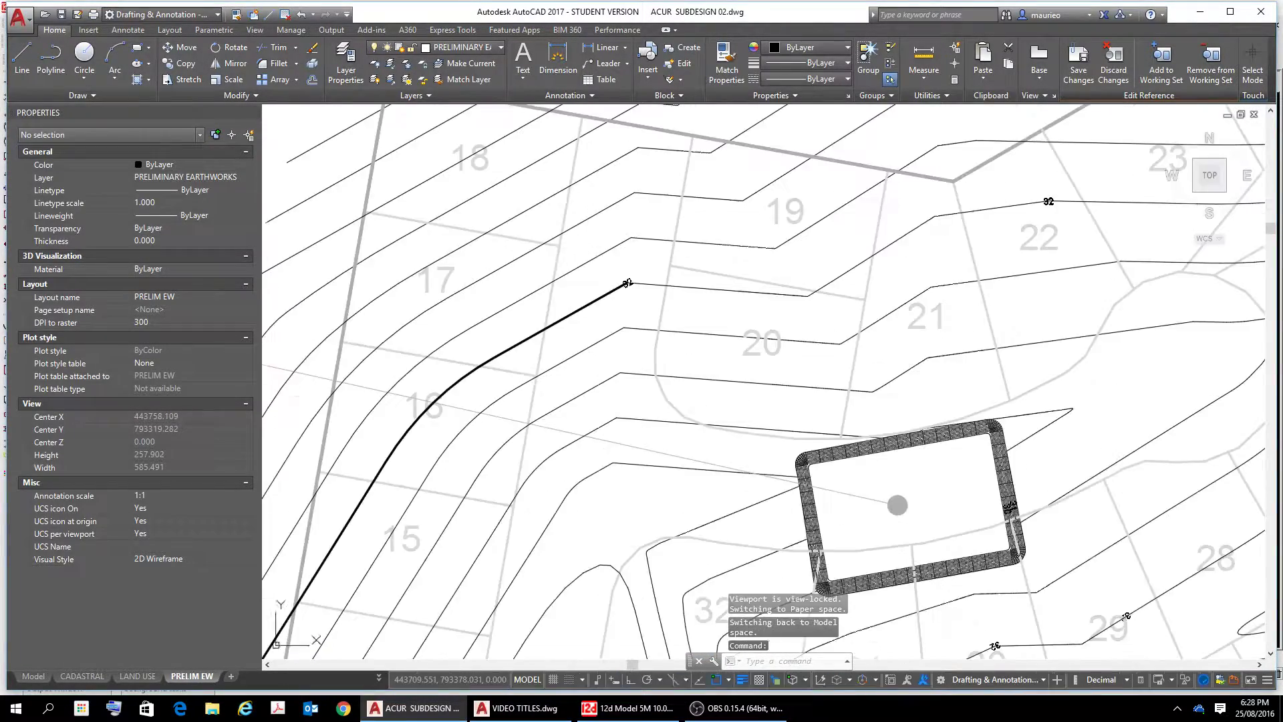
scroll(592, 233, down, 3)
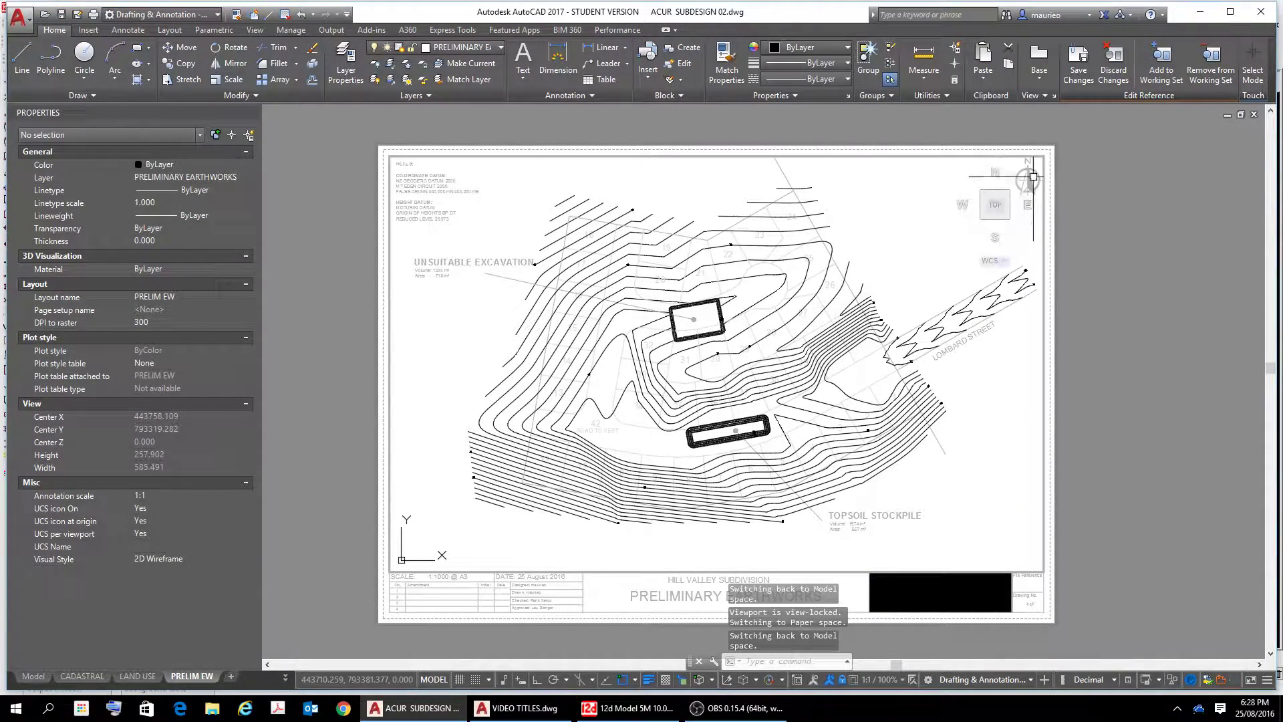
click(1039, 227)
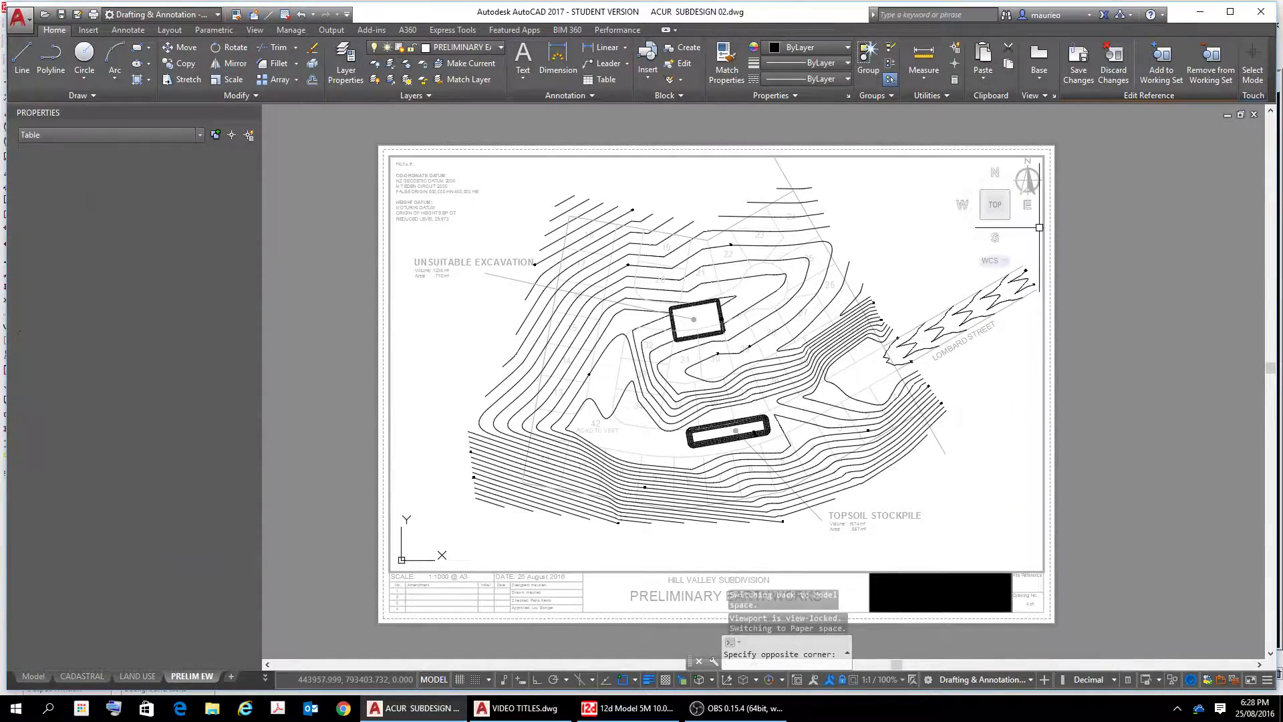
click(954, 454)
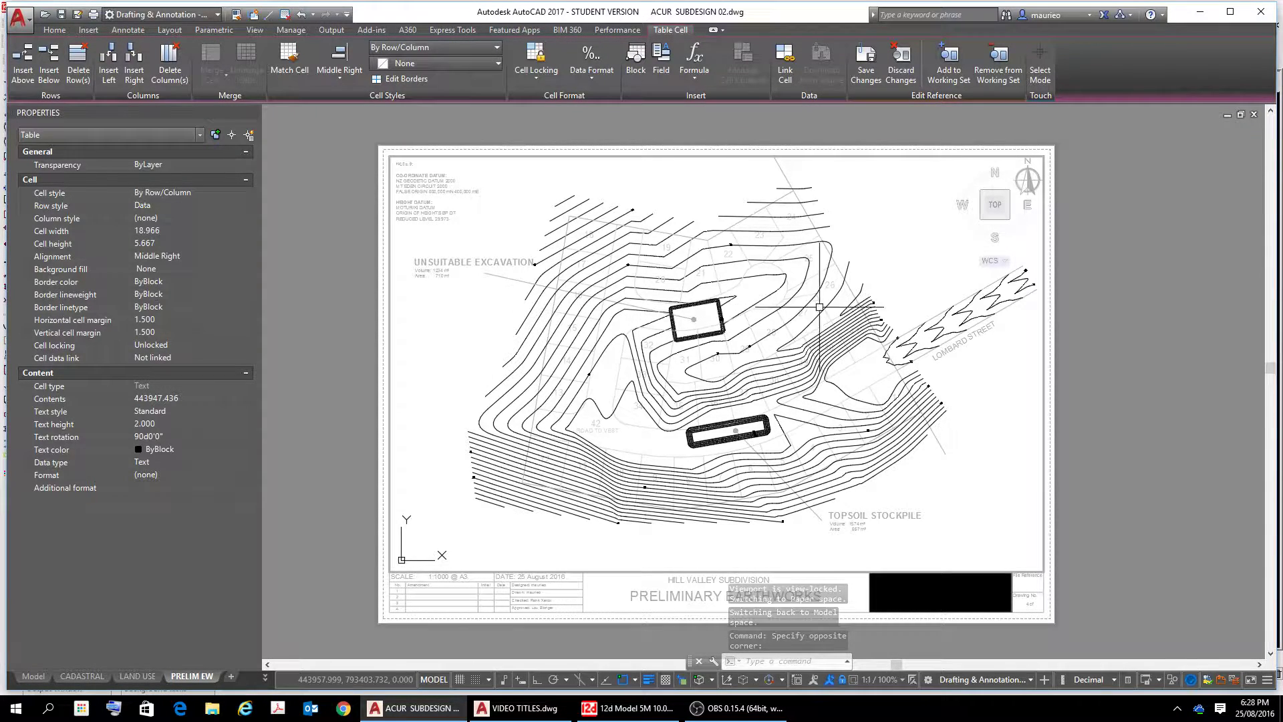
scroll(835, 312, down, 4)
scroll(836, 311, up, 7)
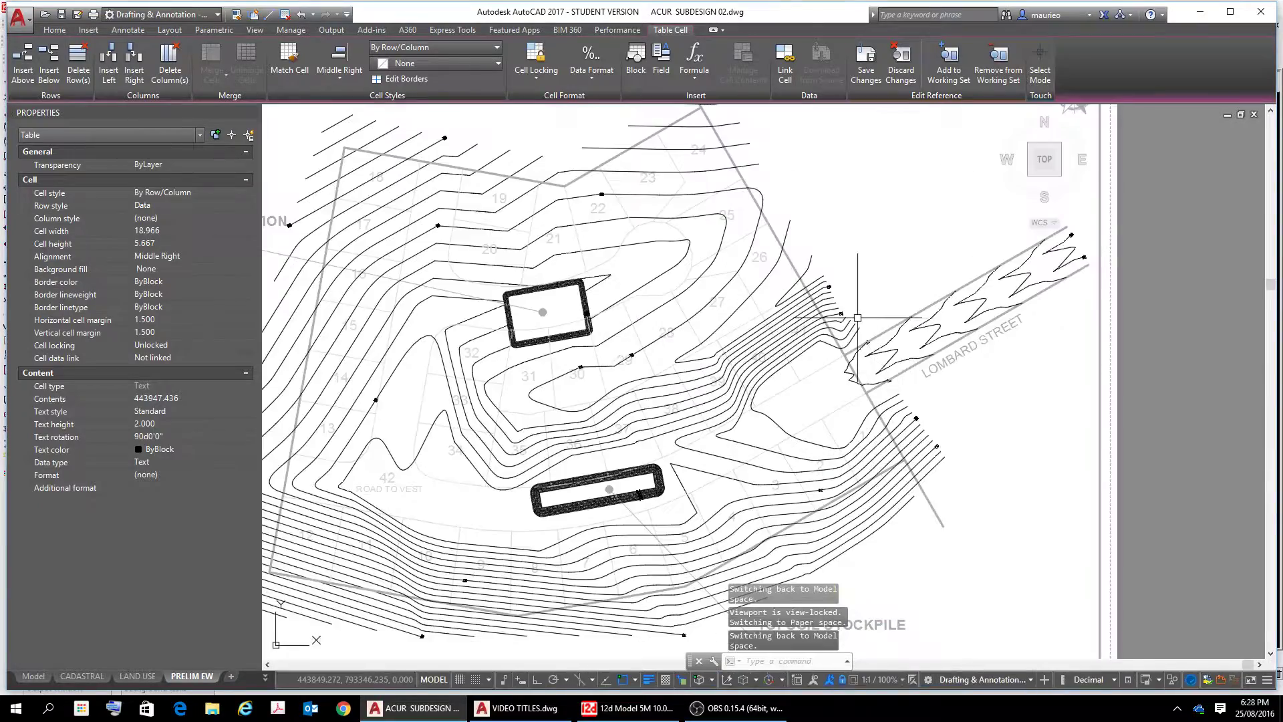
scroll(857, 317, down, 3)
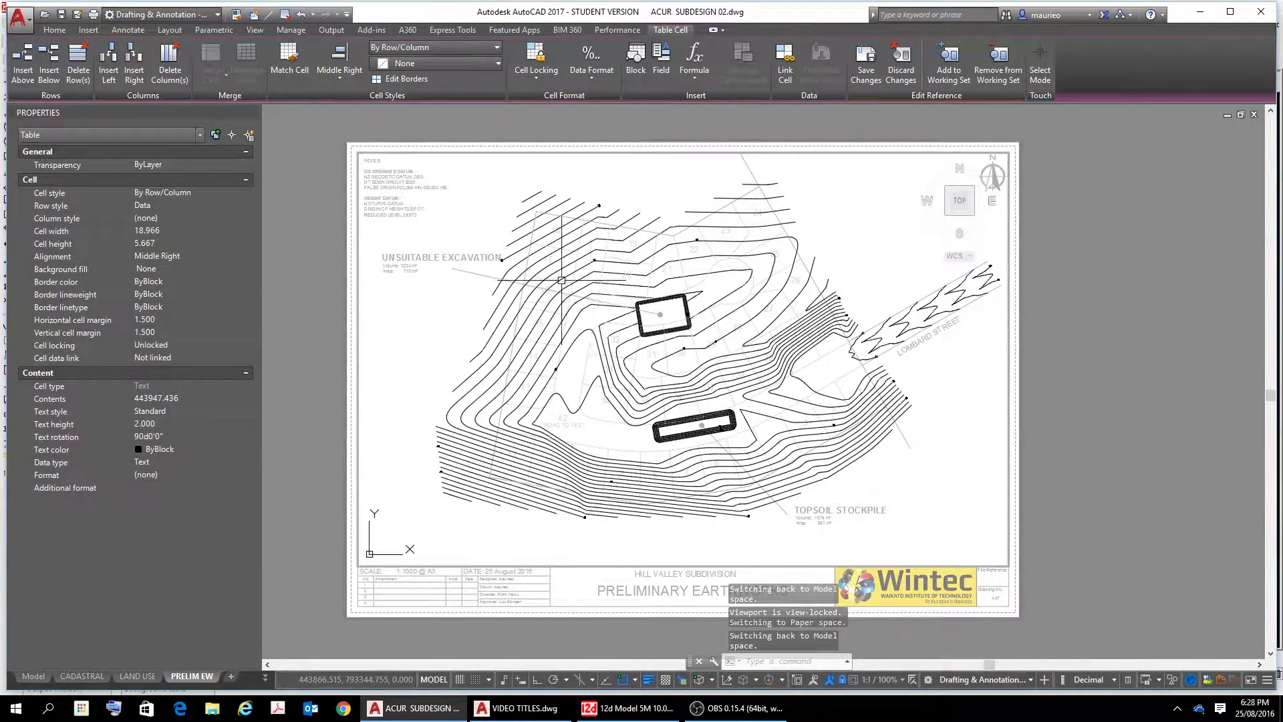
scroll(571, 280, up, 3)
scroll(593, 279, up, 5)
scroll(595, 279, down, 2)
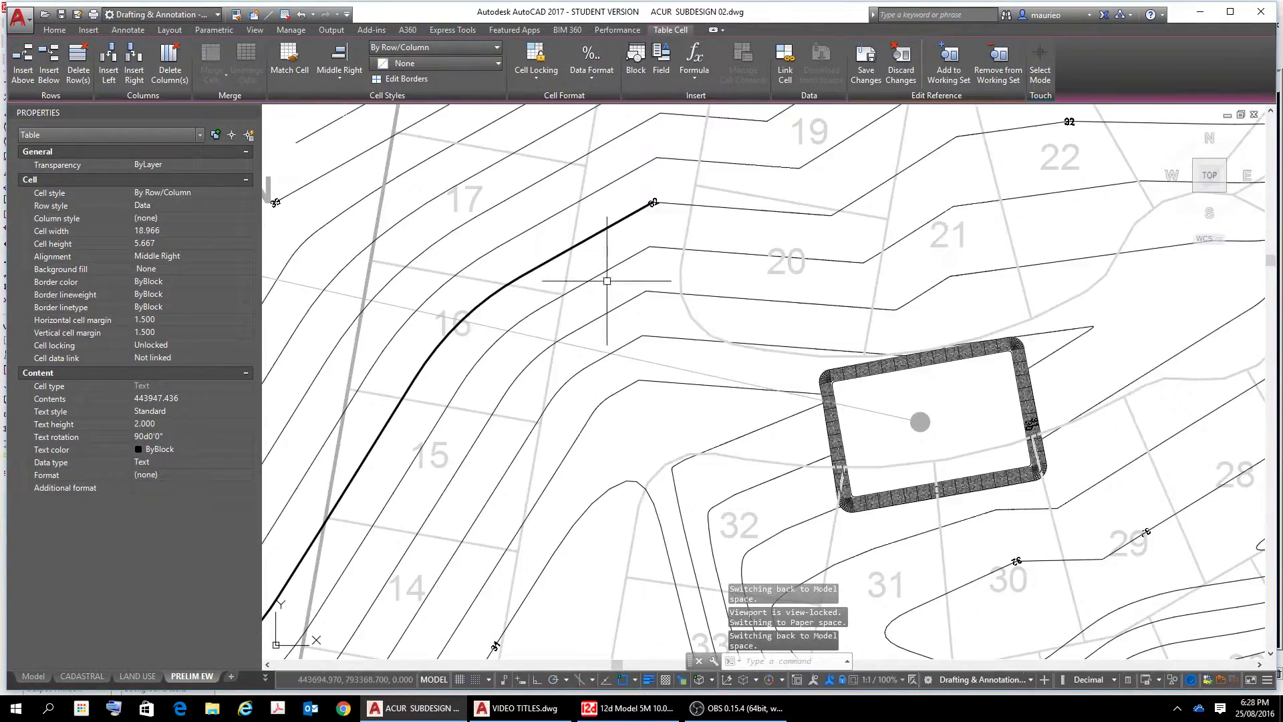
click(772, 212)
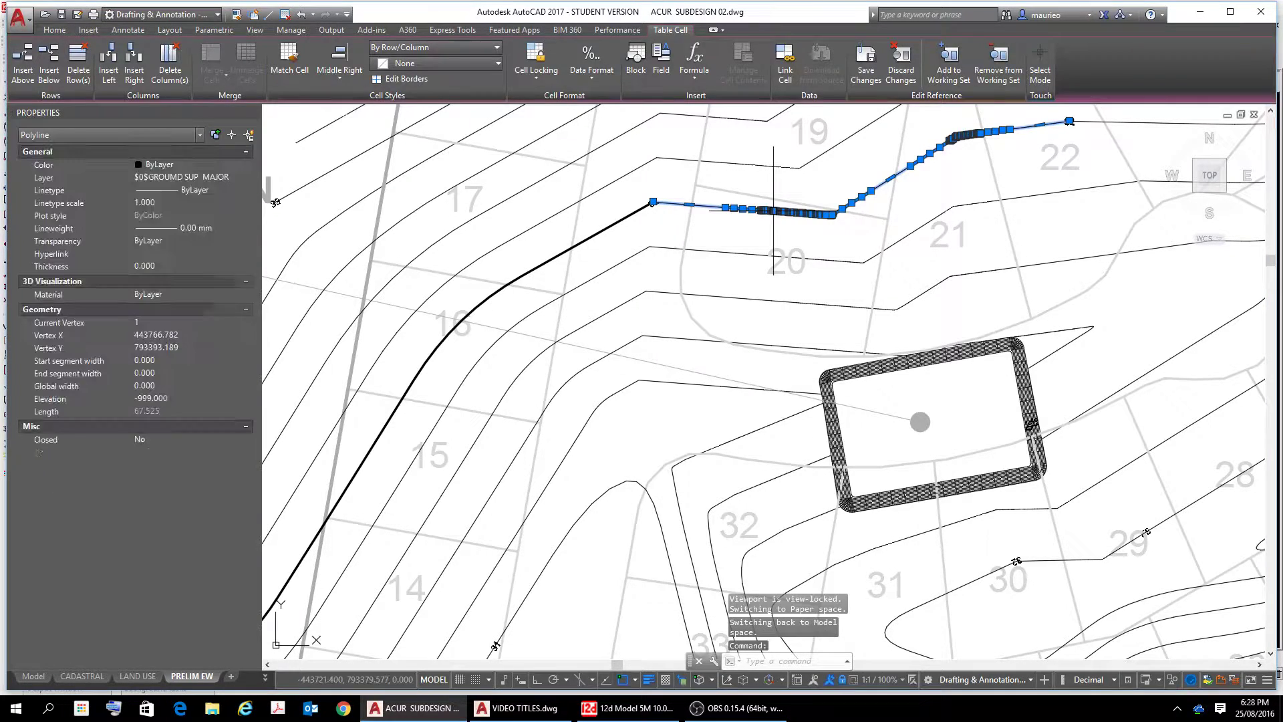
click(1131, 124)
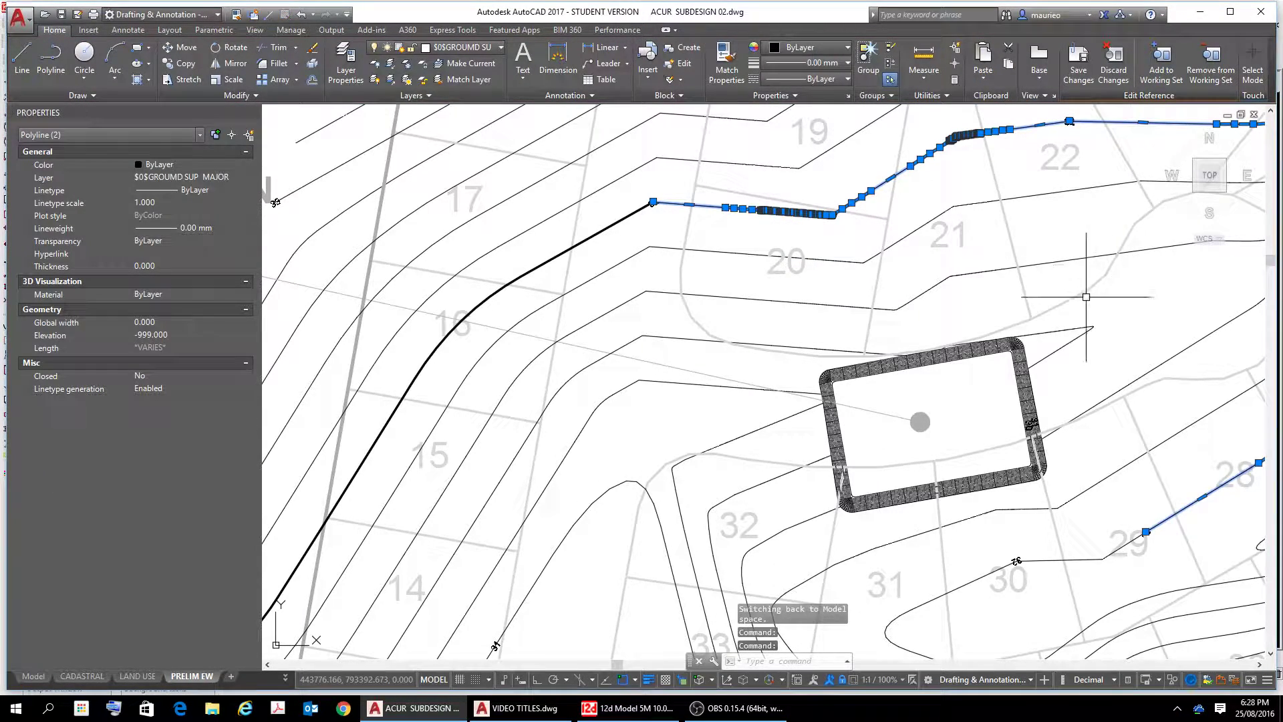
scroll(1075, 285, down, 4)
scroll(964, 290, down, 3)
scroll(964, 289, up, 1)
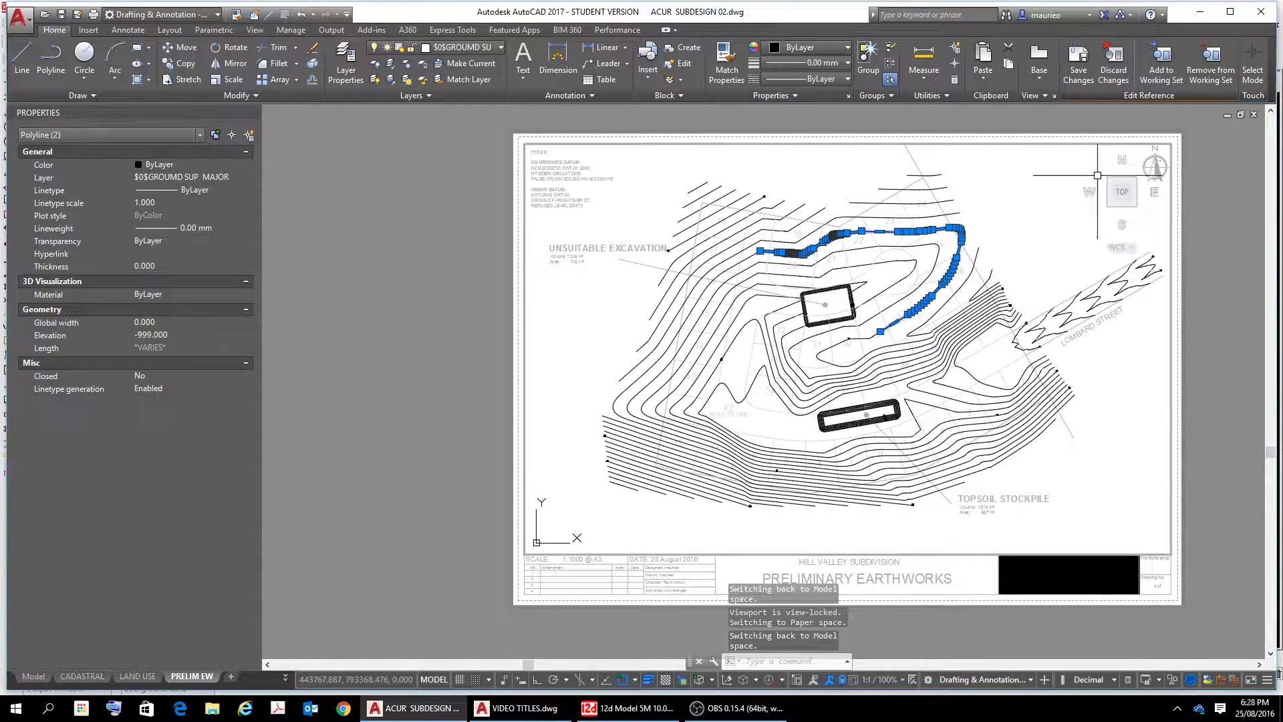
click(1083, 154)
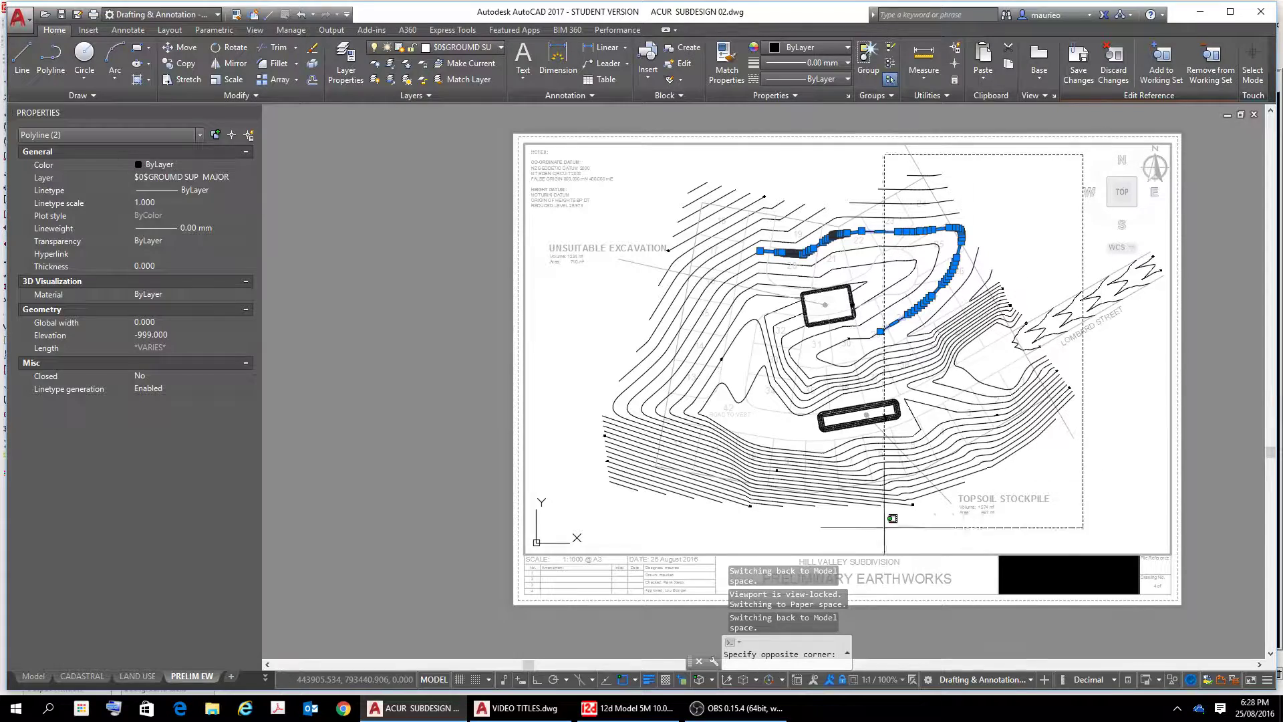
middle_drag(668, 508, 668, 483)
click(611, 514)
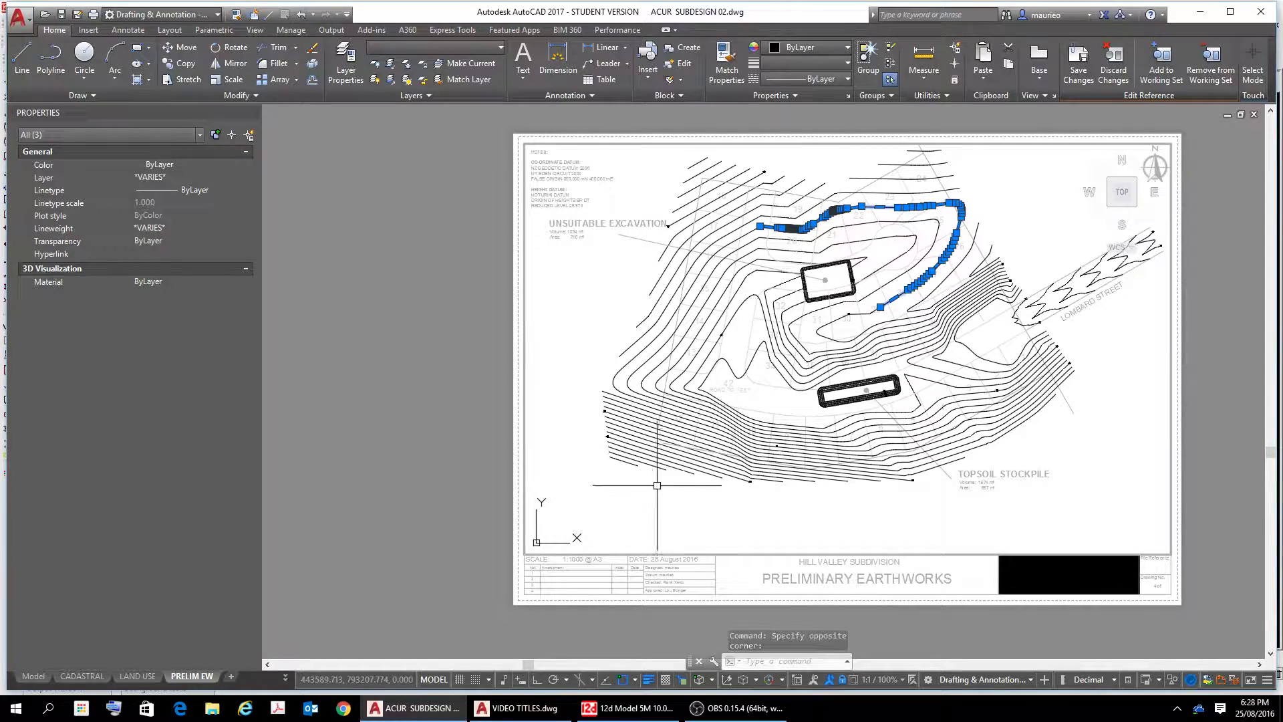
scroll(855, 376, up, 5)
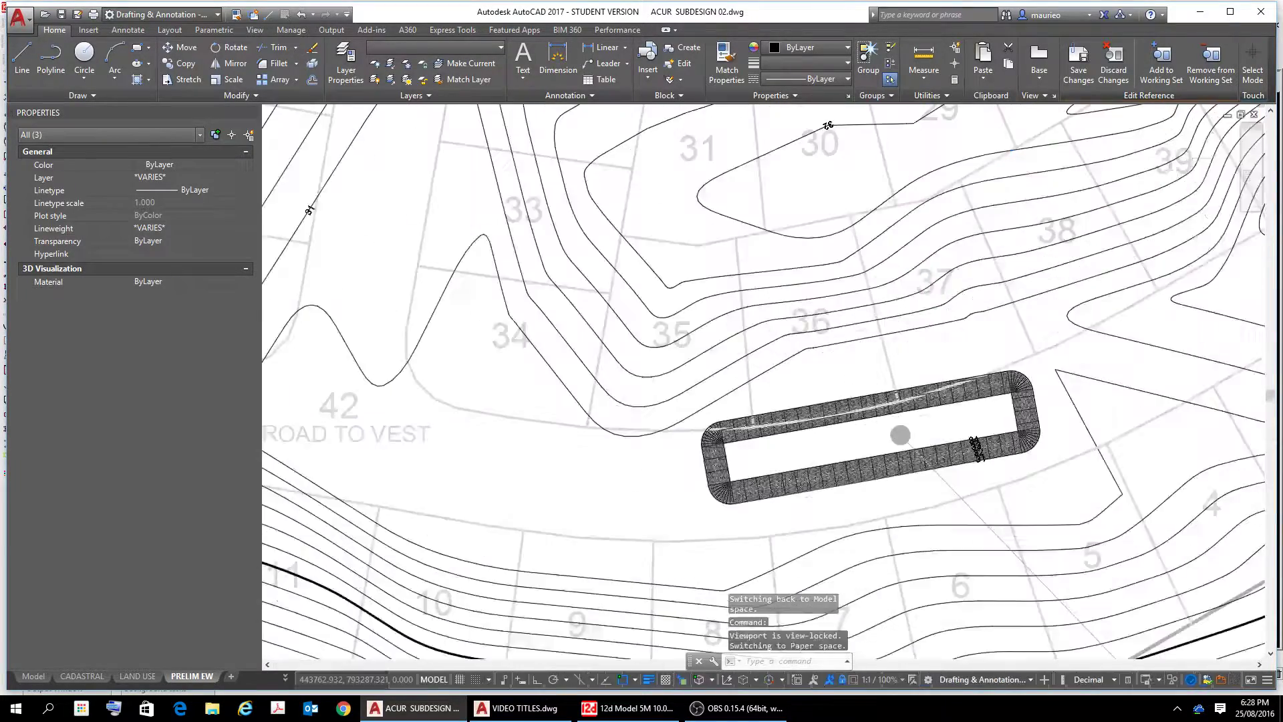
scroll(855, 374, down, 4)
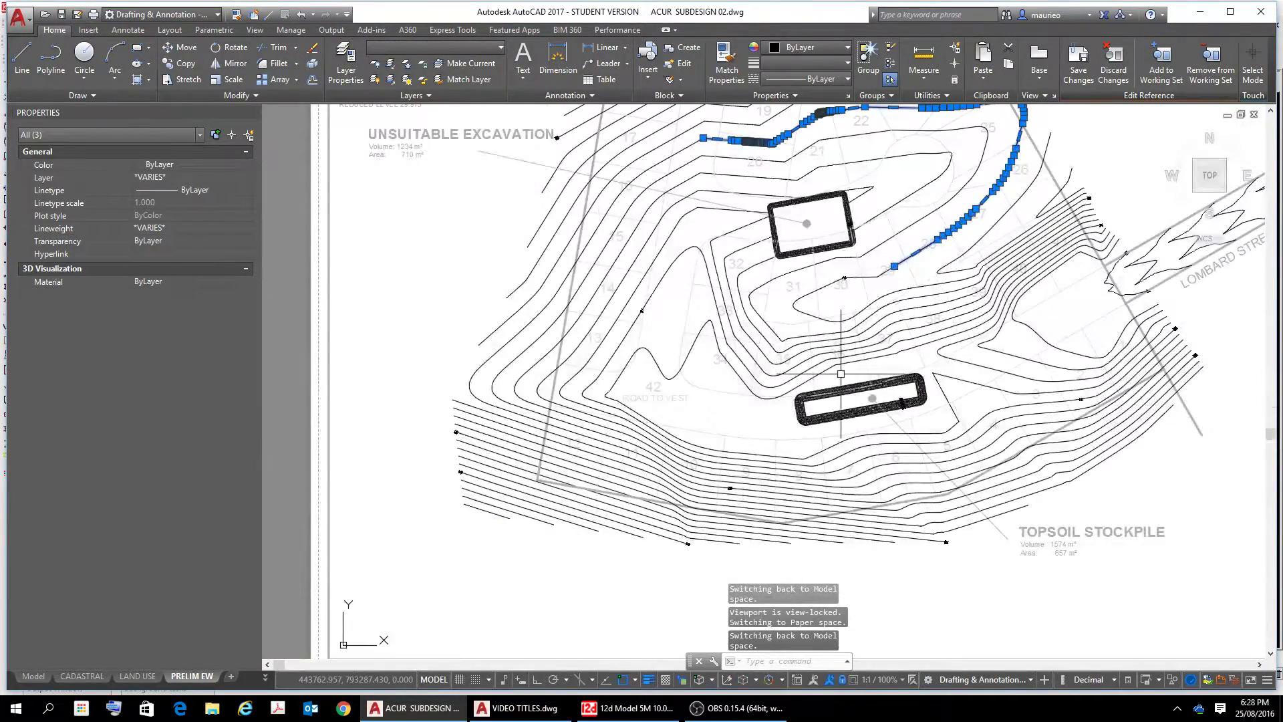
key(Escape)
key(Escape)
key(Escape)
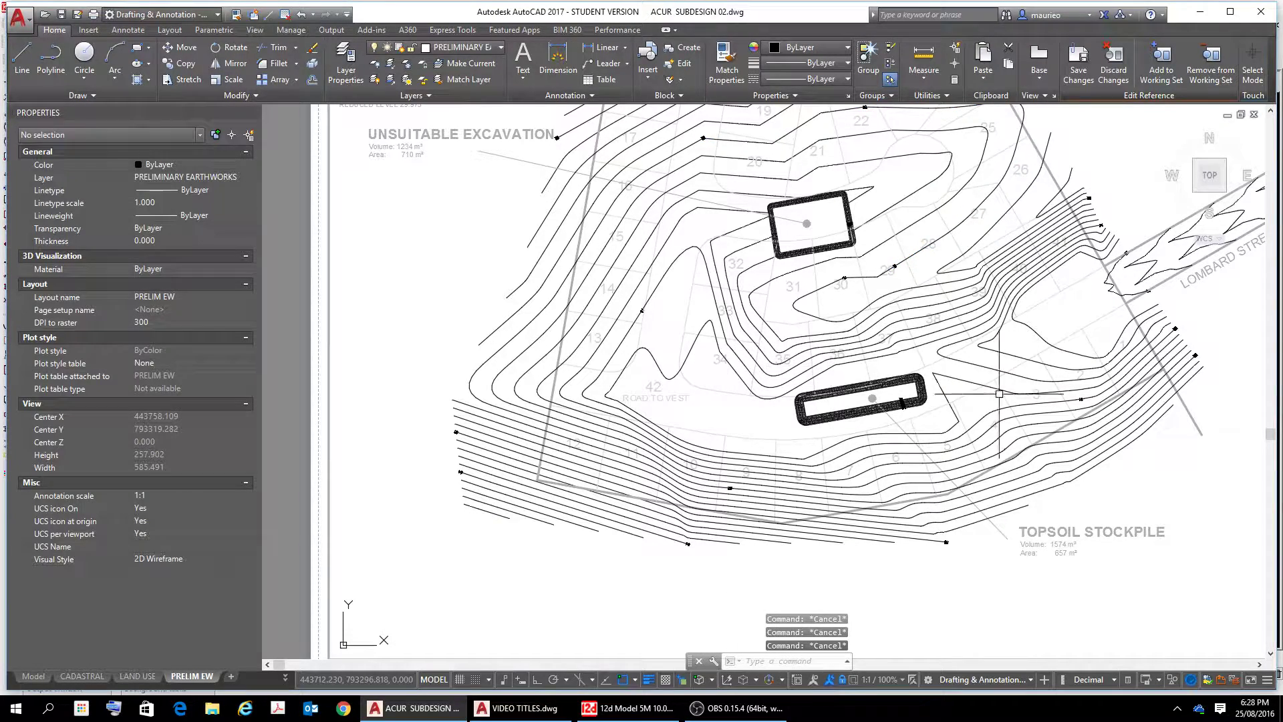
Try to save the ACUR SUBDESIGN 02 drawing while the reference is still being edited
scroll(1079, 397, down, 4)
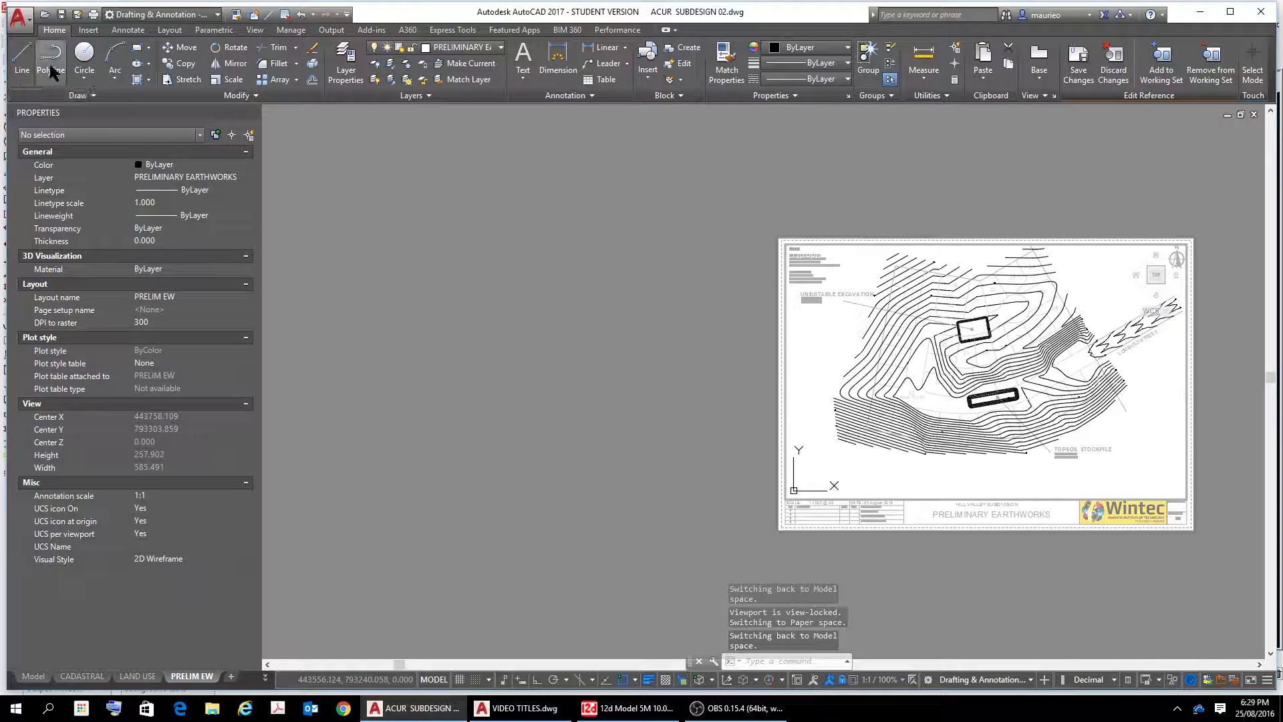
click(29, 23)
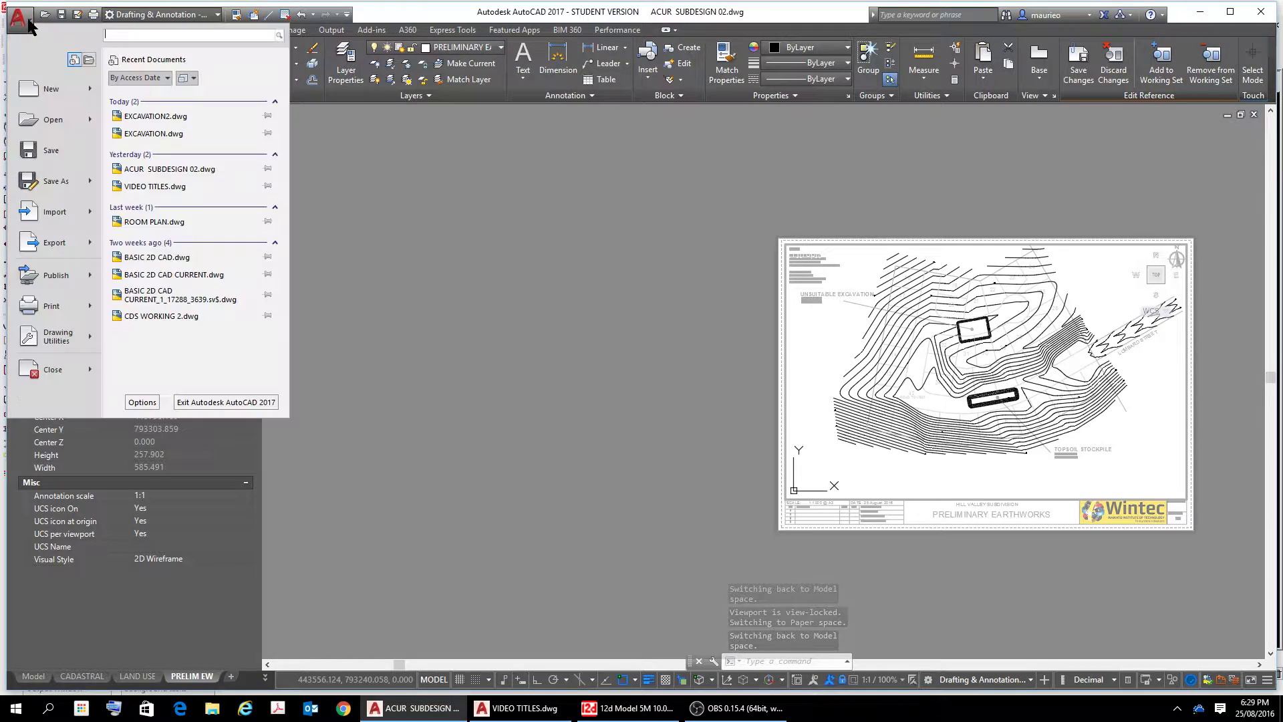
click(50, 154)
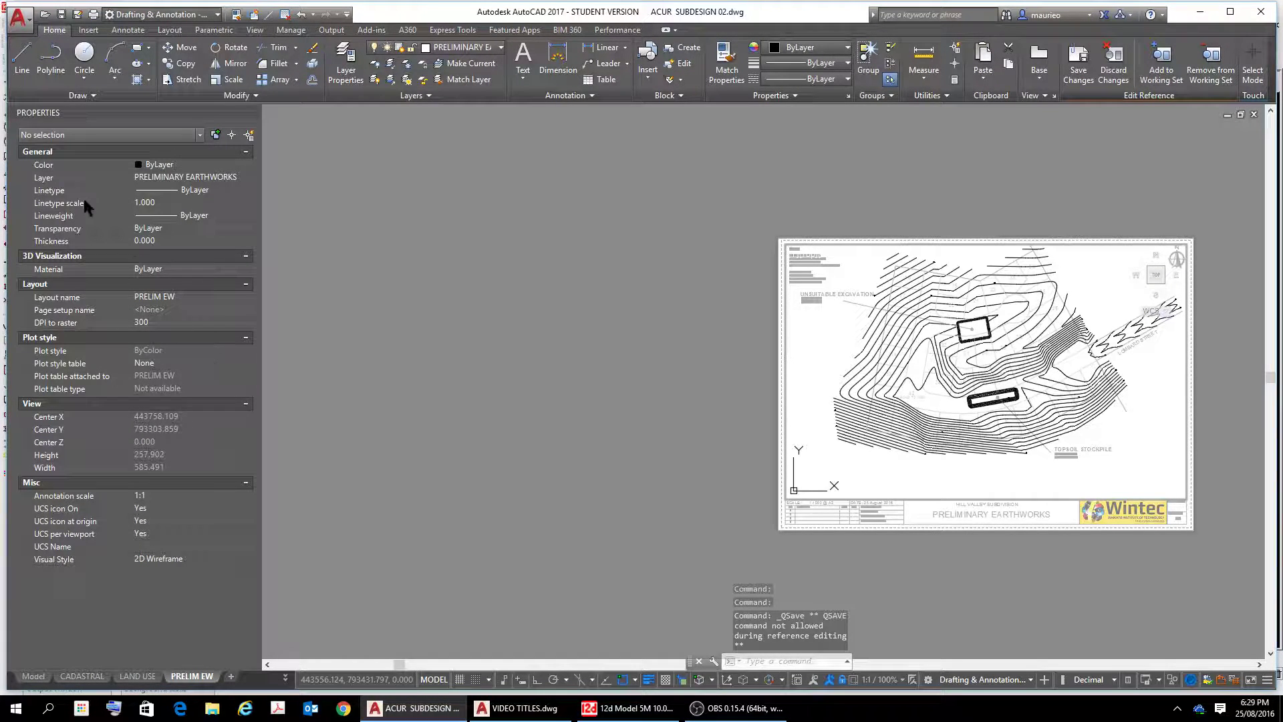
Try to open the EXCAVATION2 drawing from the SUBDIVISION DESIGN folder while its reference is still being edited
click(25, 24)
click(59, 125)
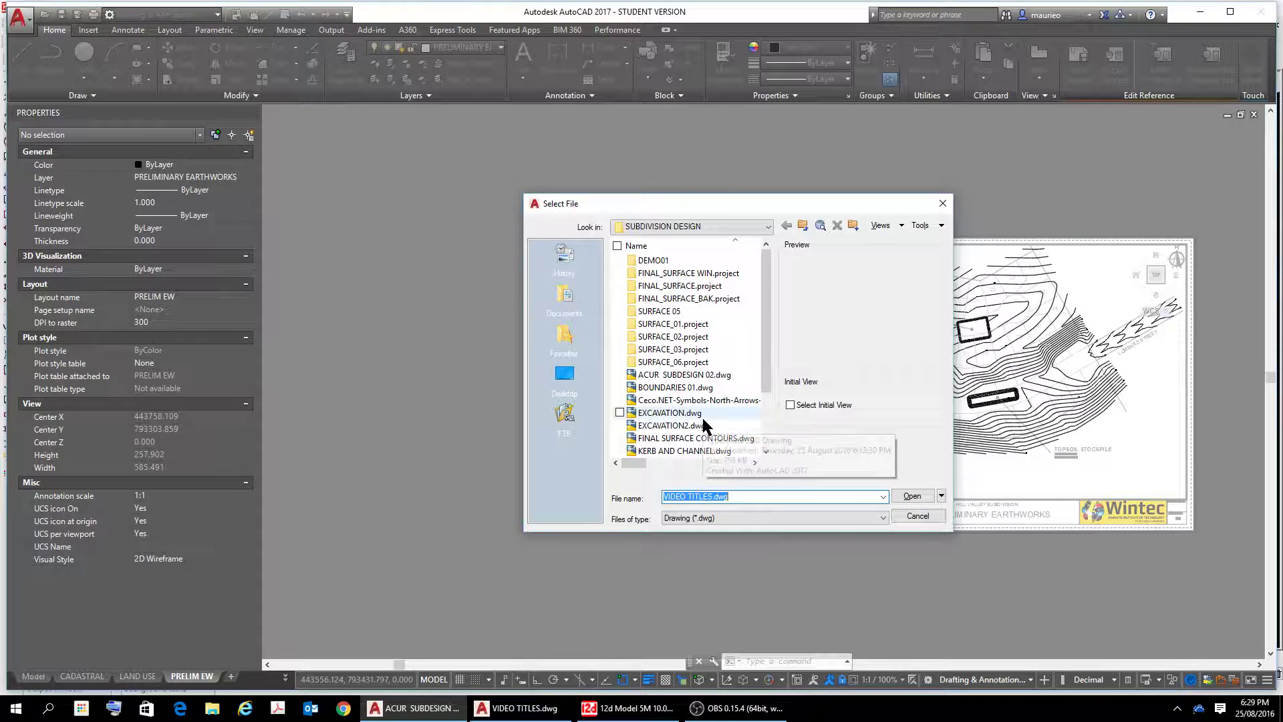
double_click(705, 422)
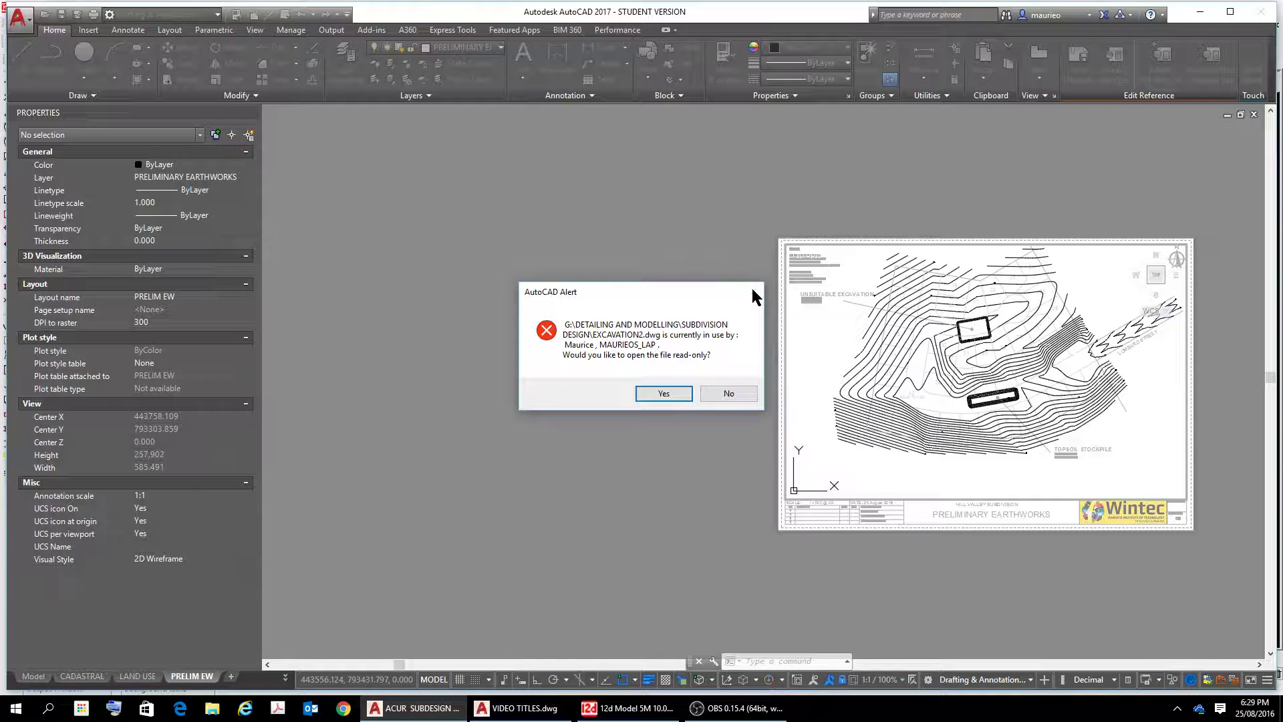
click(723, 394)
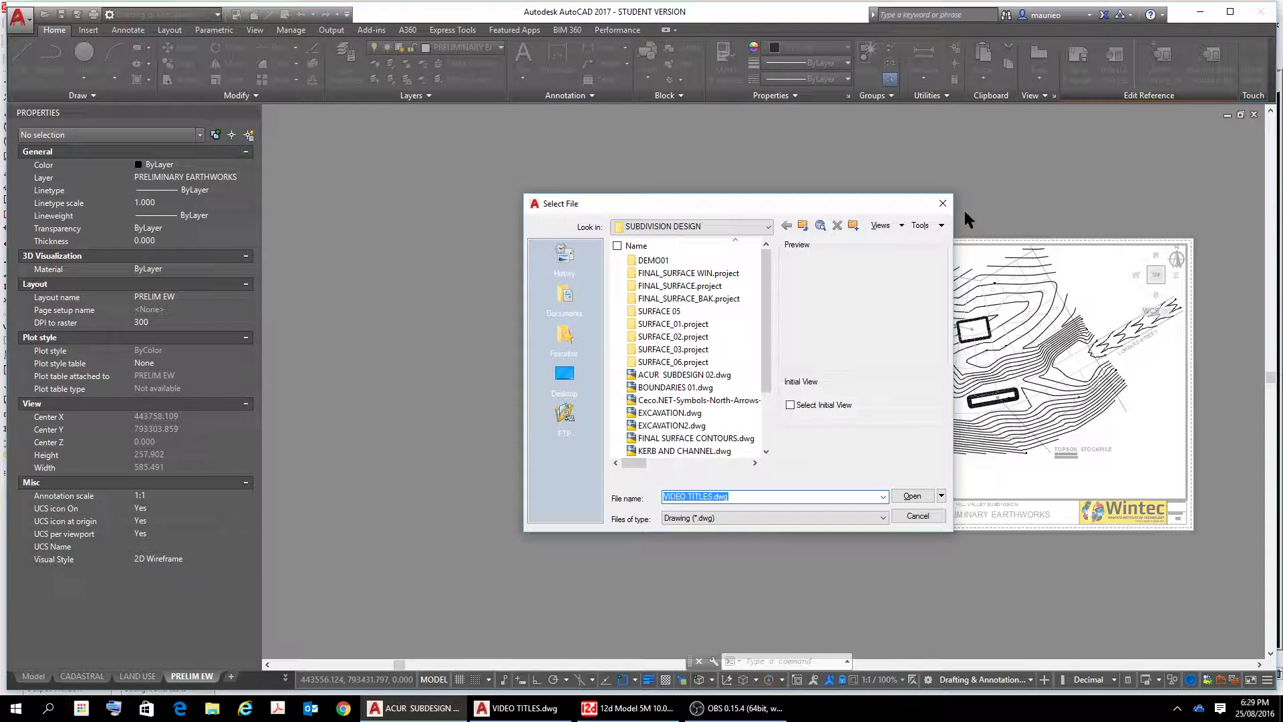
click(943, 205)
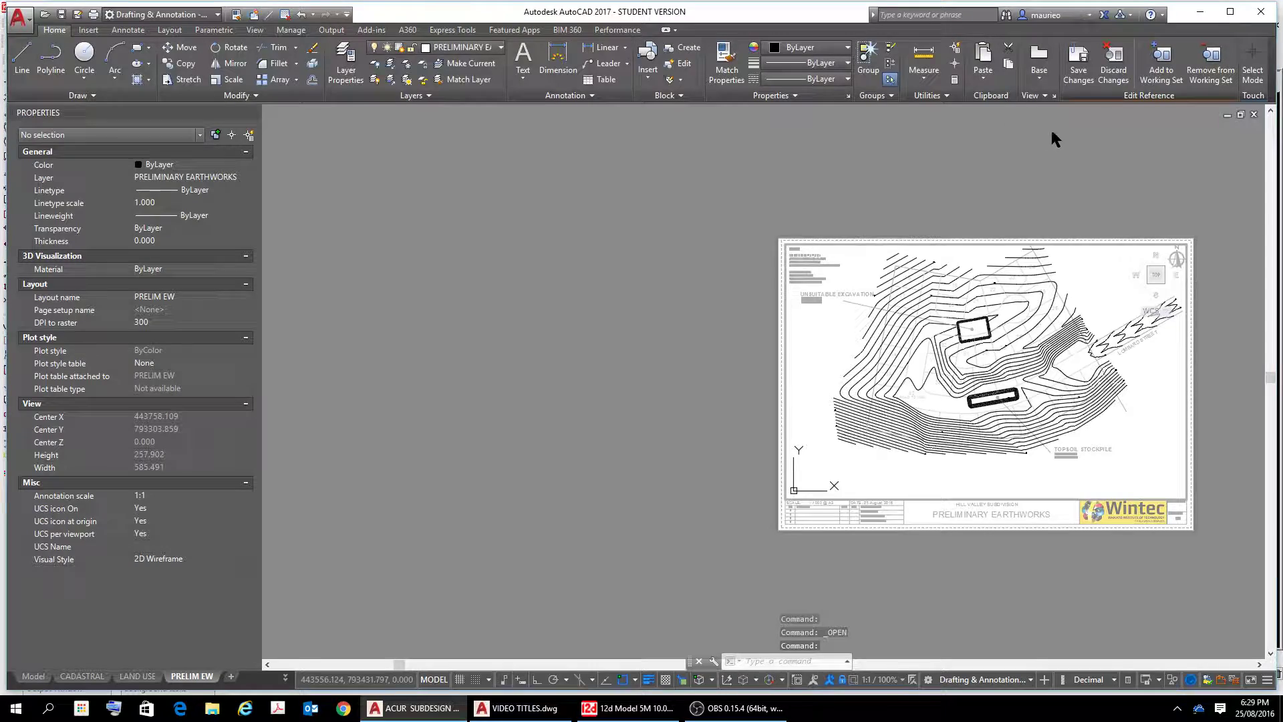
Save the in-place edits to the reference and end the reference editing session on the PRELIM EW sheet
scroll(1052, 144, up, 5)
scroll(1069, 147, down, 3)
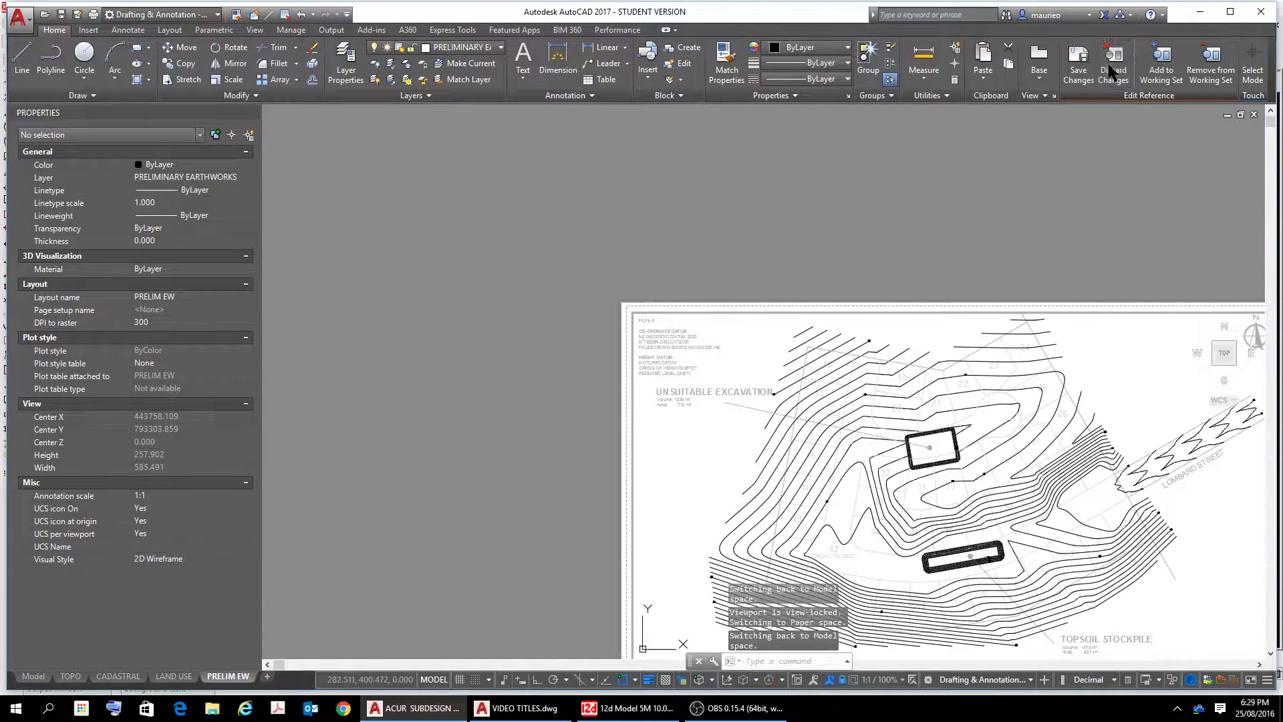
click(1080, 67)
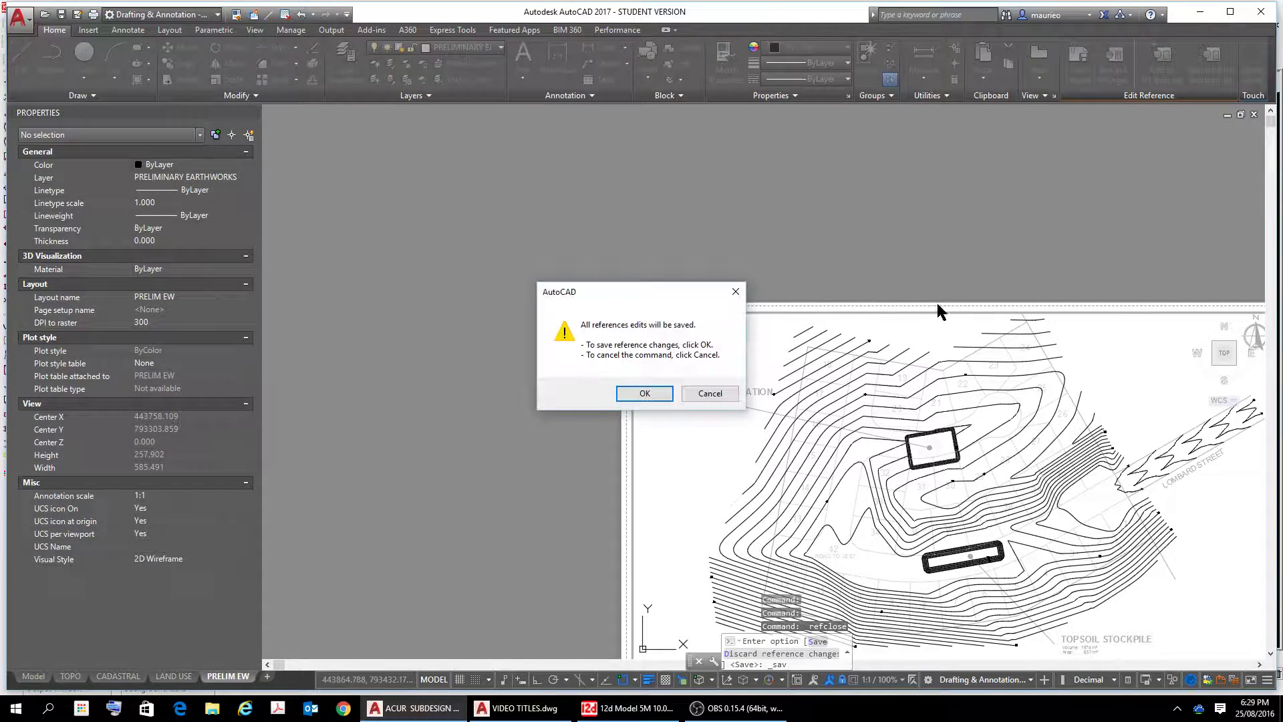
click(648, 395)
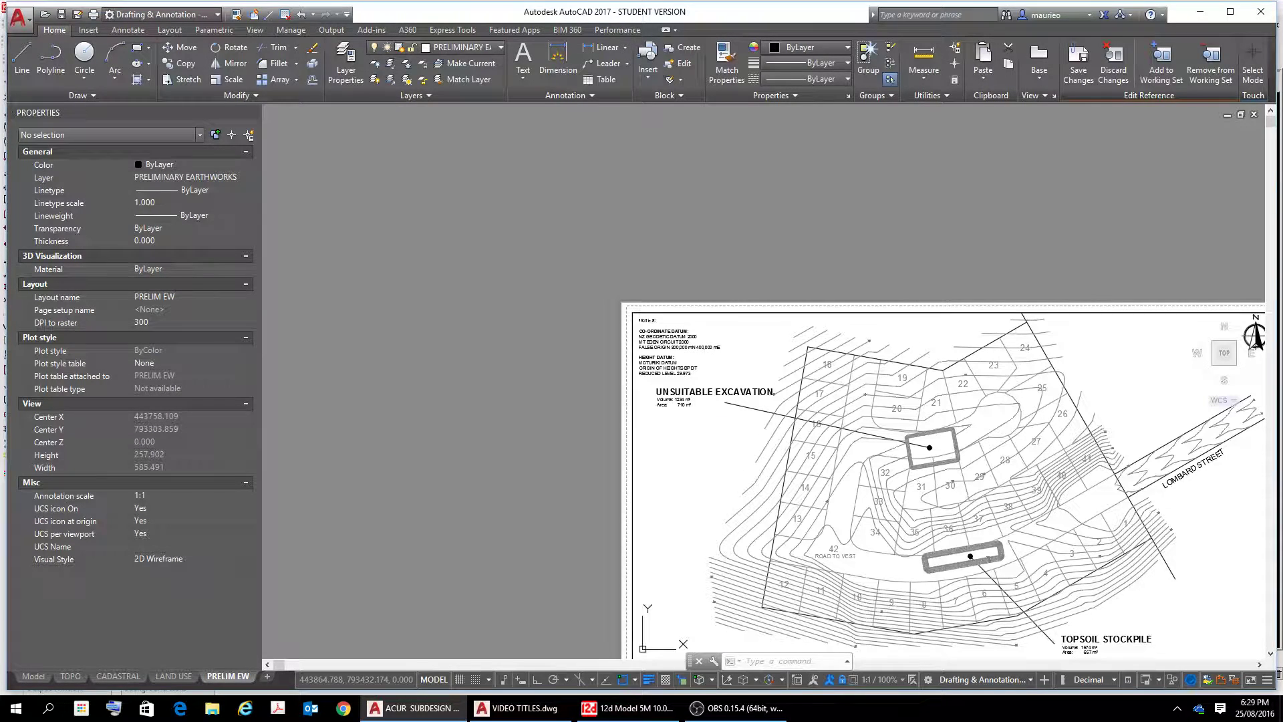
scroll(785, 317, down, 5)
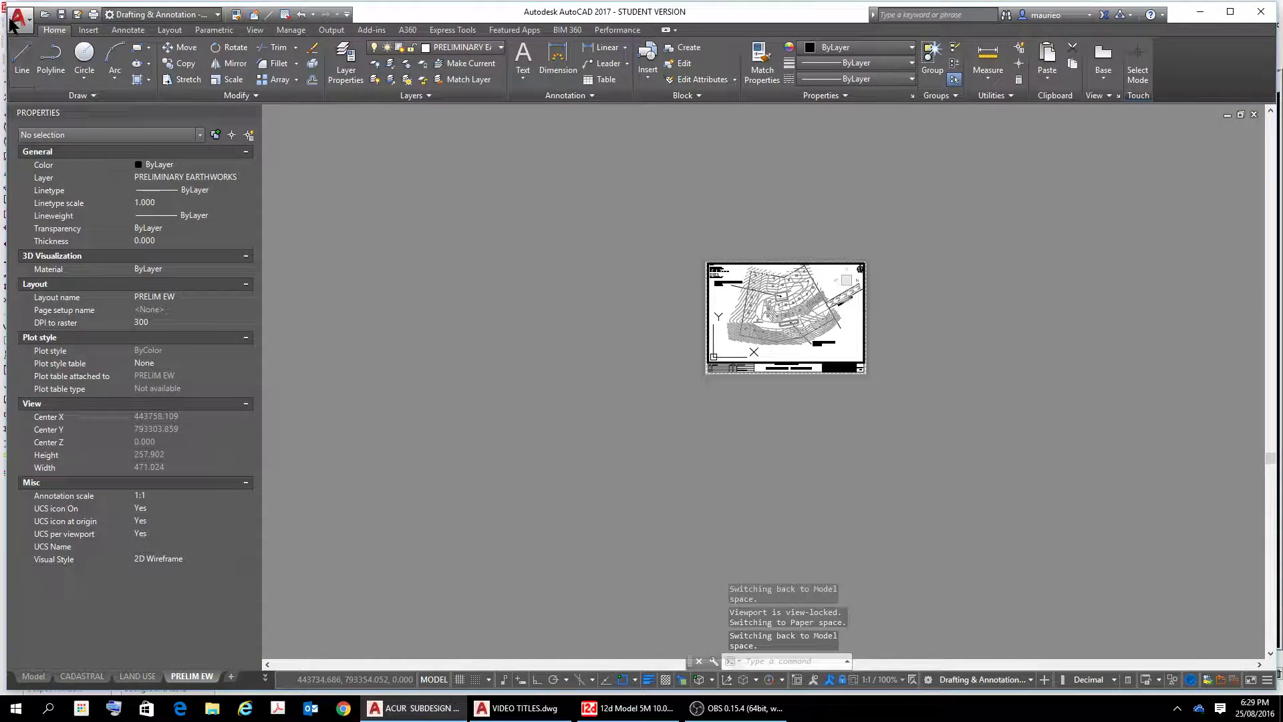
Open the recent drawing EXCAVATION2.dwg, continuing despite its non-Autodesk origin
click(28, 22)
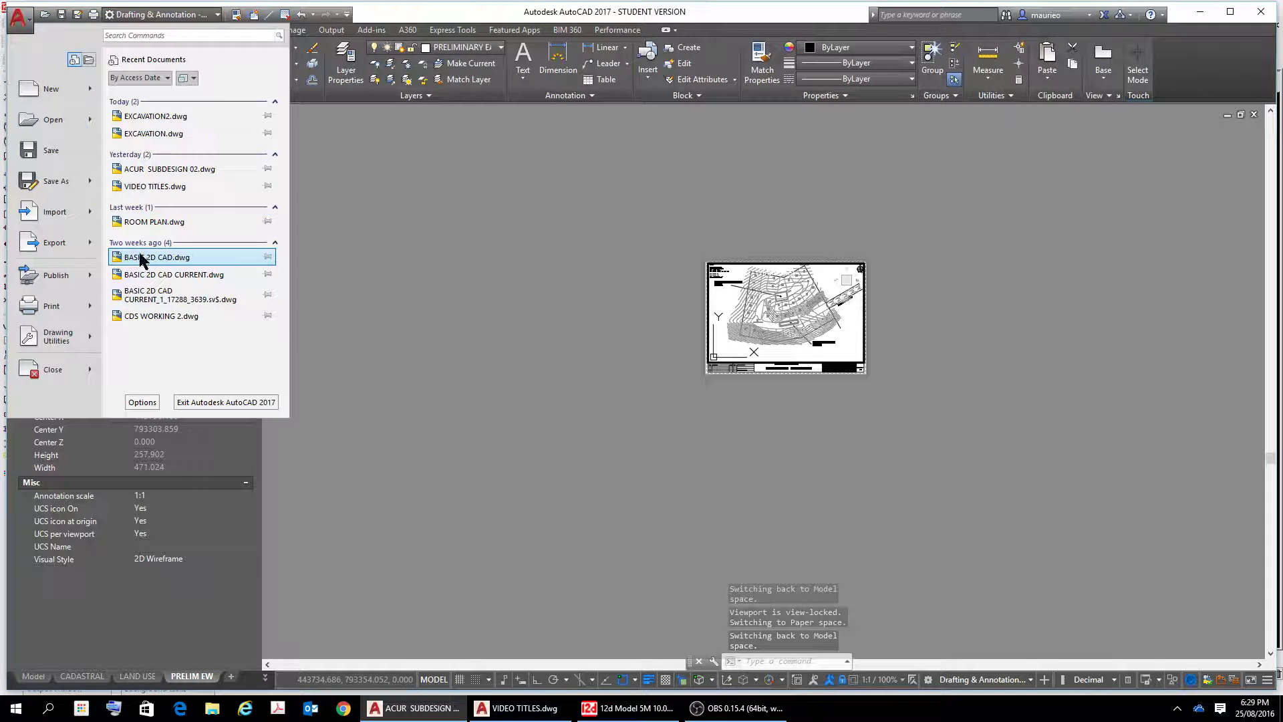
click(143, 116)
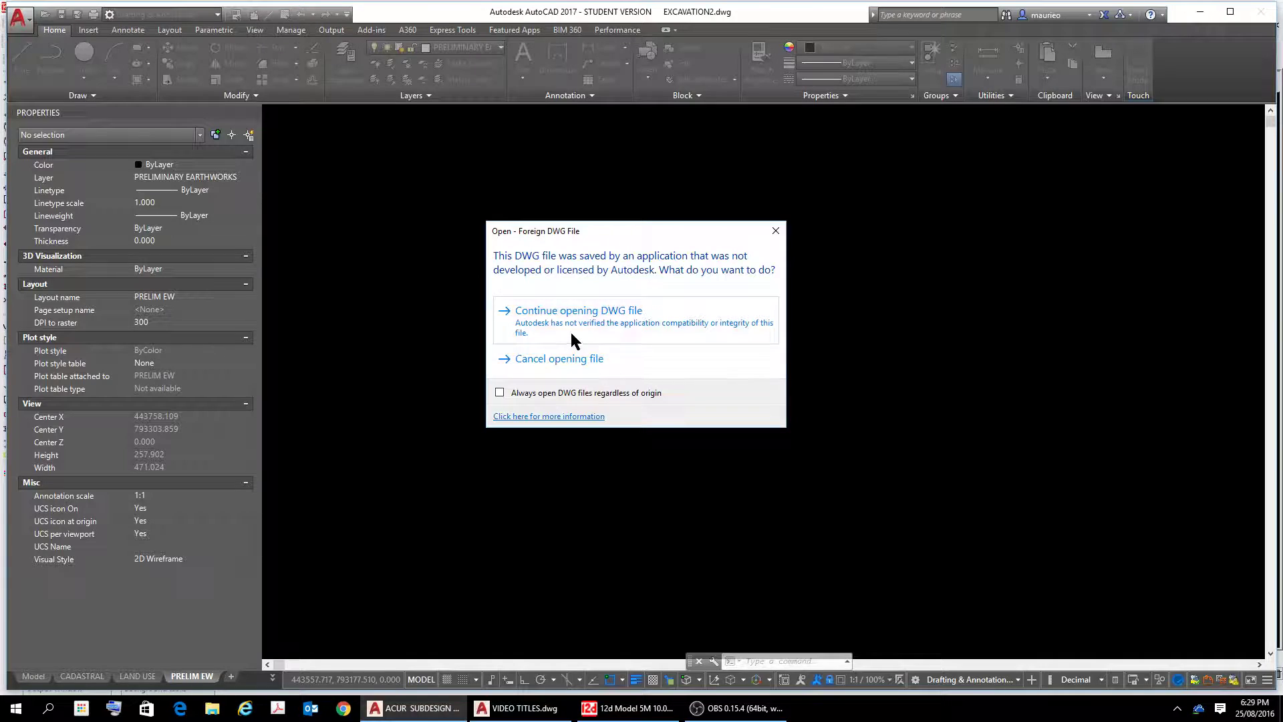
click(567, 310)
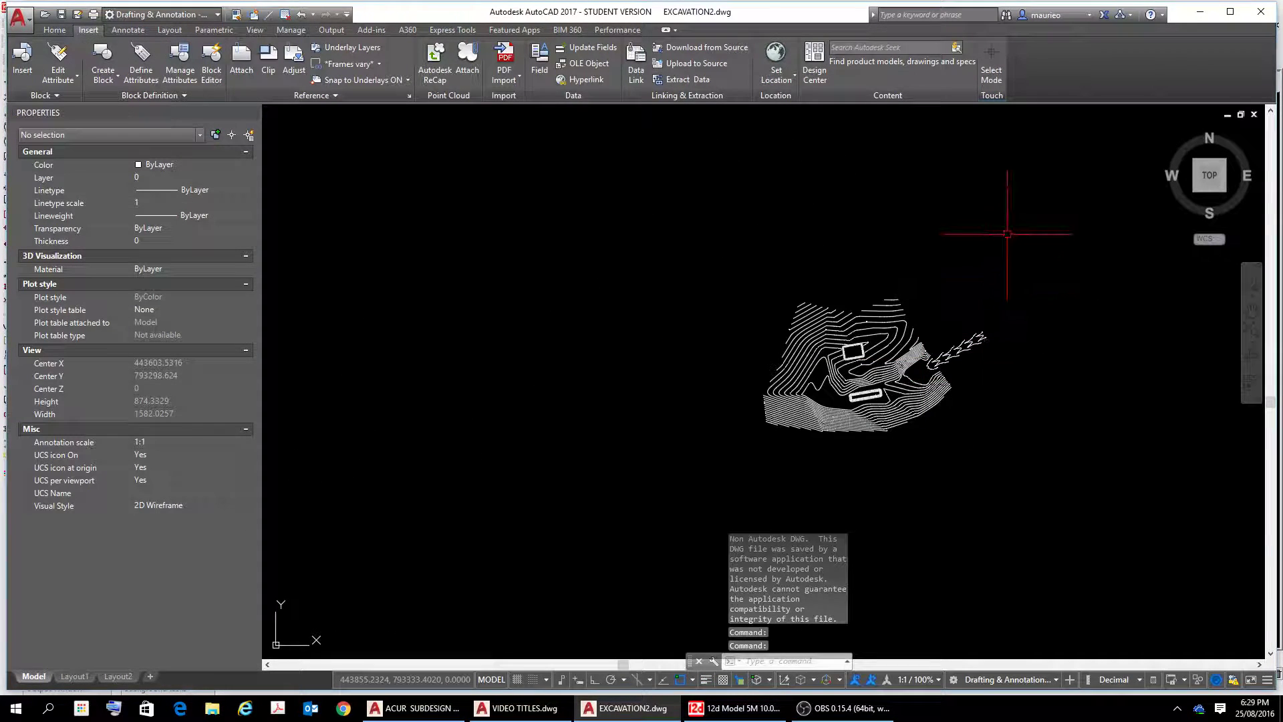
Set the lineweight of all contour, stockpile and unsuitable area objects in the drawing to ByLayer, and clear the selection
click(1025, 249)
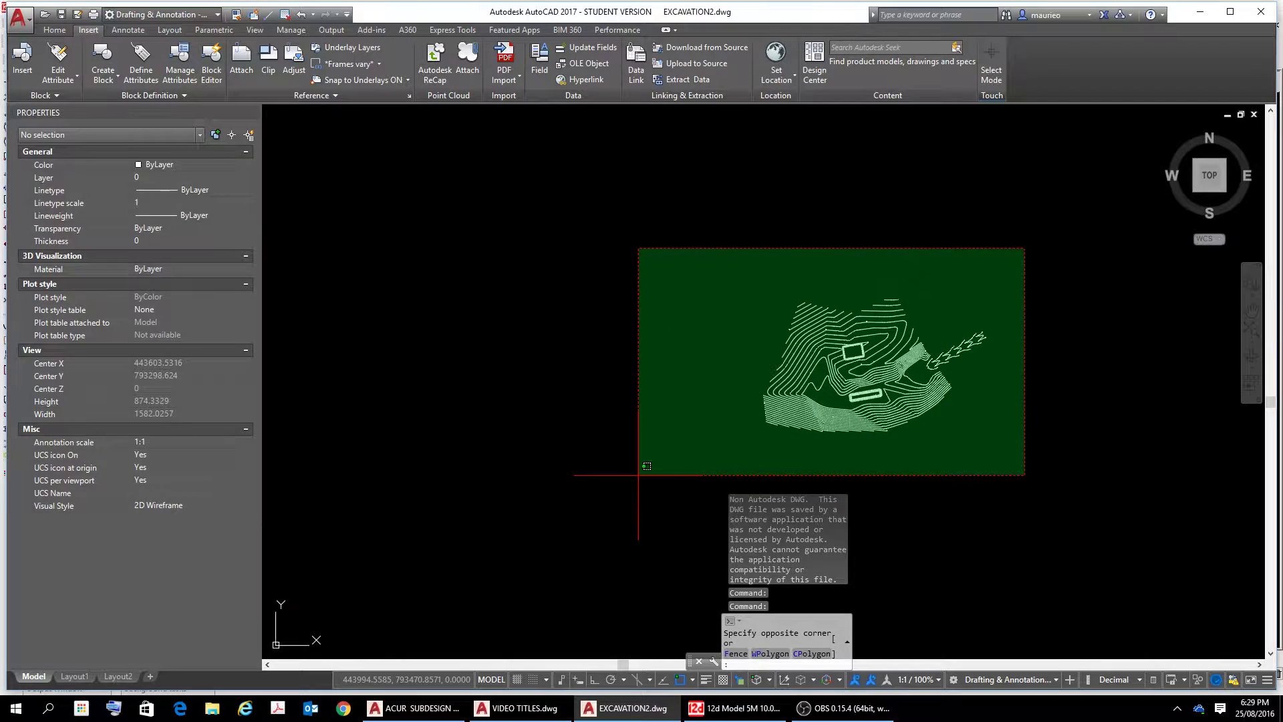
click(638, 475)
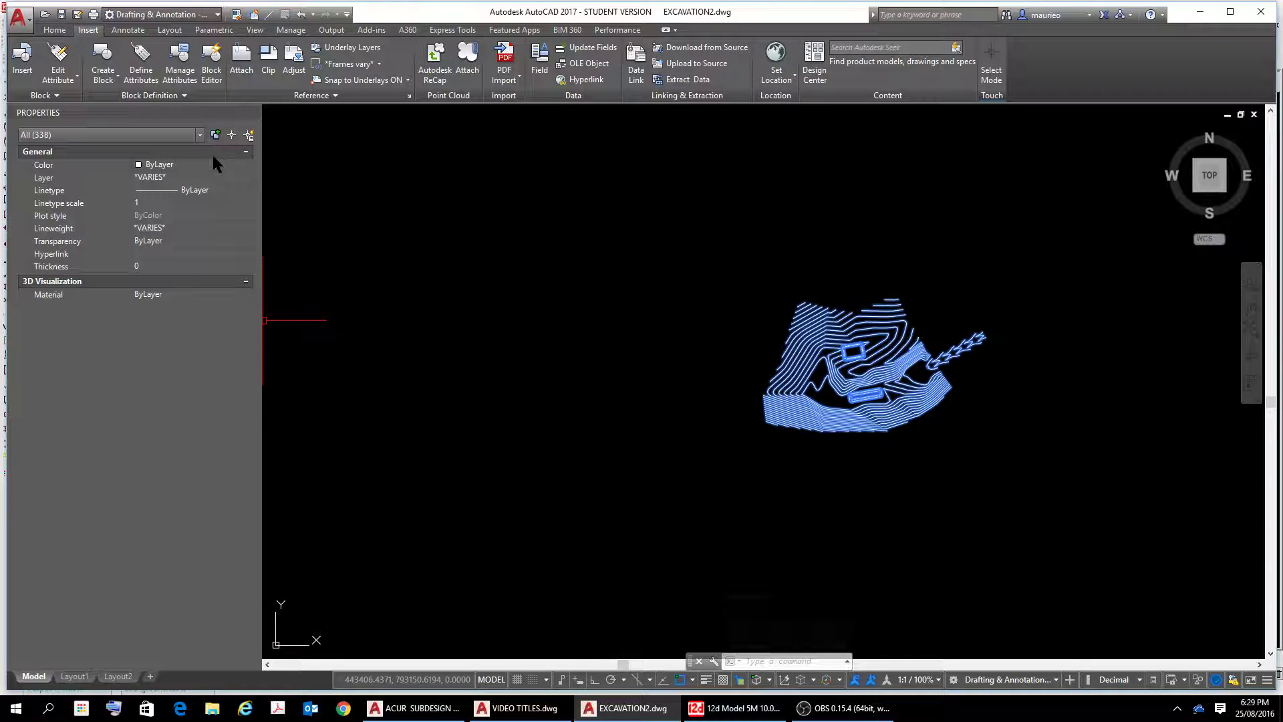
click(218, 223)
click(247, 228)
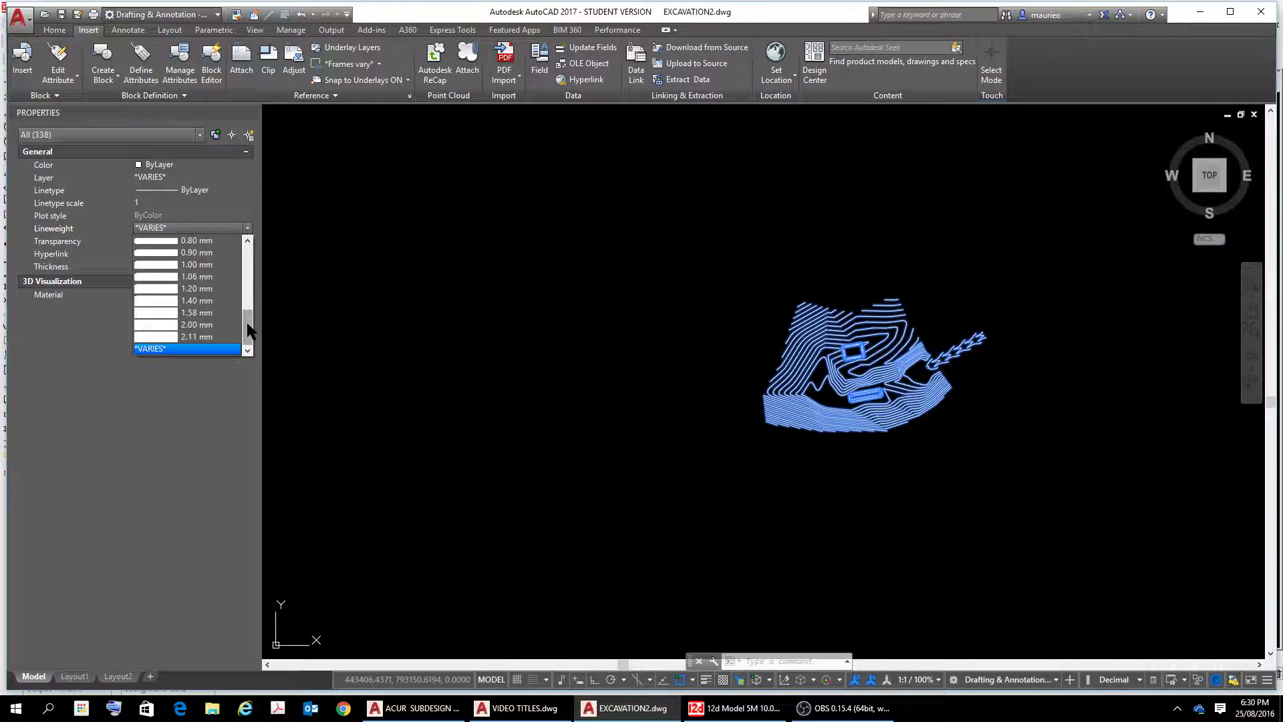
drag(247, 328, 247, 252)
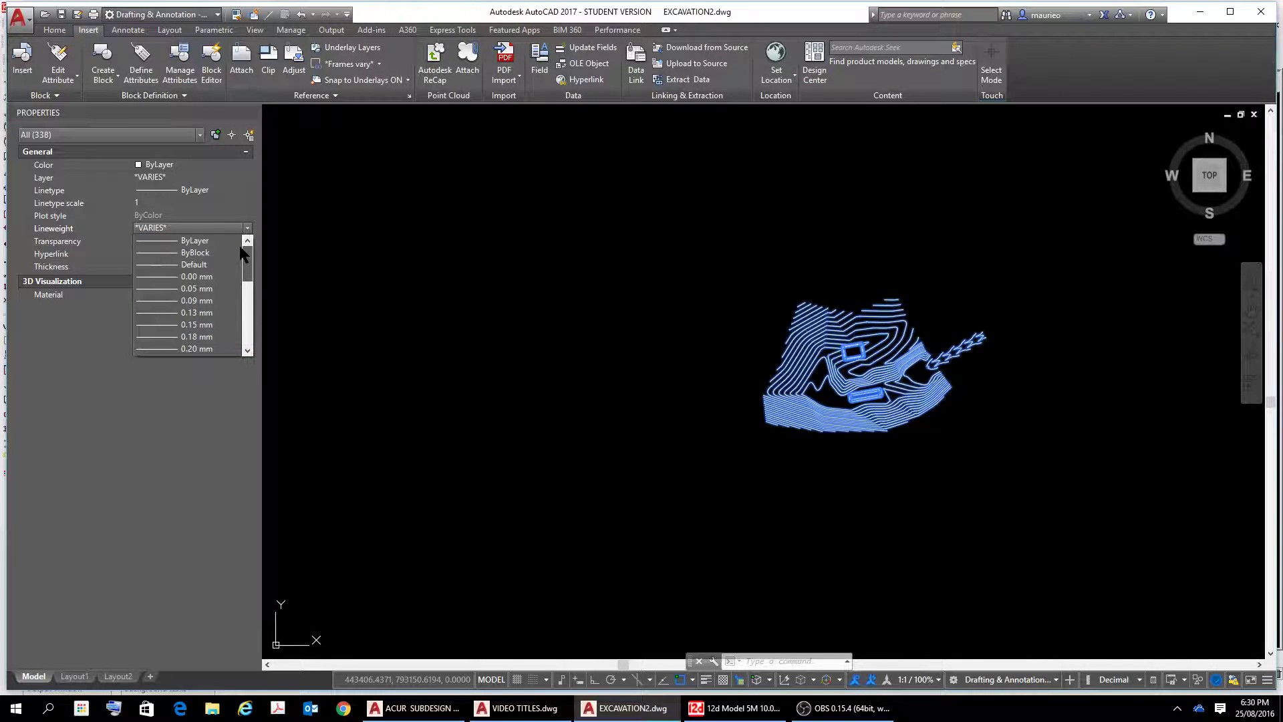
click(196, 241)
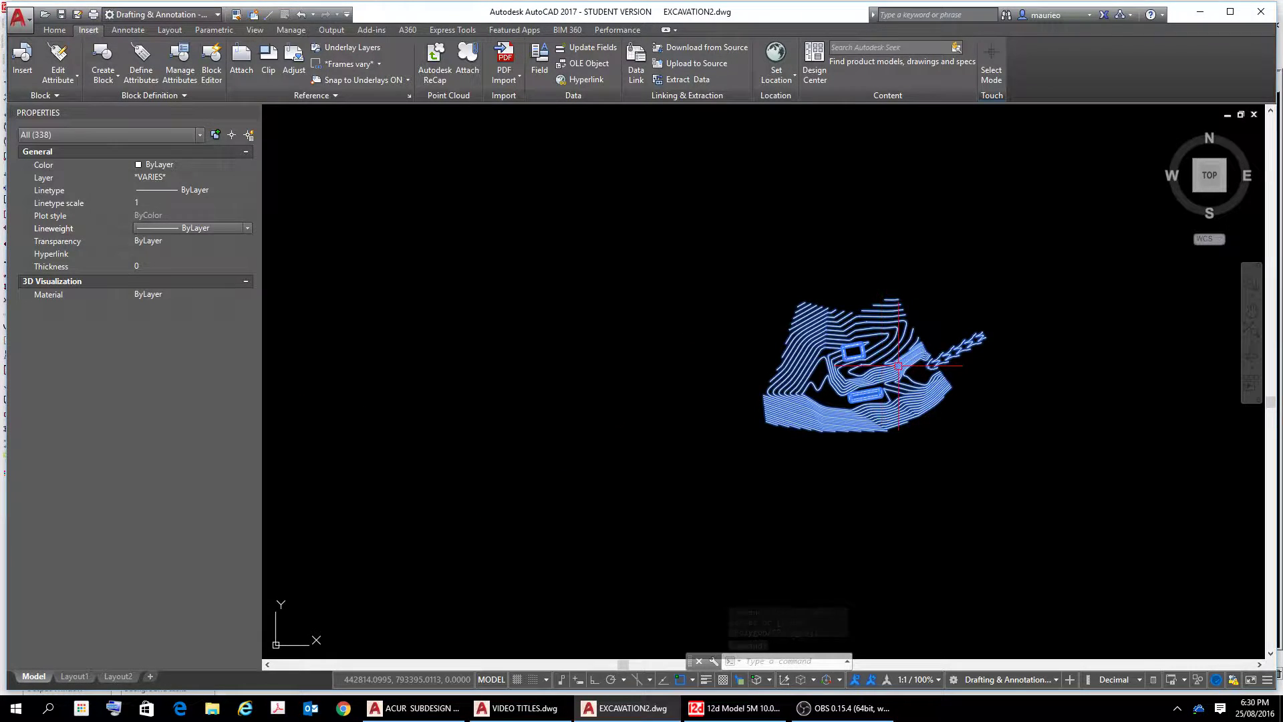
scroll(807, 335, up, 8)
scroll(866, 358, down, 2)
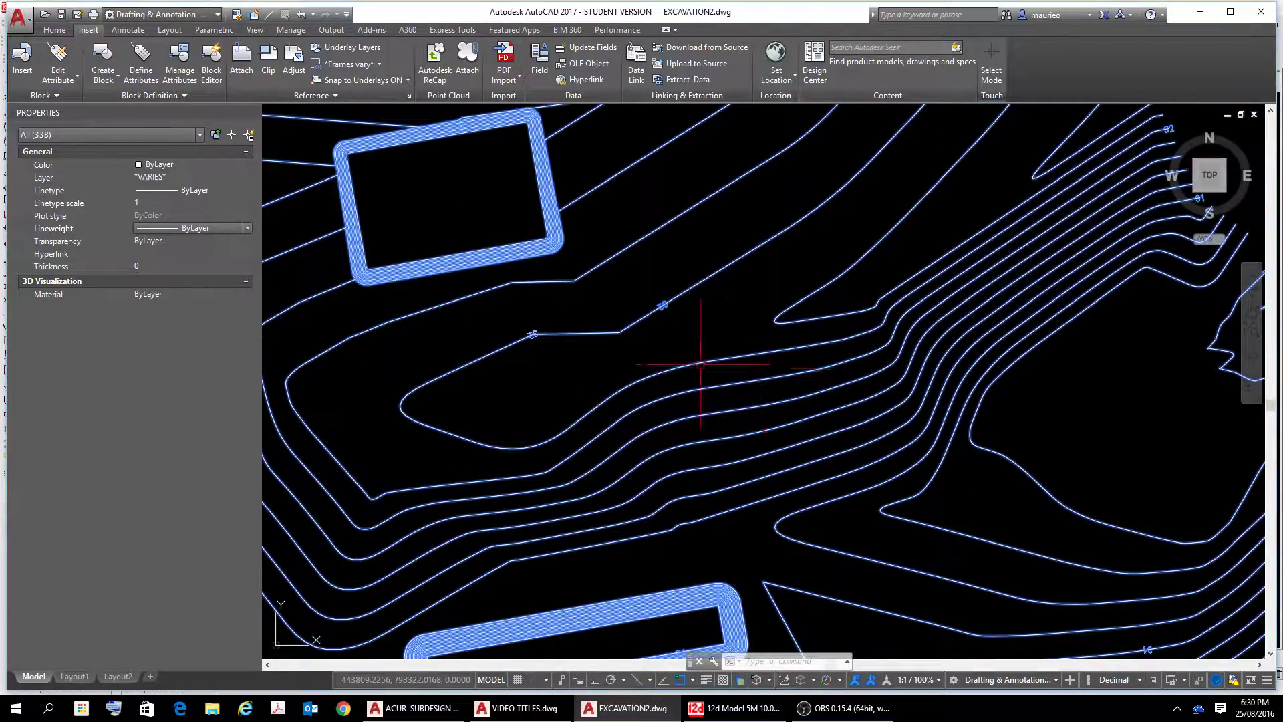
key(Escape)
key(Escape)
key(Escape)
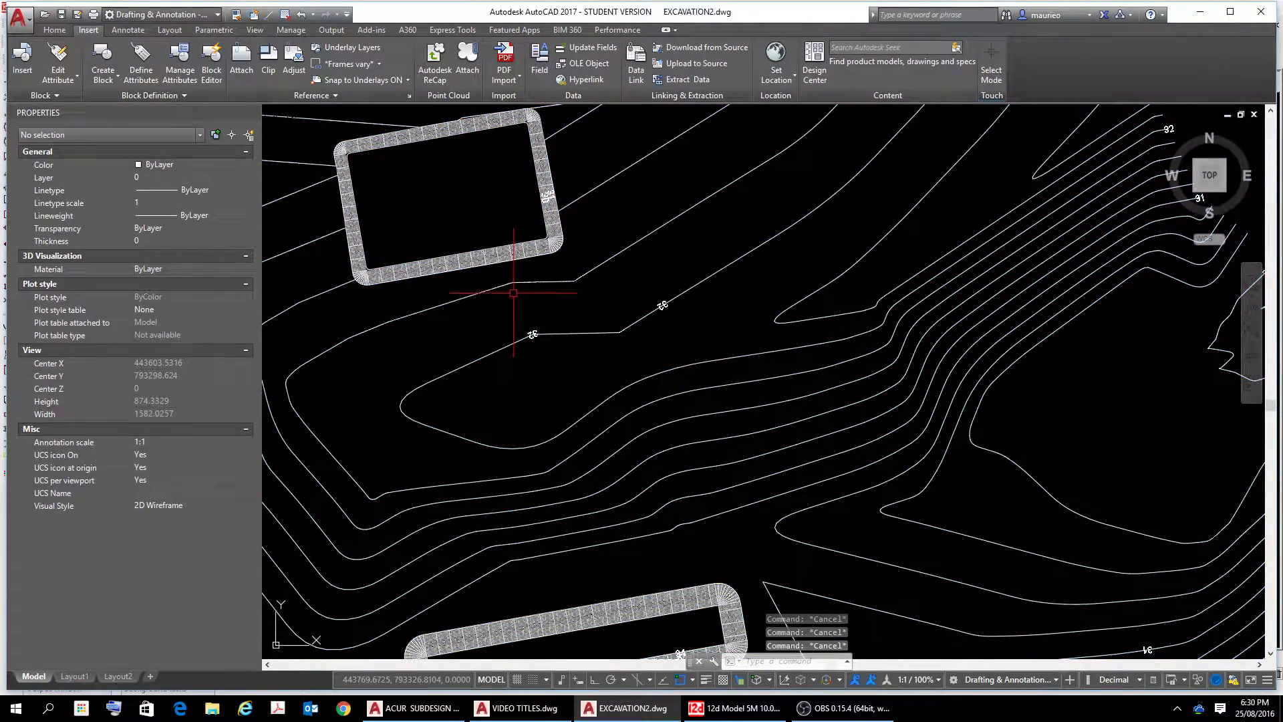
Set the lineweight of the GROUND SUP MAJOR layer to 0.35 mm and close the layer manager
scroll(607, 346, up, 10)
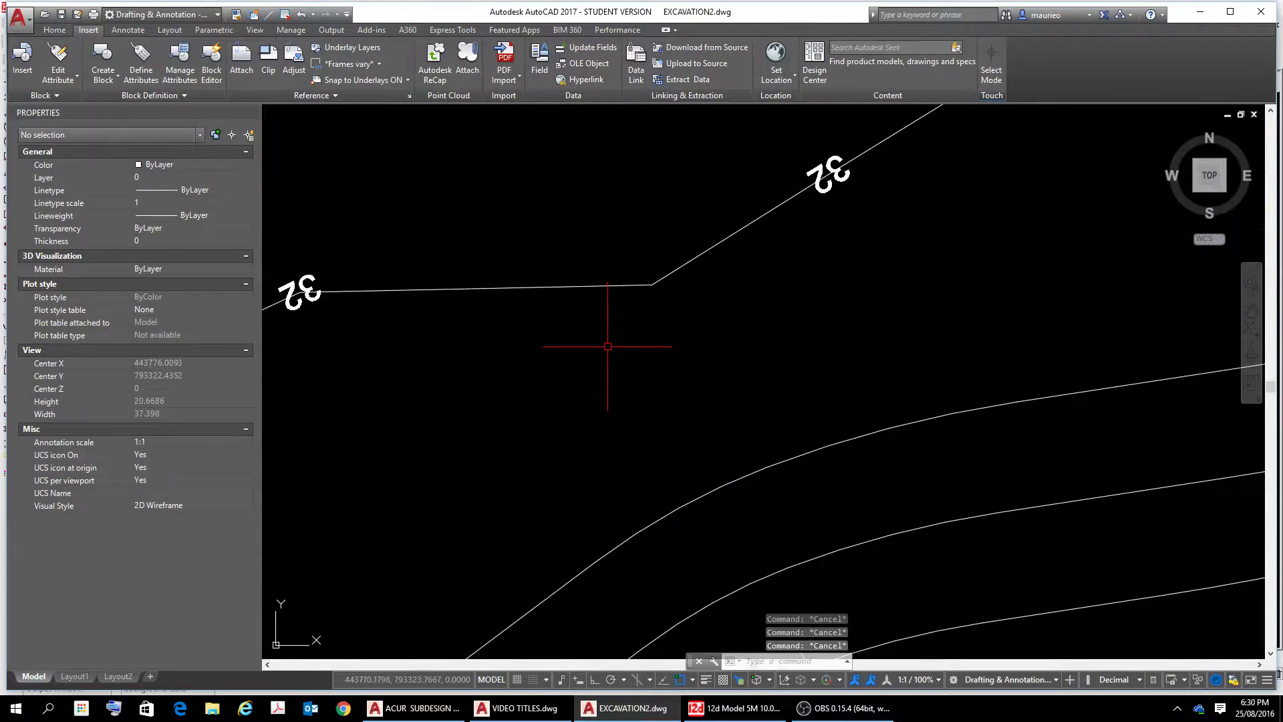
scroll(608, 346, down, 3)
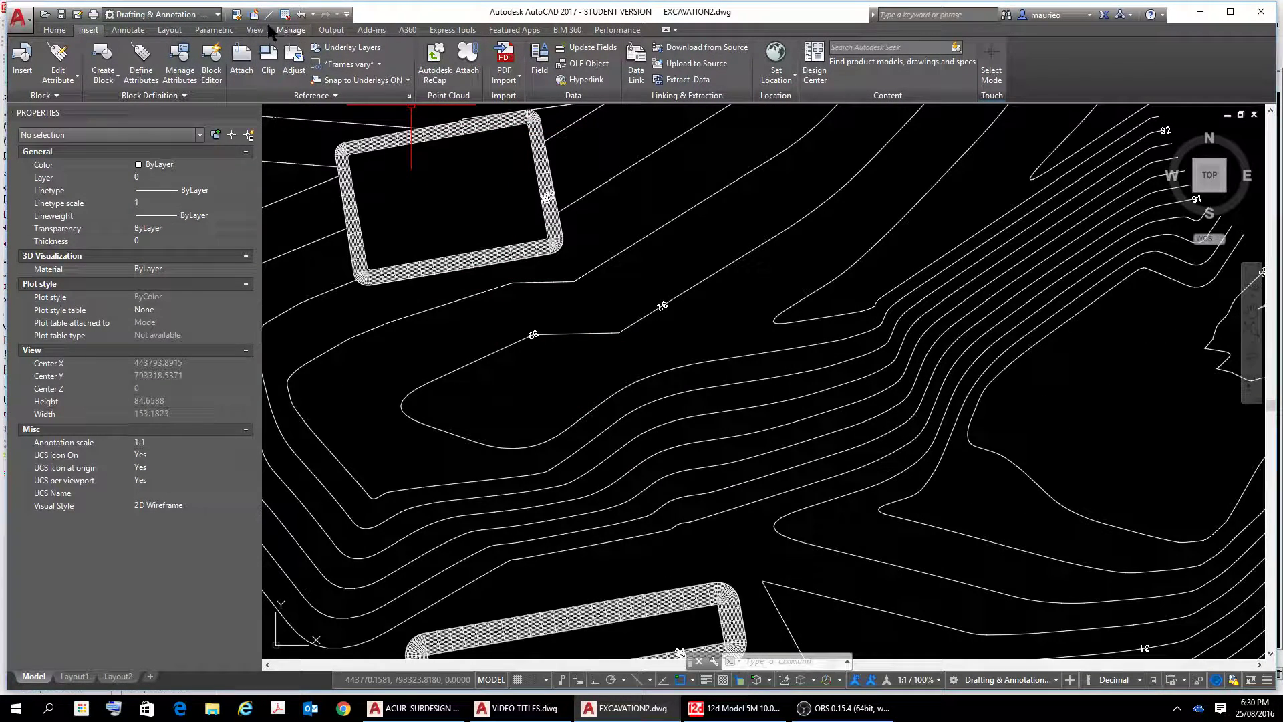
click(61, 25)
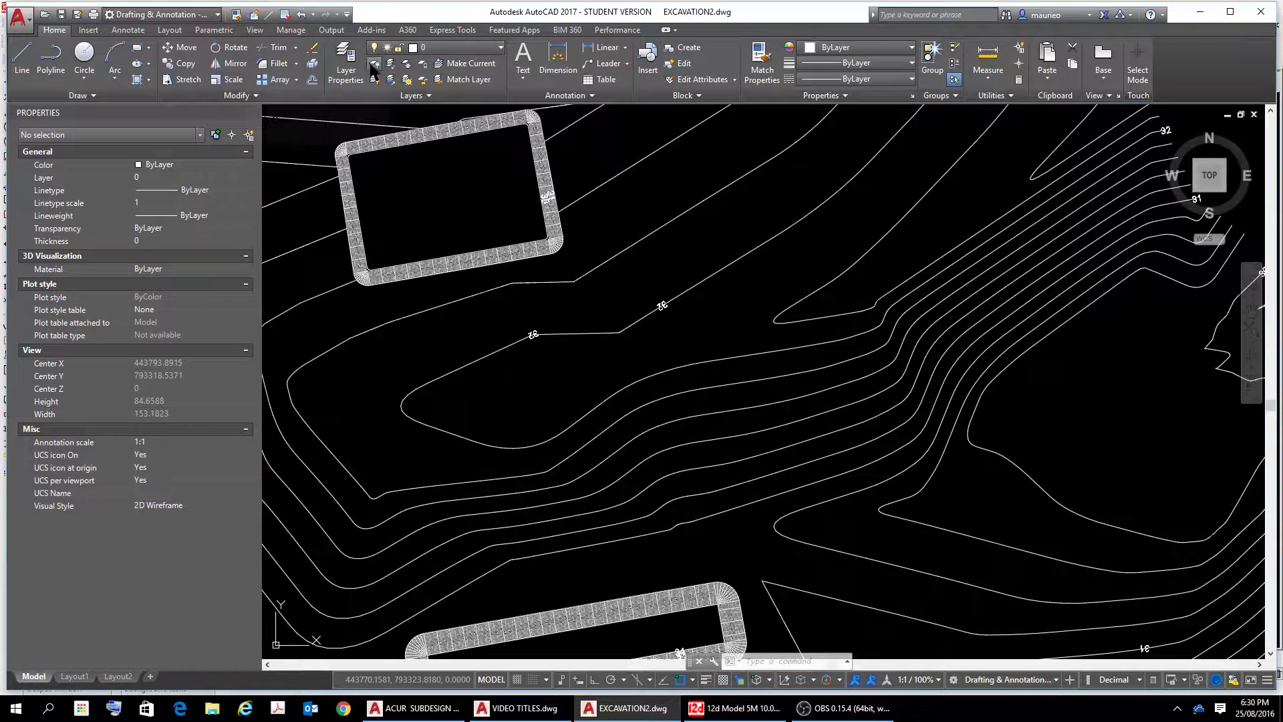
click(347, 63)
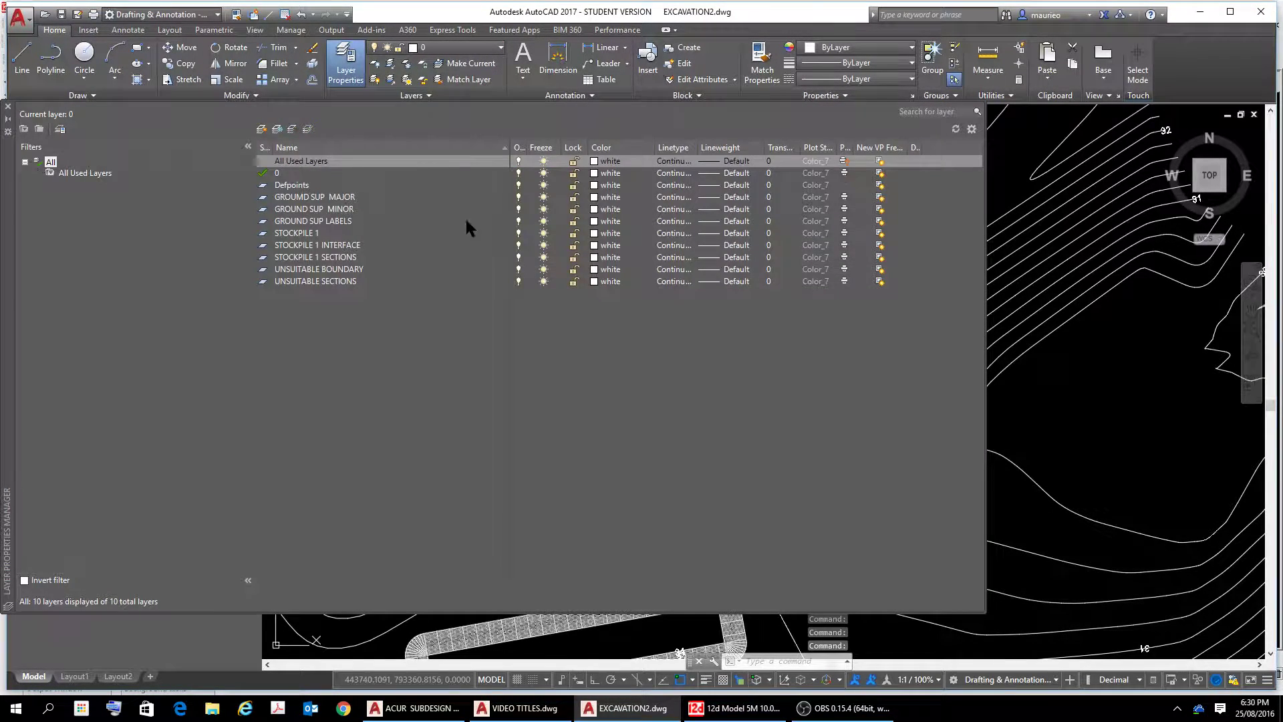
click(343, 197)
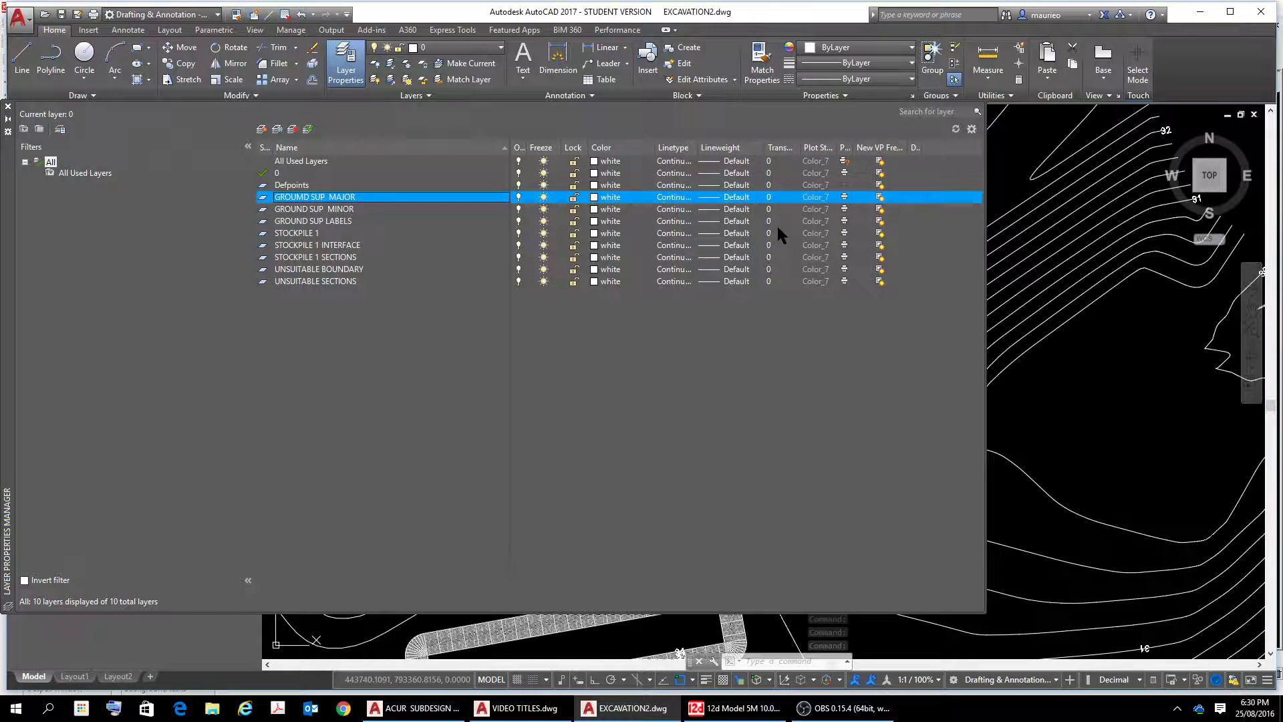
click(714, 197)
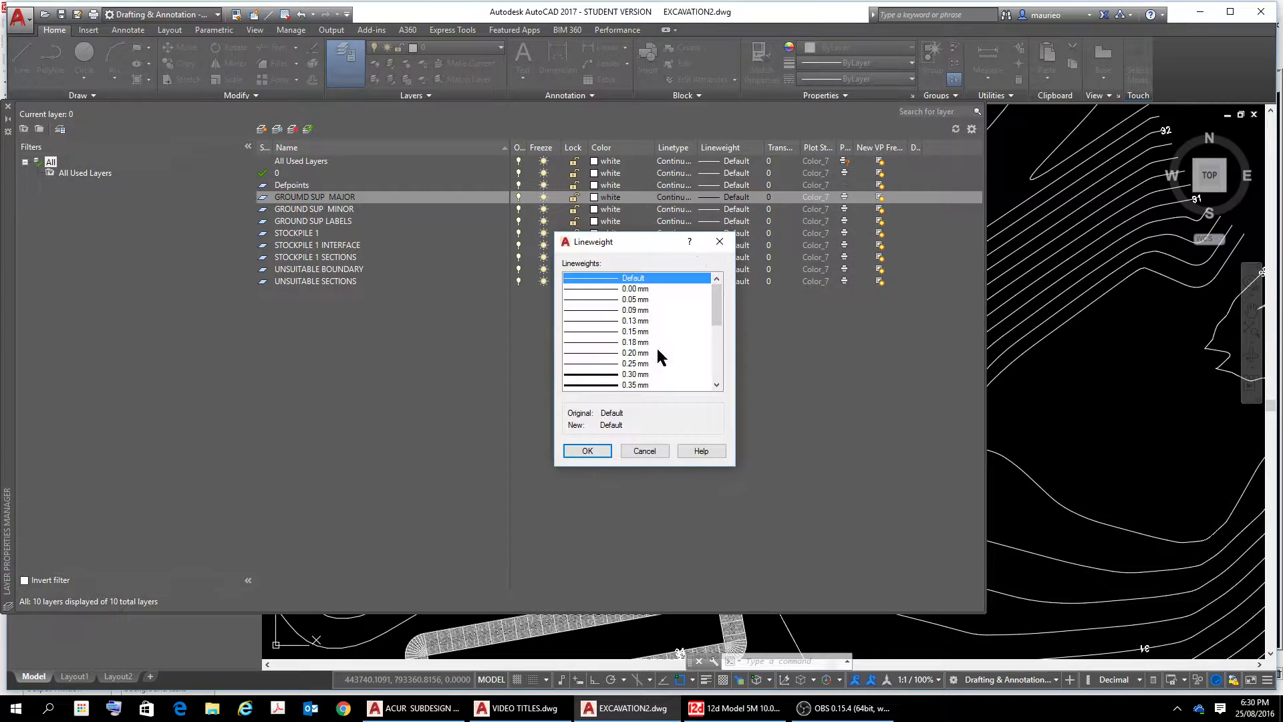
click(651, 385)
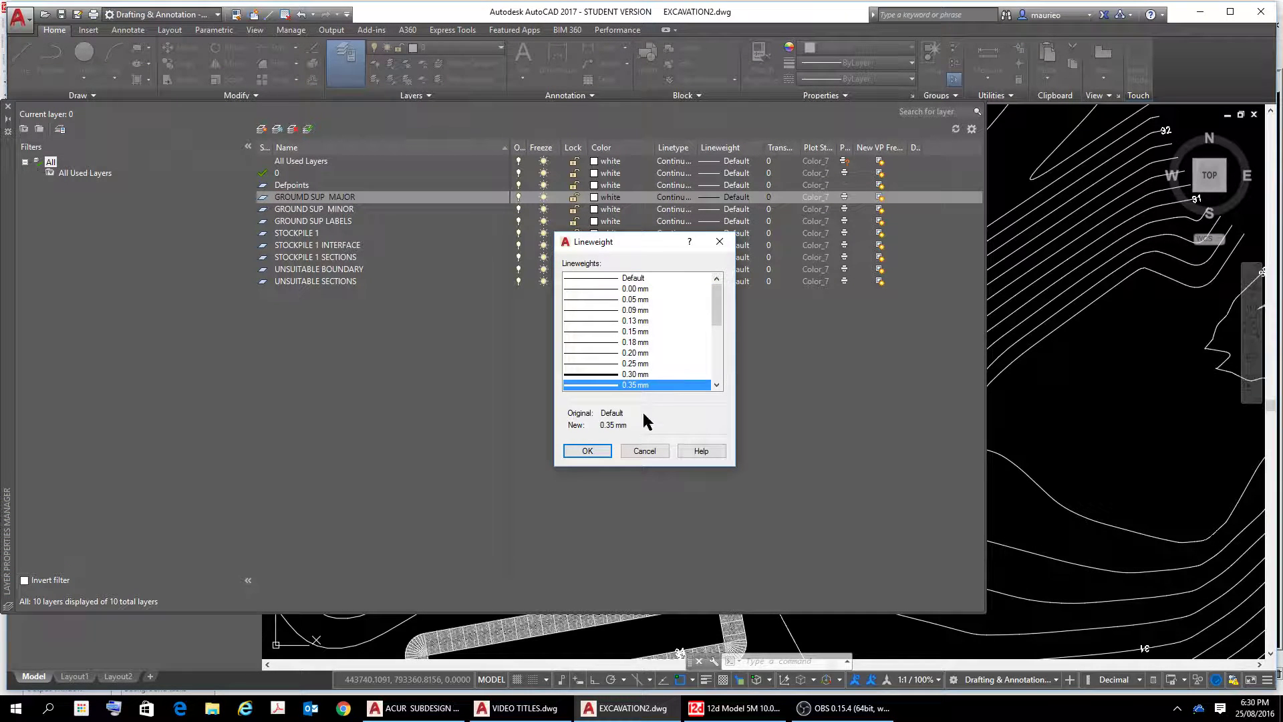
click(599, 456)
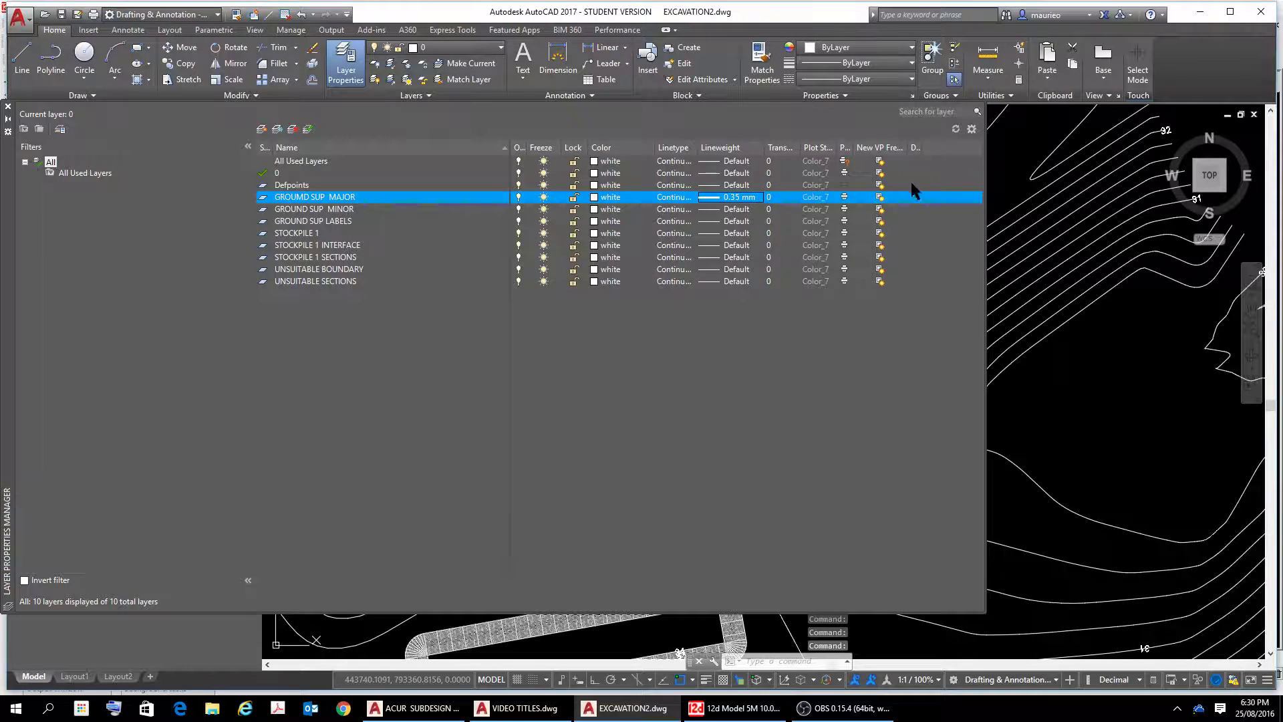
click(7, 106)
Inspect the 32 contour southeast of the unsuitable excavation area and select its segment between the two labels to check its lineweight
scroll(516, 215, up, 5)
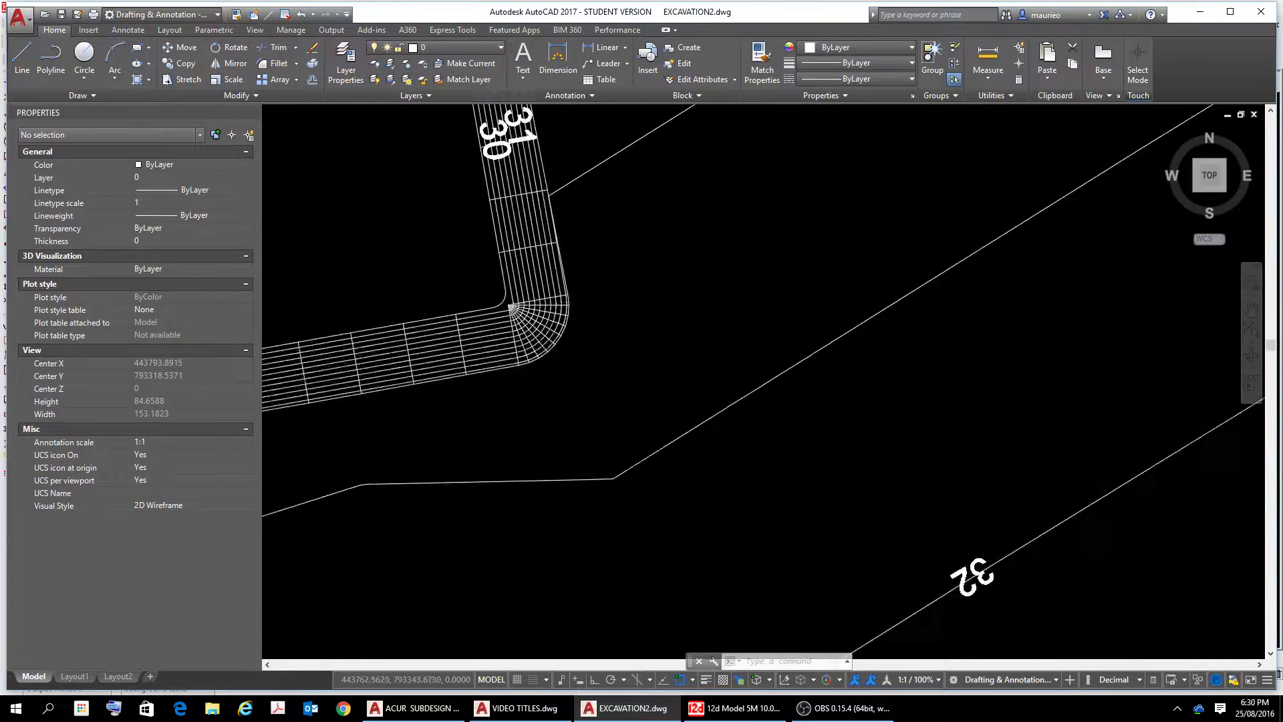
scroll(587, 207, up, 3)
scroll(588, 229, down, 8)
middle_drag(587, 229, 808, 390)
scroll(808, 389, up, 4)
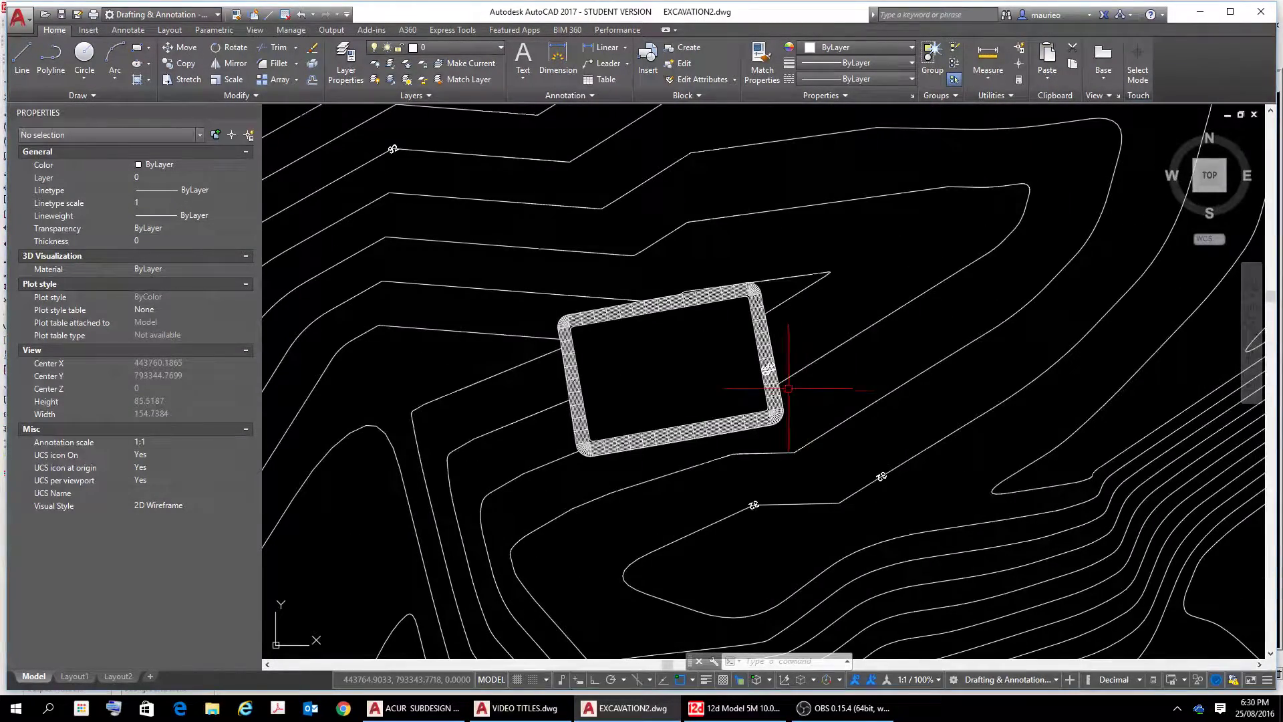
scroll(869, 494, up, 6)
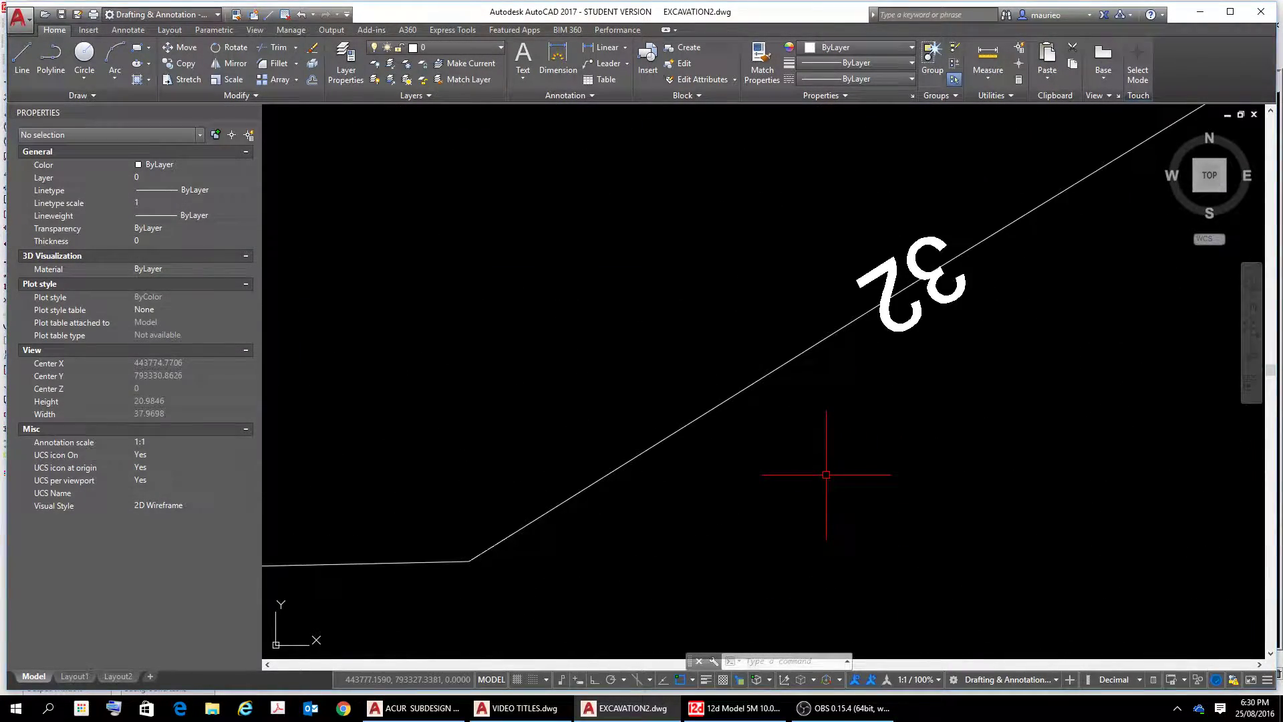
scroll(828, 474, down, 6)
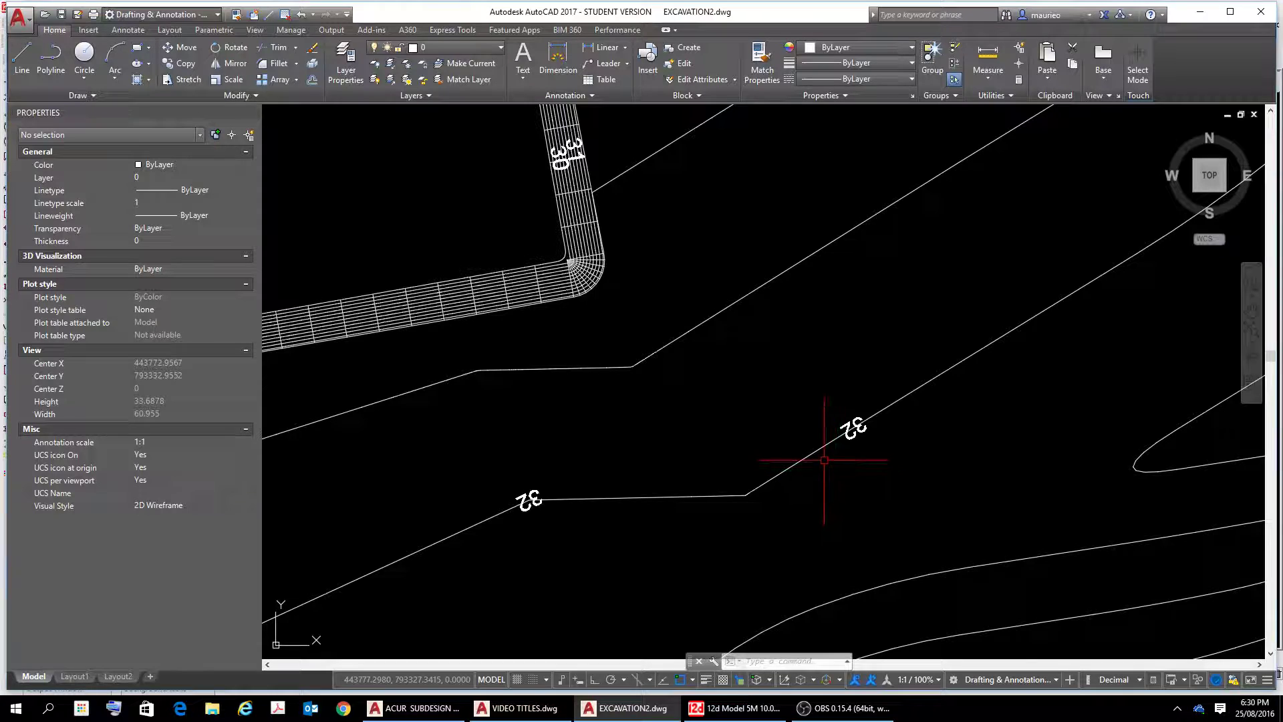
click(825, 451)
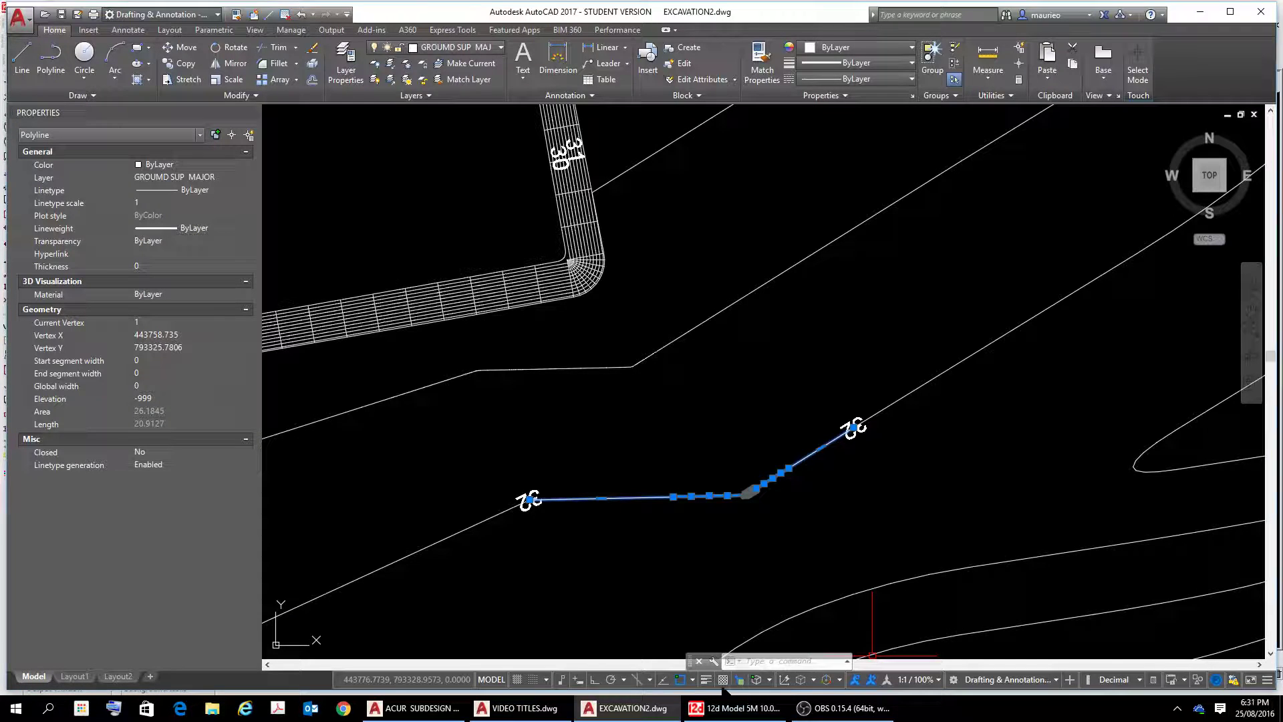
Turn on lineweight display and check the major contours across the whole drawing
click(706, 680)
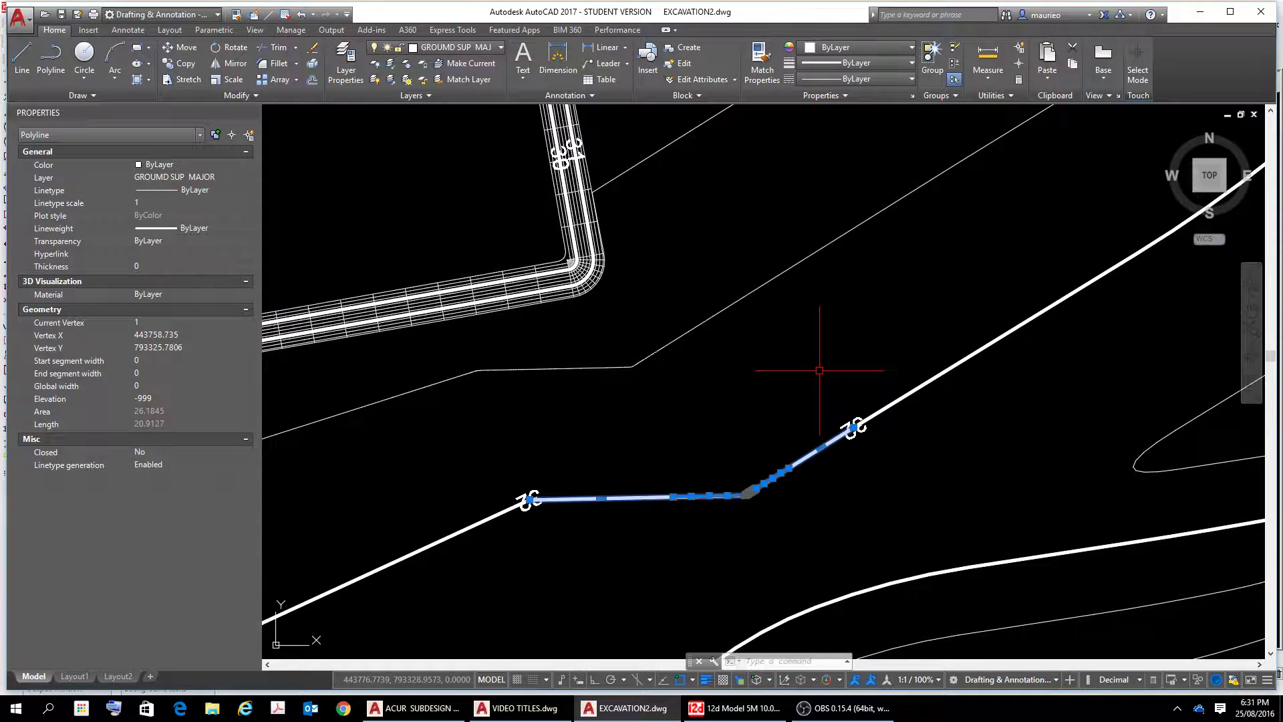
scroll(900, 428, down, 8)
scroll(901, 429, down, 2)
scroll(967, 447, up, 2)
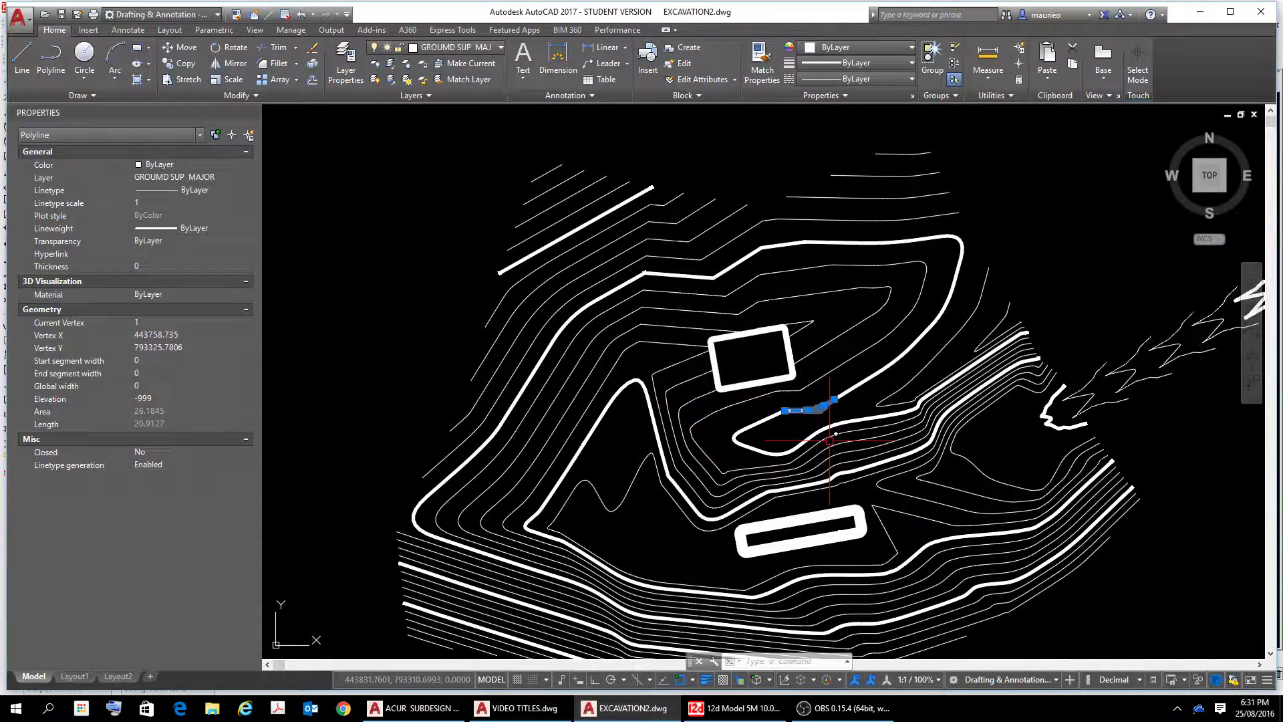
mouse_move(829, 441)
middle_down()
mouse_move(516, 371)
mouse_move(672, 292)
middle_up()
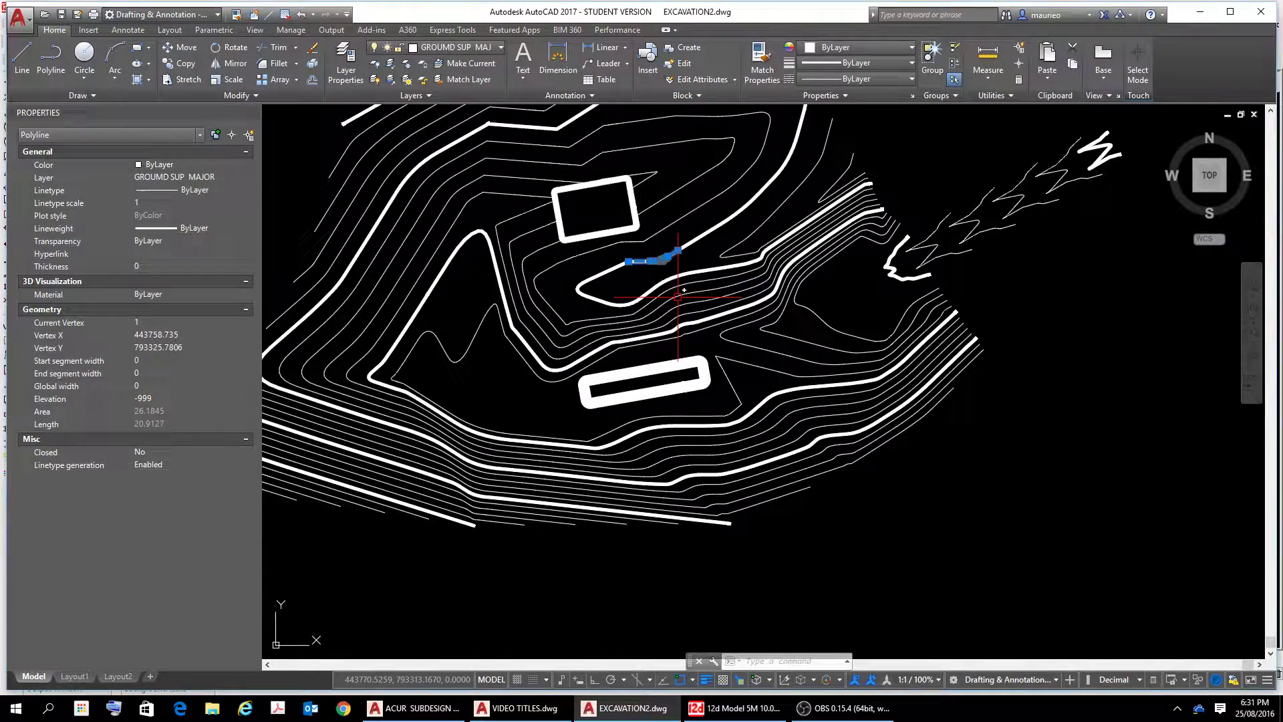
Close EXCAVATION2.dwg and save its changes
click(25, 26)
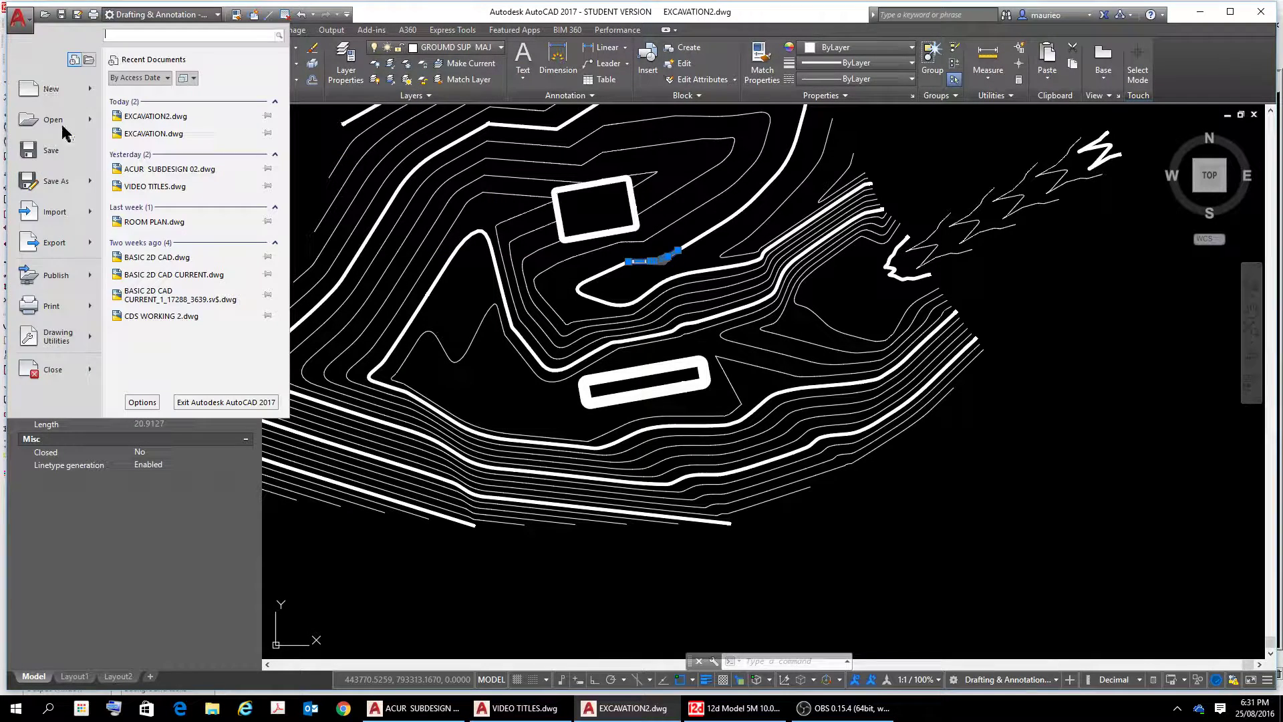
click(47, 371)
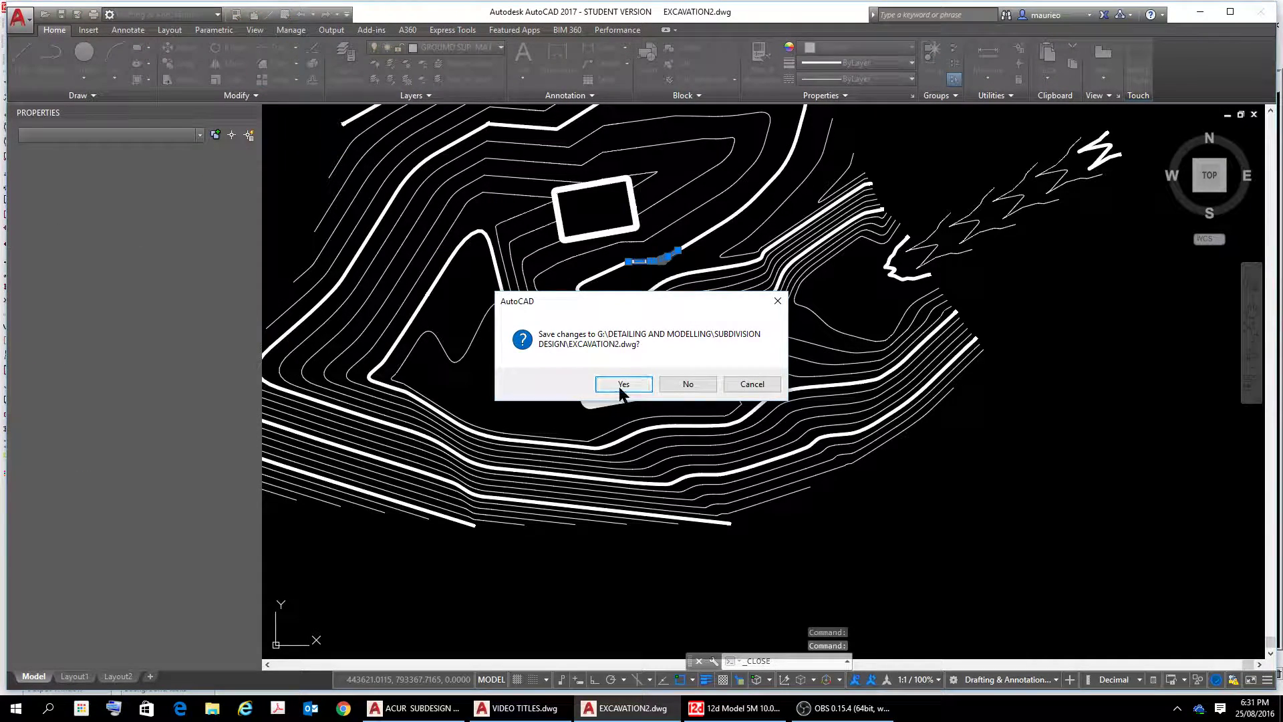
click(622, 385)
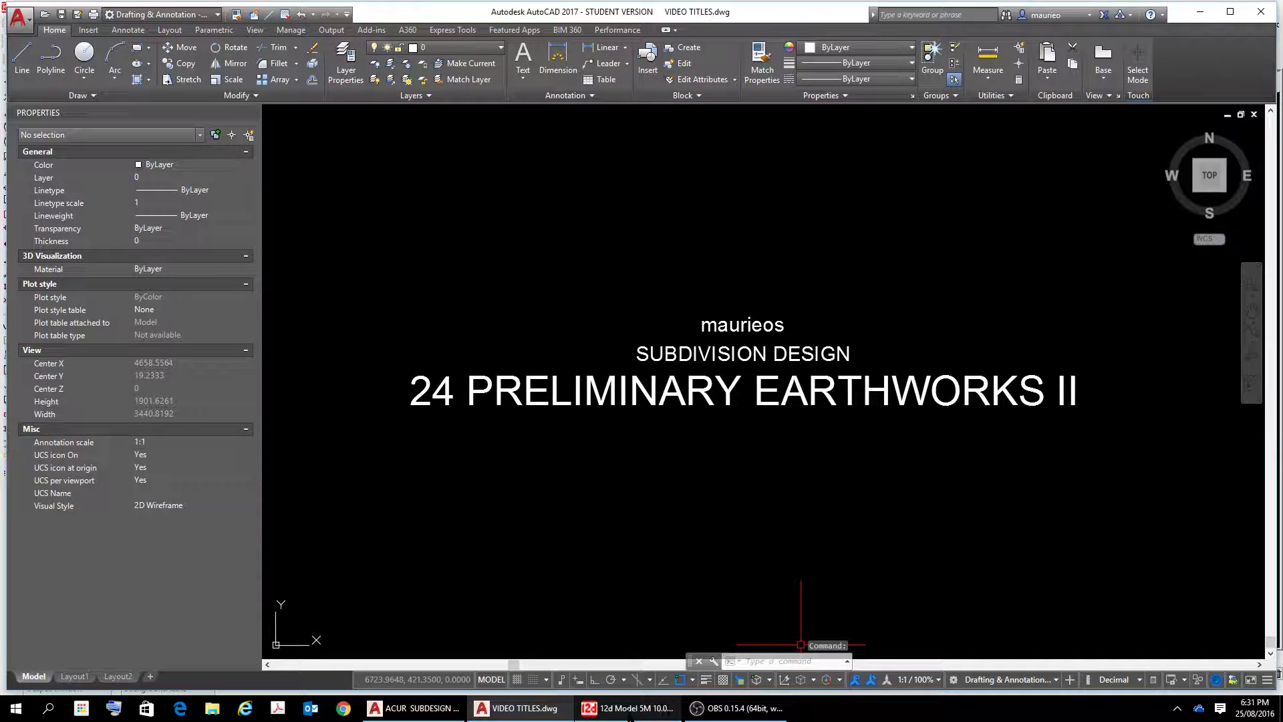
Switch to the ACUR SUBDESIGN 02 drawing and reload the changed EXCAVATION2 external reference on the PRELIM EW sheet
mouse_move(434, 715)
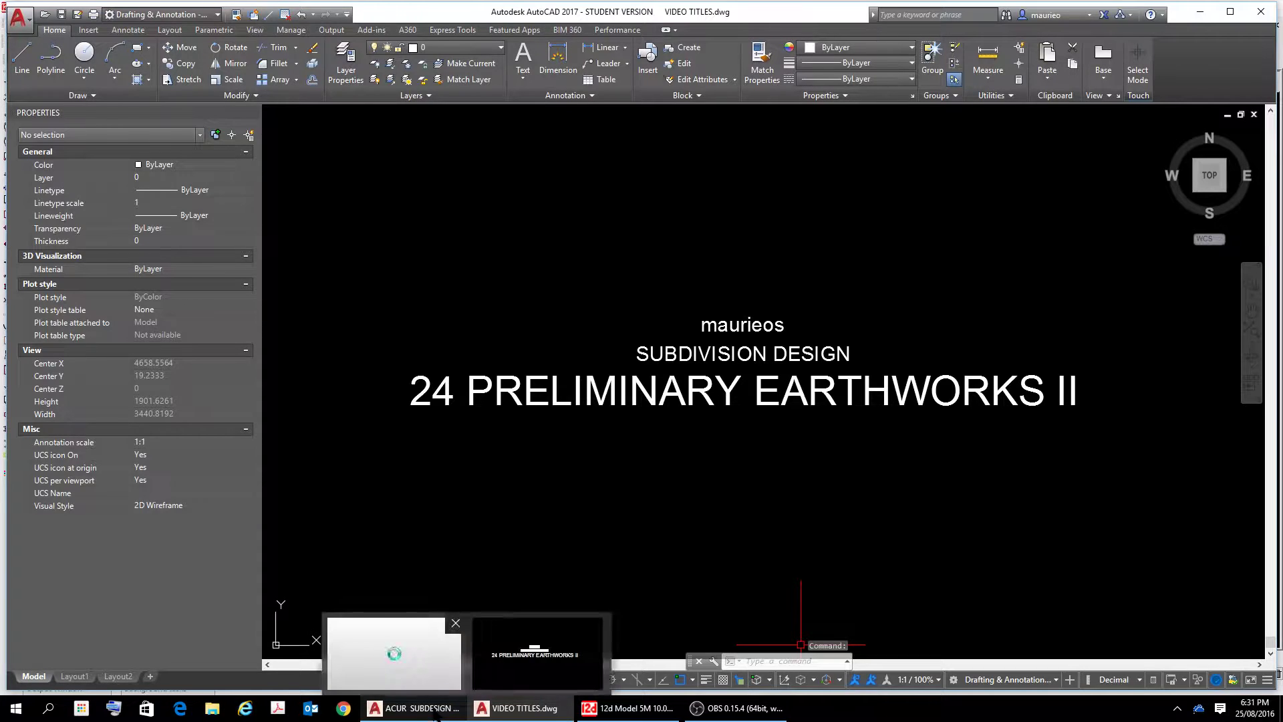
click(434, 714)
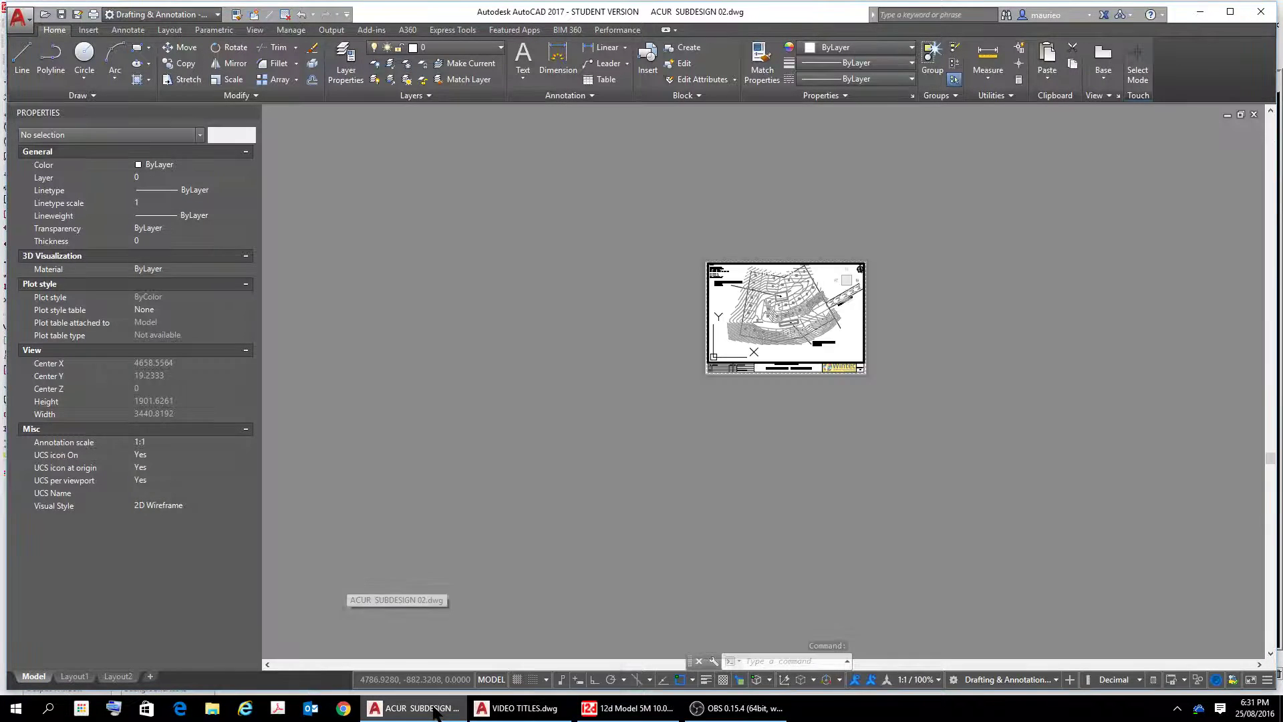
scroll(837, 375, up, 5)
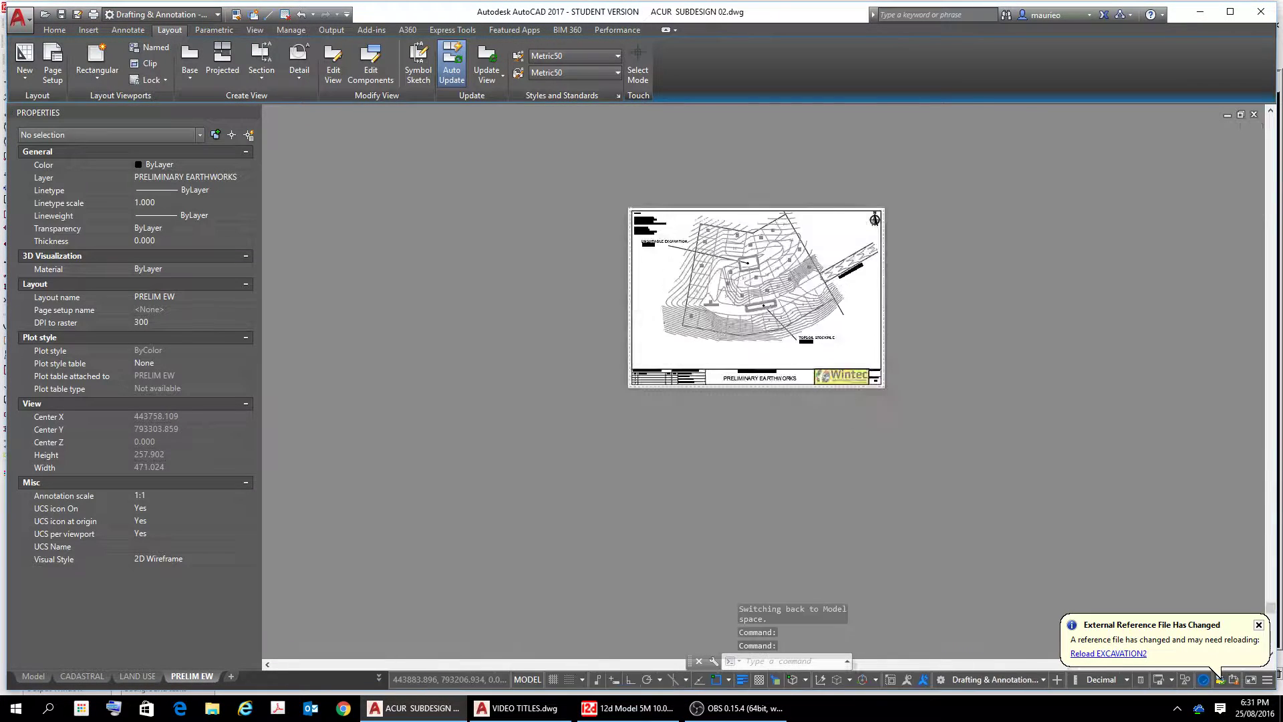
scroll(749, 296, up, 5)
middle_drag(427, 47, 699, 318)
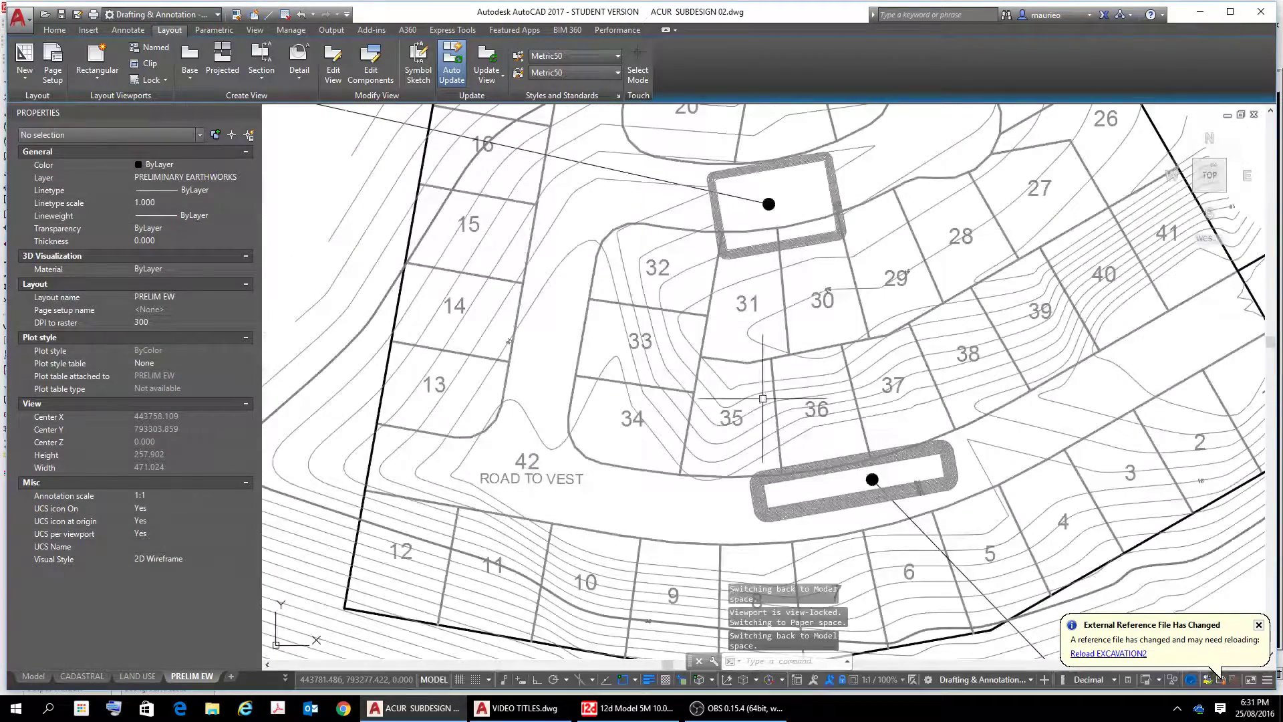
click(1134, 655)
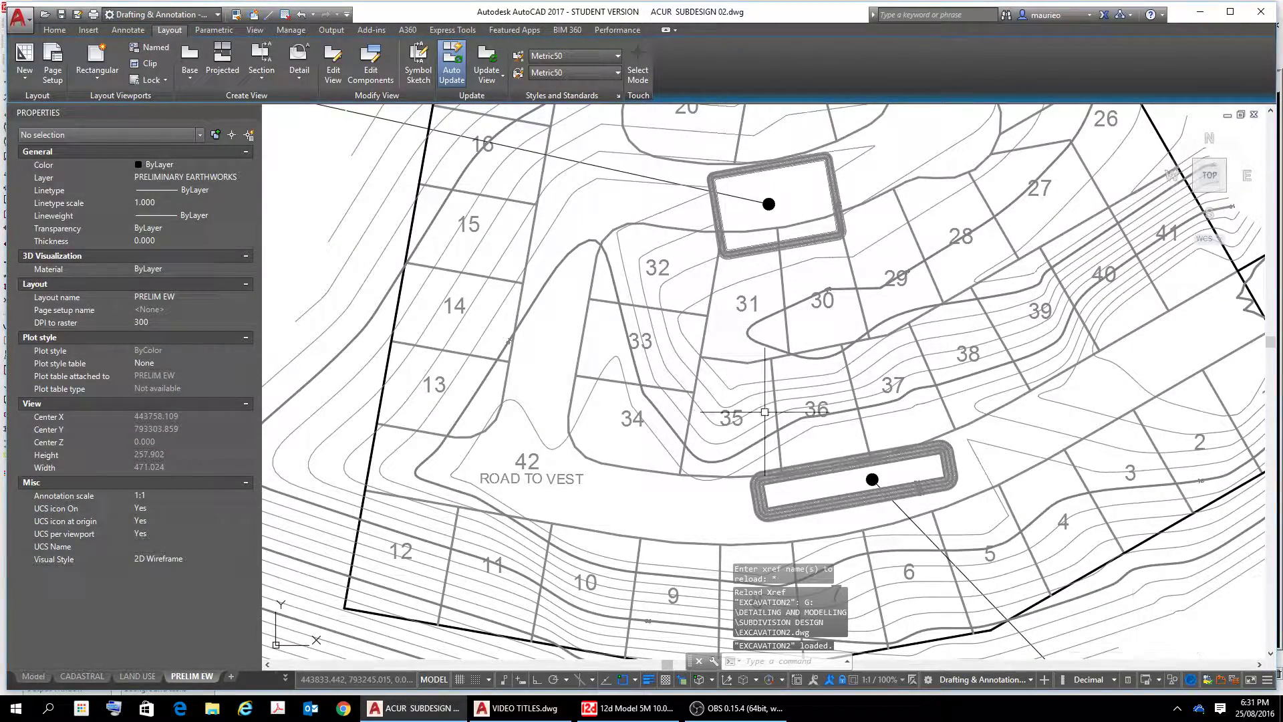
Examine the major and minor contour lineweights across the lots and around the unsuitable excavation on the PRELIM EW sheet
scroll(695, 356, down, 3)
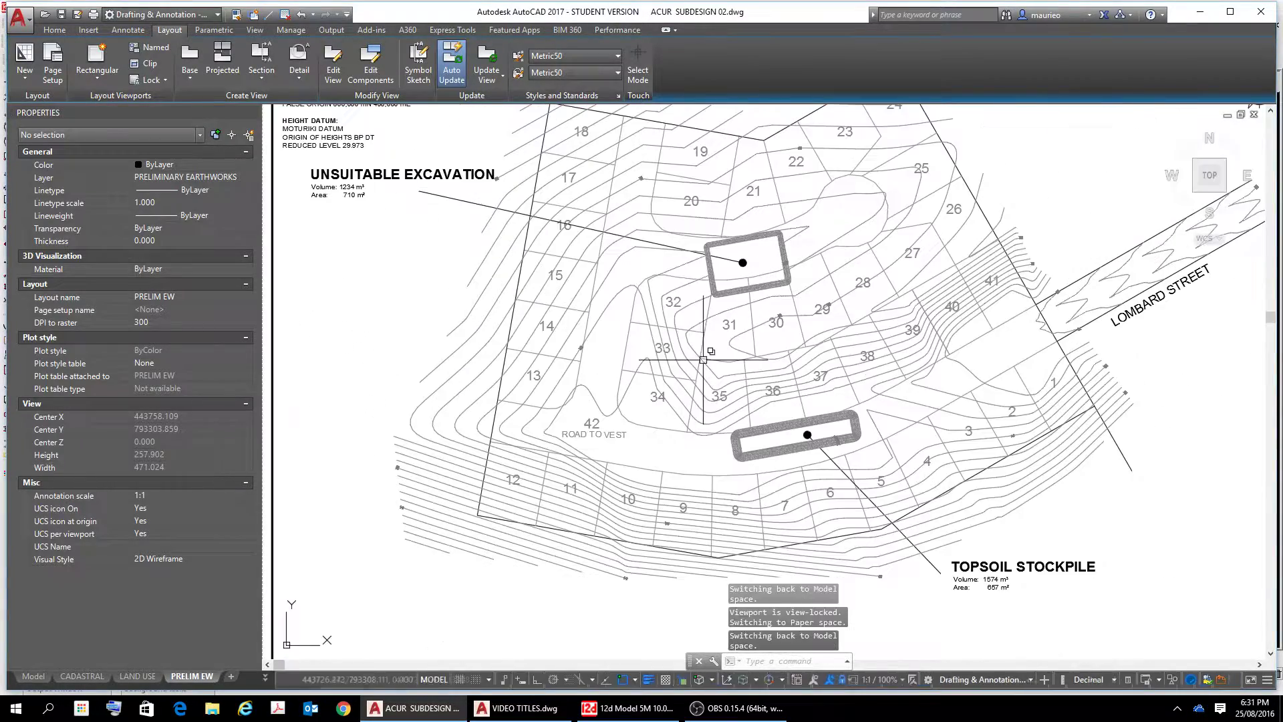
scroll(695, 357, up, 3)
scroll(755, 370, up, 4)
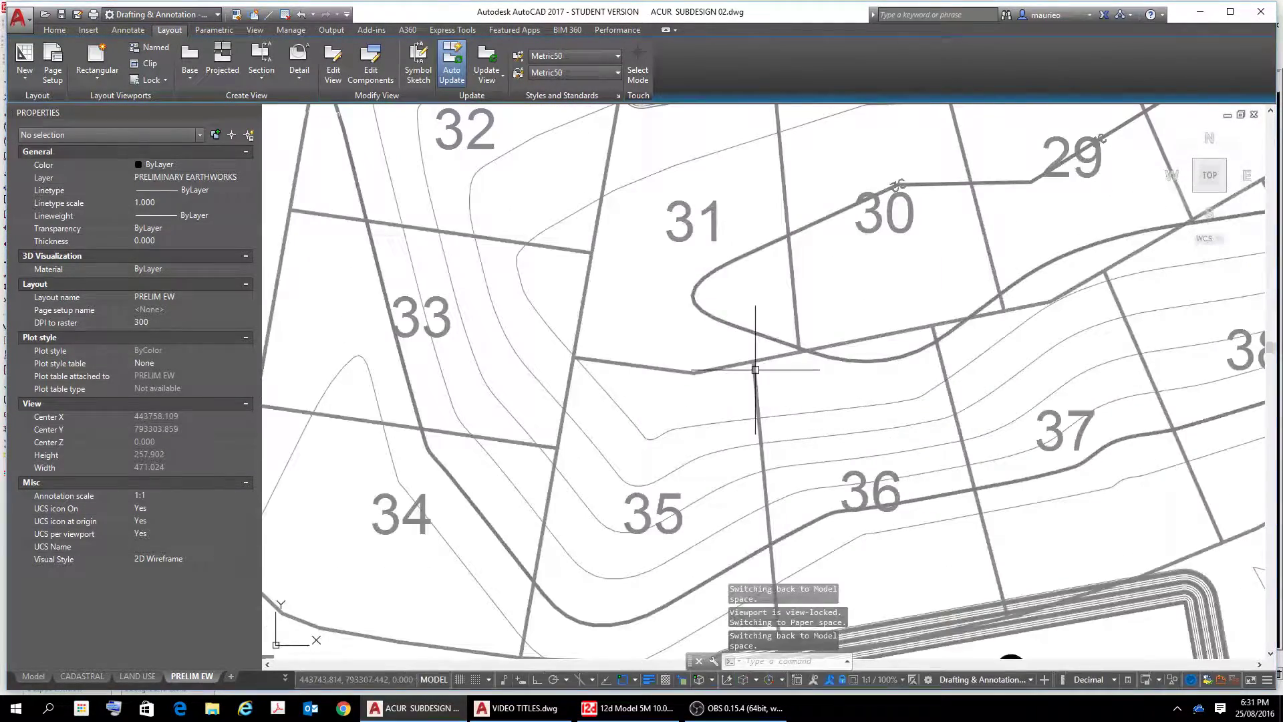
middle_drag(755, 369, 692, 375)
double_click(573, 409)
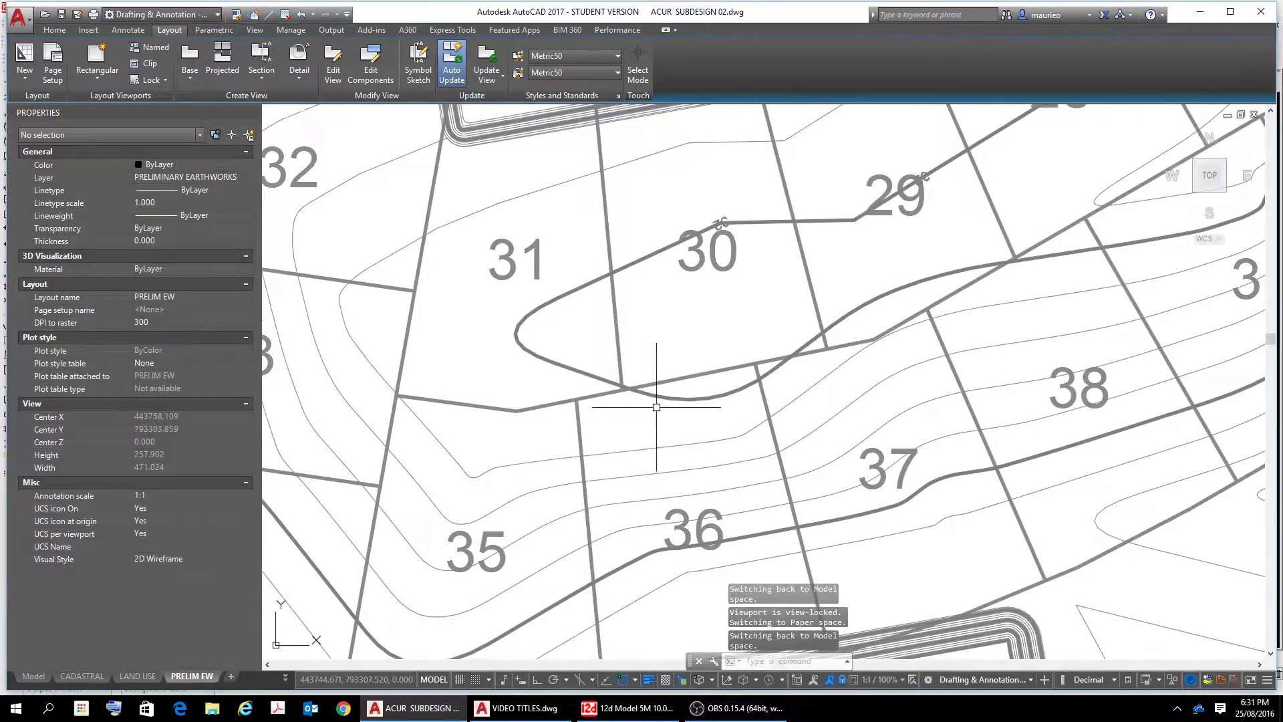
scroll(669, 404, down, 2)
mouse_move(738, 394)
middle_down()
mouse_move(400, 375)
mouse_move(593, 369)
mouse_move(630, 237)
mouse_move(619, 115)
middle_up()
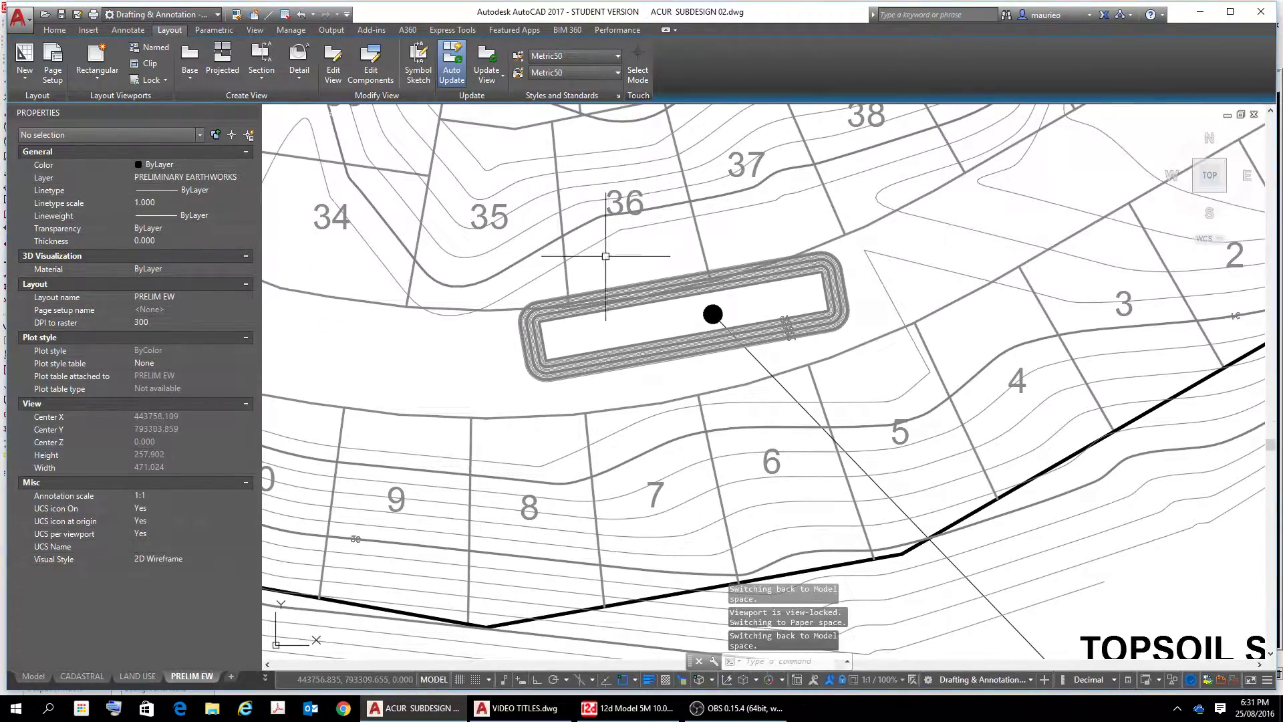
scroll(611, 278, down, 2)
middle_drag(571, 443, 769, 648)
scroll(768, 648, down, 2)
scroll(702, 414, up, 5)
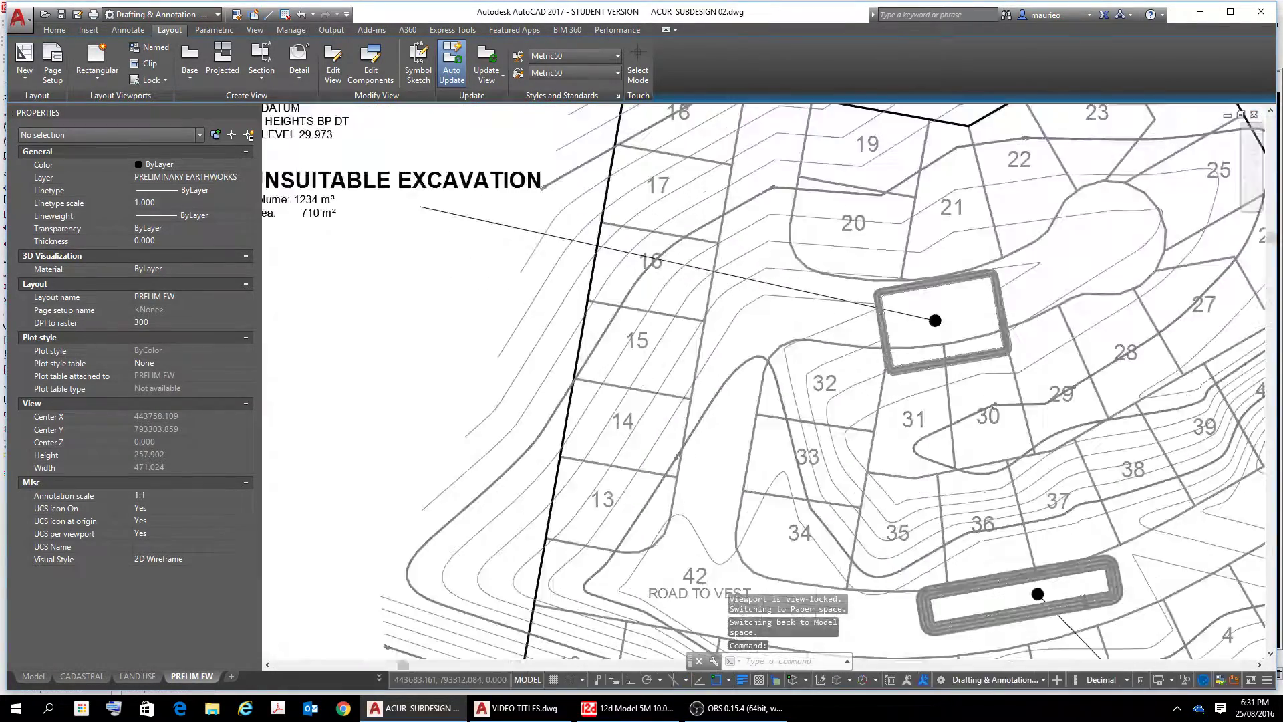
scroll(704, 442, down, 3)
scroll(704, 442, up, 1)
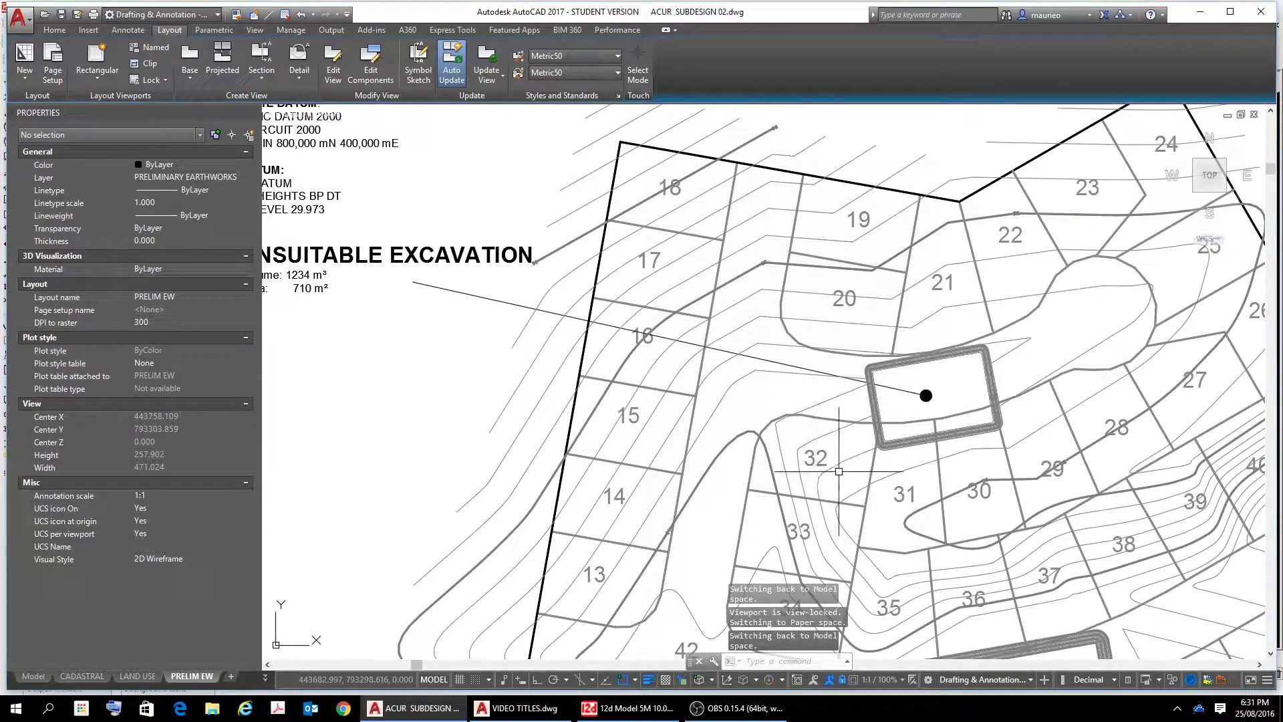
scroll(839, 471, down, 4)
scroll(838, 471, up, 2)
middle_drag(629, 265, 654, 328)
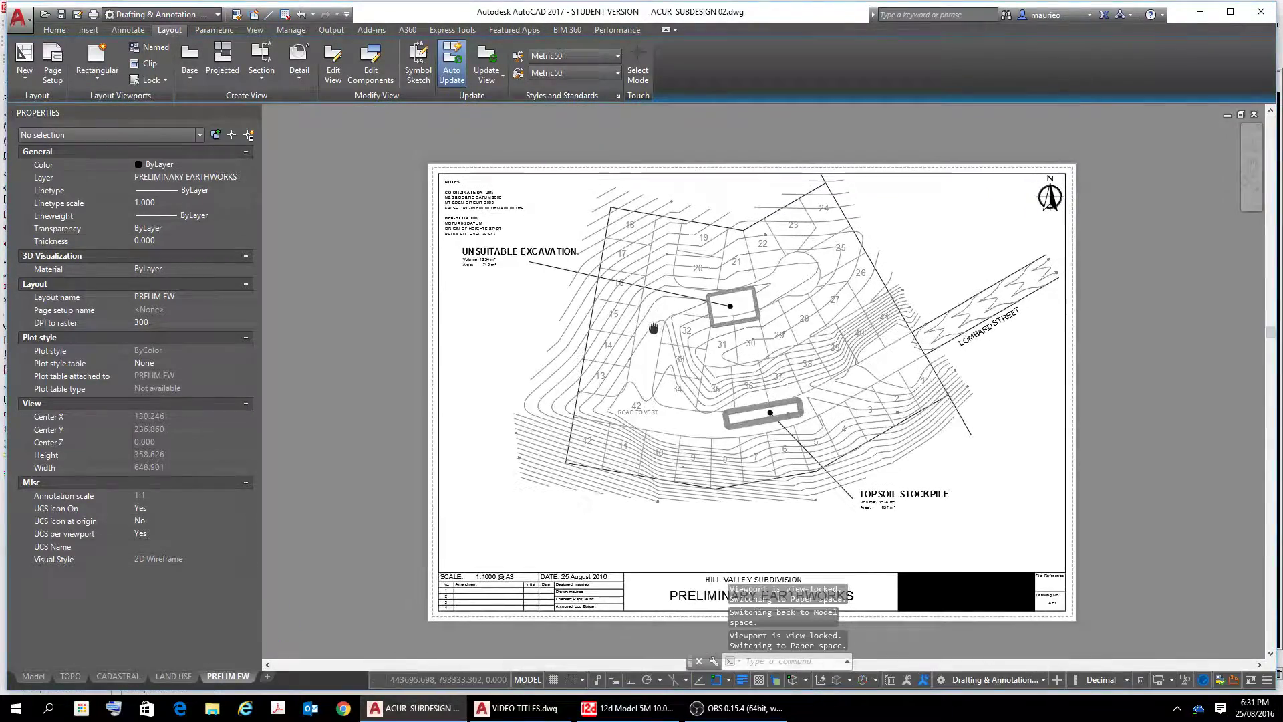
double_click(653, 328)
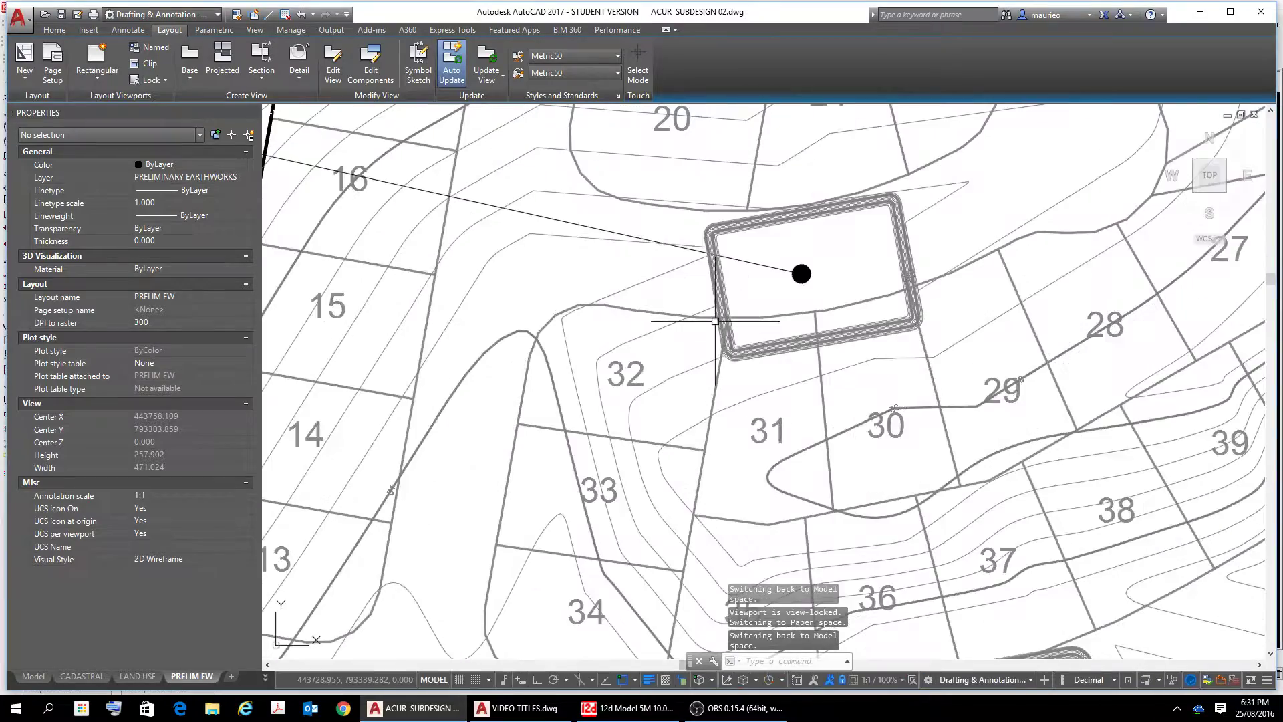
scroll(714, 320, up, 2)
scroll(724, 324, down, 2)
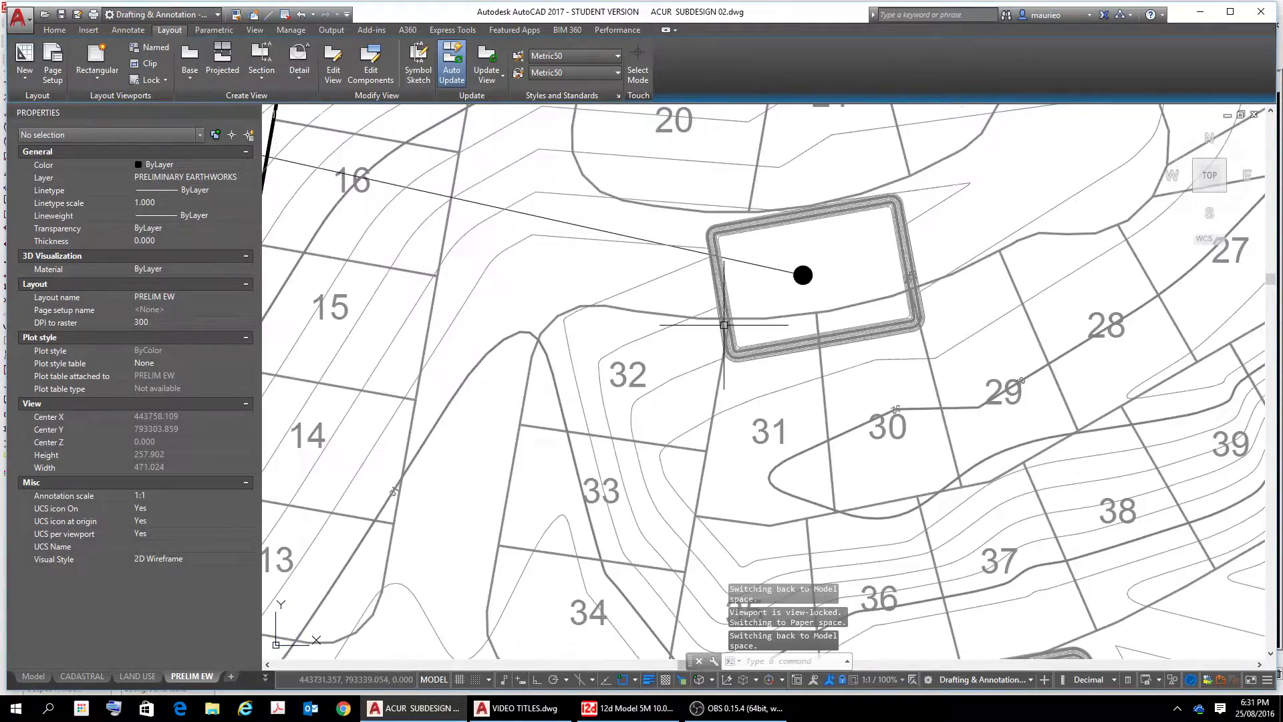
scroll(874, 591, down, 2)
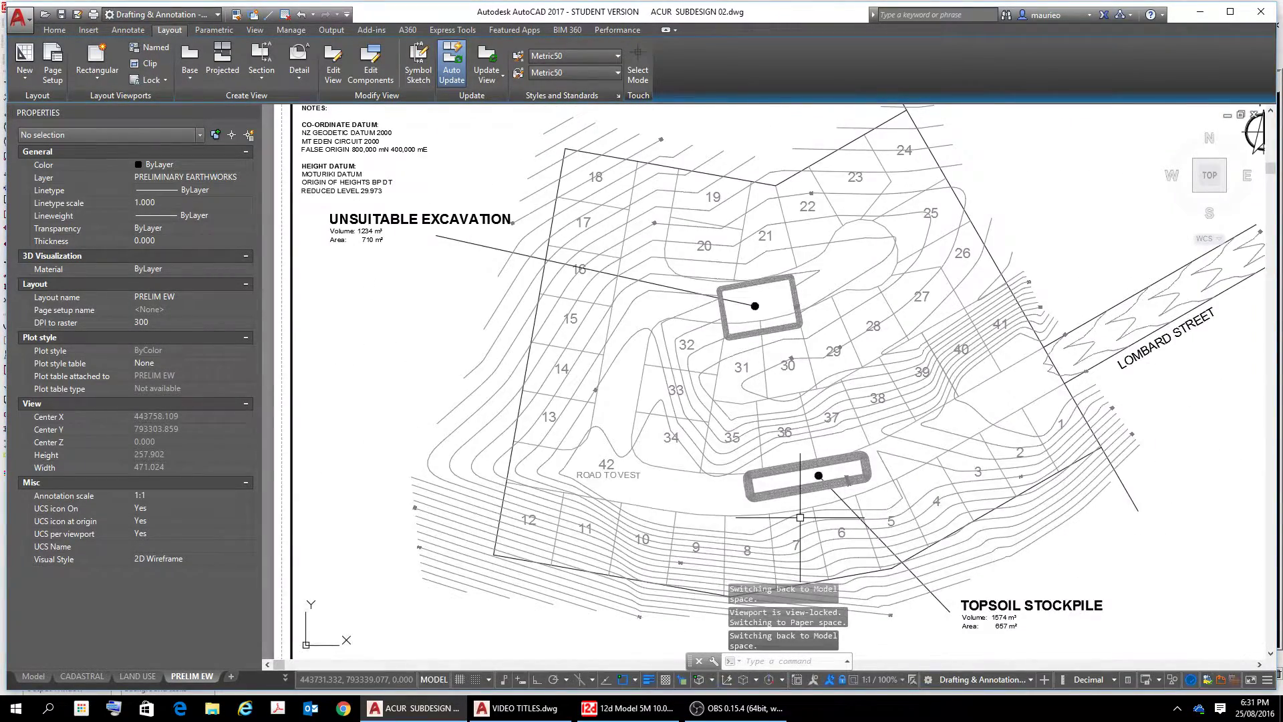
Examine the lineweights of the topsoil stockpile contours and the ground contours south of it
scroll(799, 517, up, 5)
scroll(647, 421, up, 2)
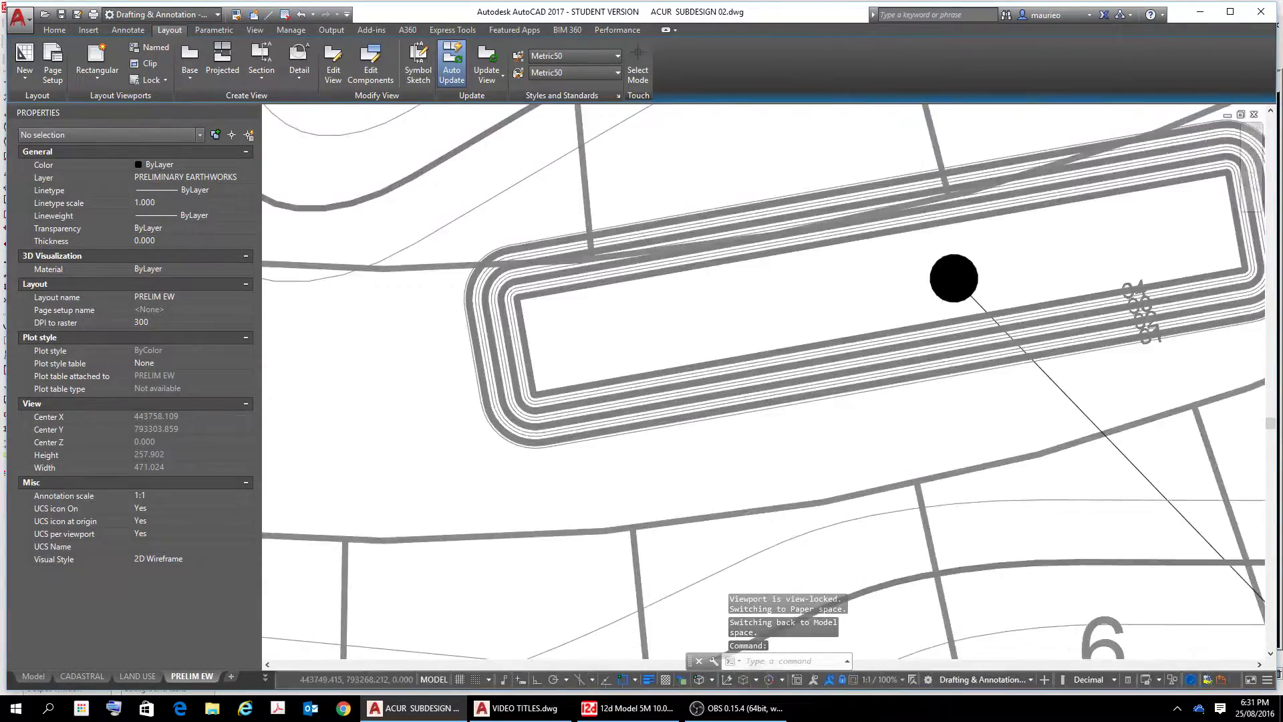
scroll(616, 428, up, 2)
scroll(616, 428, down, 4)
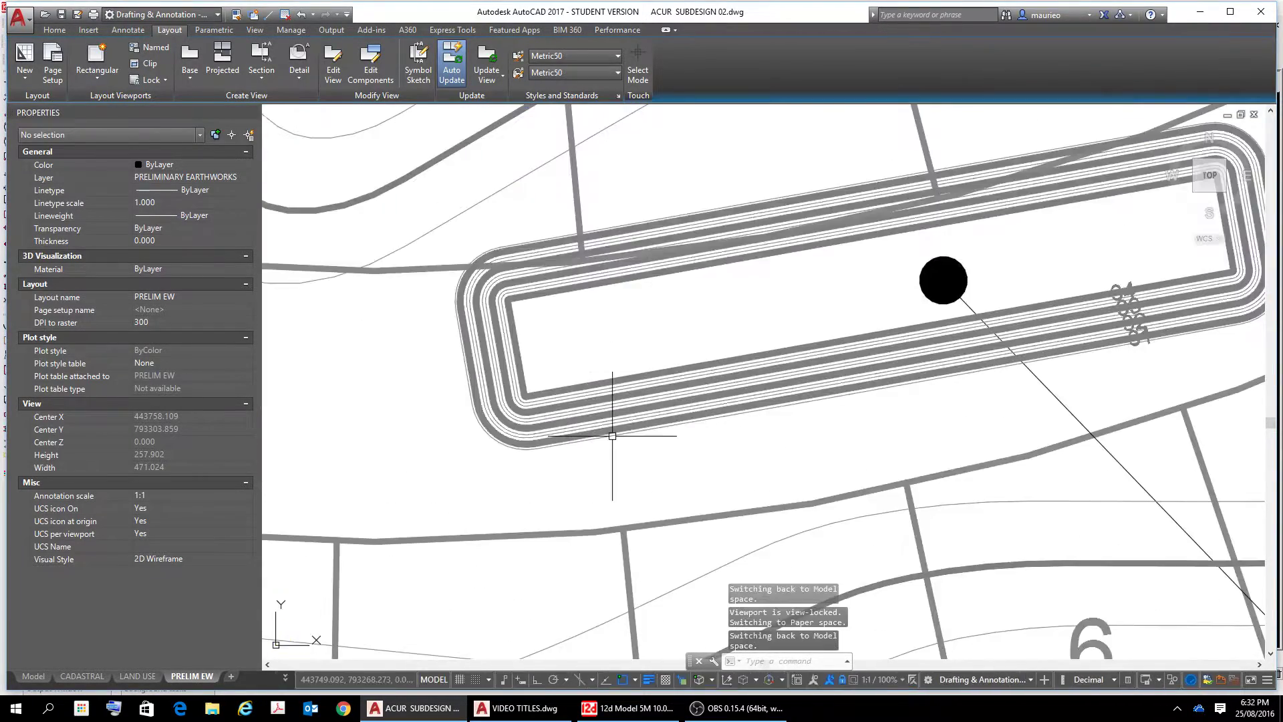
scroll(834, 500, down, 2)
scroll(835, 500, up, 2)
middle_drag(834, 500, 794, 382)
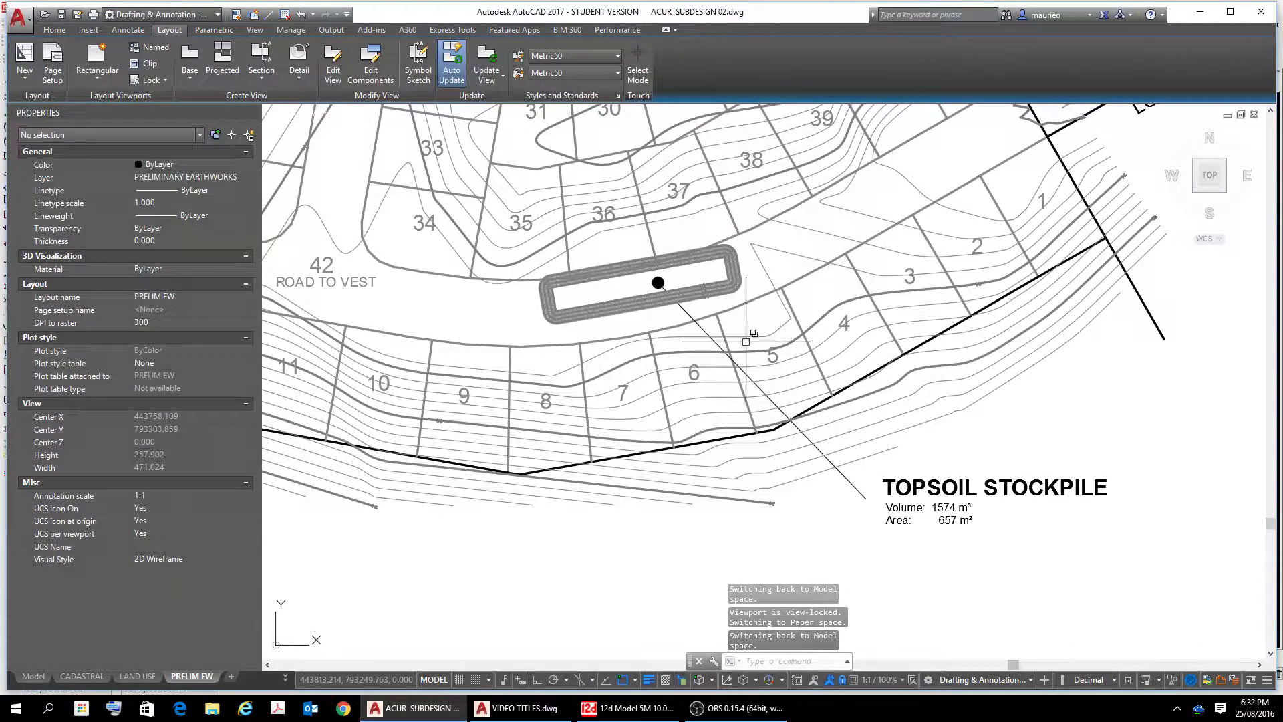
Open the EXCAVATION2 reference for in-place editing from the stockpile linework, with all nested objects selected automatically
scroll(678, 309, up, 10)
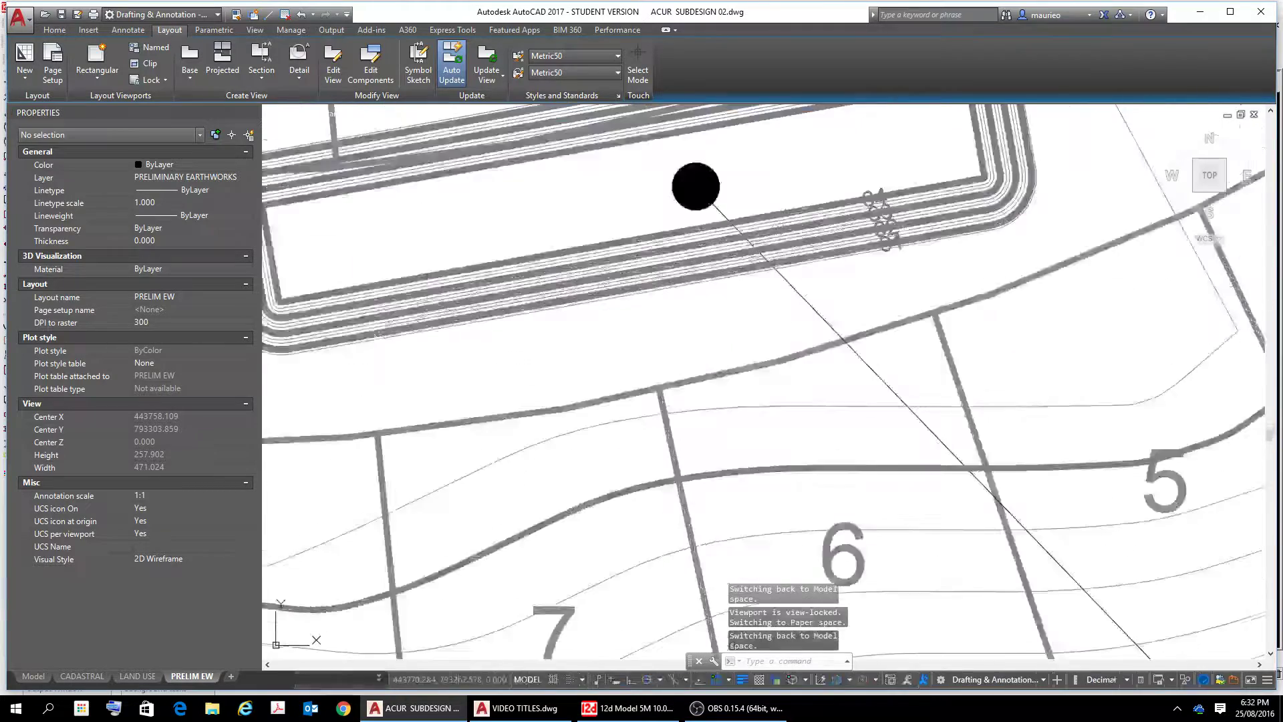
click(675, 290)
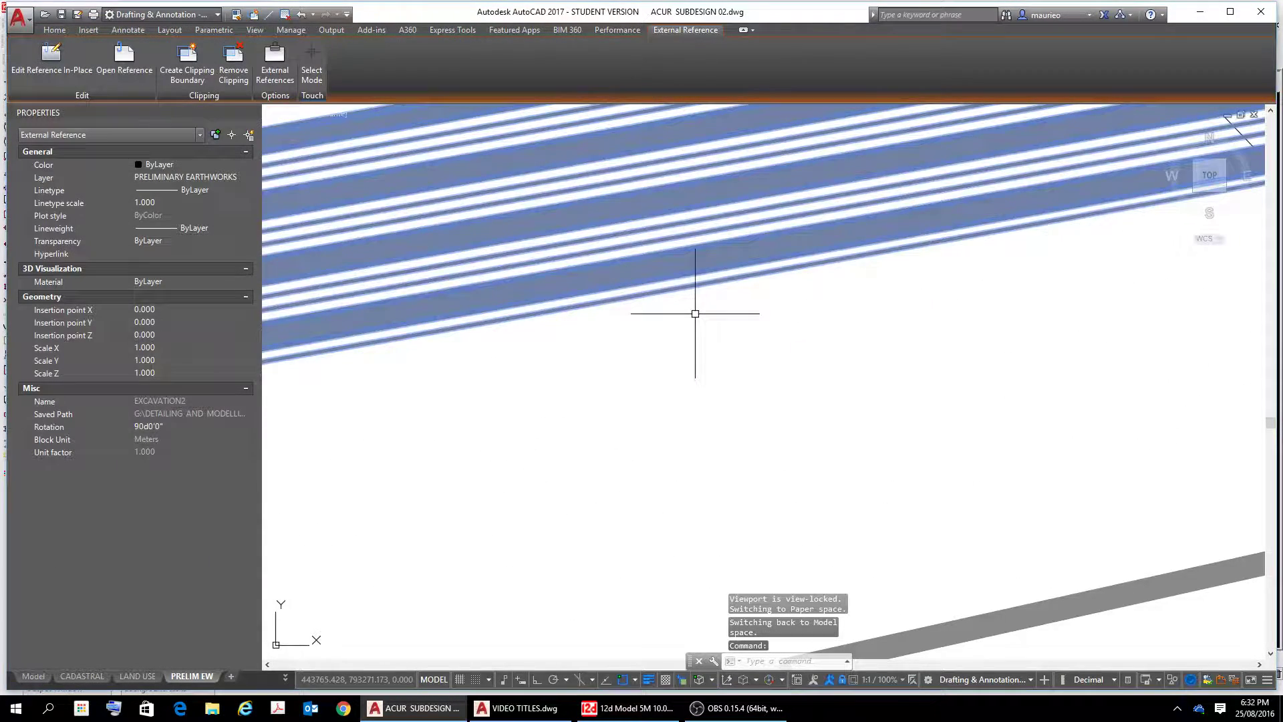
key(Escape)
key(Escape)
key(Escape)
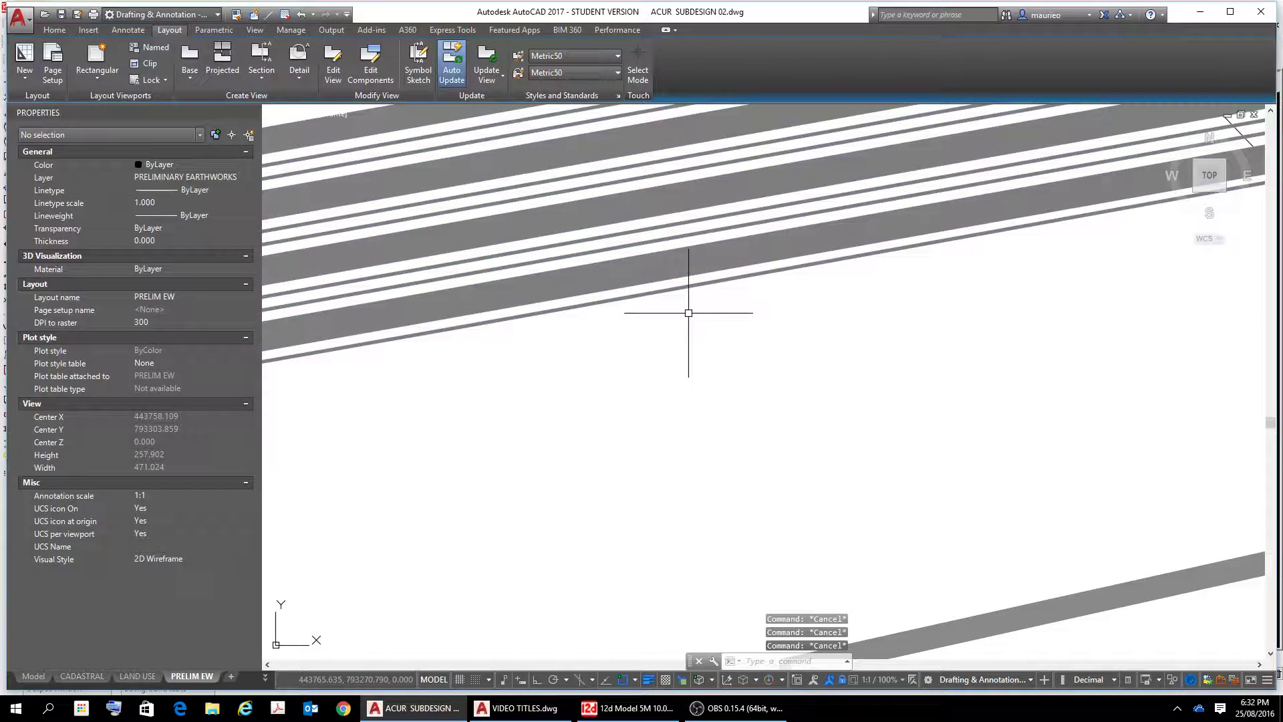
double_click(750, 274)
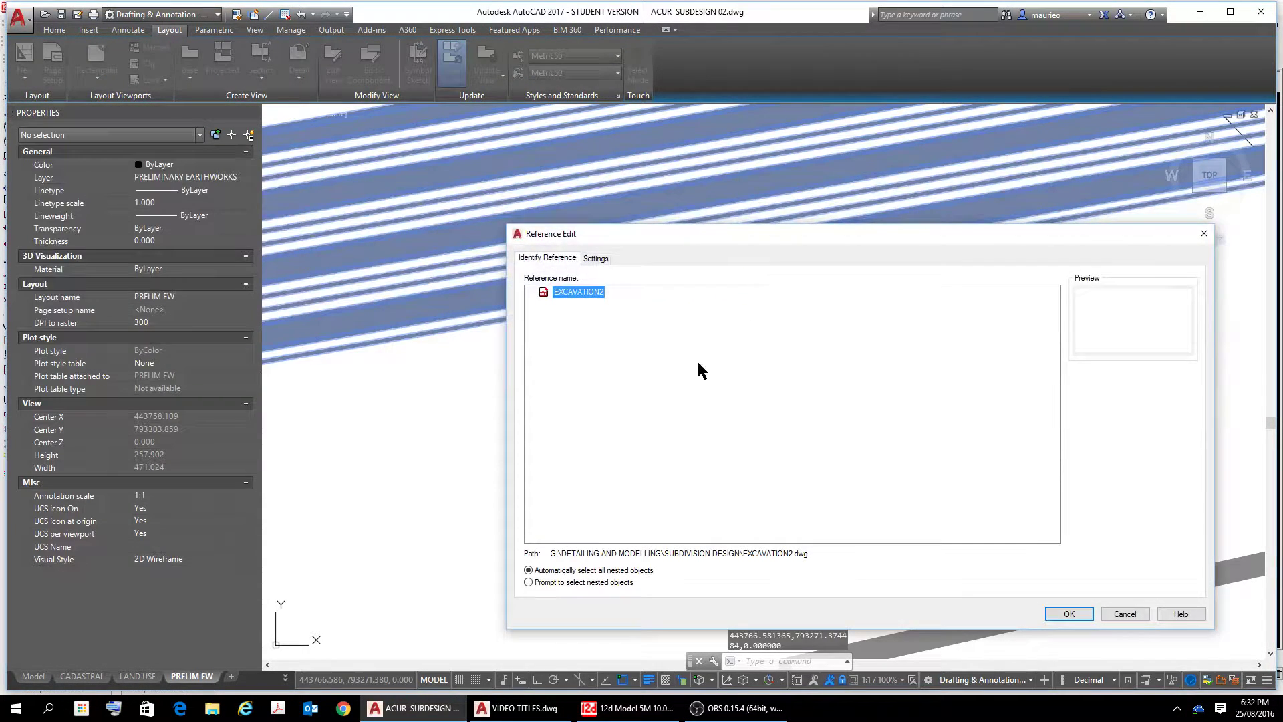
click(1060, 608)
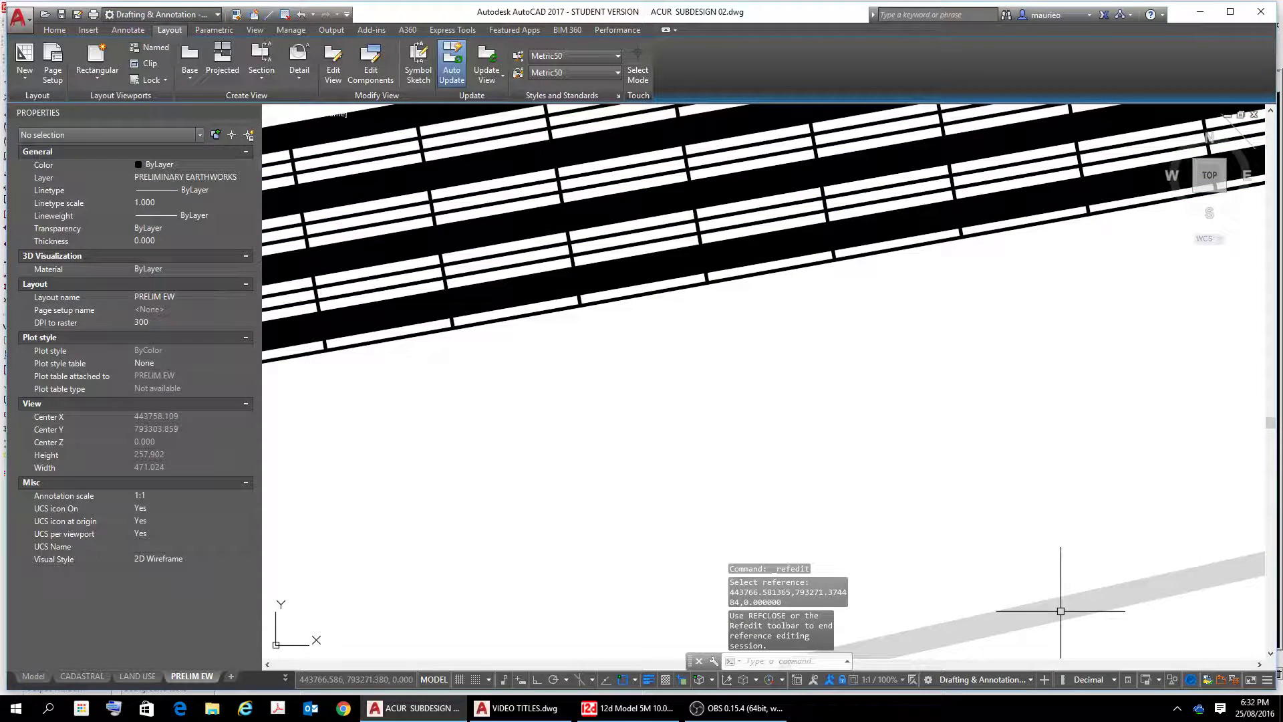
Select the outermost polyline around the topsoil stockpile to check its layer, and examine the surrounding contours
click(630, 299)
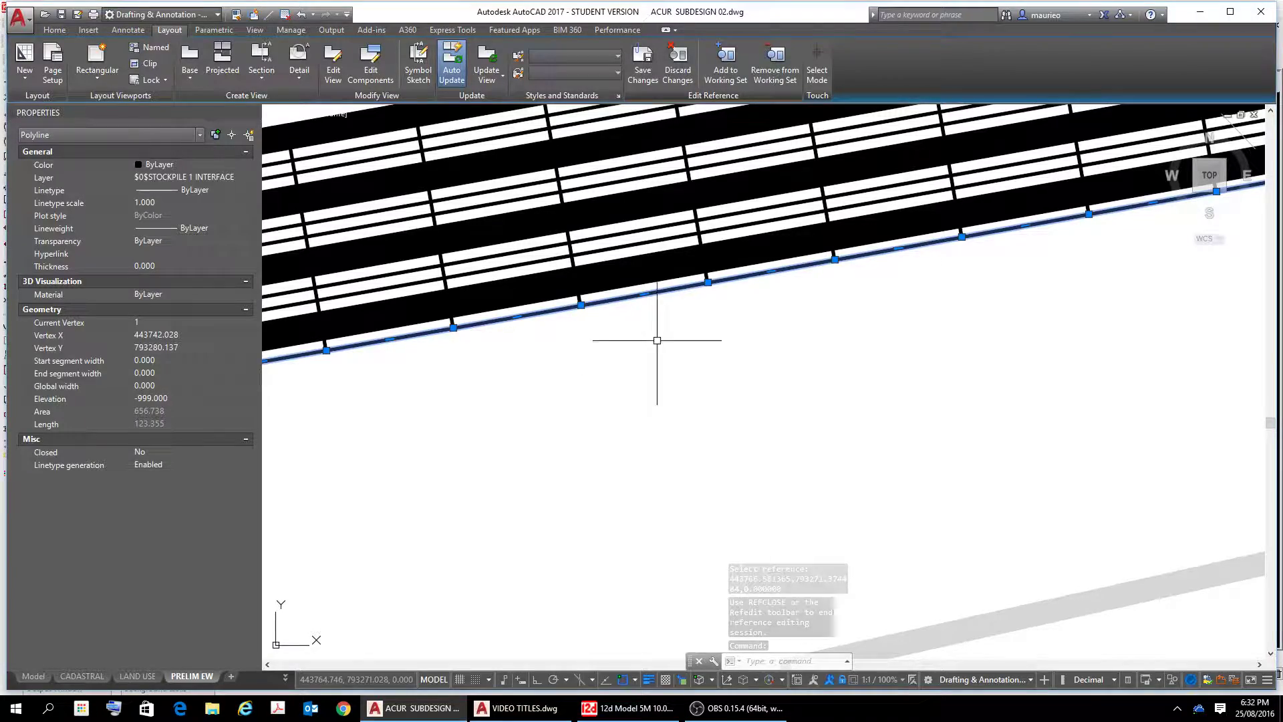
scroll(559, 401, down, 5)
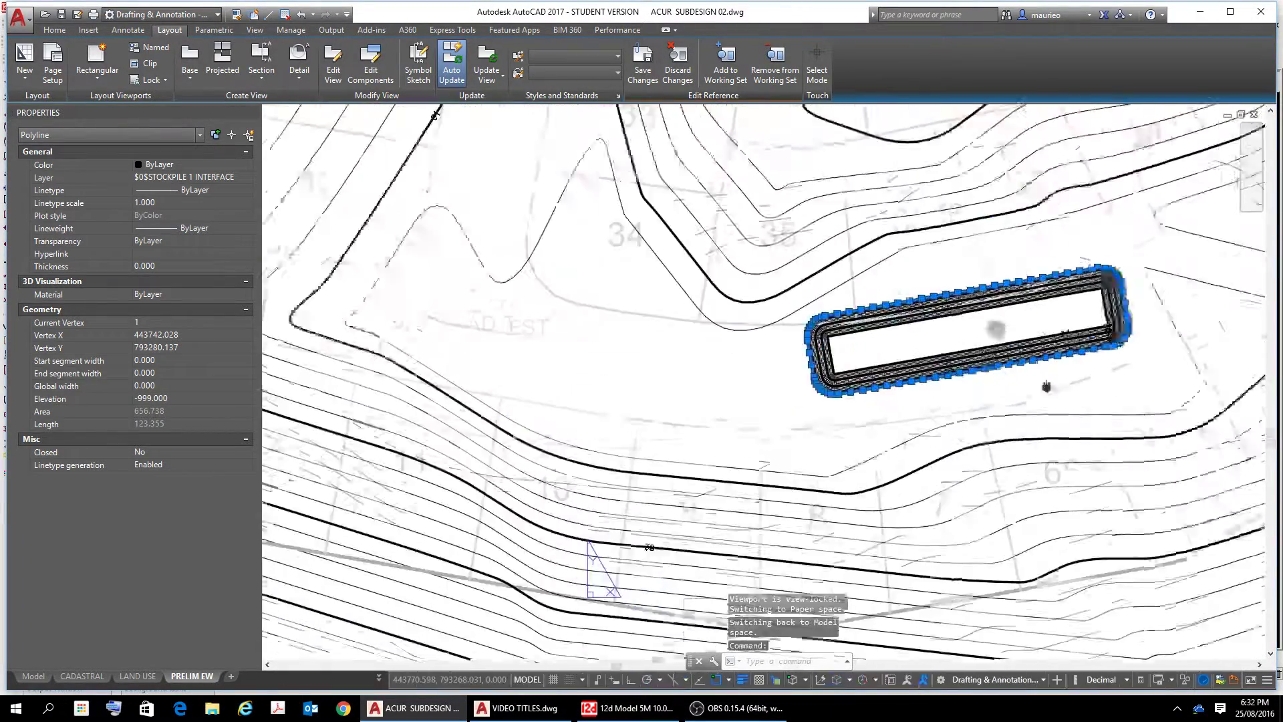
scroll(942, 342, up, 6)
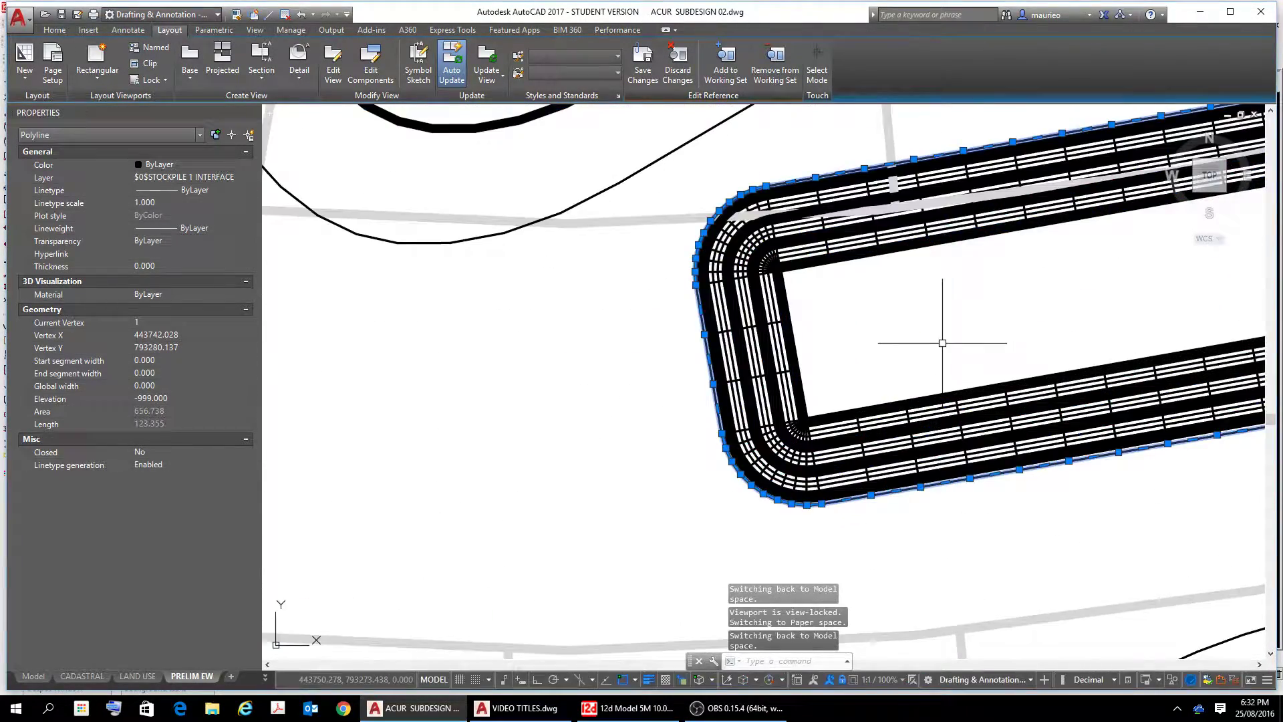
scroll(942, 342, down, 6)
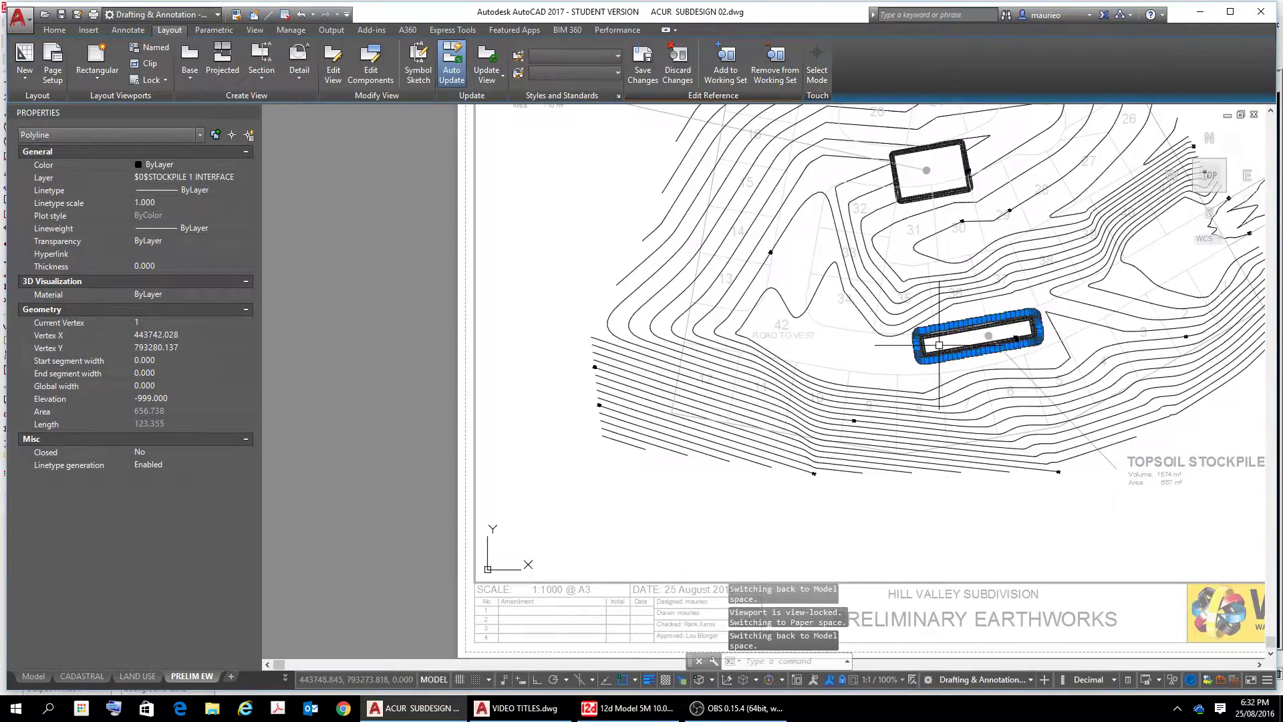
scroll(949, 174, up, 6)
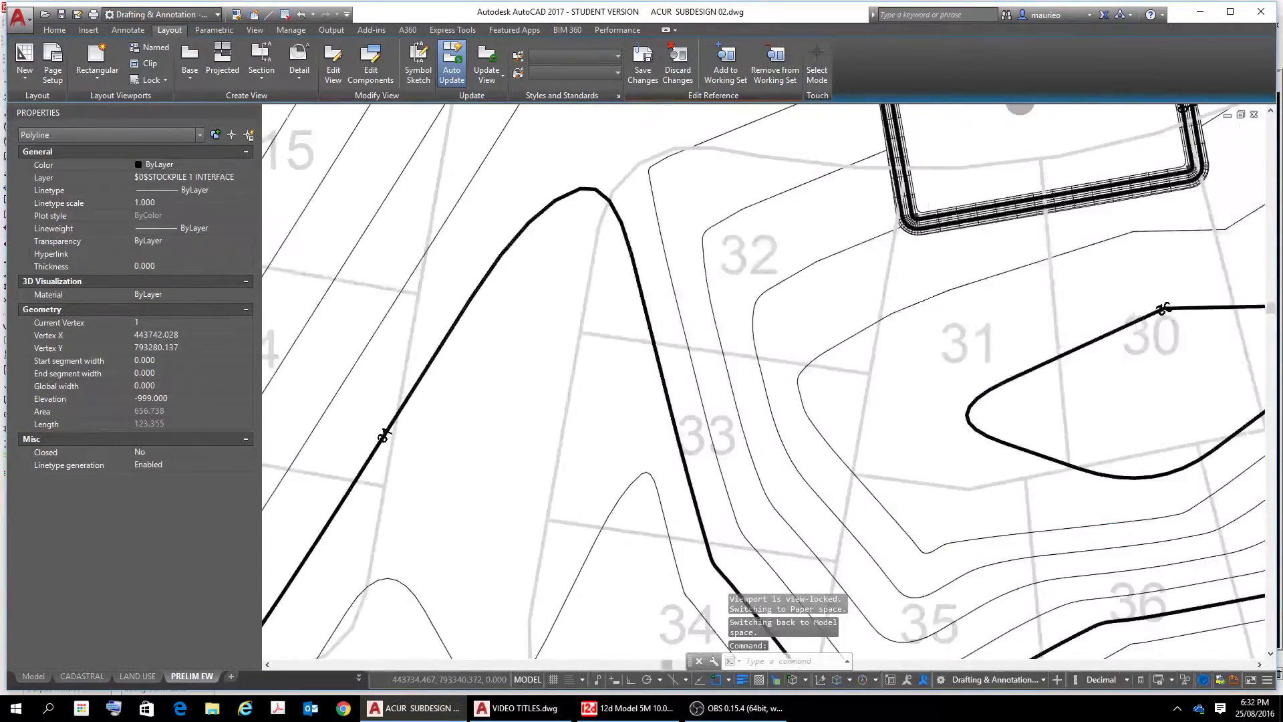
scroll(951, 172, down, 2)
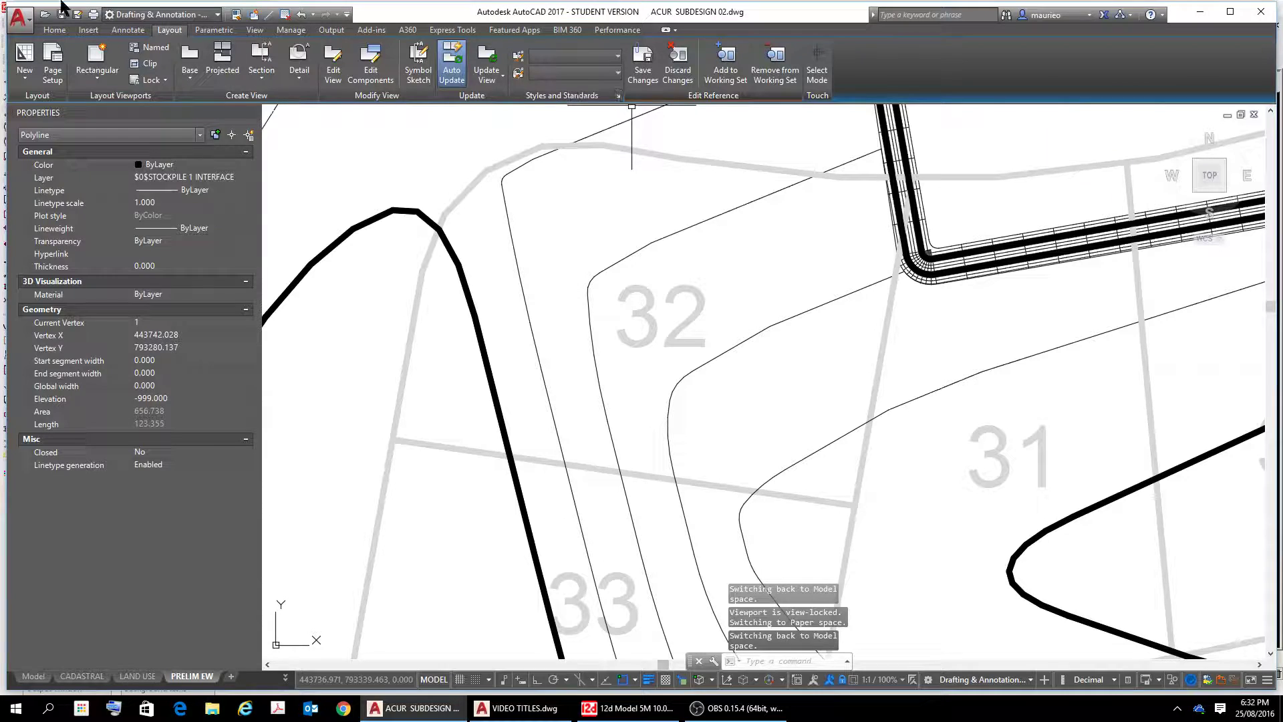
Review the drawing's layer list for the stockpile, unsuitable area and EXCAVATION2 layers, and clear the selection
click(48, 32)
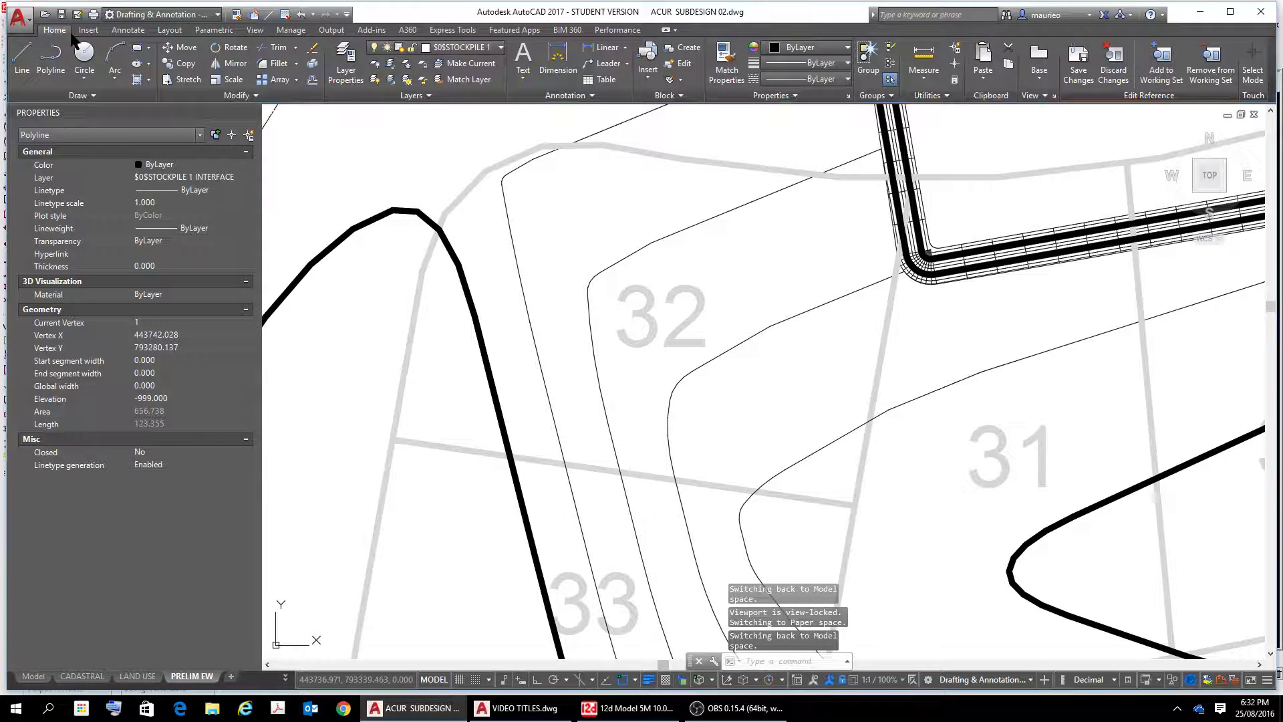
click(498, 49)
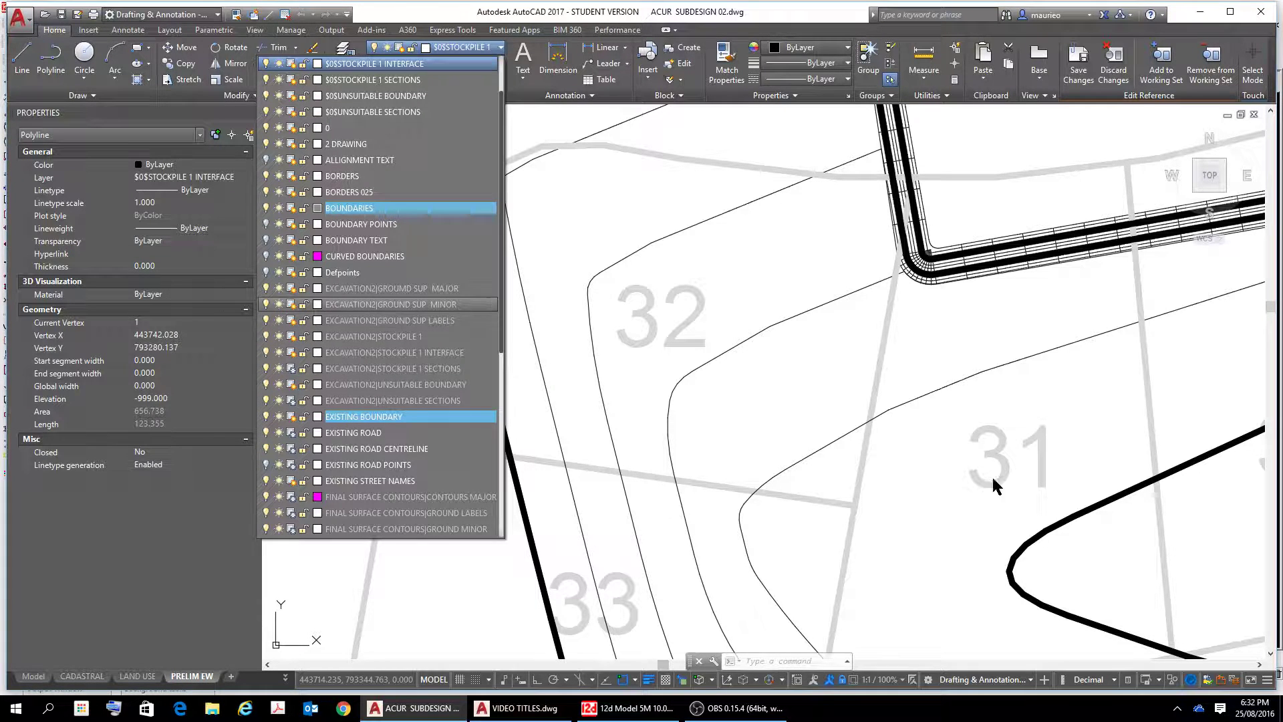
key(Escape)
key(Escape)
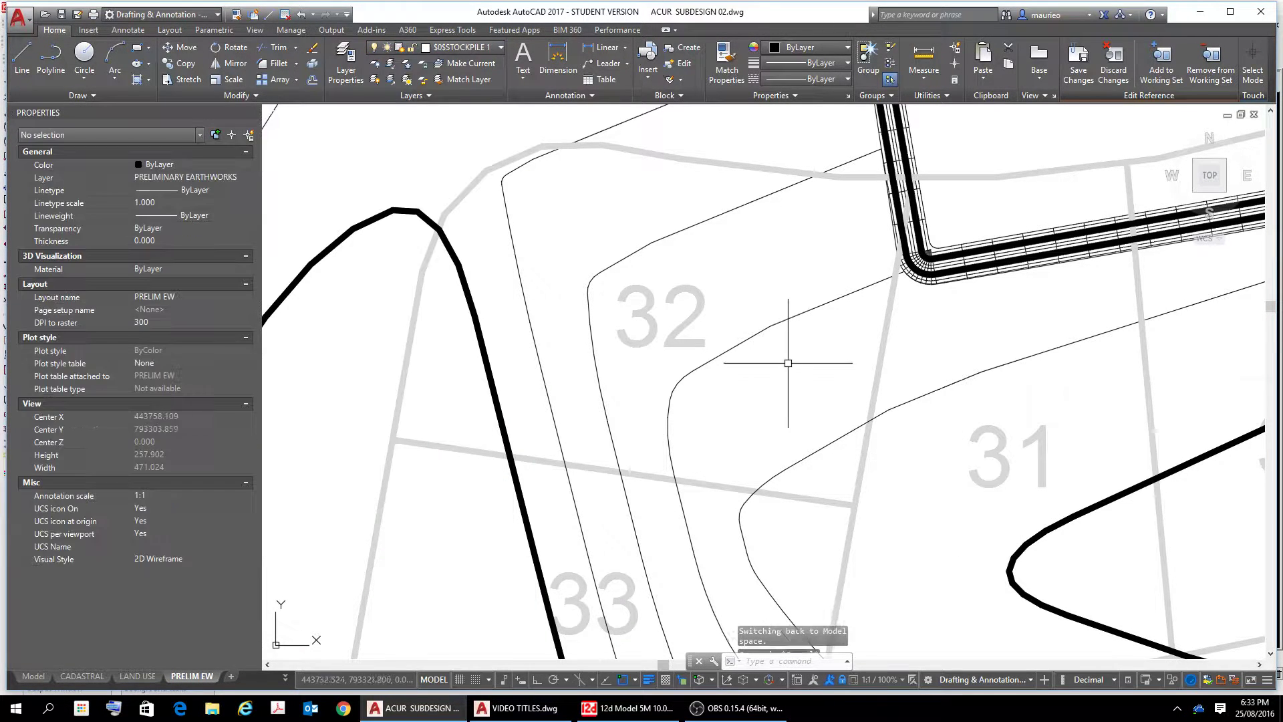
Select a short cross line on the unsuitable excavation's southern edge to check its layer, and clear the selection
scroll(938, 446, down, 3)
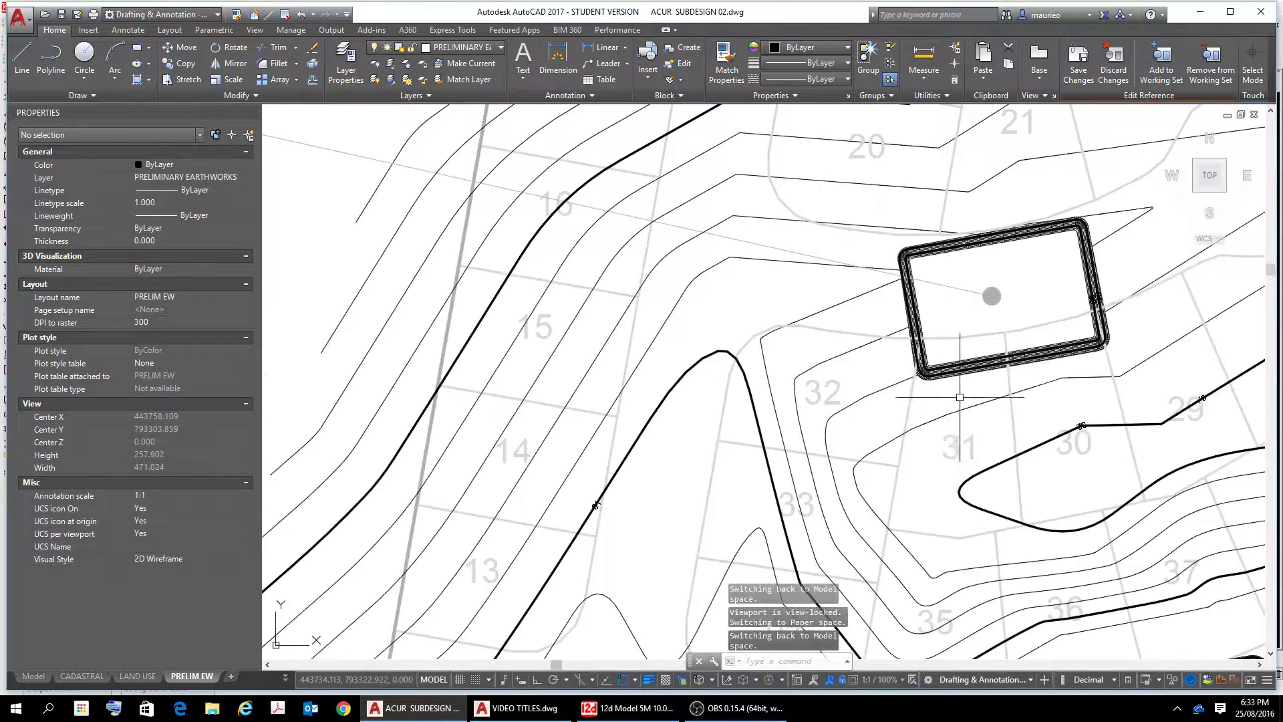
scroll(899, 201, up, 6)
scroll(899, 200, up, 3)
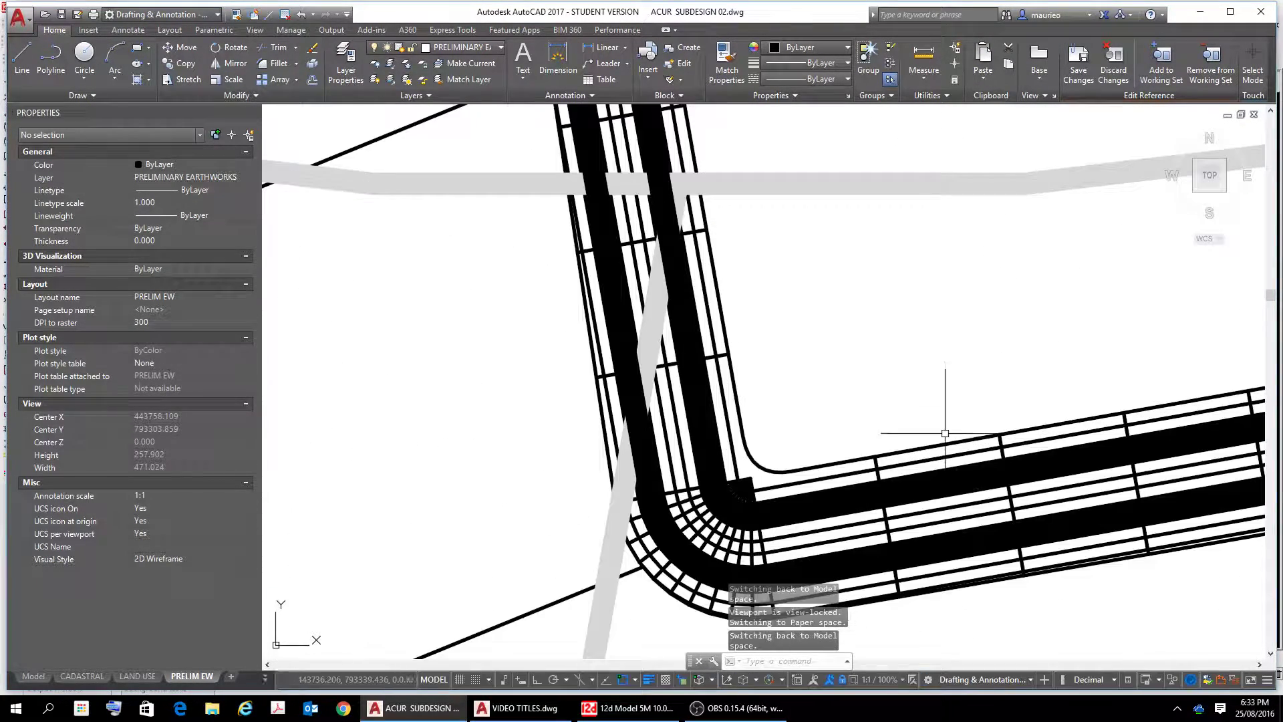
scroll(944, 435, up, 5)
scroll(863, 207, up, 3)
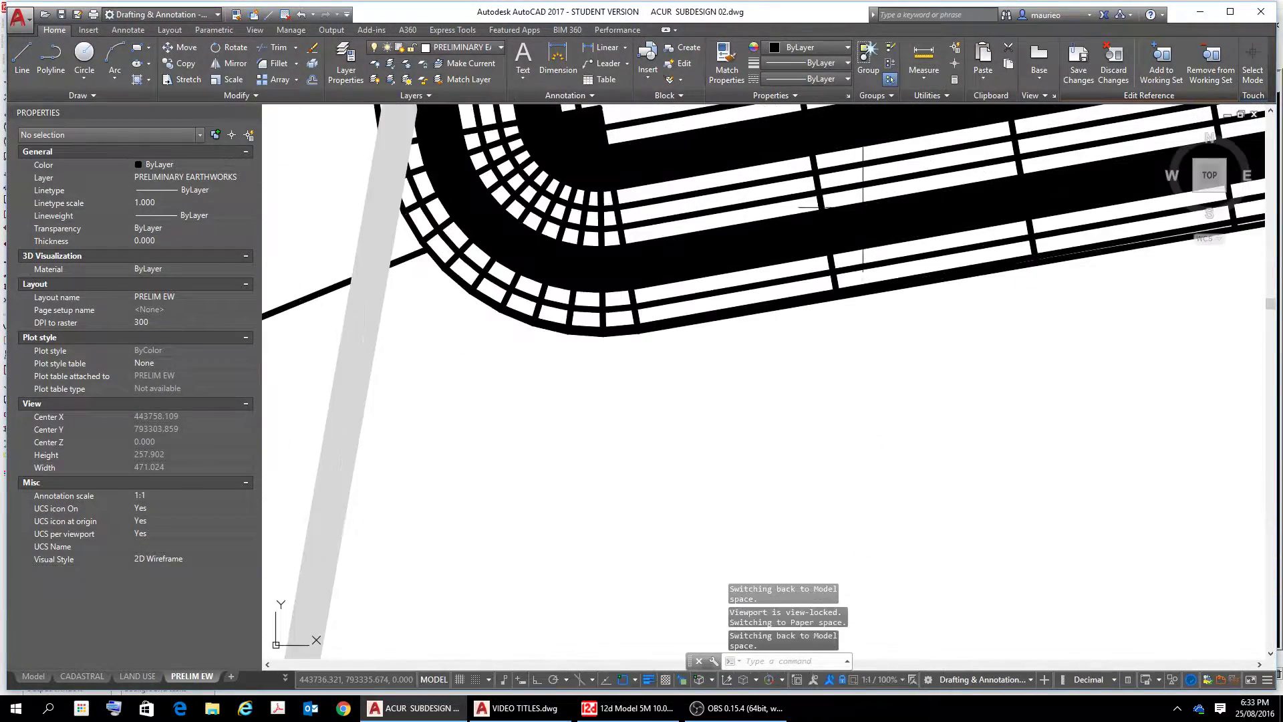
click(815, 181)
mouse_move(817, 183)
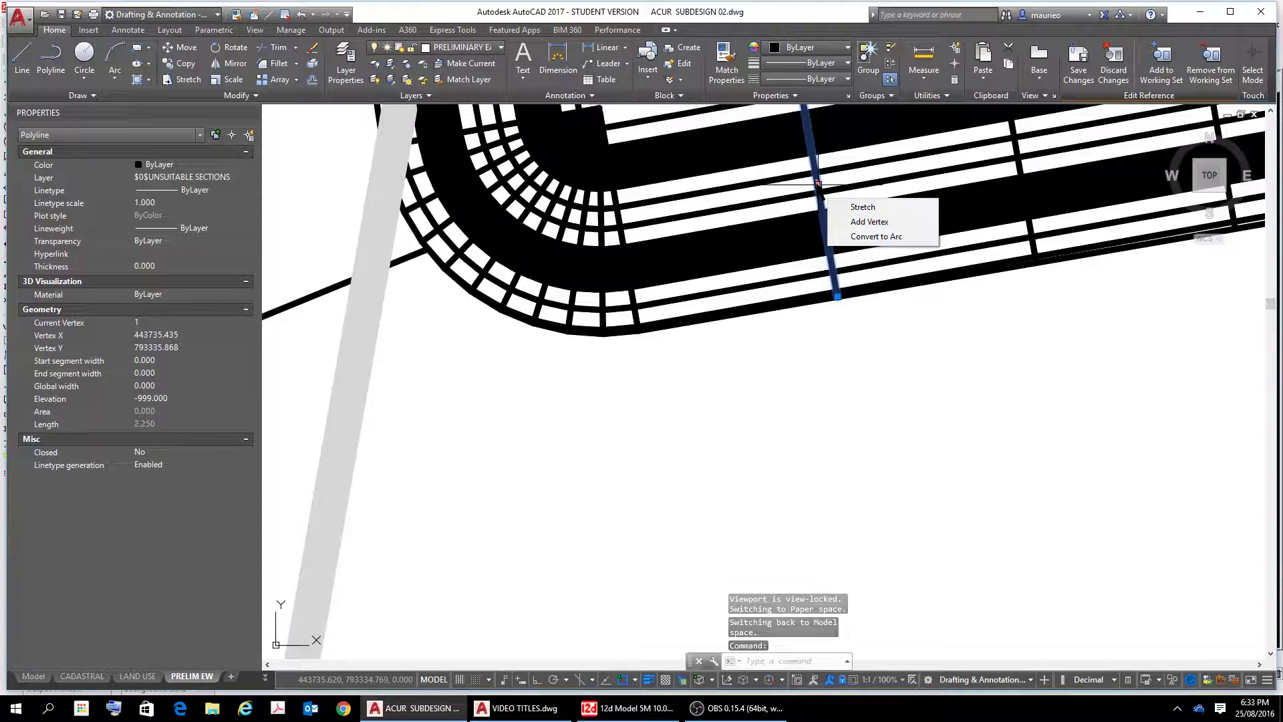
key(Escape)
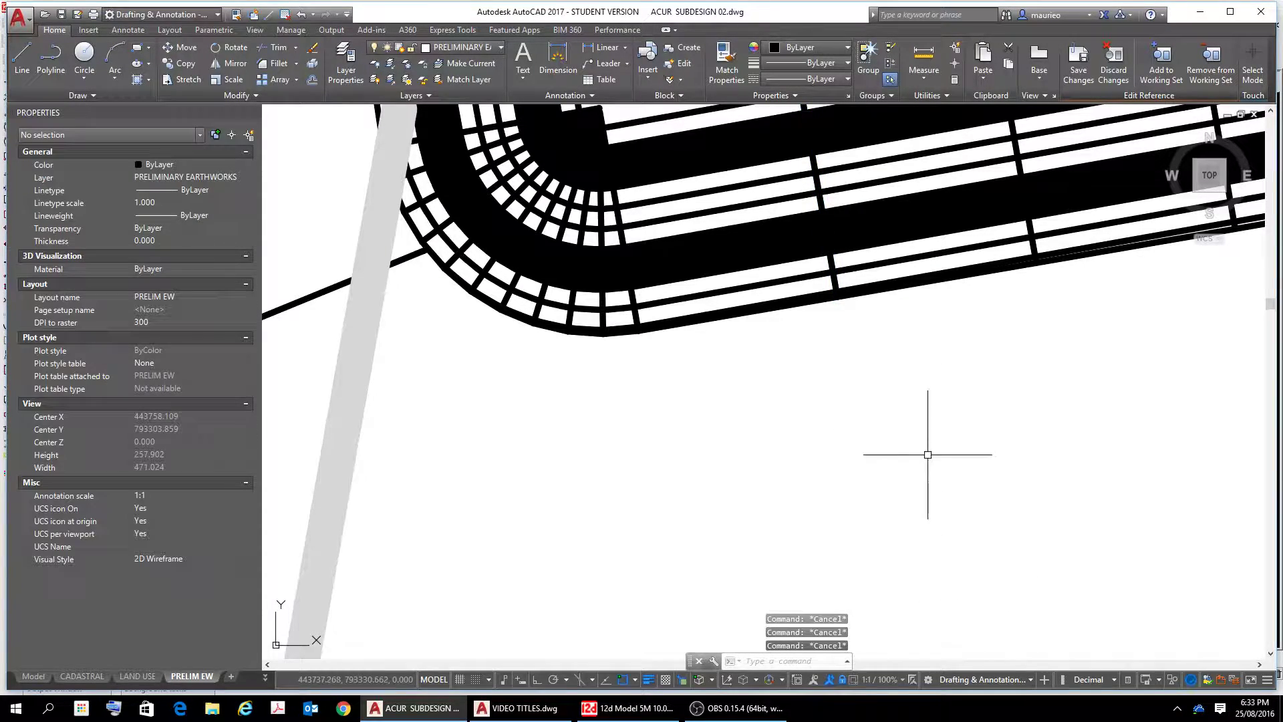
Save the EXCAVATION2 reference edits back to the reference and close the in-place editing session
scroll(895, 378, down, 5)
scroll(747, 309, down, 10)
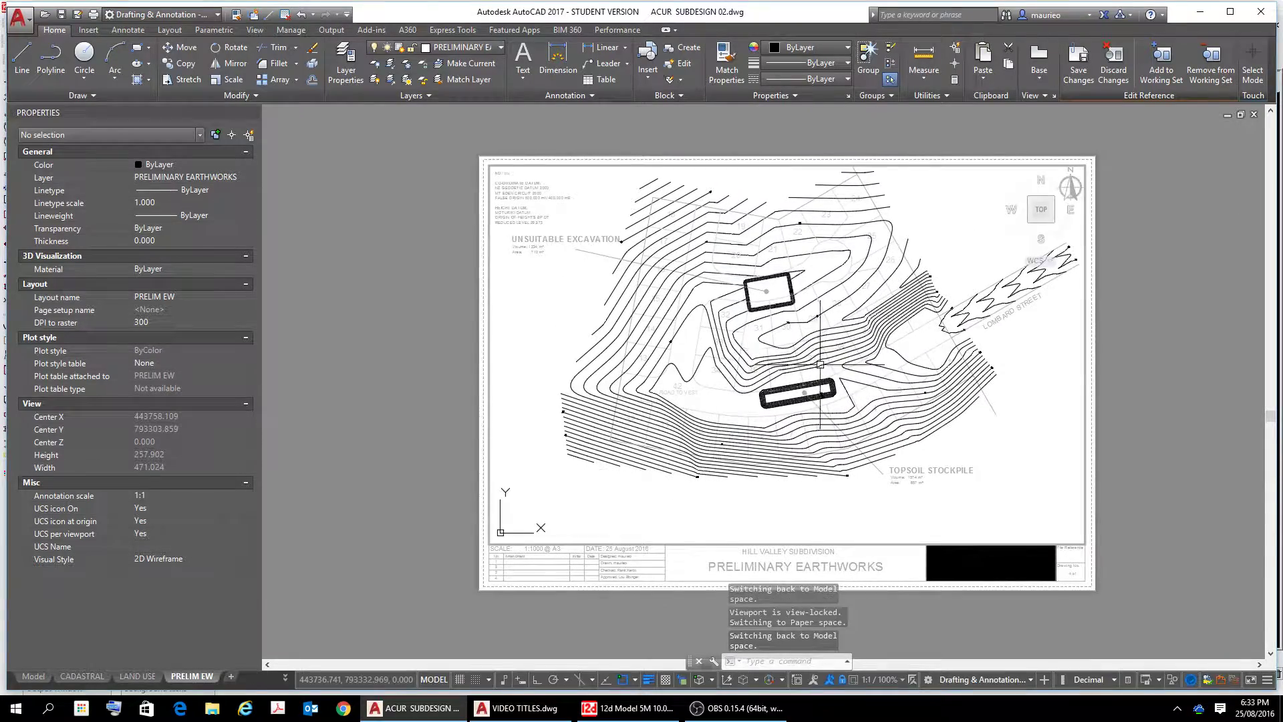
double_click(742, 314)
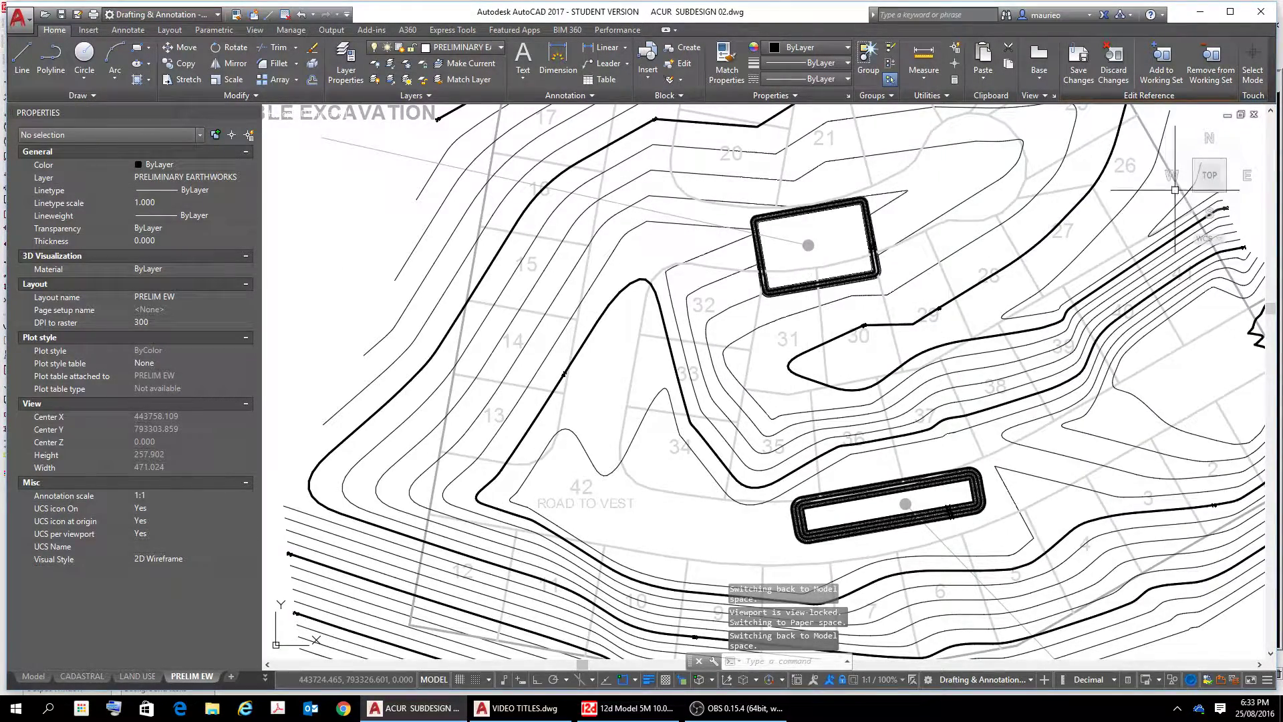
click(1078, 74)
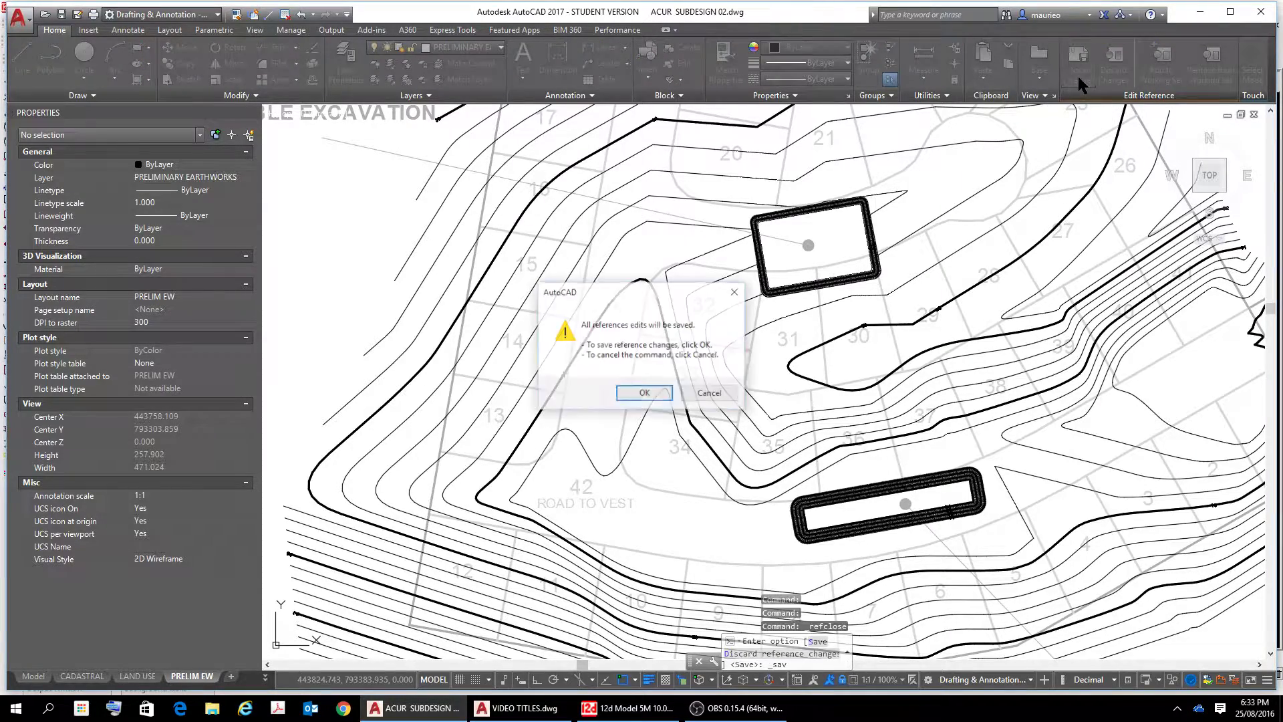
click(644, 393)
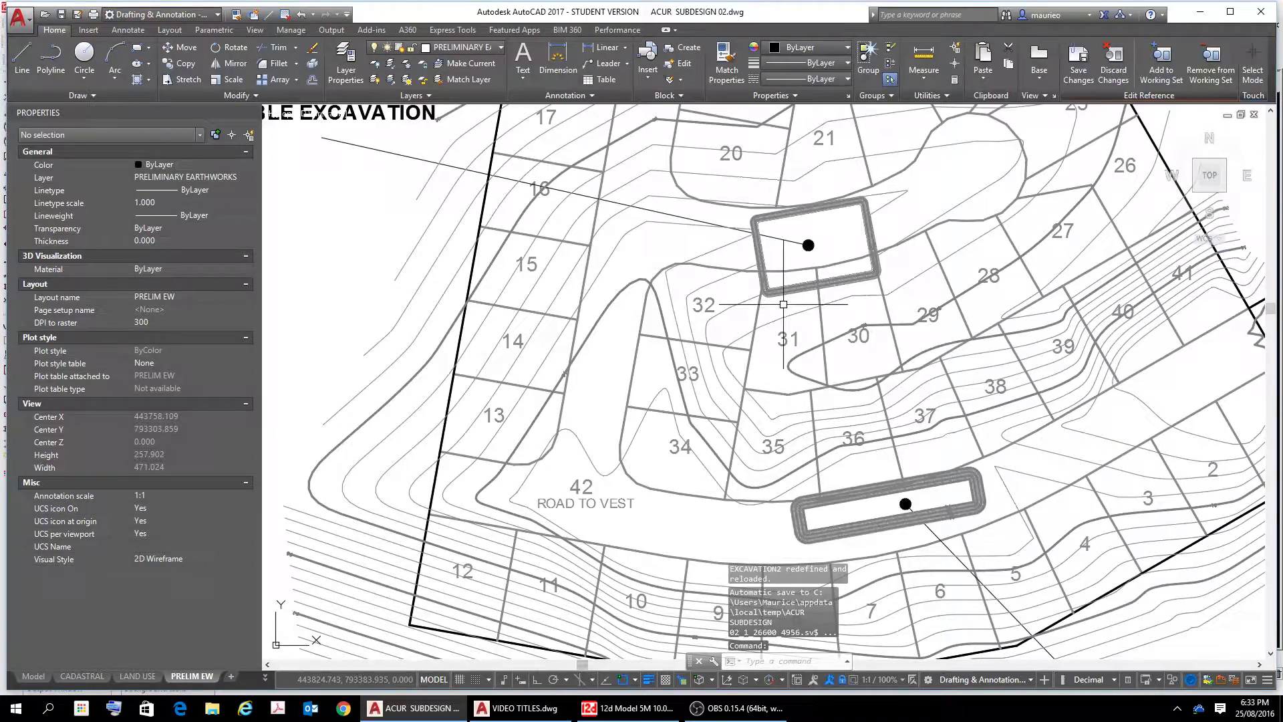
Examine the contour lineweights around lots 30 and 31, the unsuitable excavation and the topsoil stockpile
scroll(783, 304, up, 8)
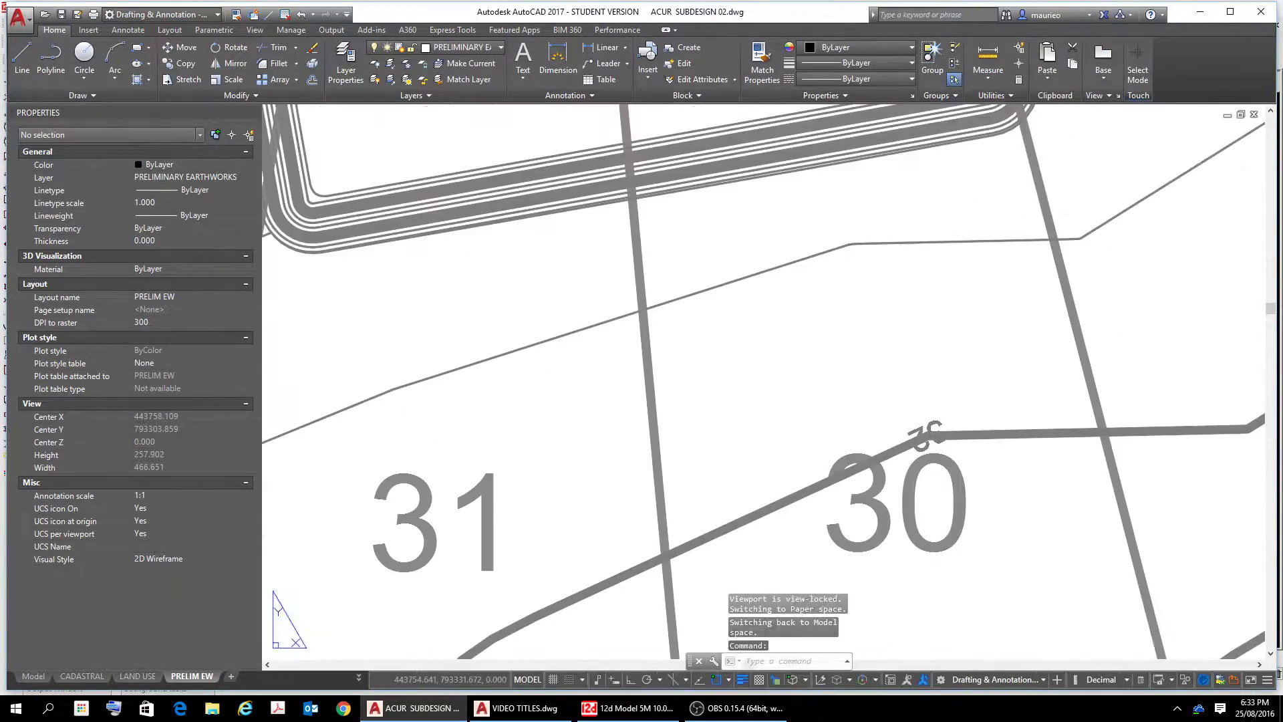
scroll(832, 290, down, 4)
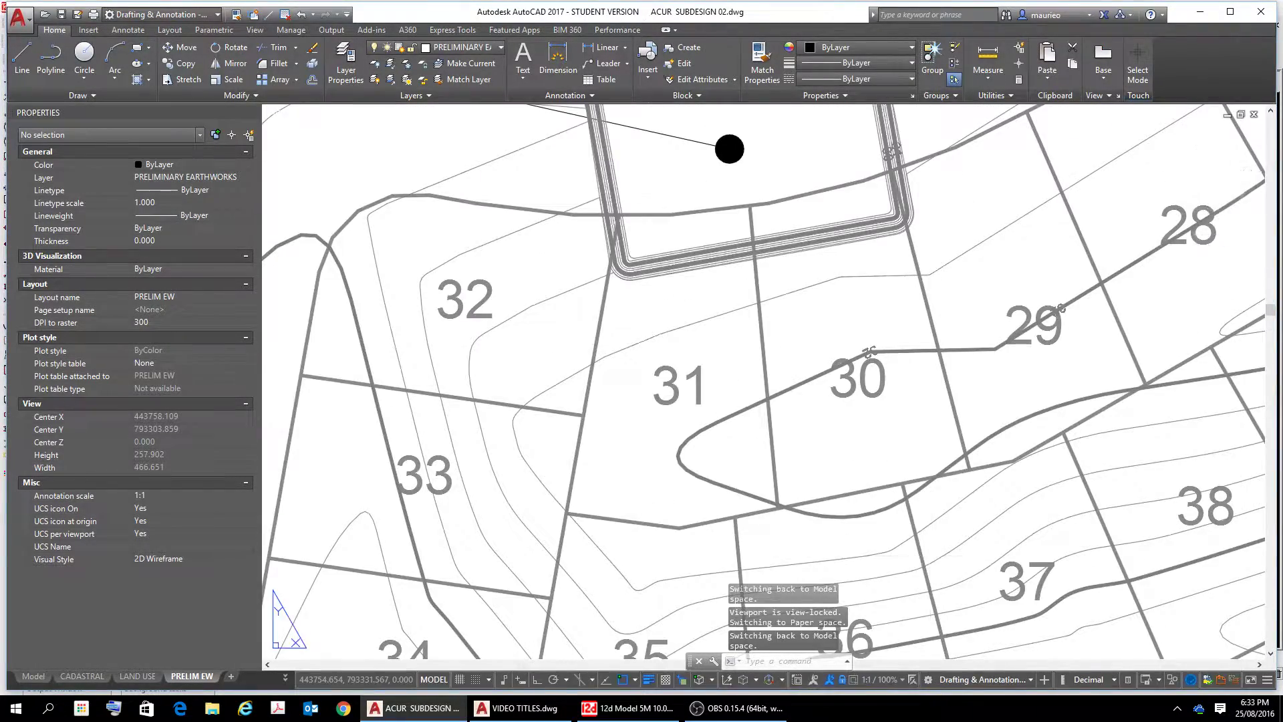
middle_drag(933, 551, 776, 257)
scroll(805, 479, up, 7)
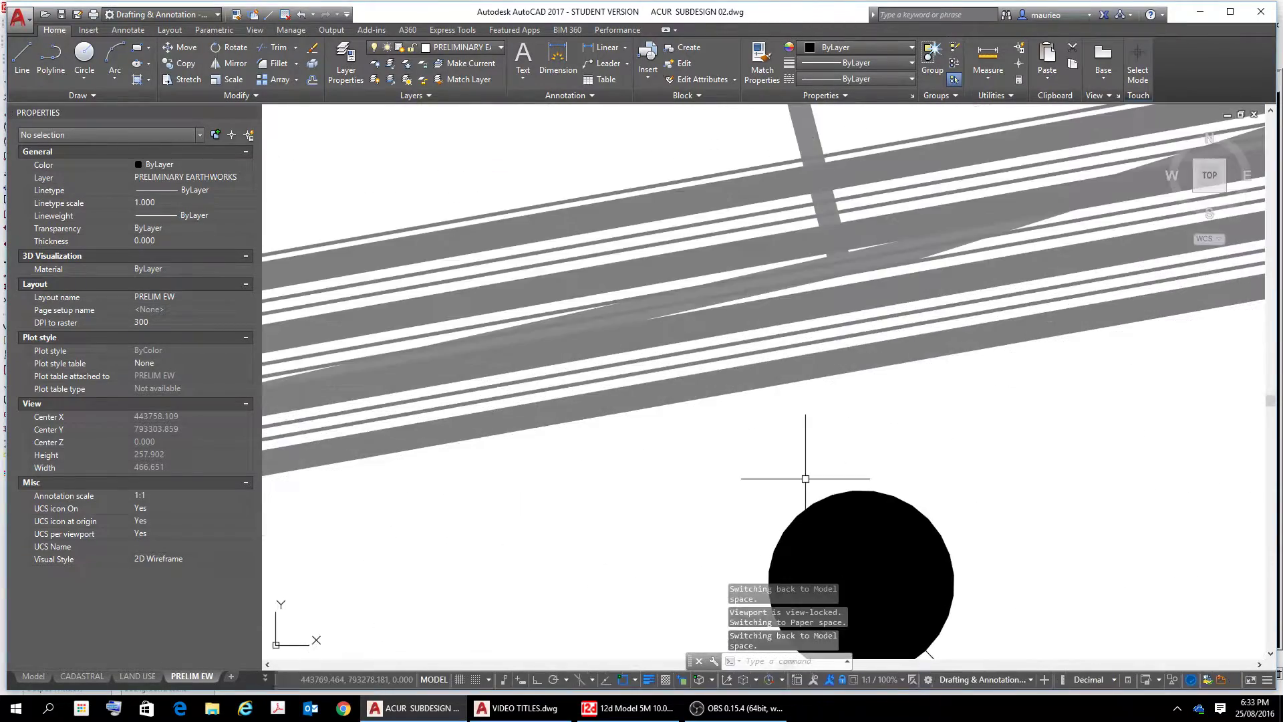
scroll(805, 479, down, 10)
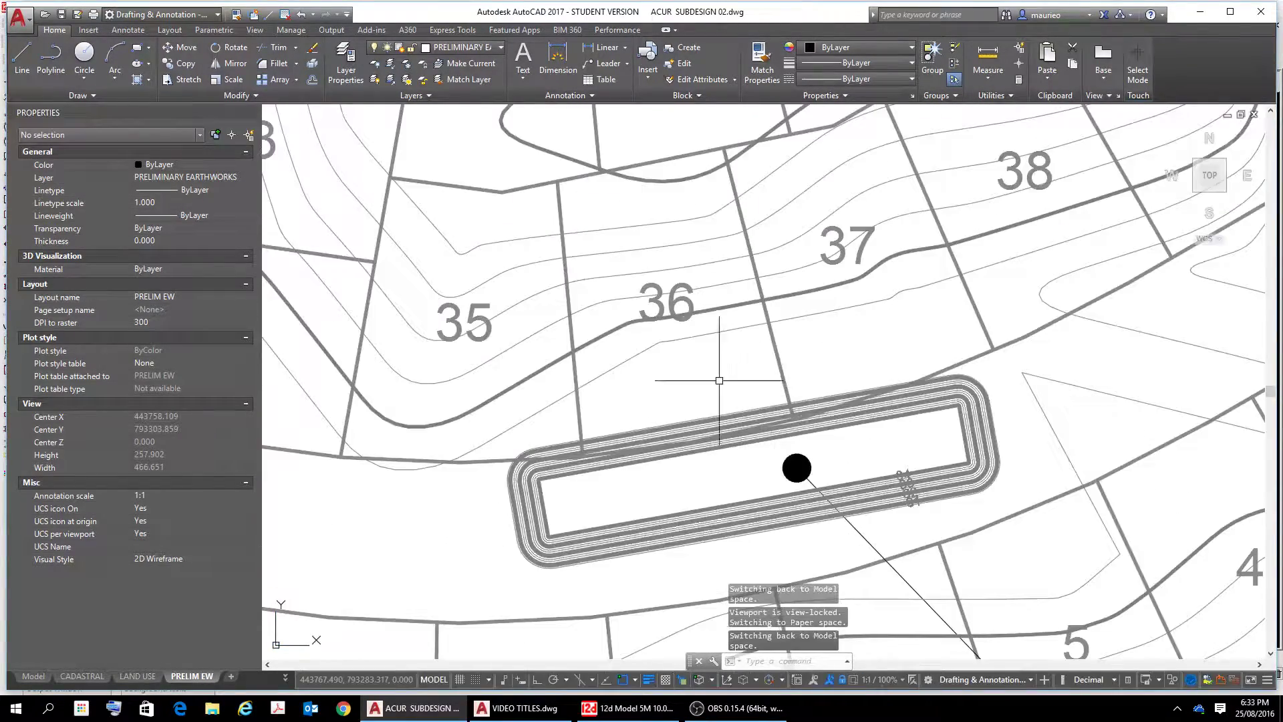
scroll(741, 377, down, 2)
scroll(742, 408, down, 2)
scroll(704, 370, down, 3)
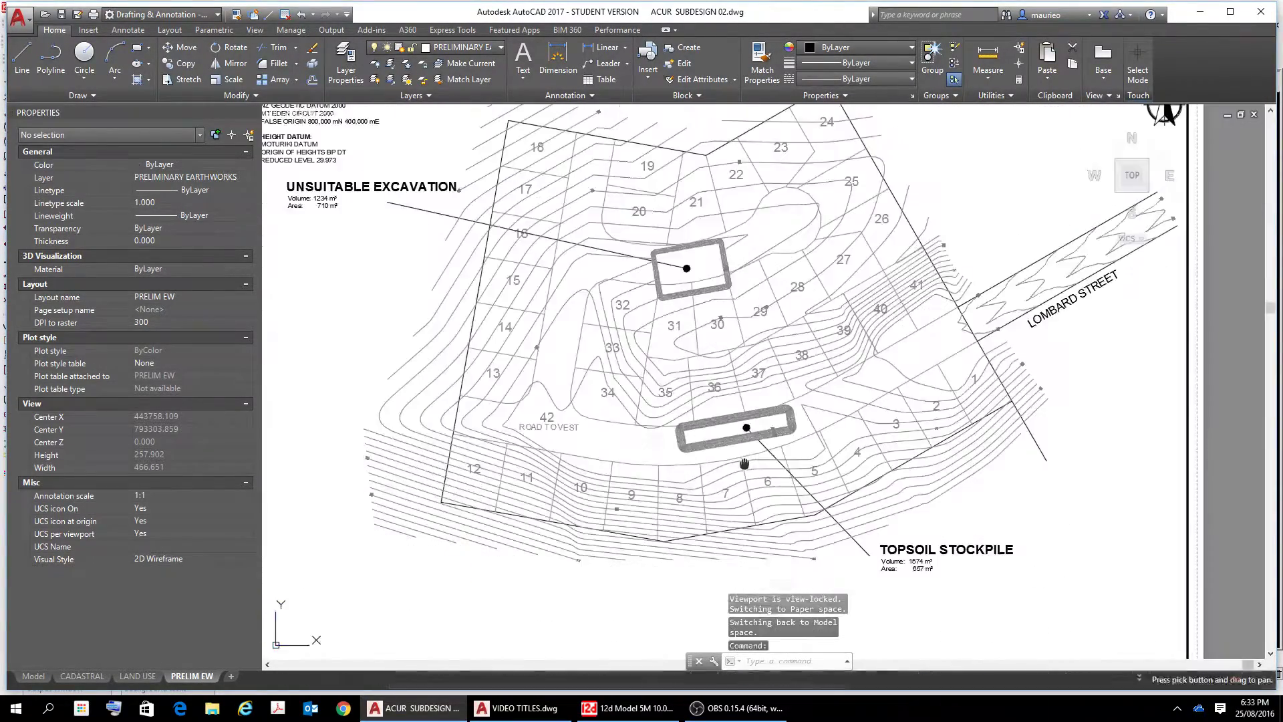
Review the preliminary earthworks sheet, checking the notes, area labels and title block
scroll(704, 369, down, 1)
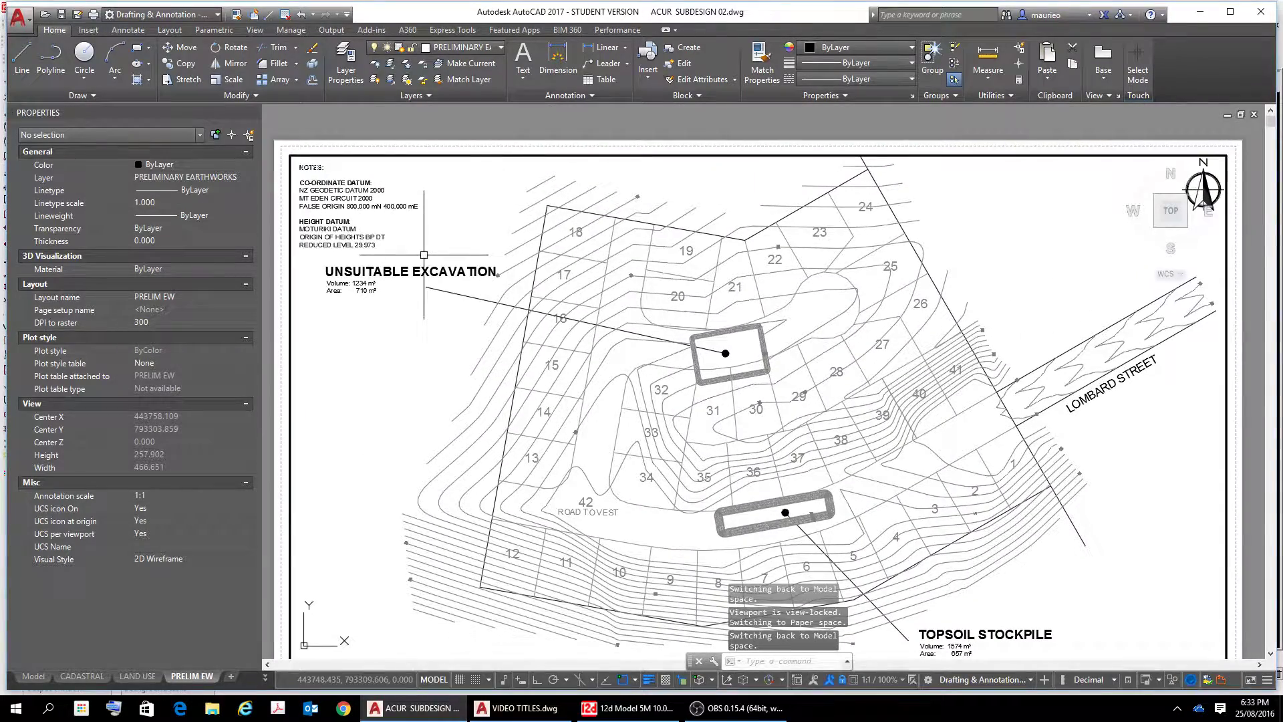
scroll(554, 261, up, 5)
scroll(360, 274, down, 5)
middle_drag(782, 527, 784, 385)
scroll(784, 384, up, 7)
scroll(779, 381, down, 4)
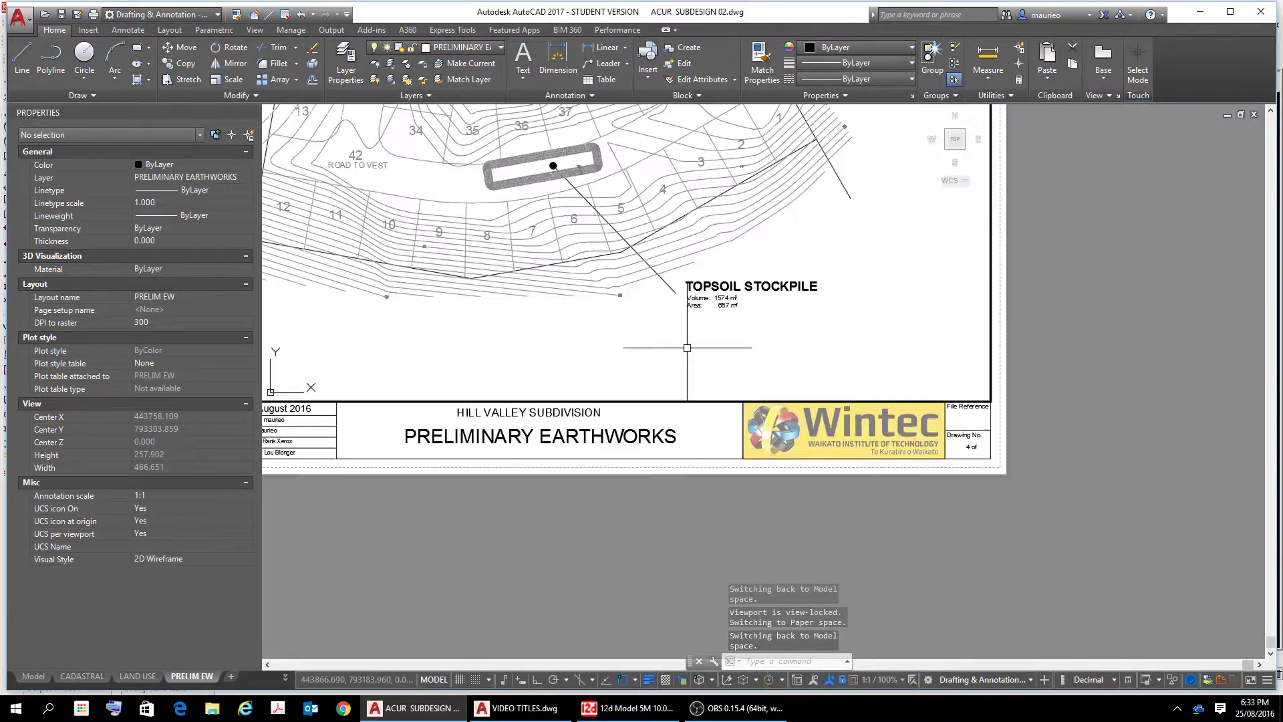
middle_drag(607, 504, 829, 389)
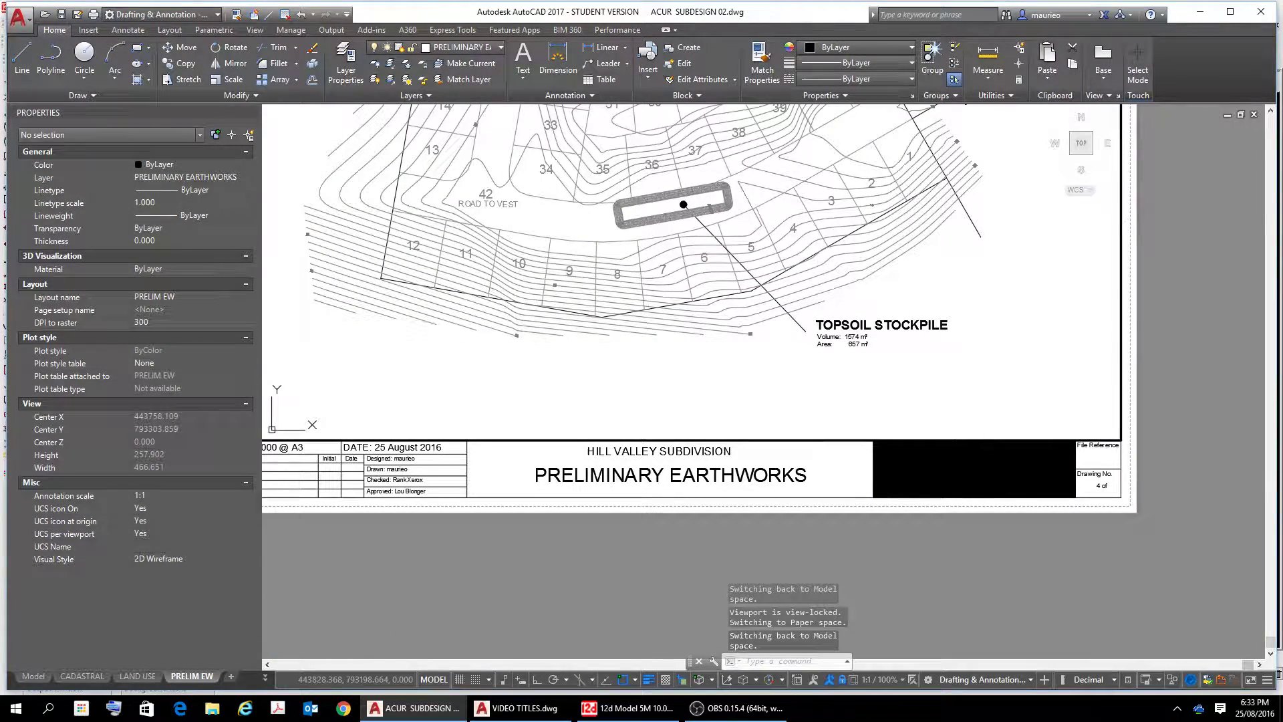
scroll(375, 471, up, 5)
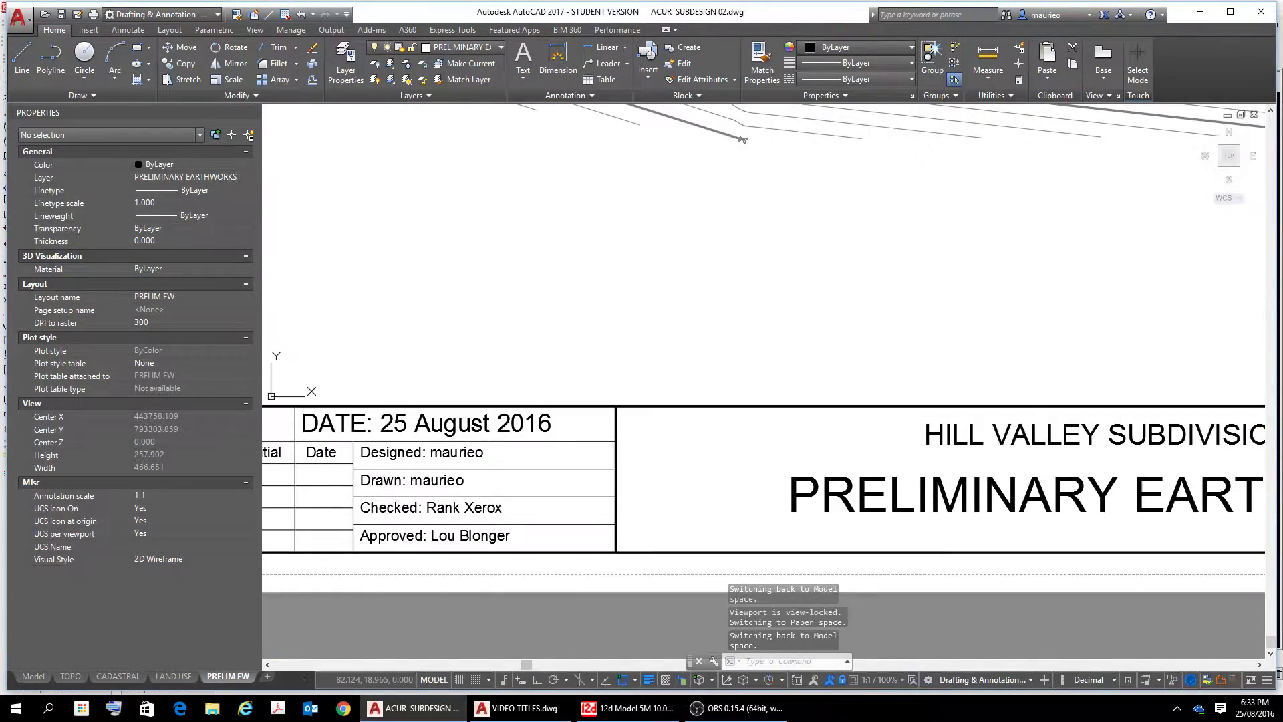
scroll(427, 401, down, 3)
middle_drag(471, 401, 708, 521)
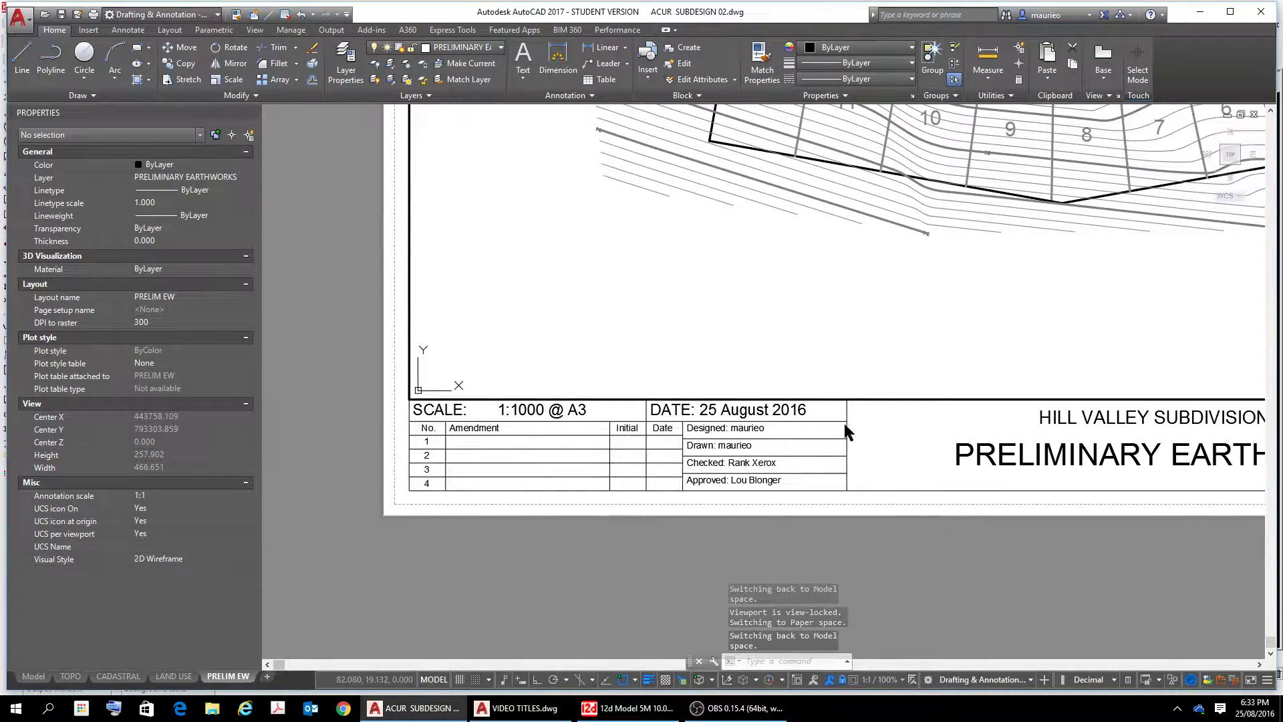
scroll(924, 282, down, 2)
scroll(507, 368, up, 2)
middle_drag(923, 282, 538, 371)
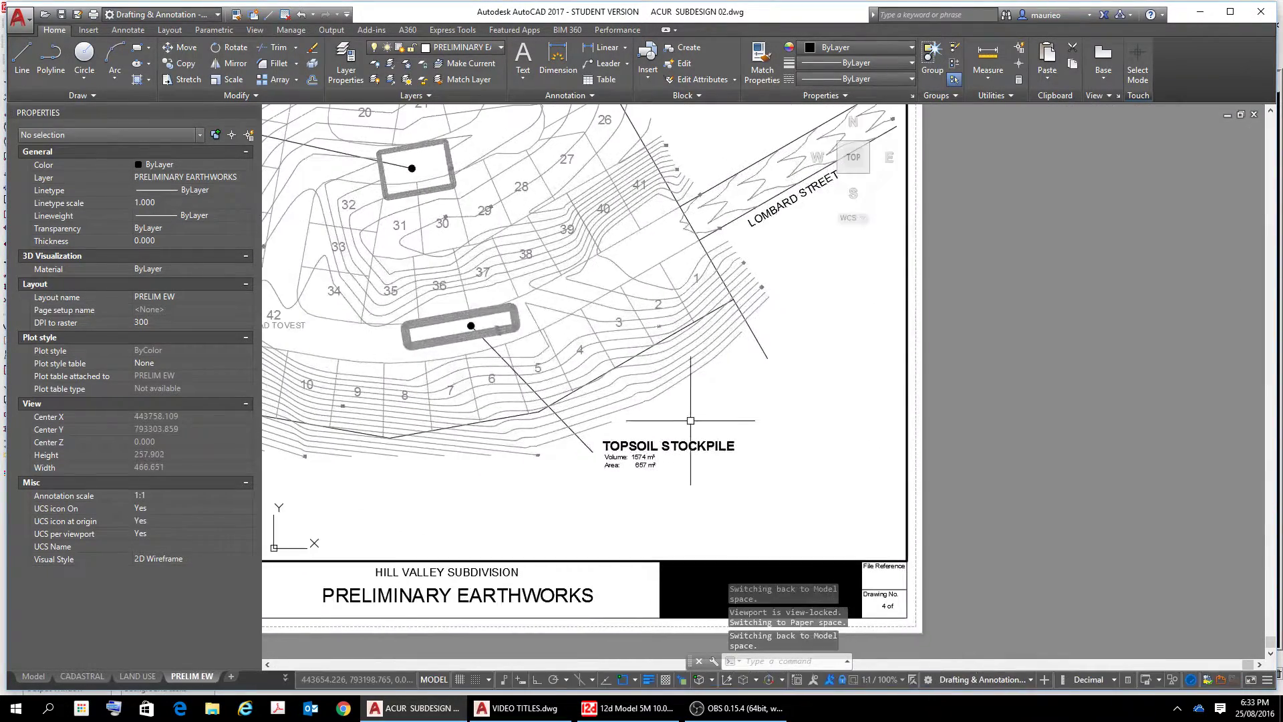
Set the text height of the Volume and Area lines in the TOPSOIL STOCKPILE label to 3
scroll(768, 397, up, 2)
scroll(651, 447, up, 2)
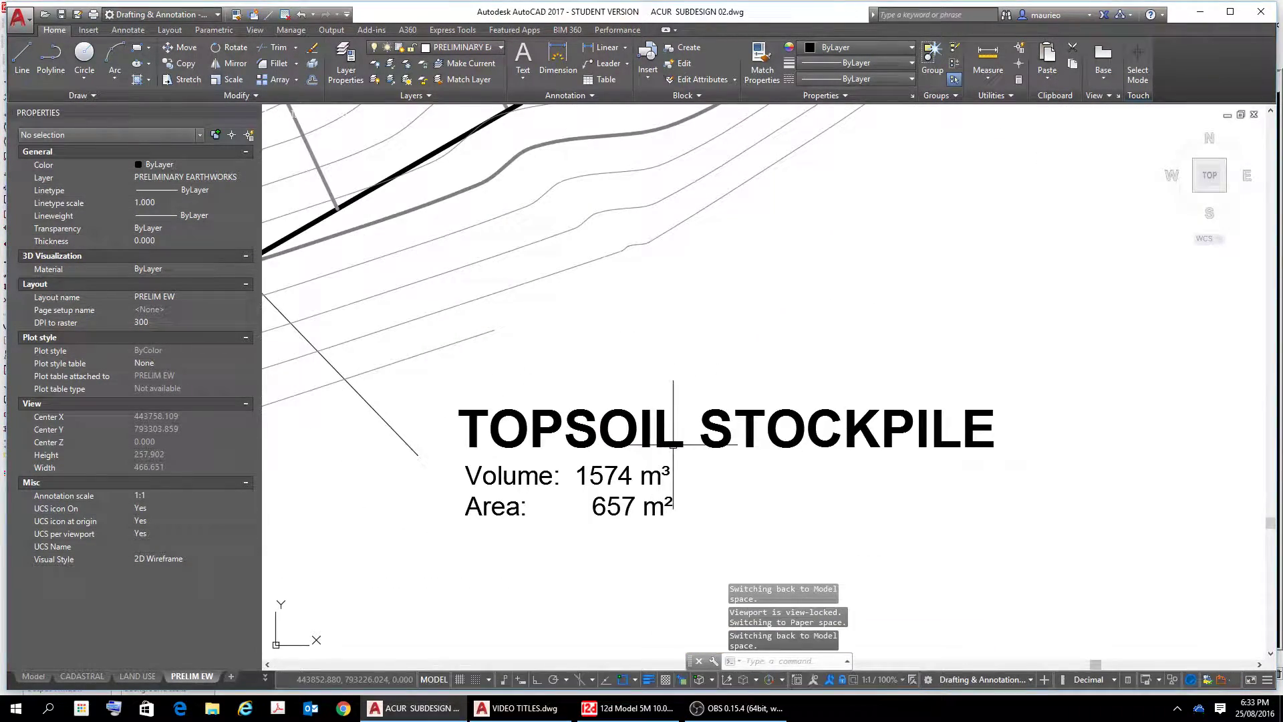
double_click(658, 435)
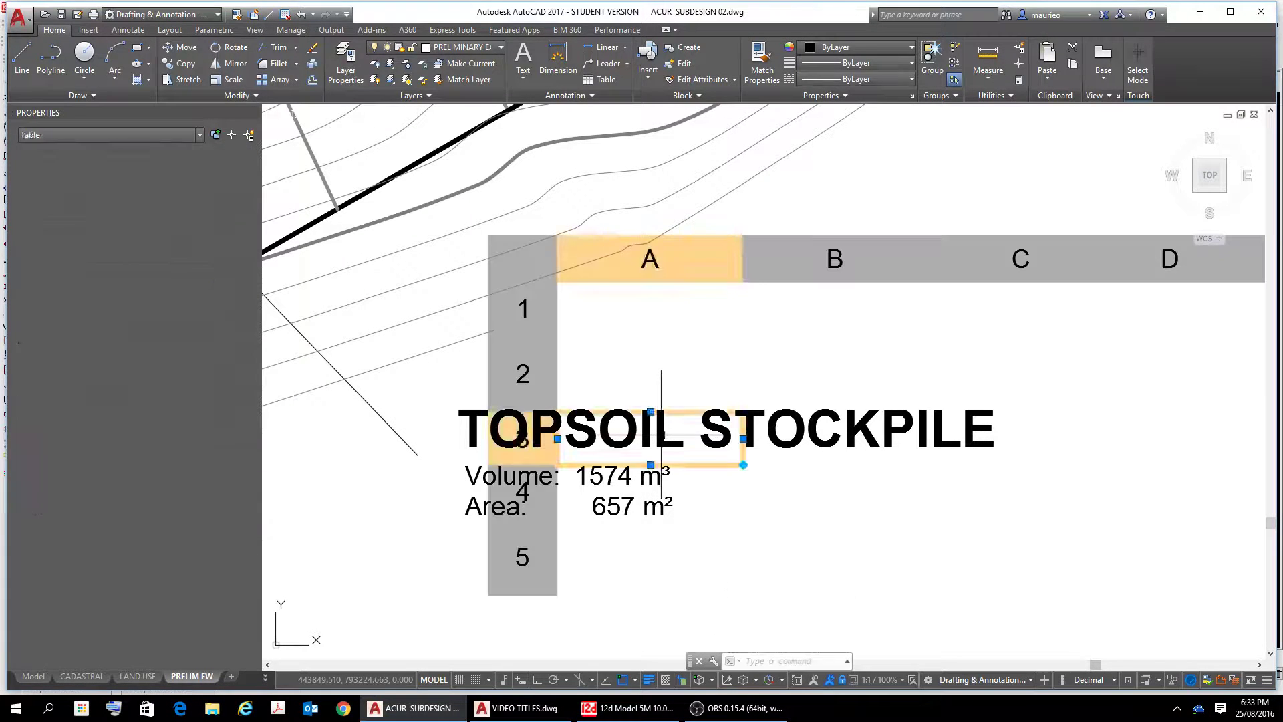
key(Escape)
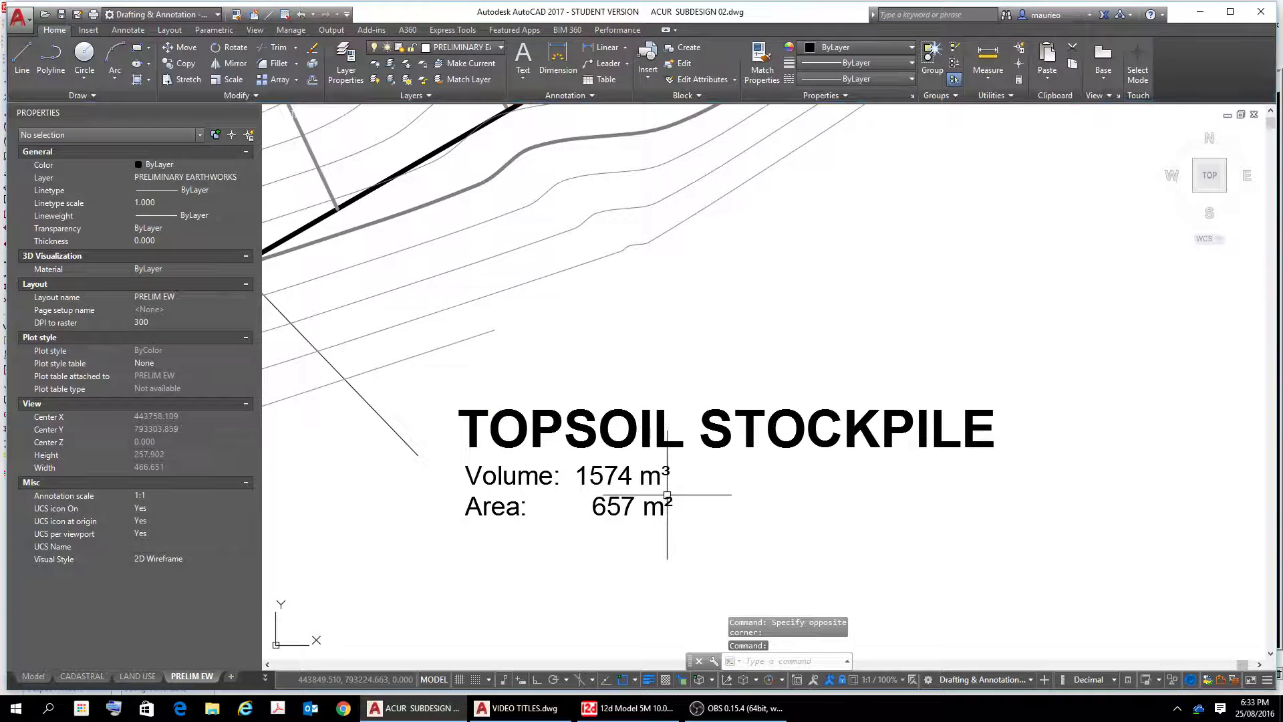
double_click(653, 474)
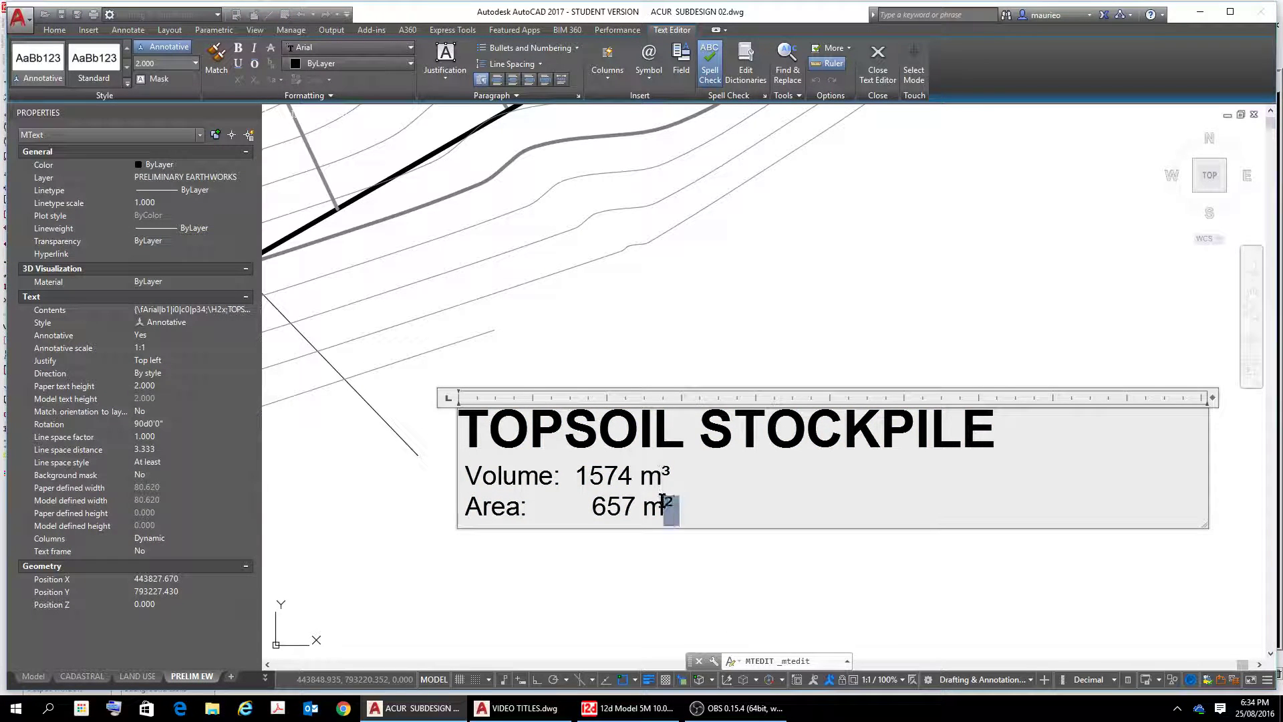
drag(662, 501, 446, 469)
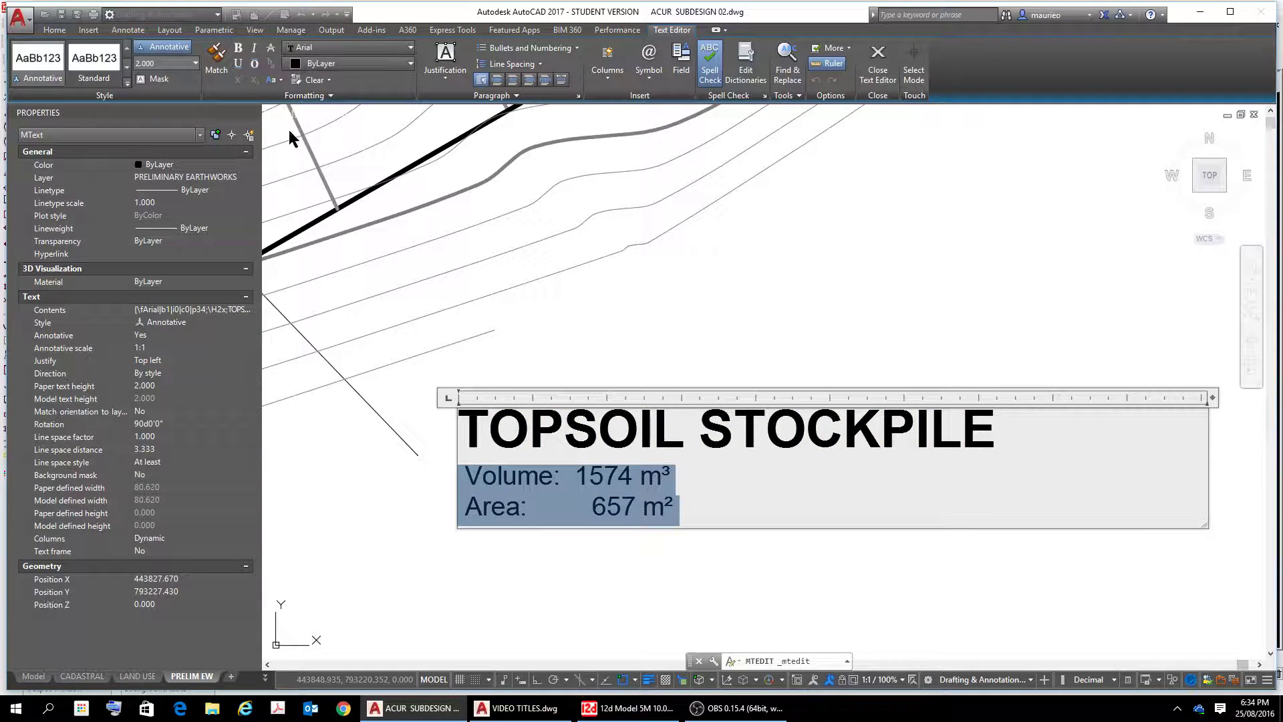
click(172, 66)
text(3)
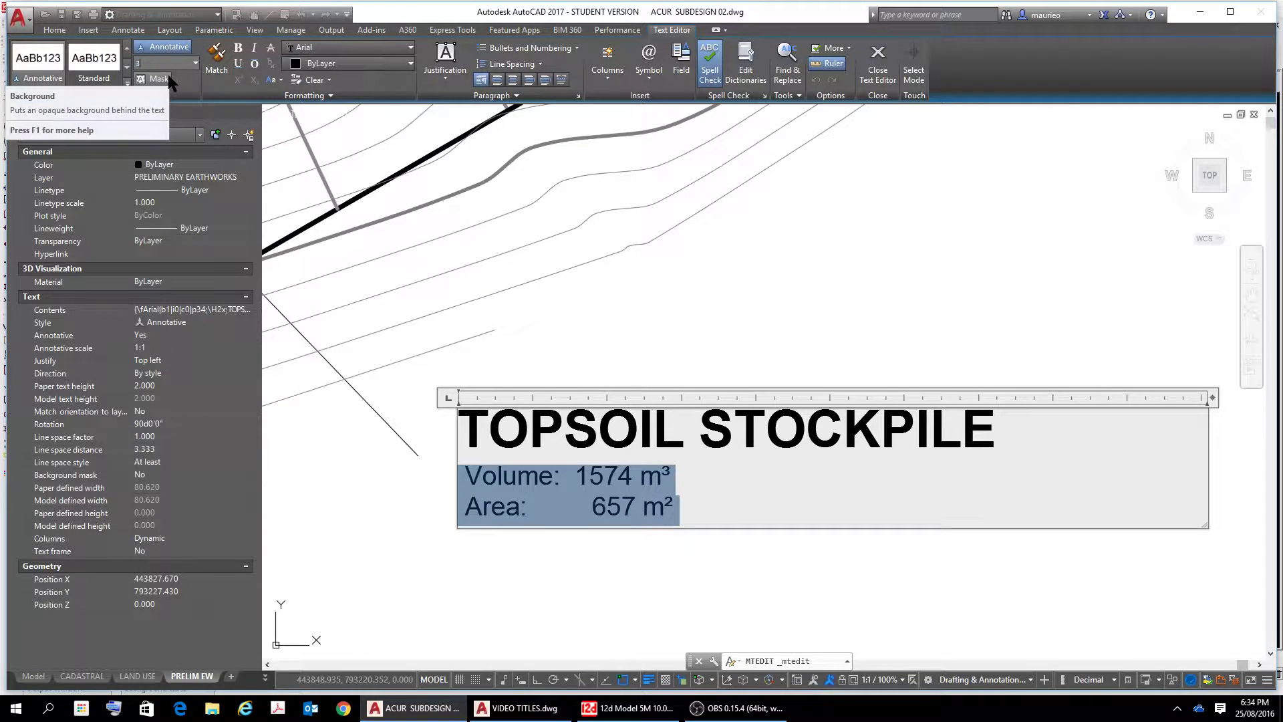
key(Return)
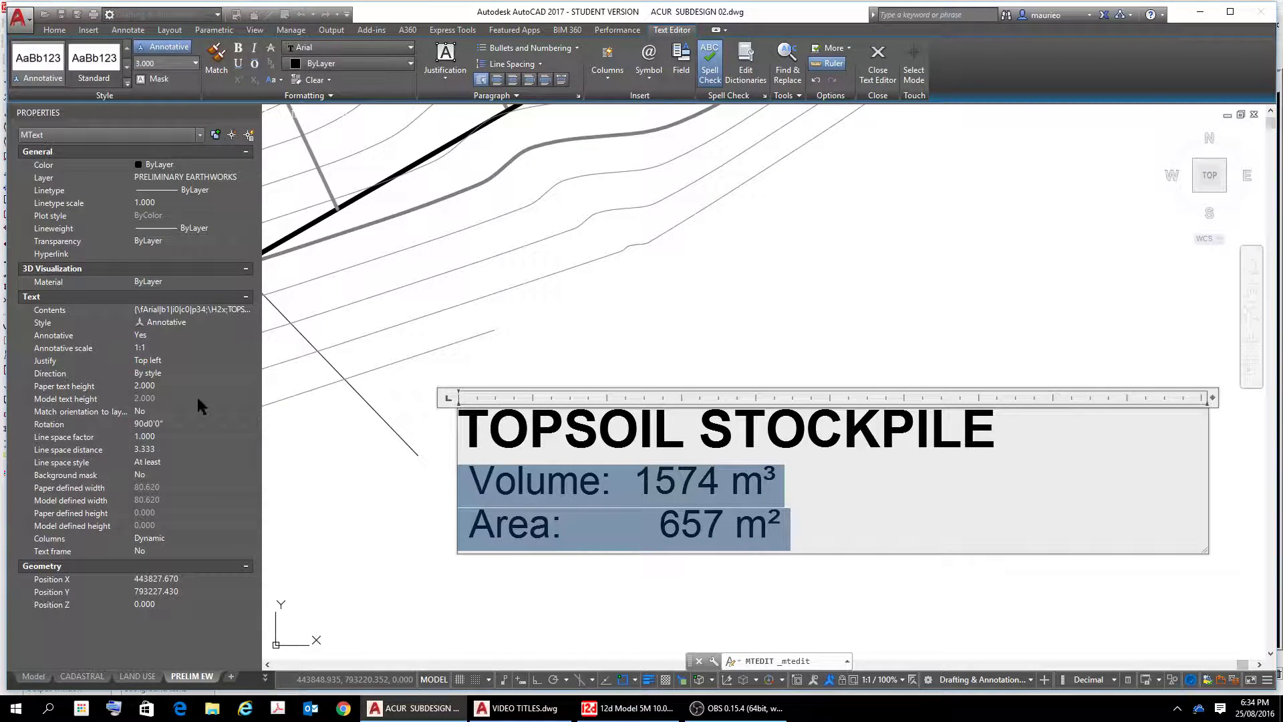
key(Escape)
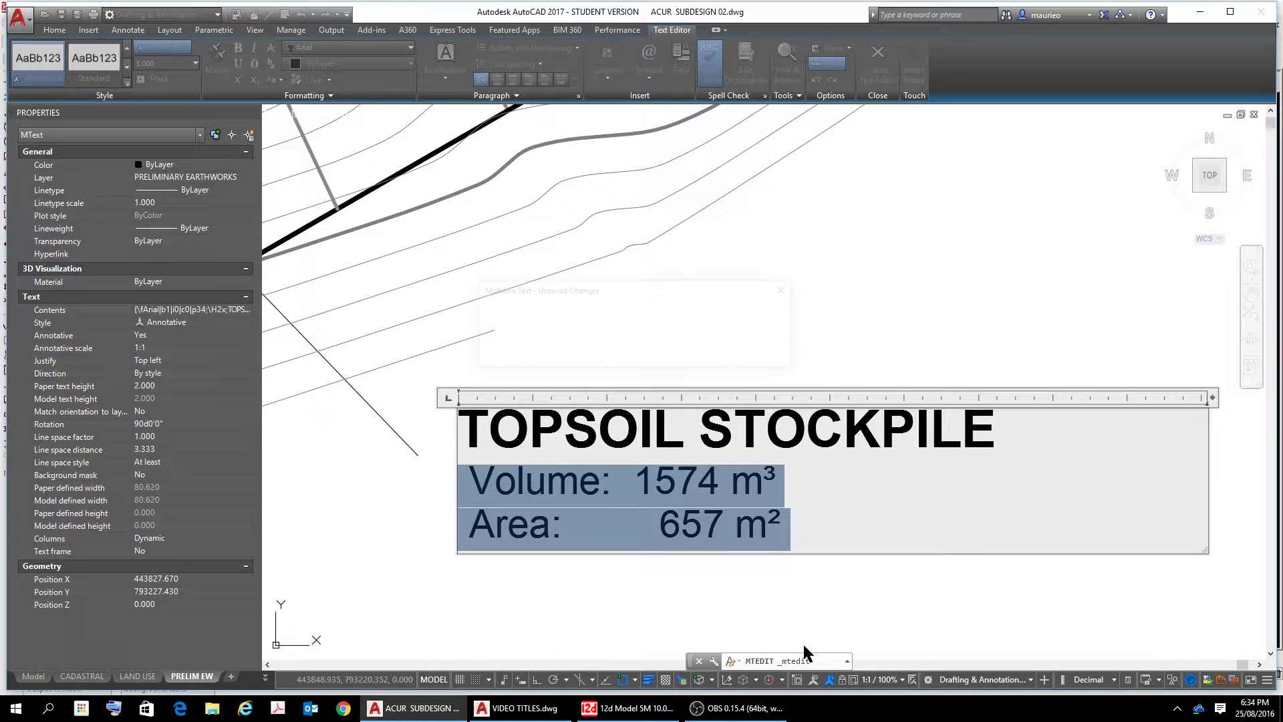
key(Escape)
Set the TOPSOIL STOCKPILE heading's text height to 4.5 and finish editing the label with its changes kept
click(996, 434)
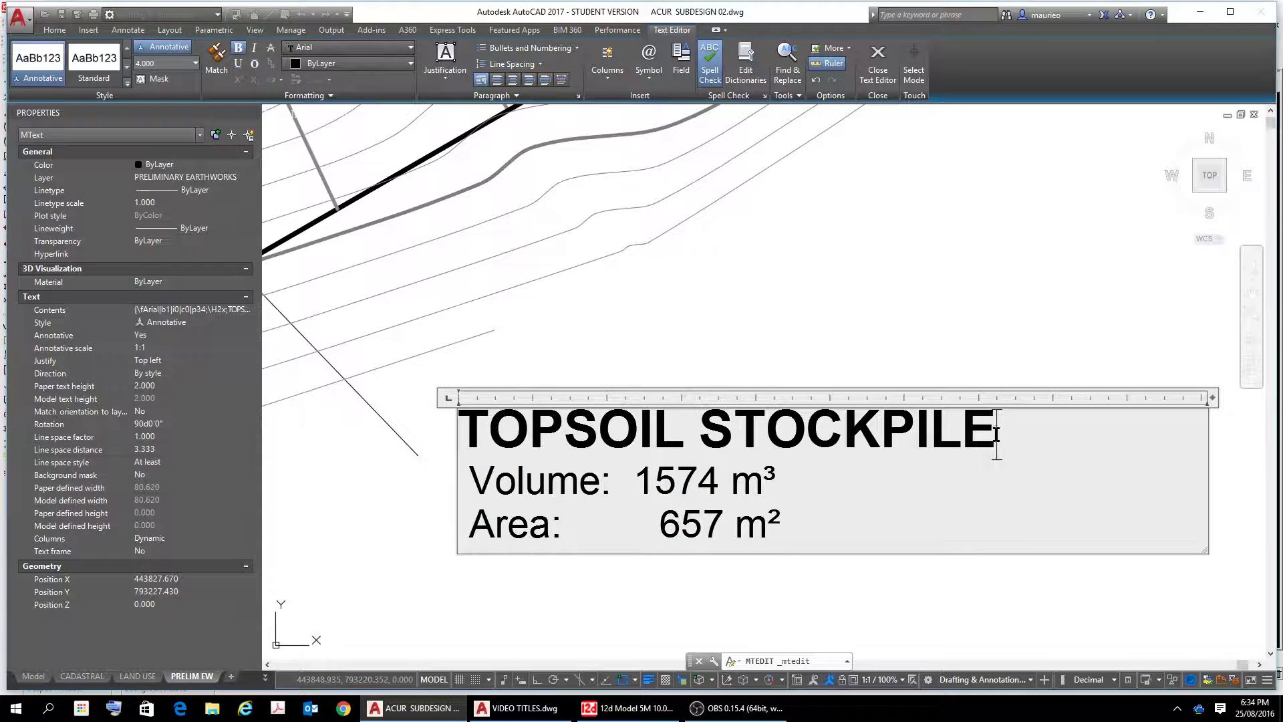
drag(985, 433, 462, 461)
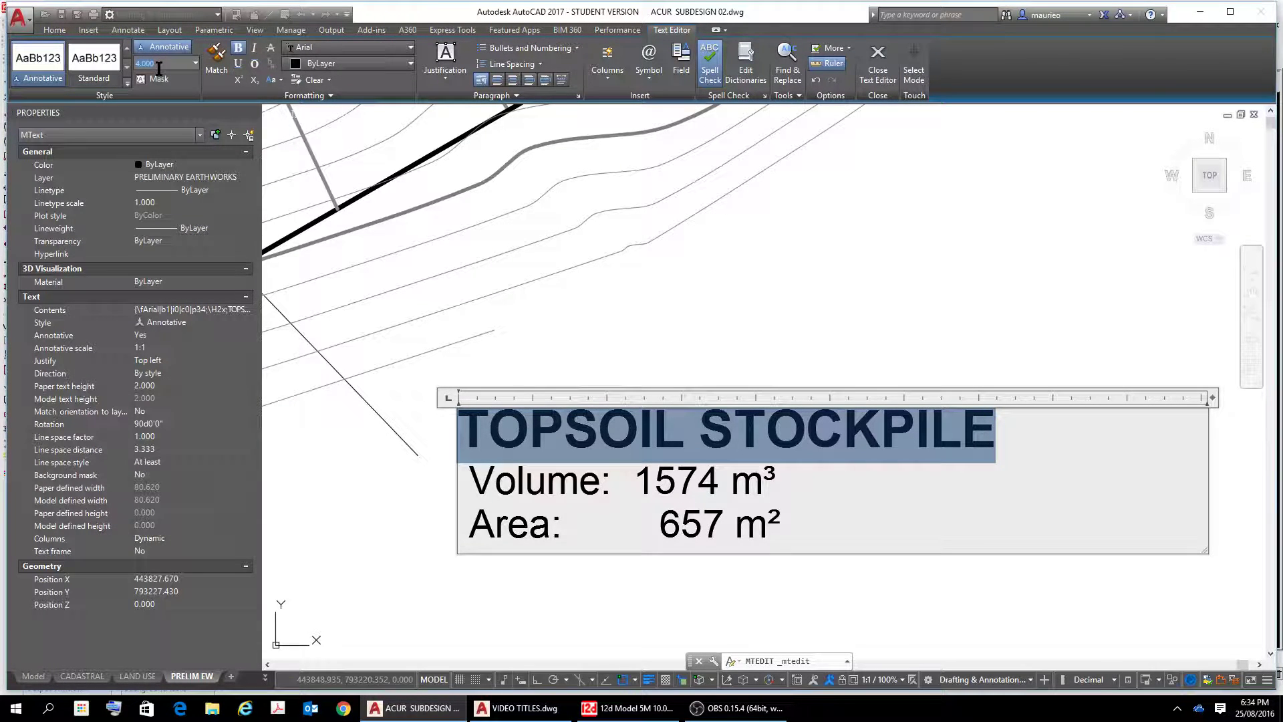
key(Return)
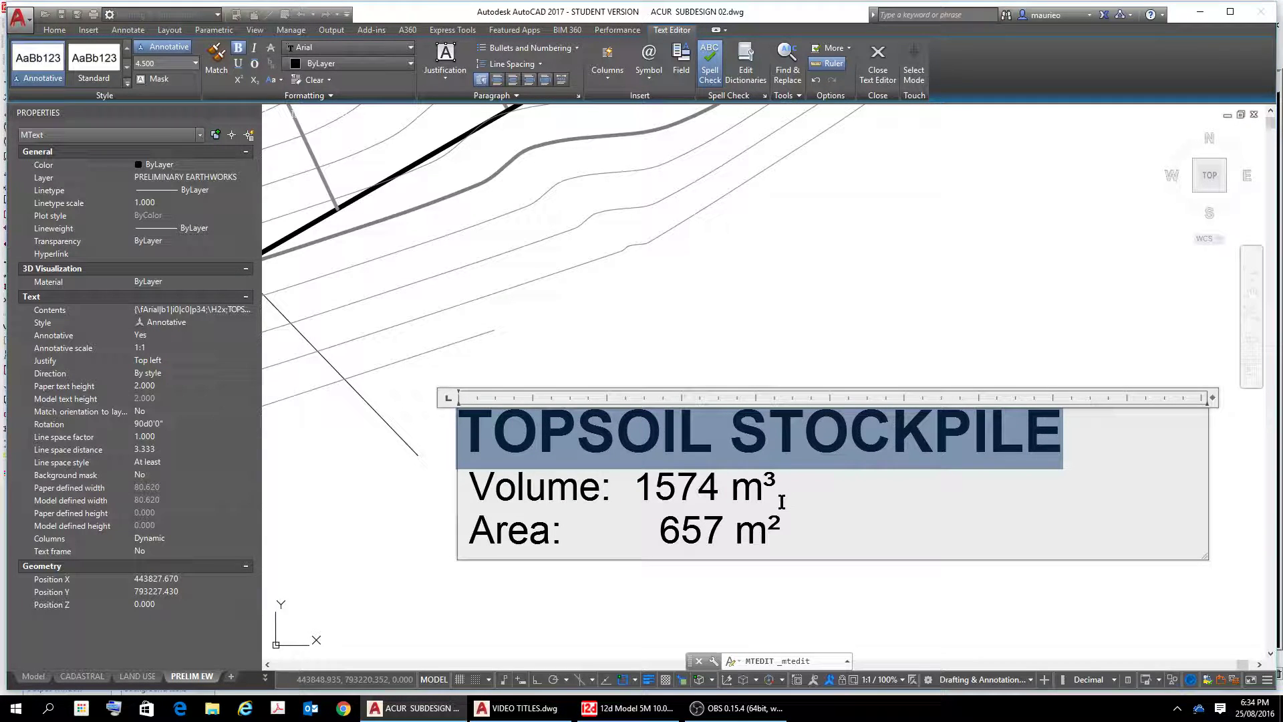
key(Escape)
key(Escape)
key(Escape)
key(Escape)
click(688, 301)
Set the UNSUITABLE EXCAVATION heading's text height to 4.5 and widen its text box so the heading fits on one line
scroll(711, 352, down, 3)
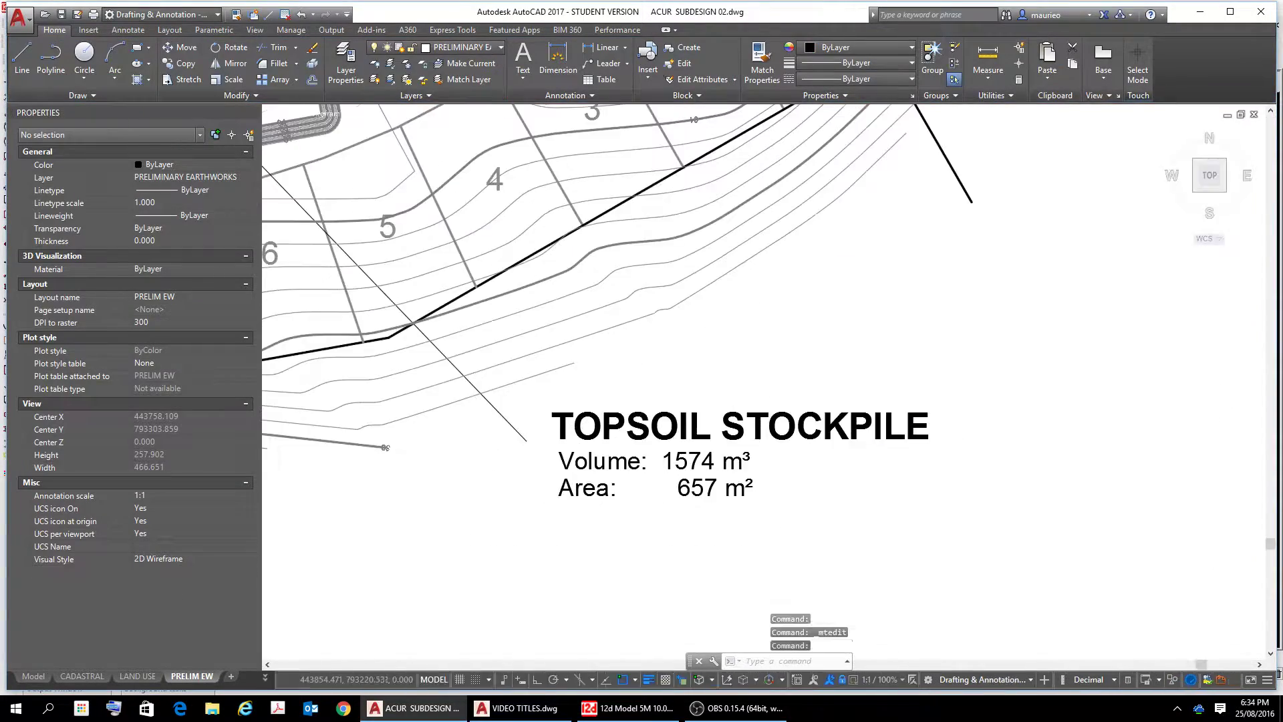
scroll(786, 293, down, 1)
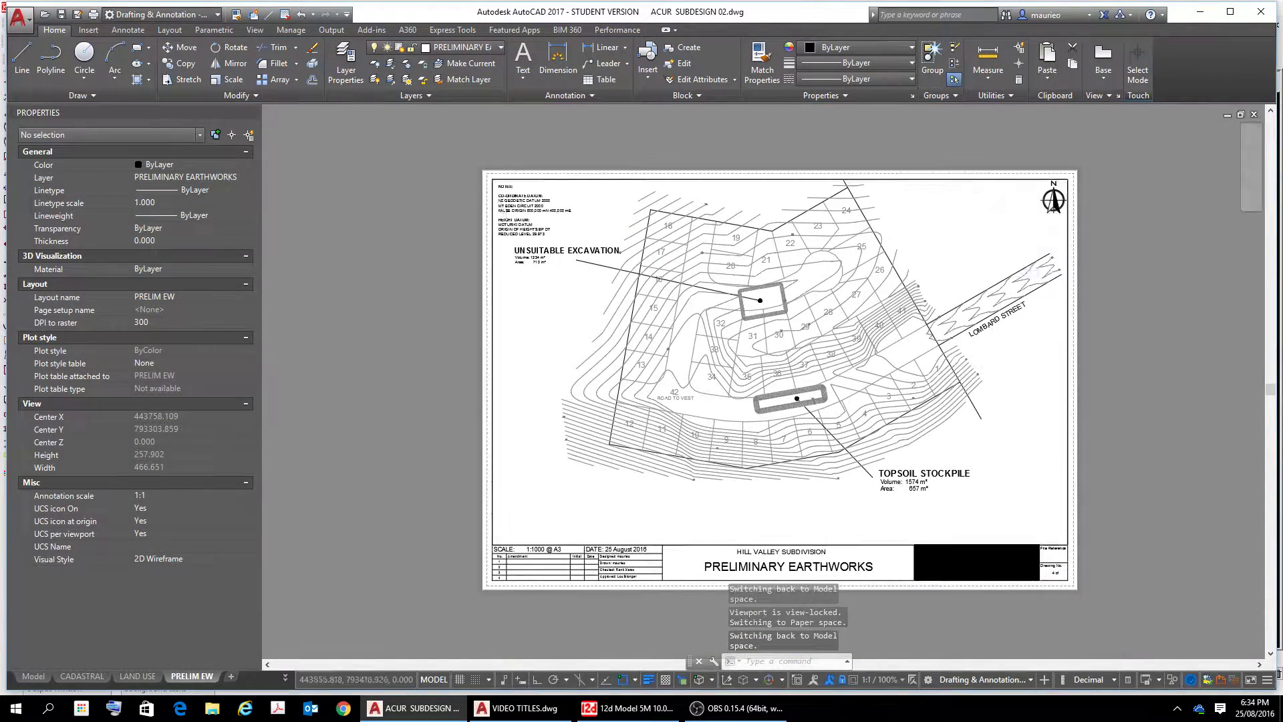
scroll(526, 206, up, 5)
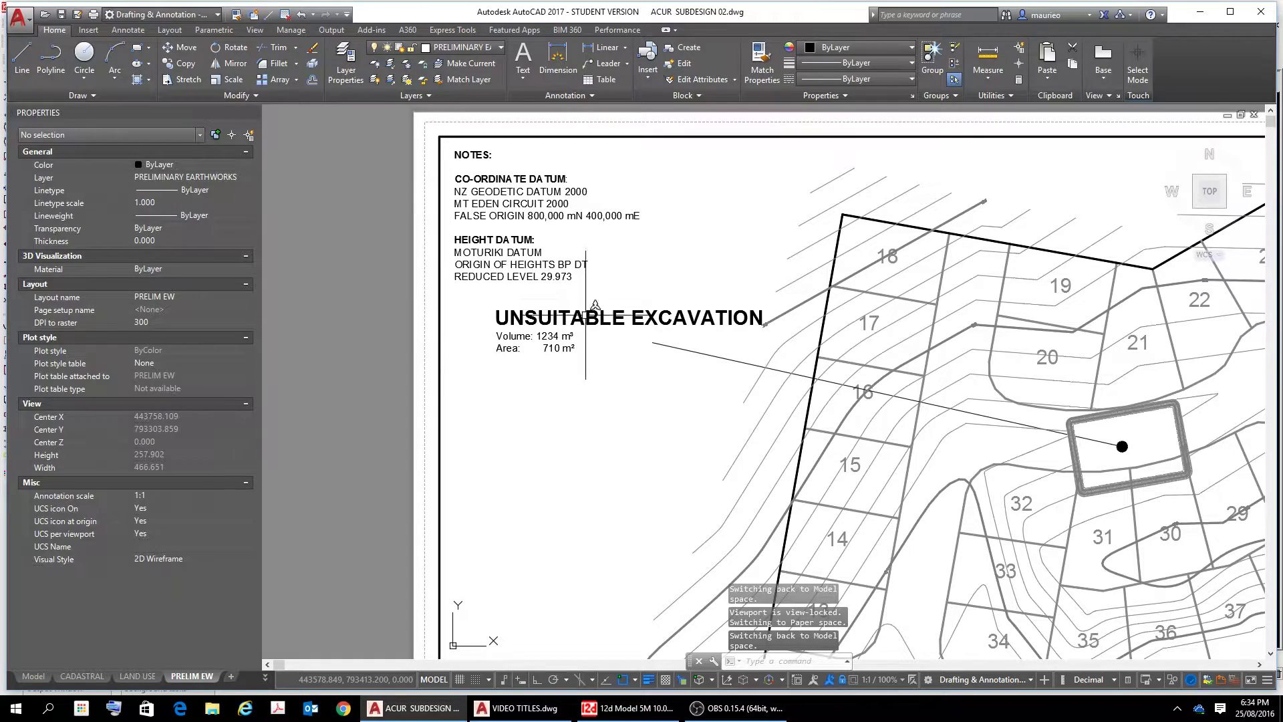
double_click(586, 312)
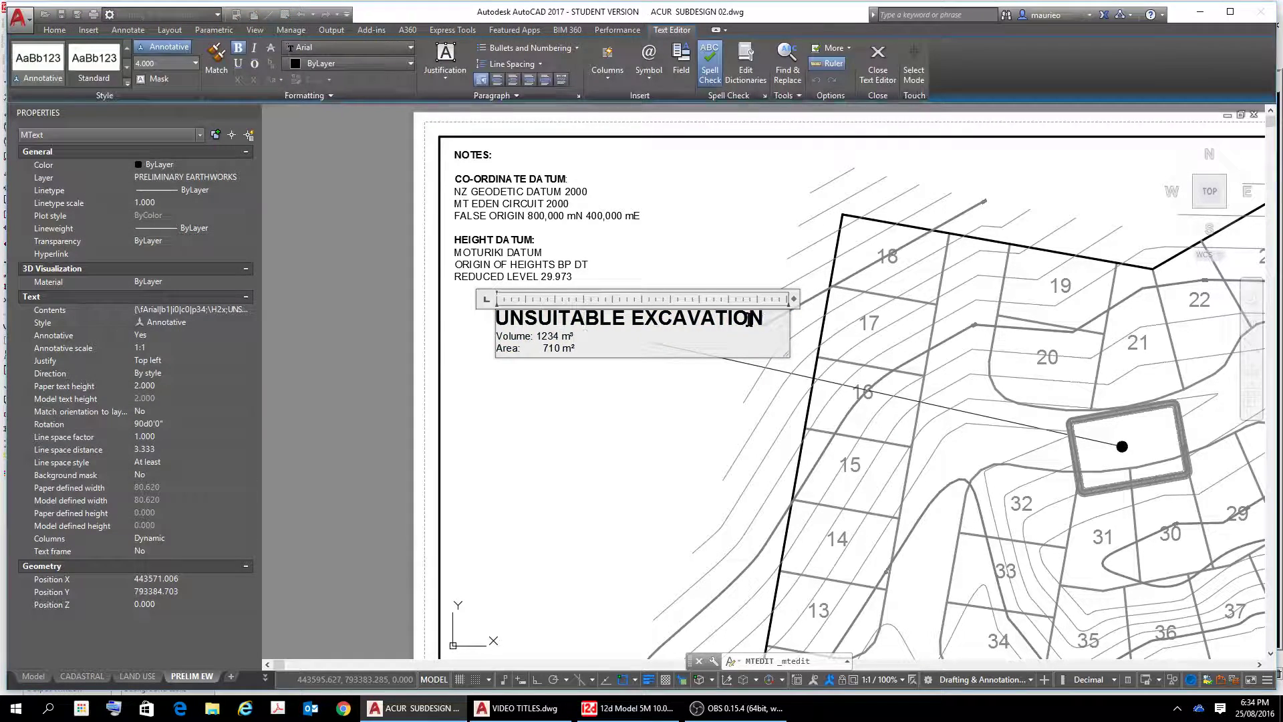
drag(749, 319, 460, 322)
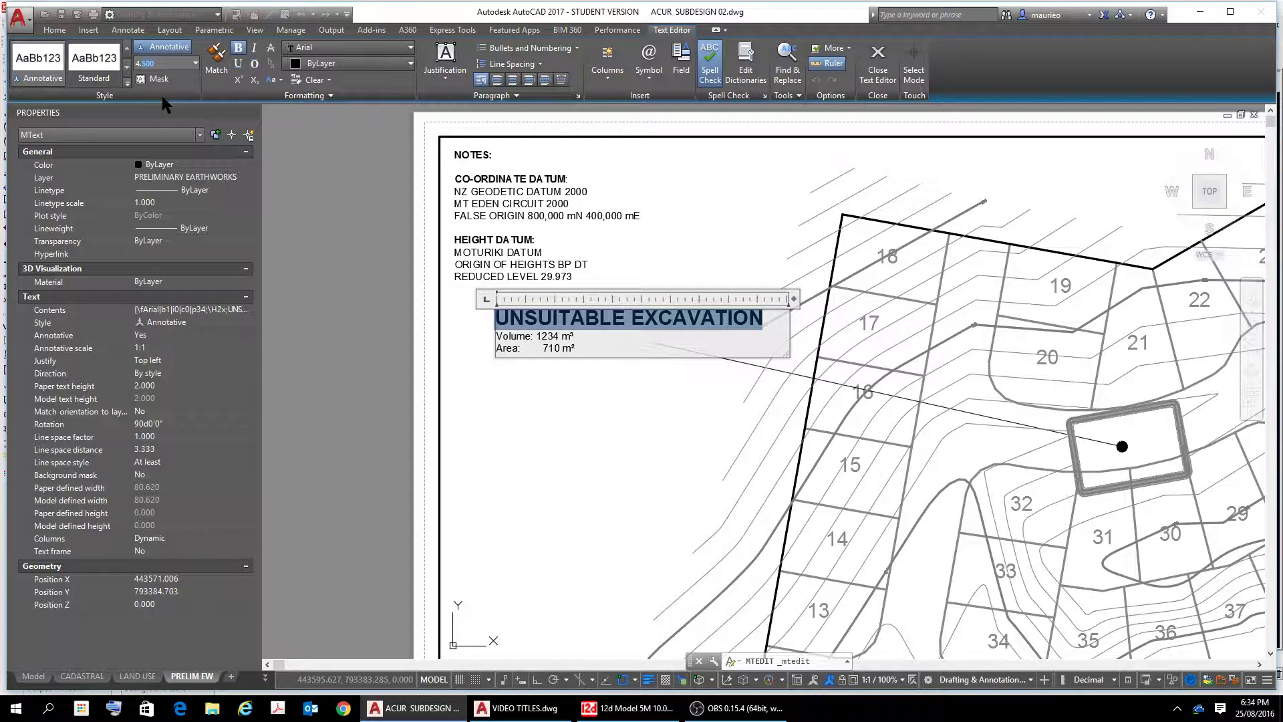
key(Return)
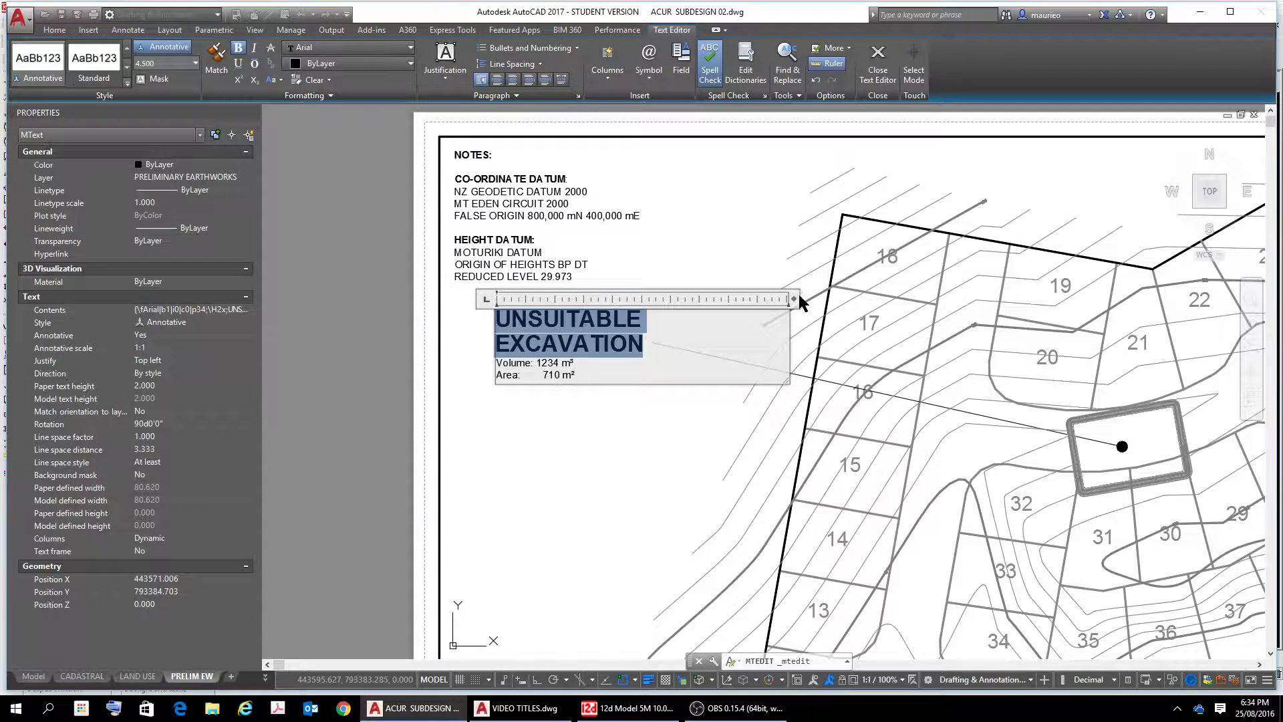
drag(799, 298, 824, 299)
Set the text height of the Volume and Area lines in the UNSUITABLE EXCAVATION label to 3 and finish editing the label
drag(577, 352, 458, 339)
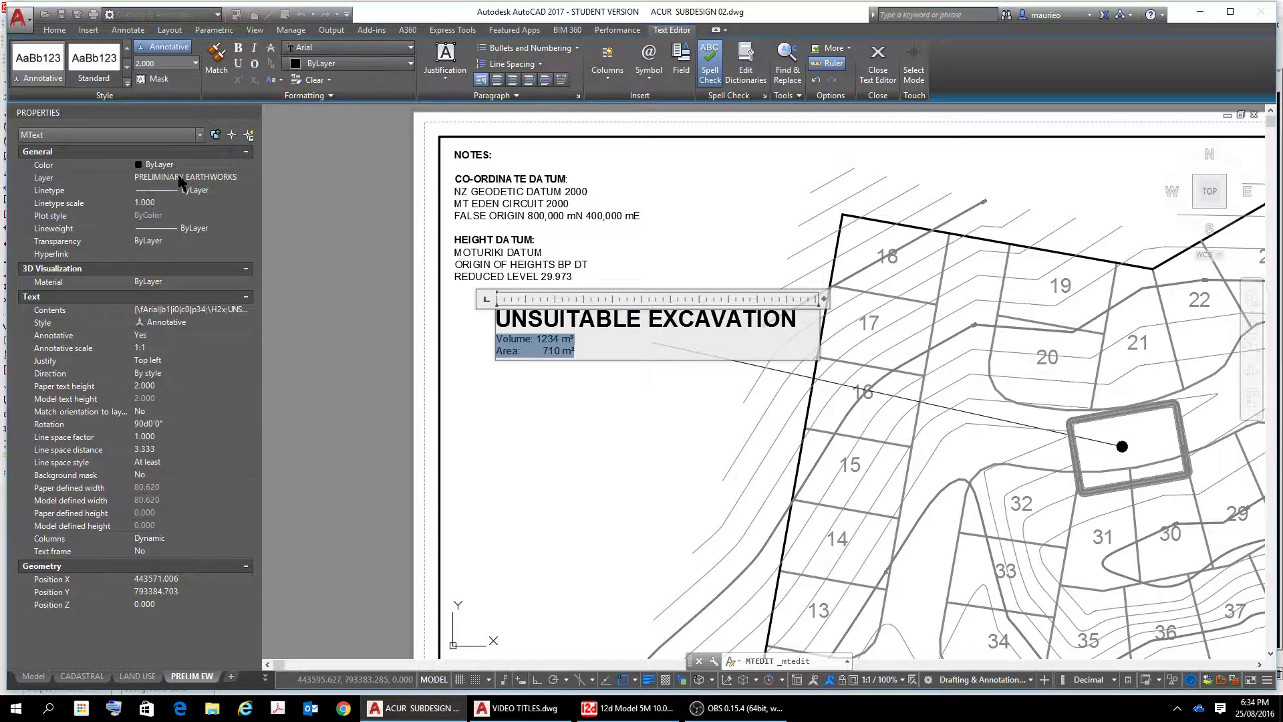
click(196, 64)
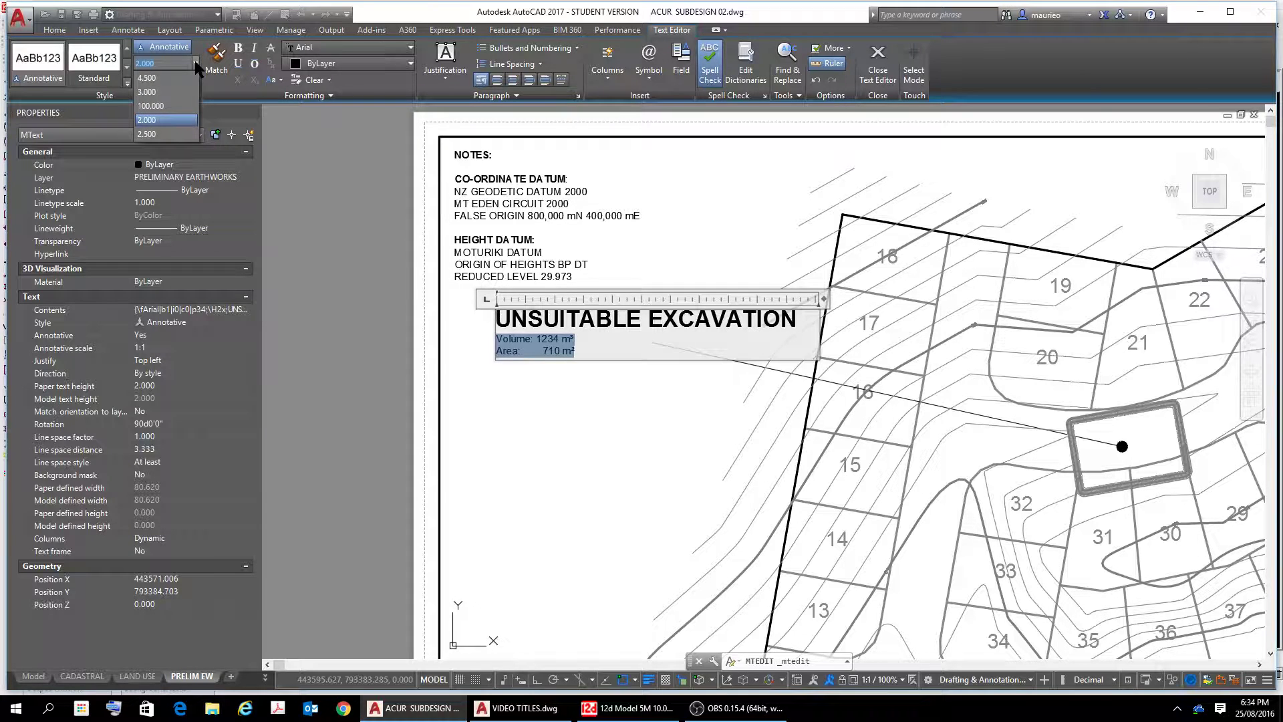
click(158, 92)
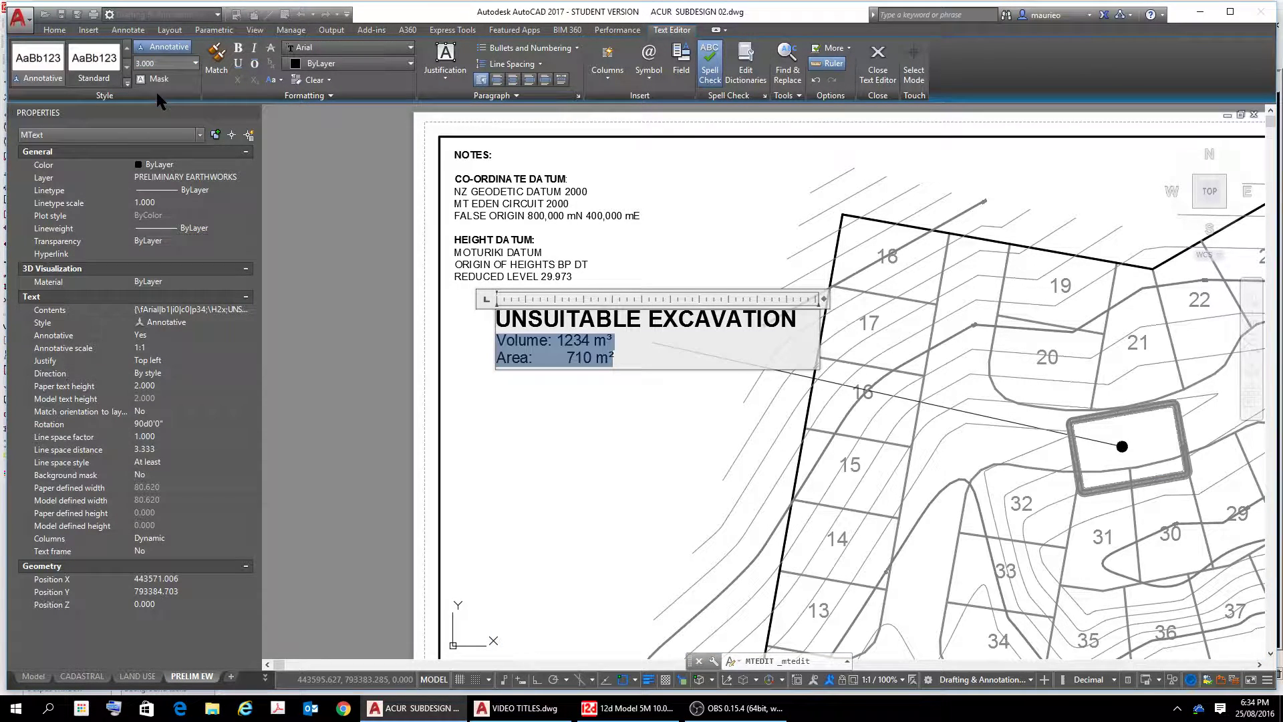
click(548, 446)
scroll(802, 420, down, 1)
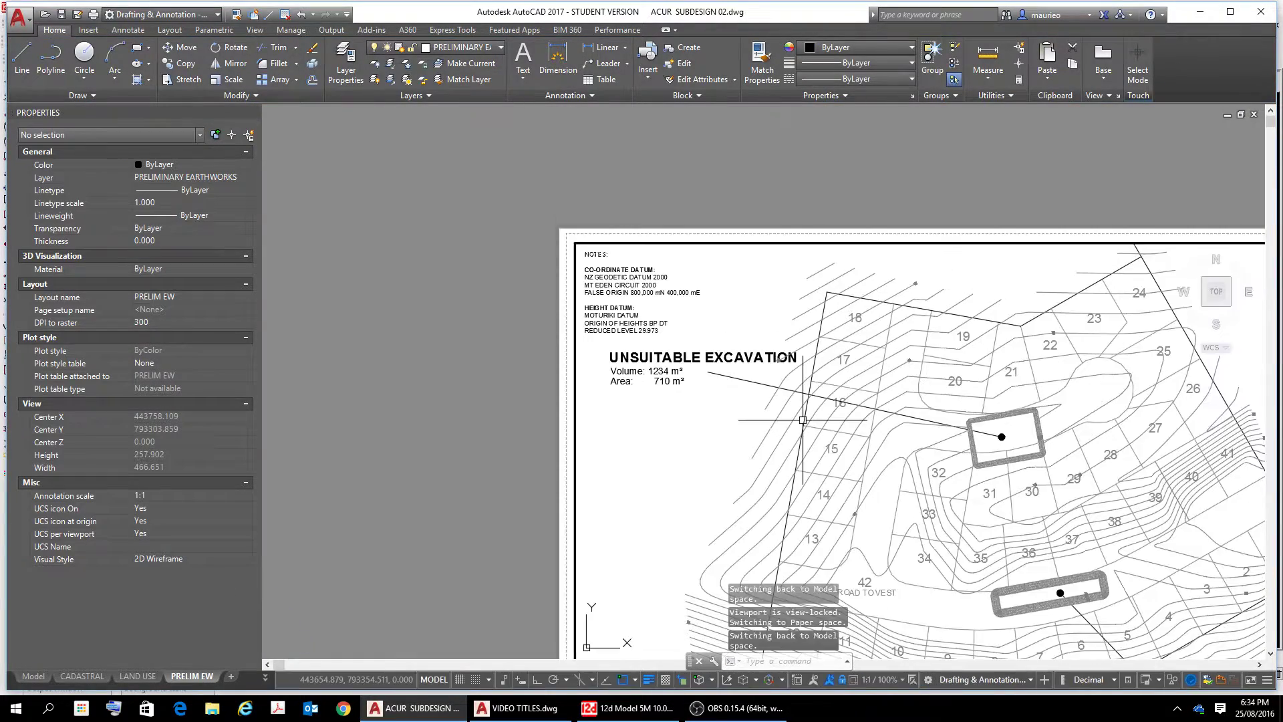
Move the UNSUITABLE EXCAVATION label slightly left to line up with the datum notes above it, clear of the contours
middle_drag(802, 420, 719, 250)
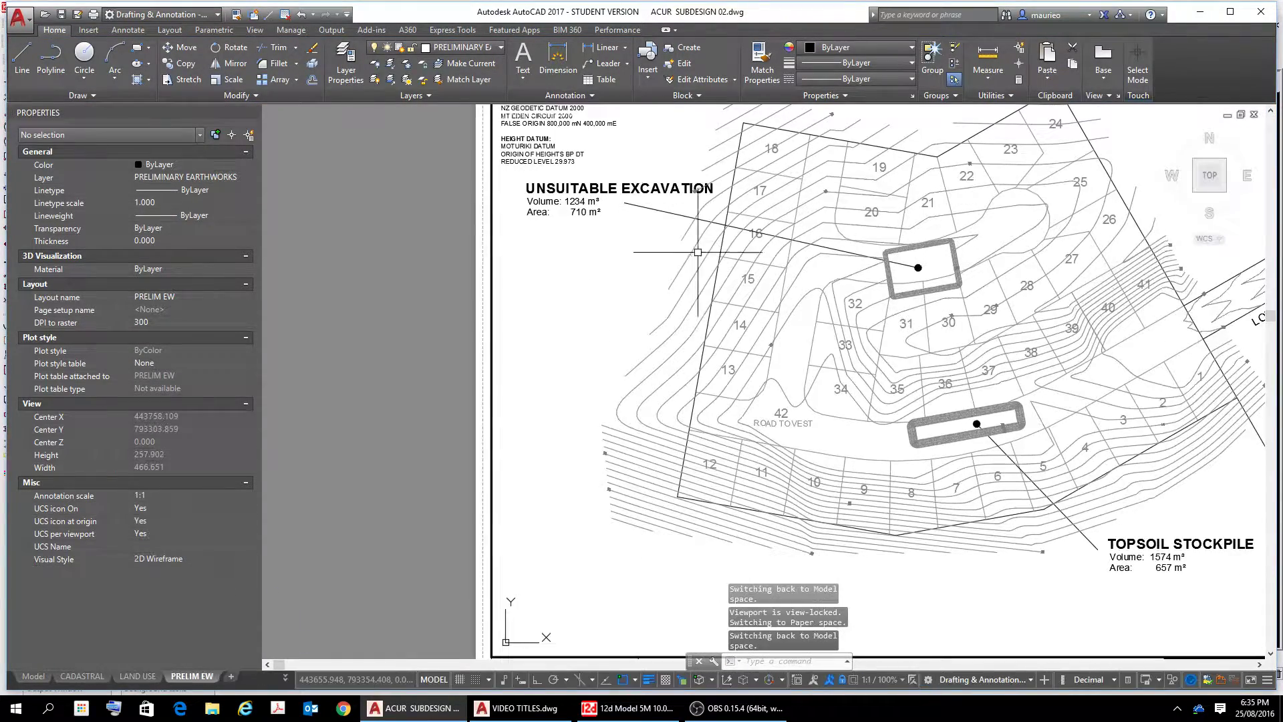
click(620, 184)
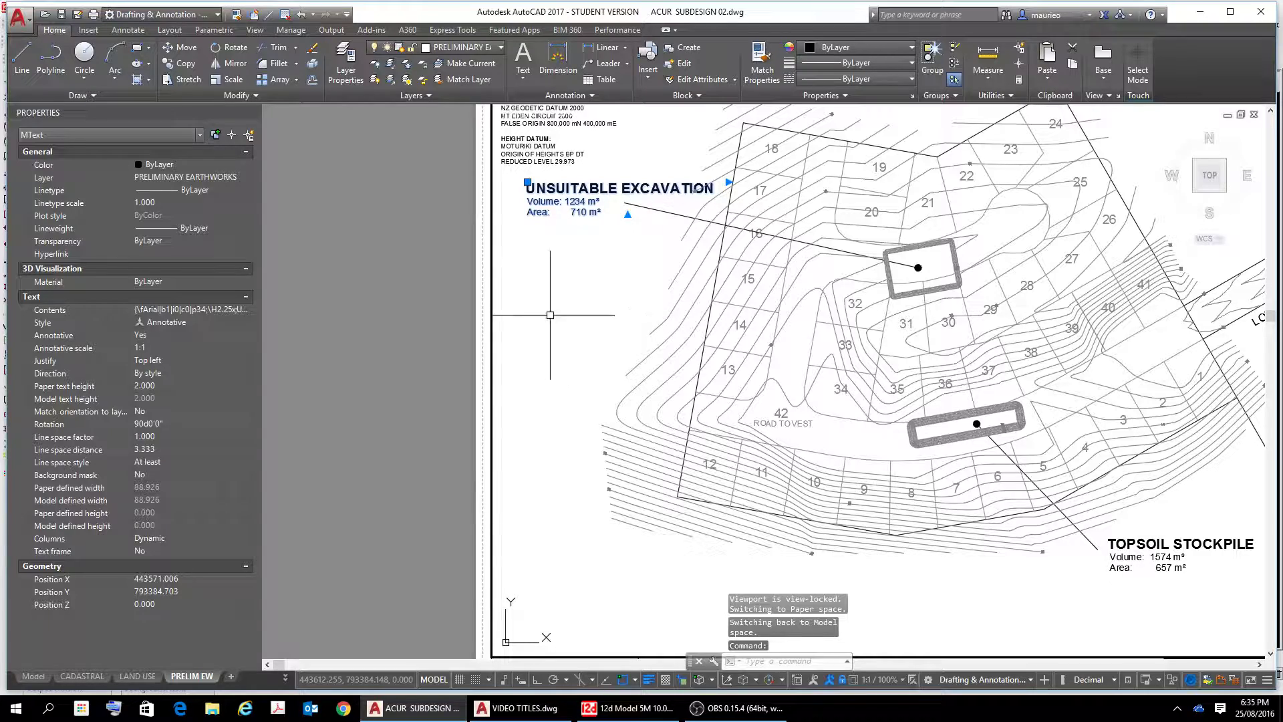
right_click(591, 304)
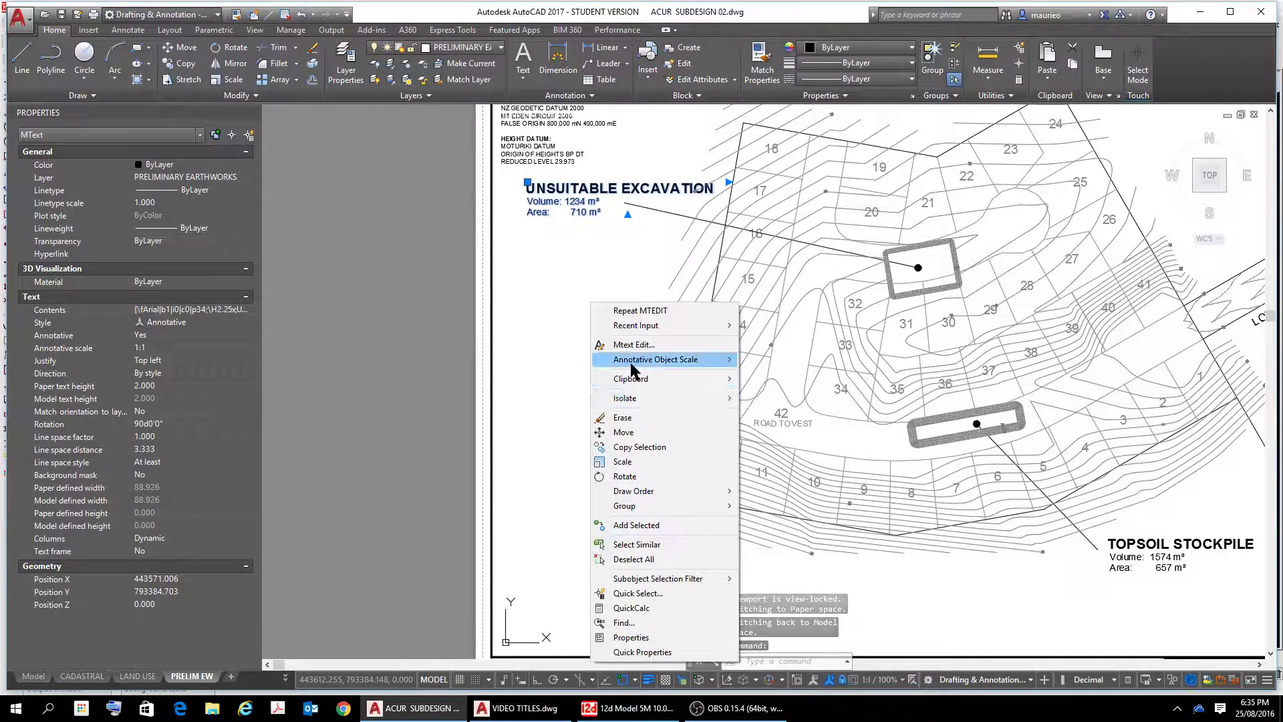
click(626, 431)
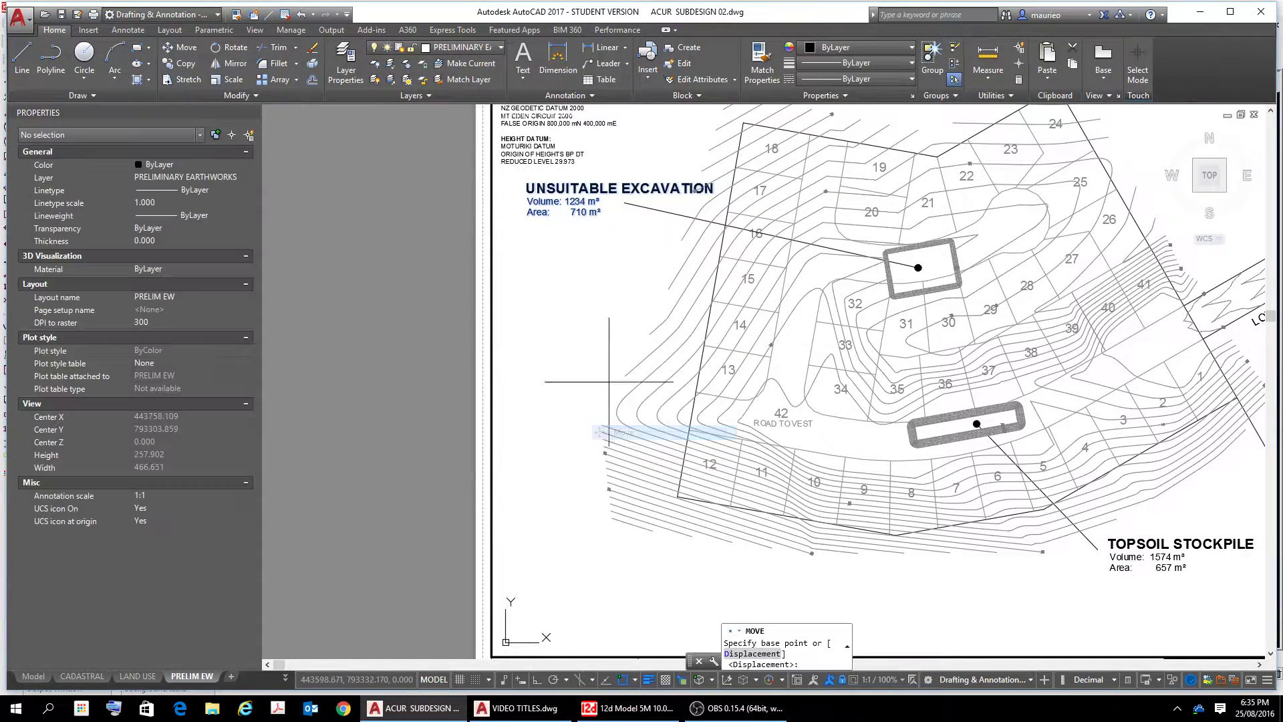
click(527, 215)
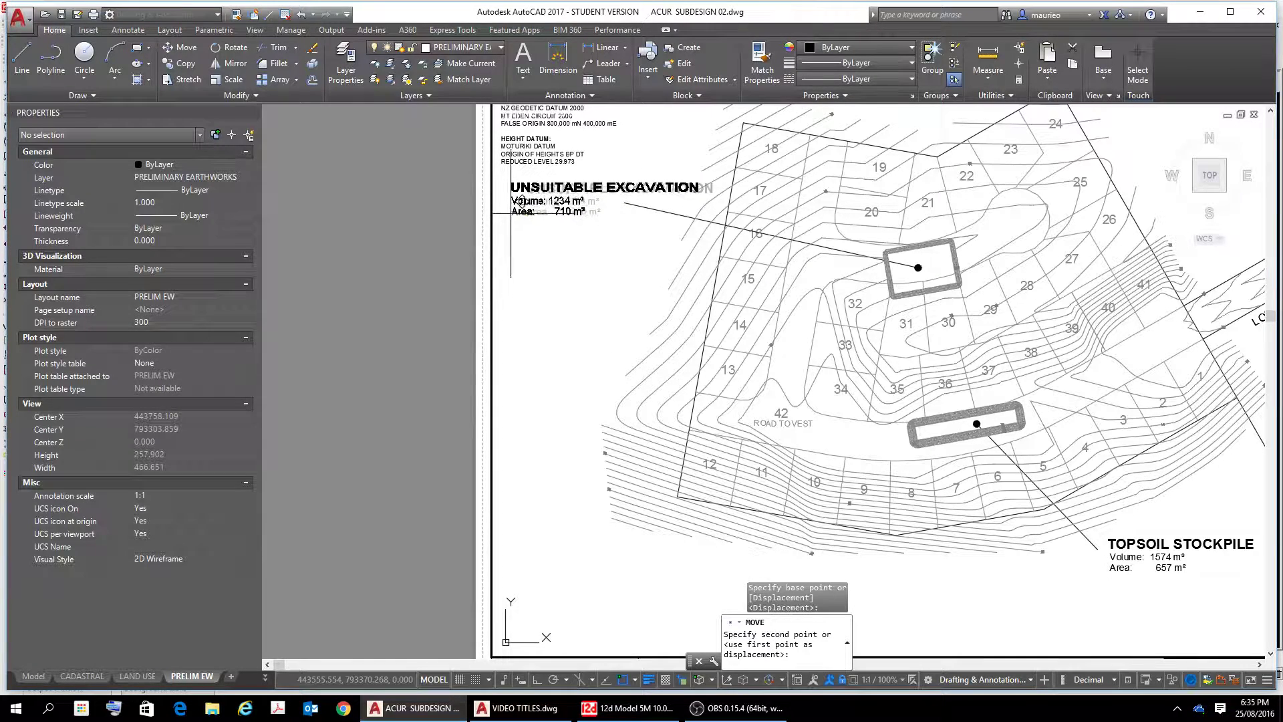
click(513, 201)
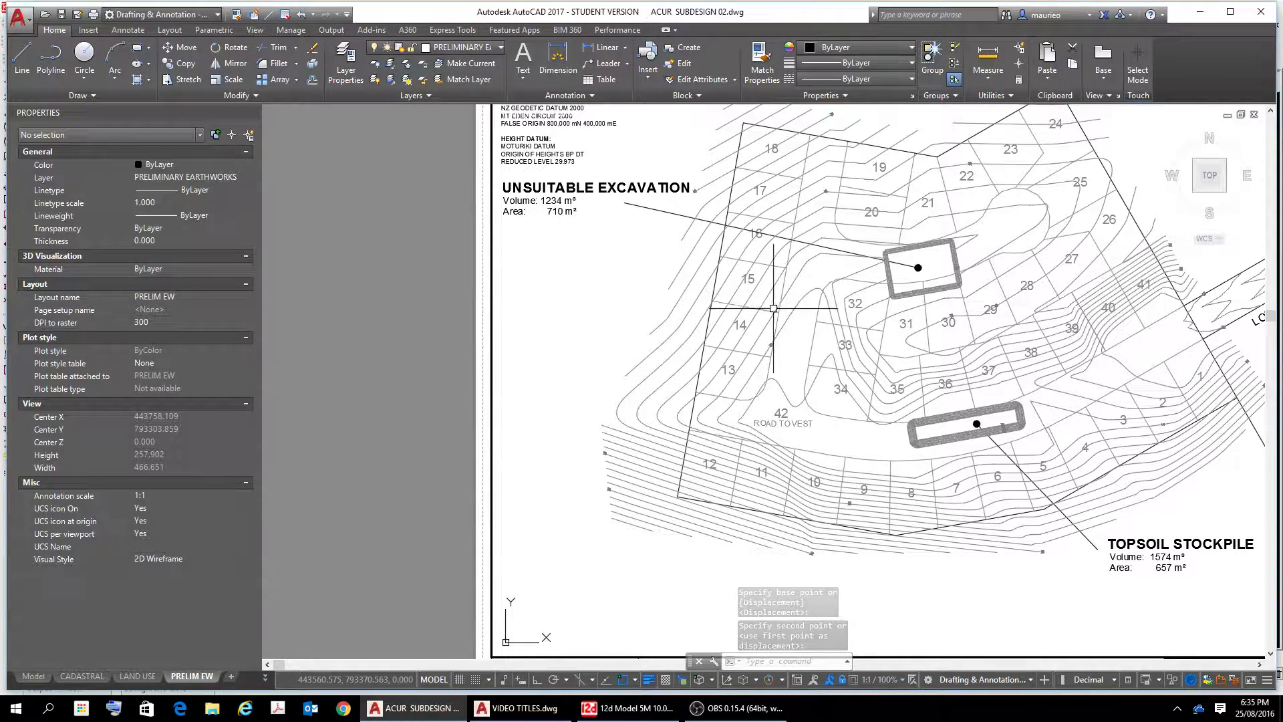
Select the TOPSOIL STOCKPILE leader line and inspect its arrowhead, landing and text properties
middle_drag(1031, 605, 787, 411)
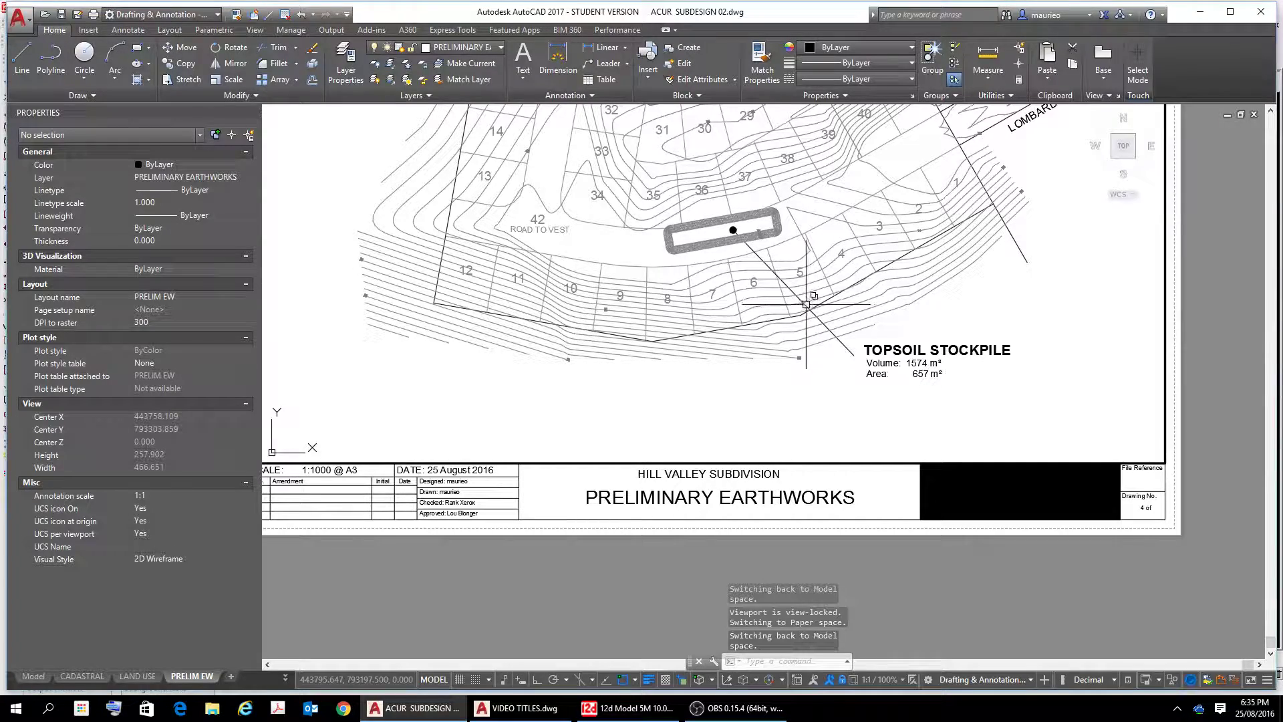
scroll(735, 225, up, 6)
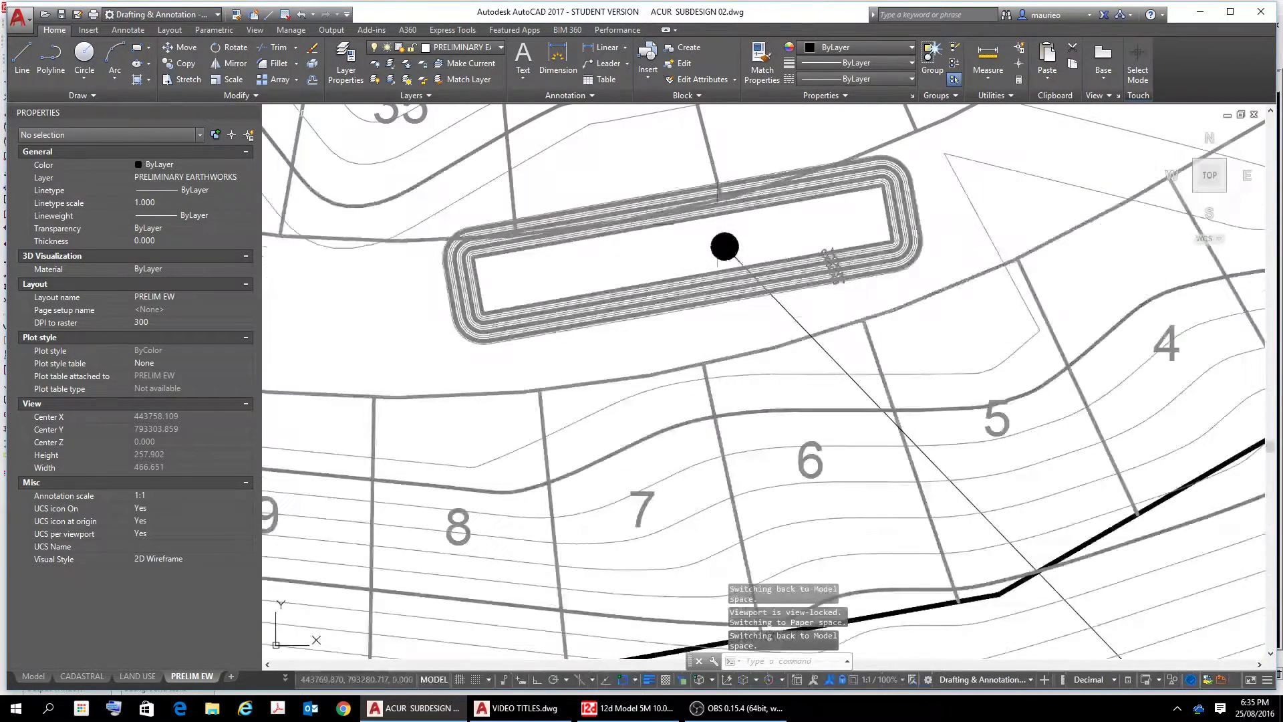
click(796, 319)
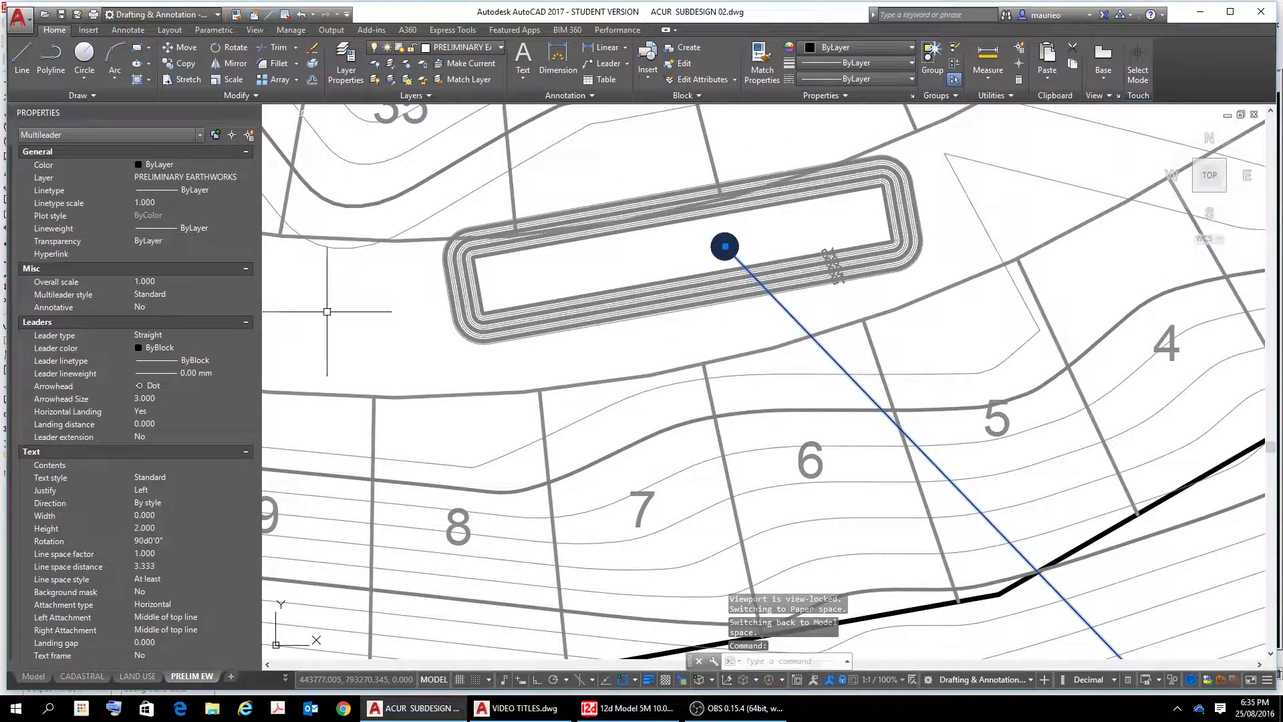
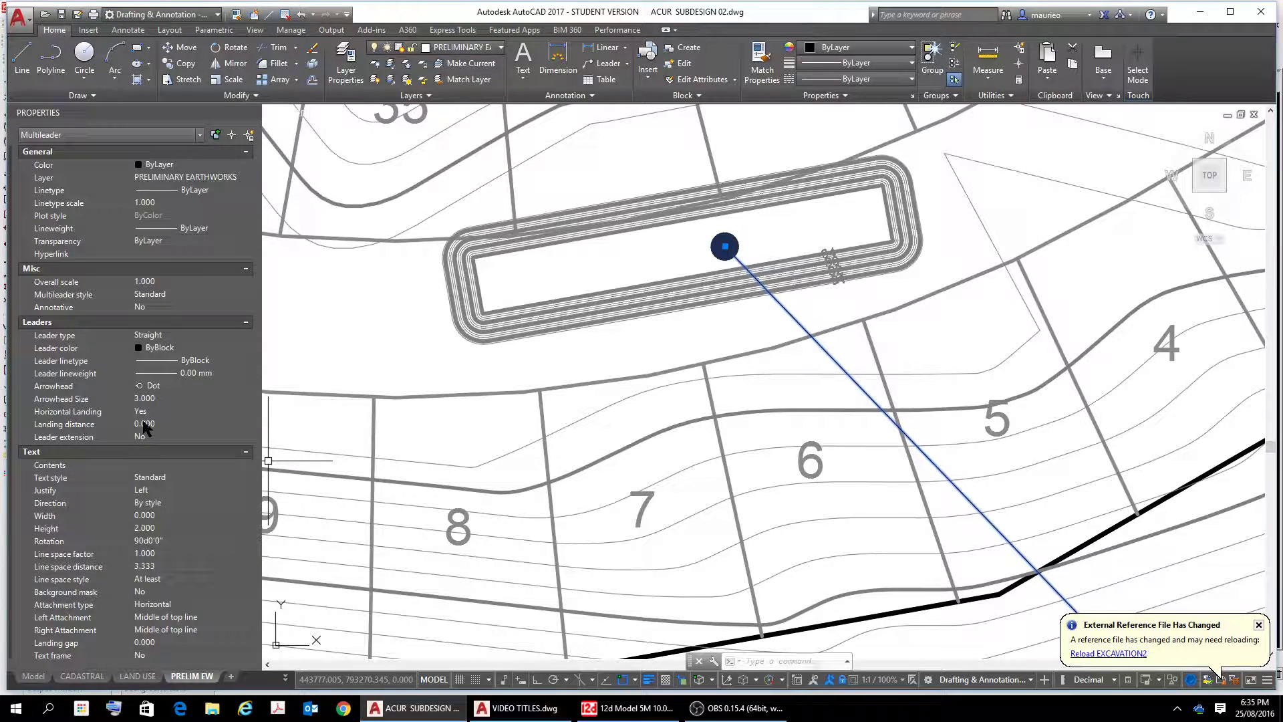
Review the whole preliminary earthworks sheet, checking the enlarged area labels, leaders, logo and title block
scroll(949, 403, down, 5)
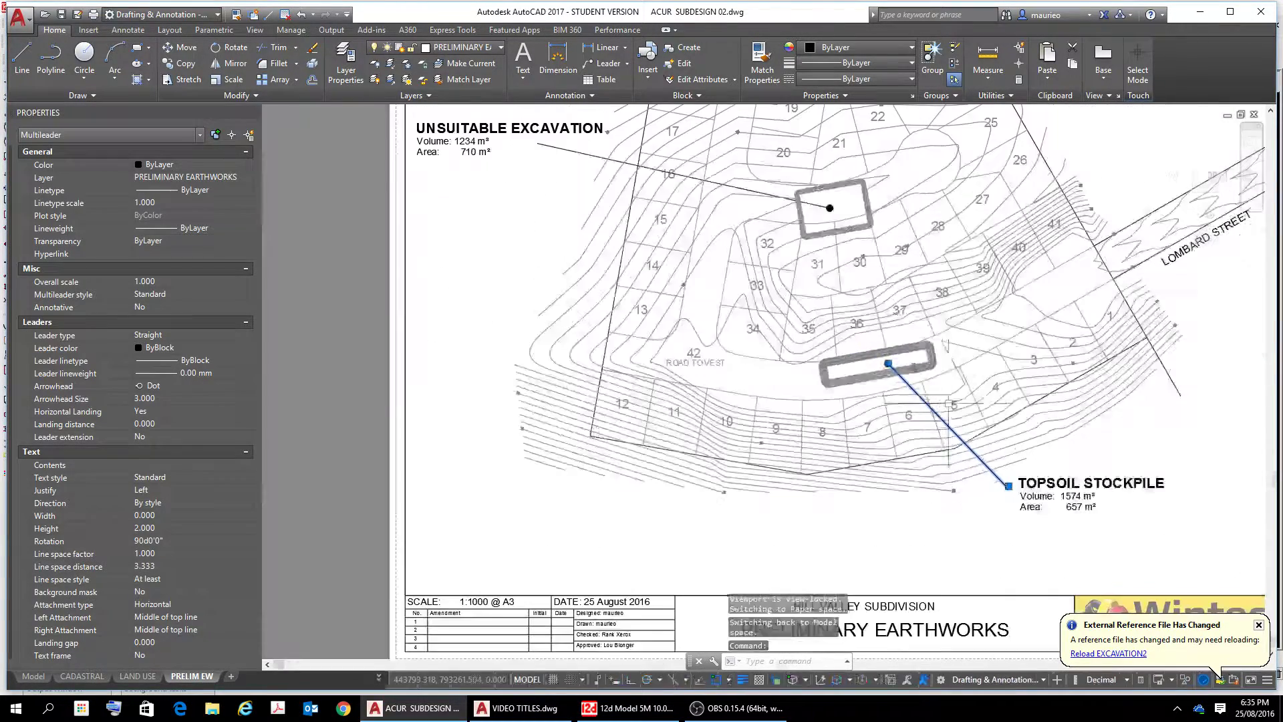
scroll(942, 403, down, 1)
scroll(699, 361, down, 2)
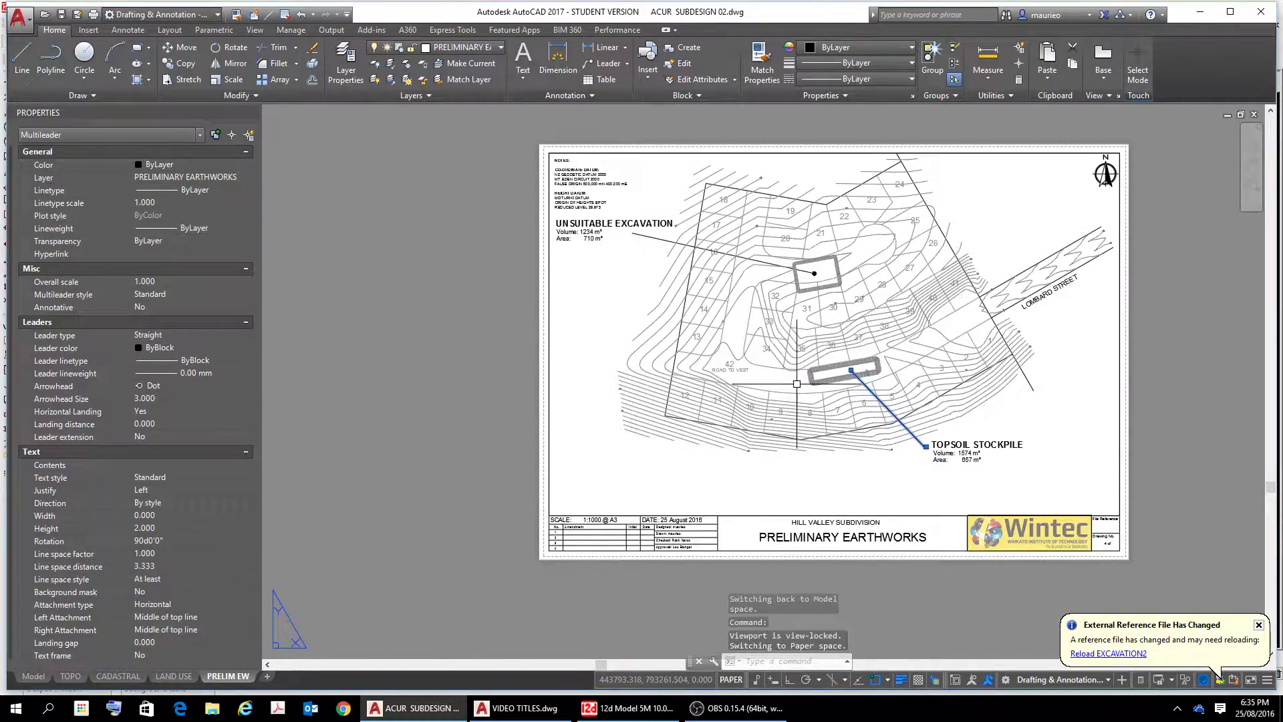
scroll(699, 360, up, 2)
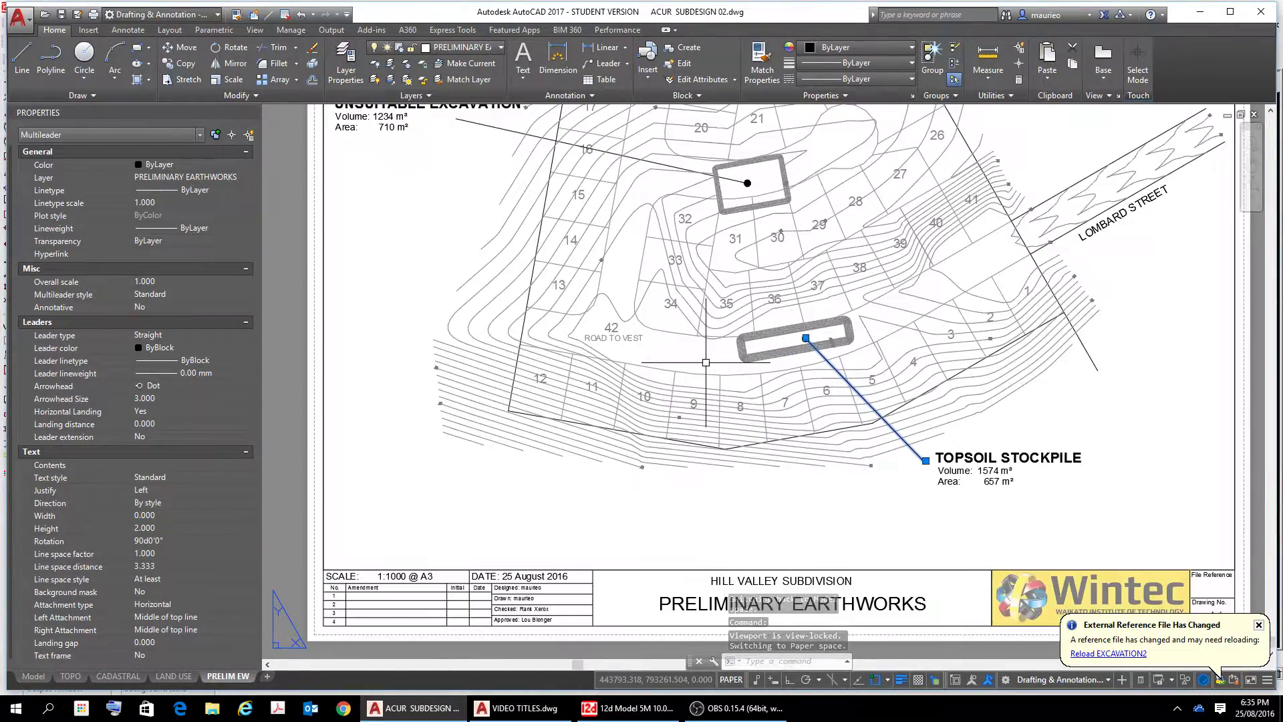
scroll(699, 361, down, 2)
scroll(975, 535, up, 3)
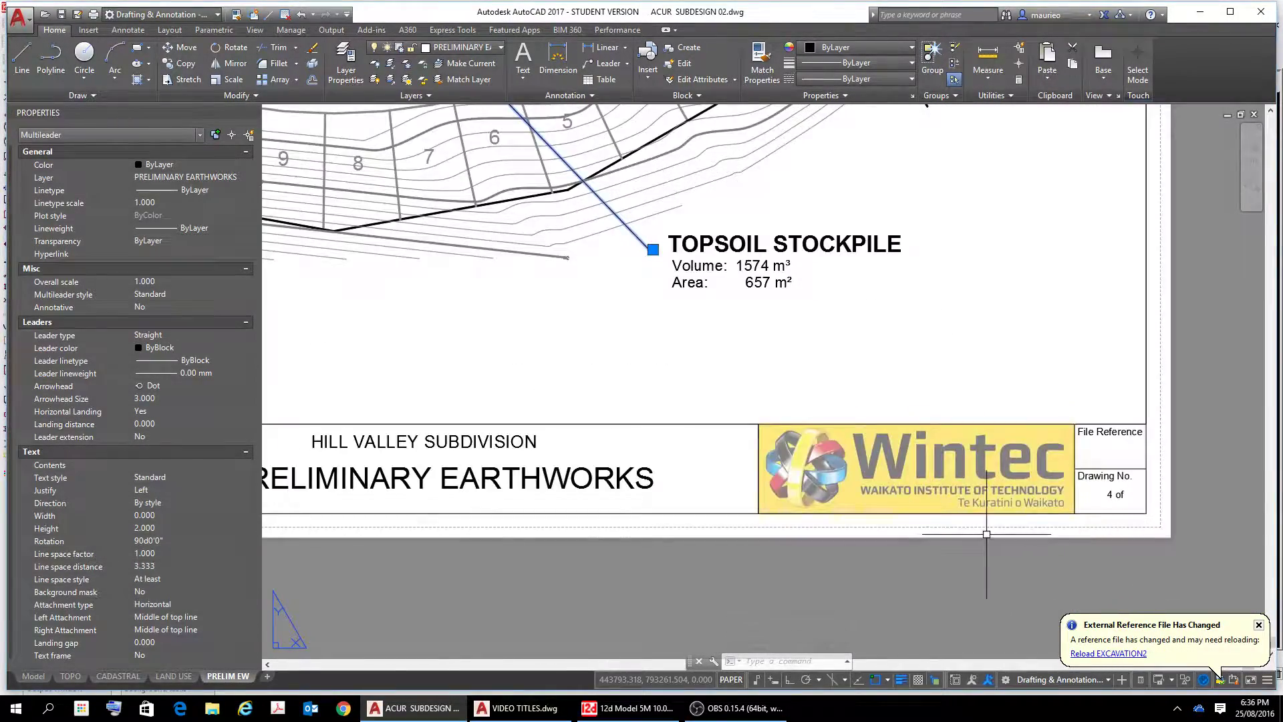
scroll(986, 534, down, 3)
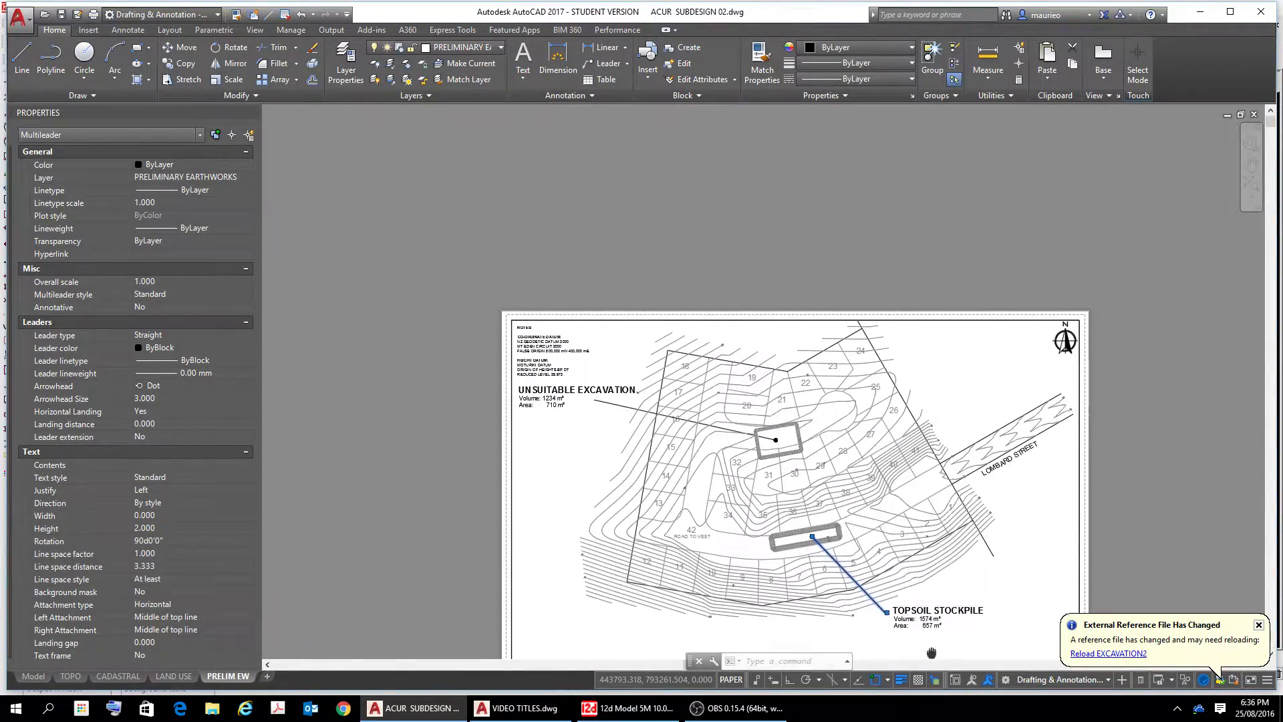
scroll(885, 535, up, 2)
scroll(887, 535, down, 1)
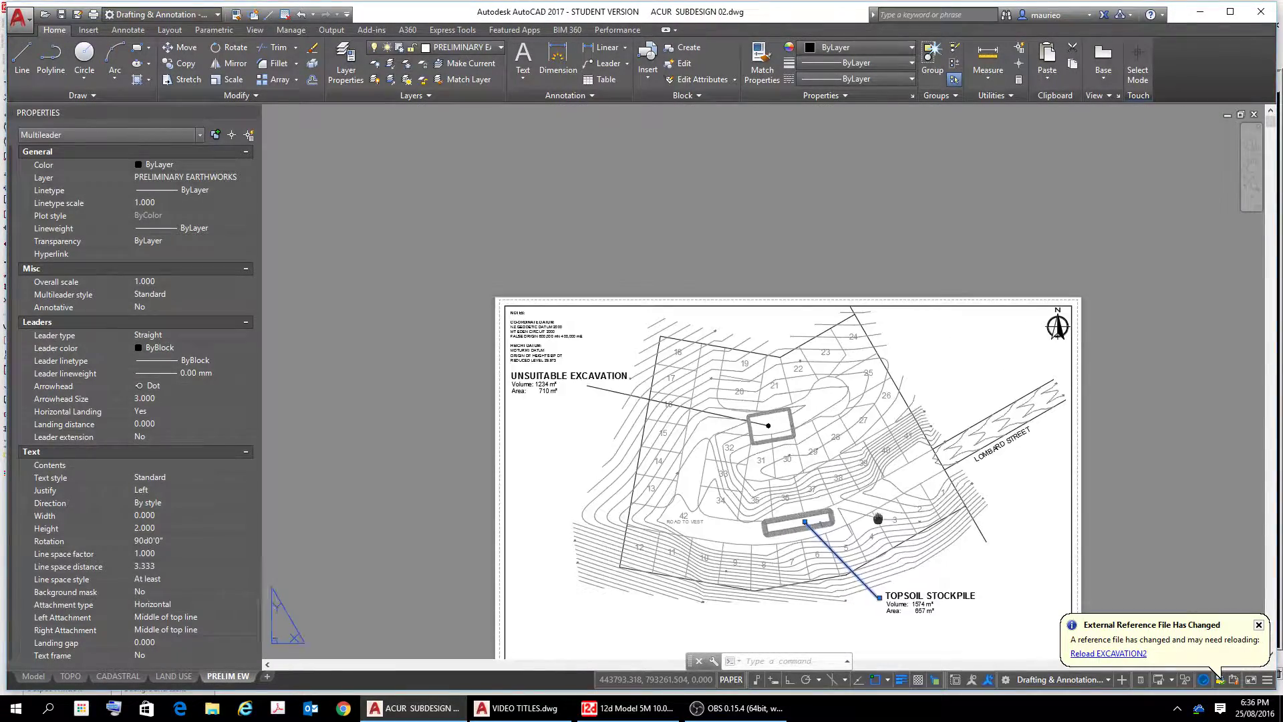
scroll(878, 517, up, 1)
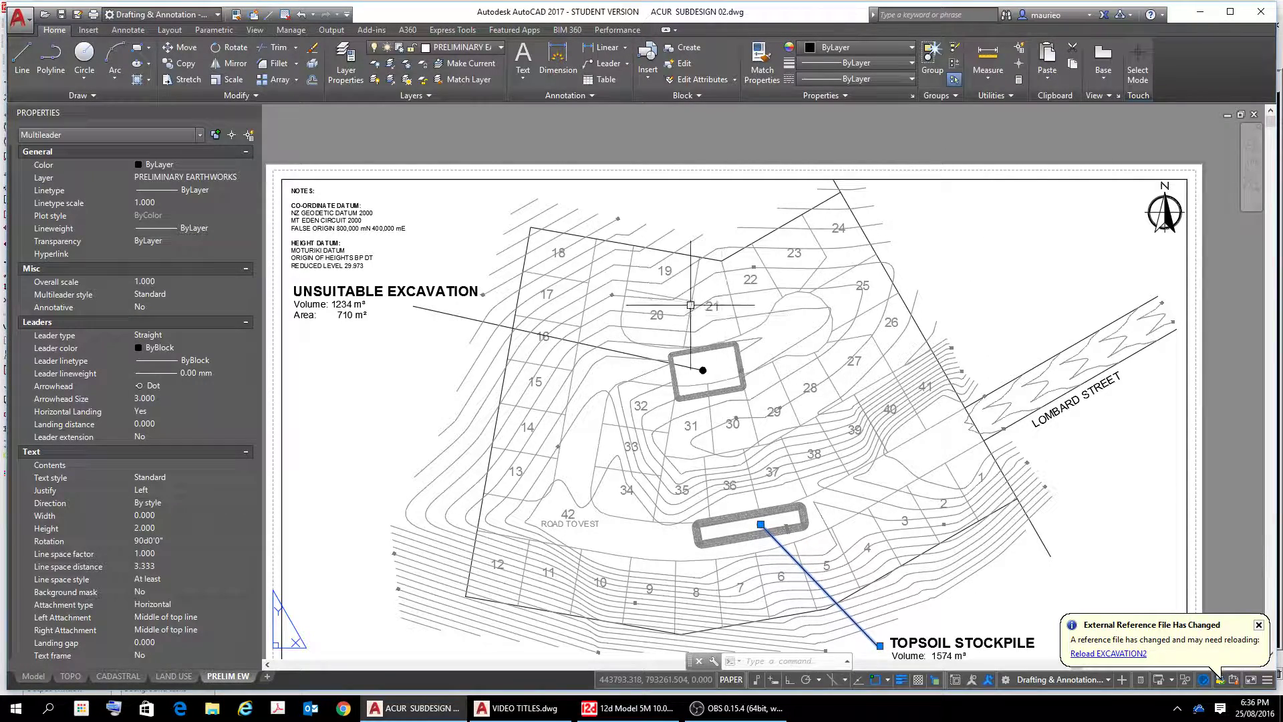
Examine the contour lines and their elevation labels around lots 19 to 22, the unsuitable excavation and lots 1 to 6
scroll(718, 311, up, 8)
scroll(748, 318, down, 6)
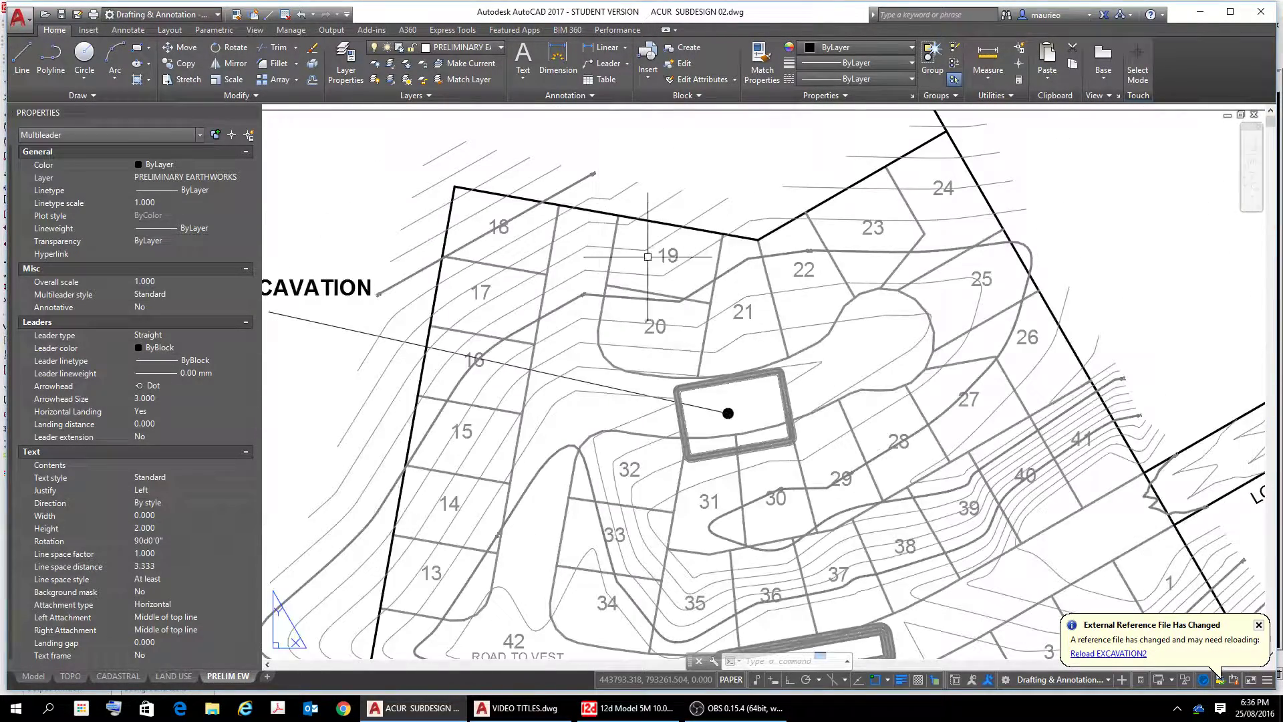
scroll(656, 304, up, 2)
scroll(656, 304, up, 2)
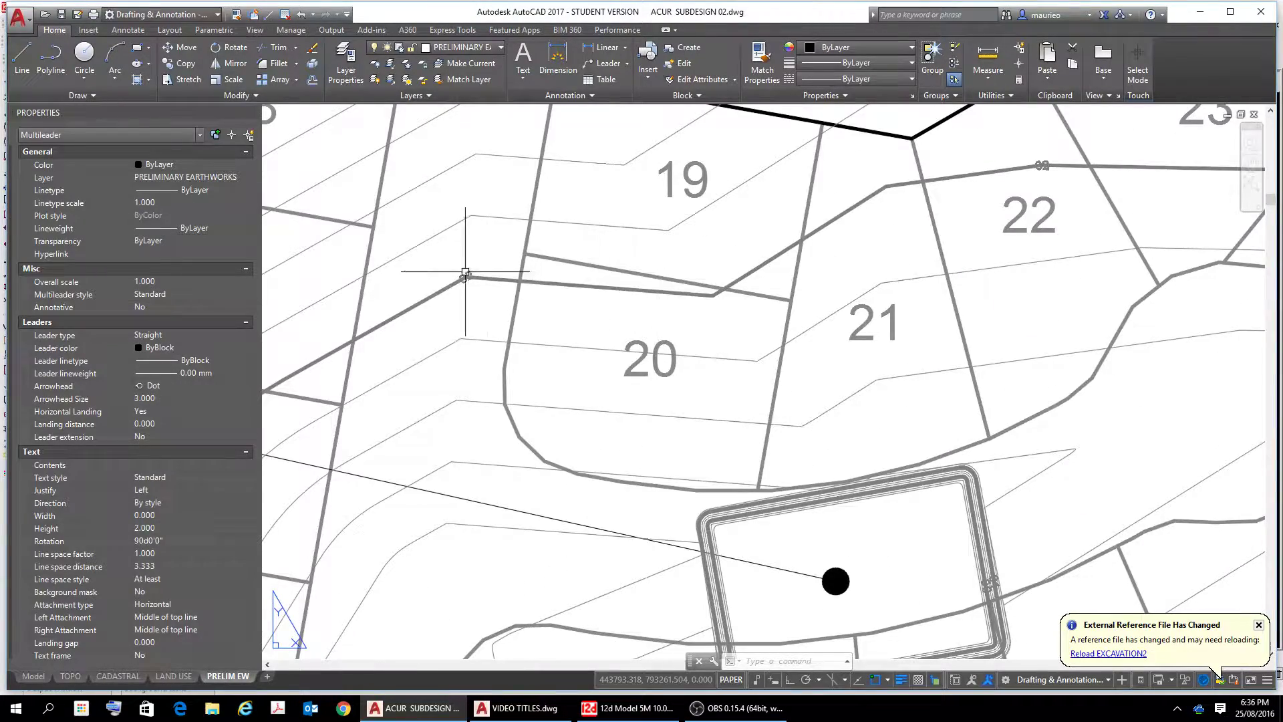
scroll(461, 284, up, 5)
scroll(708, 468, down, 8)
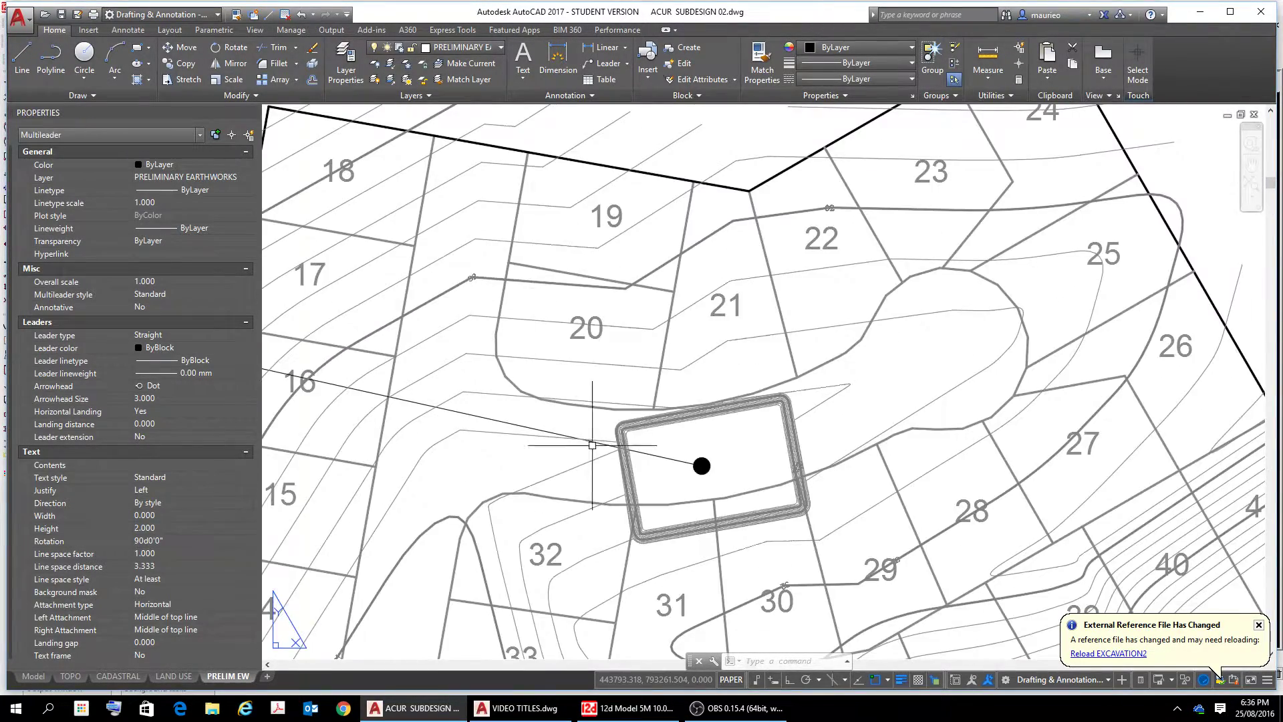
scroll(635, 494, down, 3)
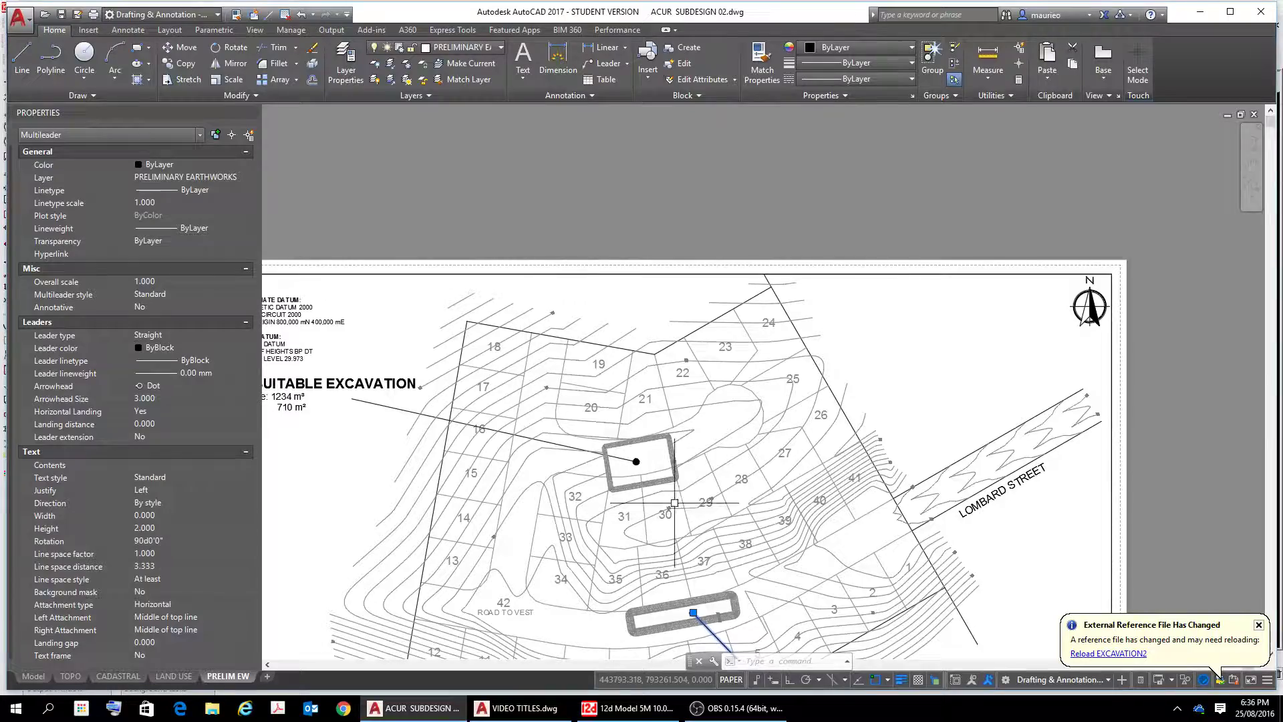
scroll(676, 498, up, 8)
scroll(675, 498, up, 2)
scroll(689, 501, down, 10)
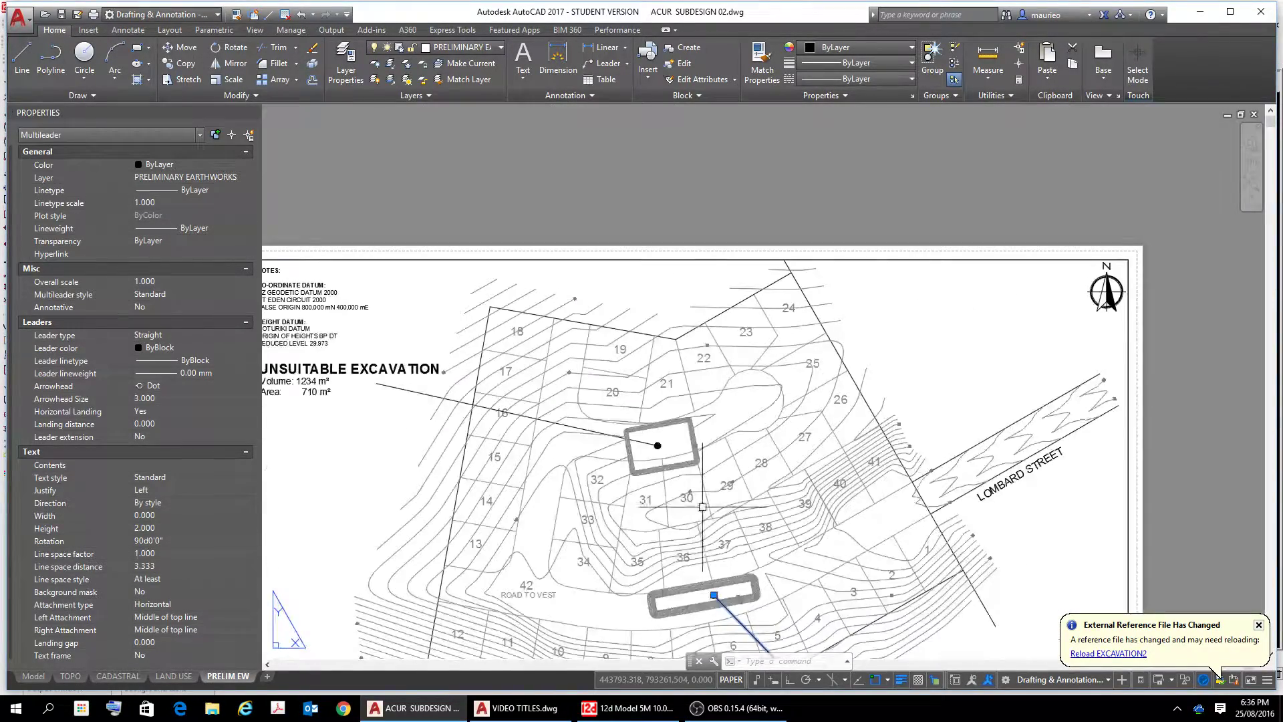
mouse_move(702, 507)
middle_down()
mouse_move(504, 337)
mouse_move(523, 339)
middle_up()
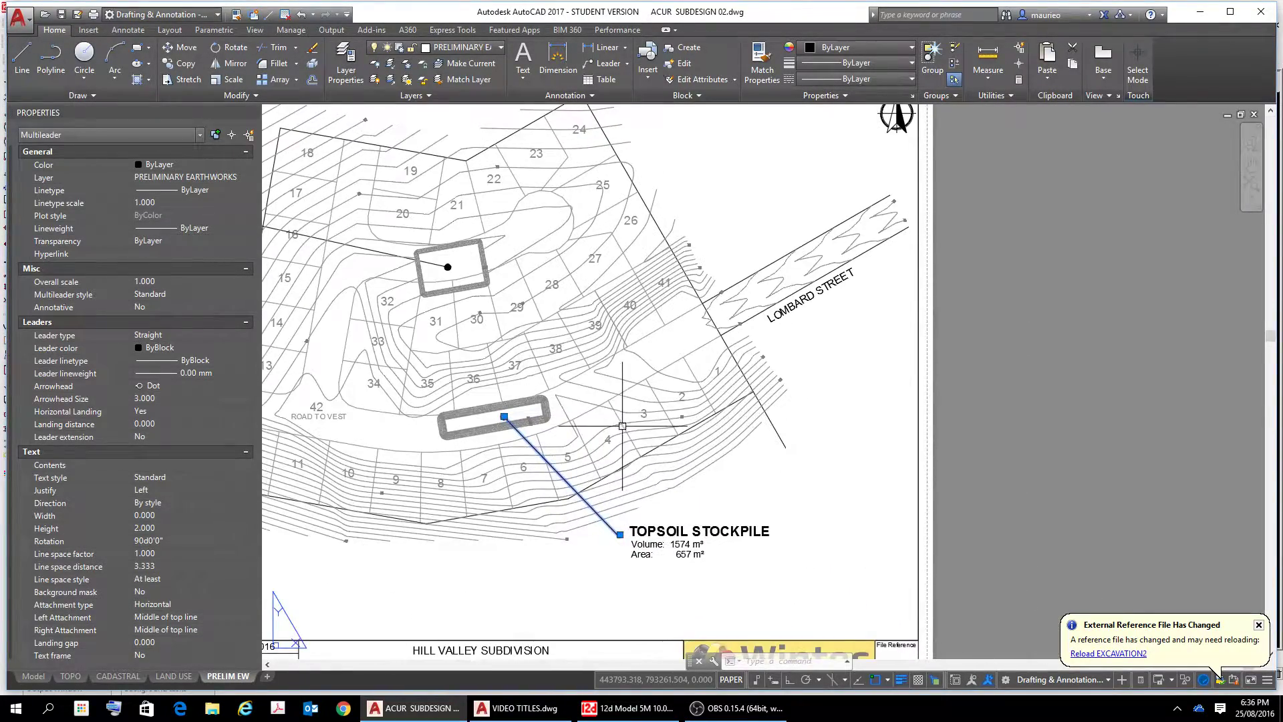
scroll(624, 426, up, 4)
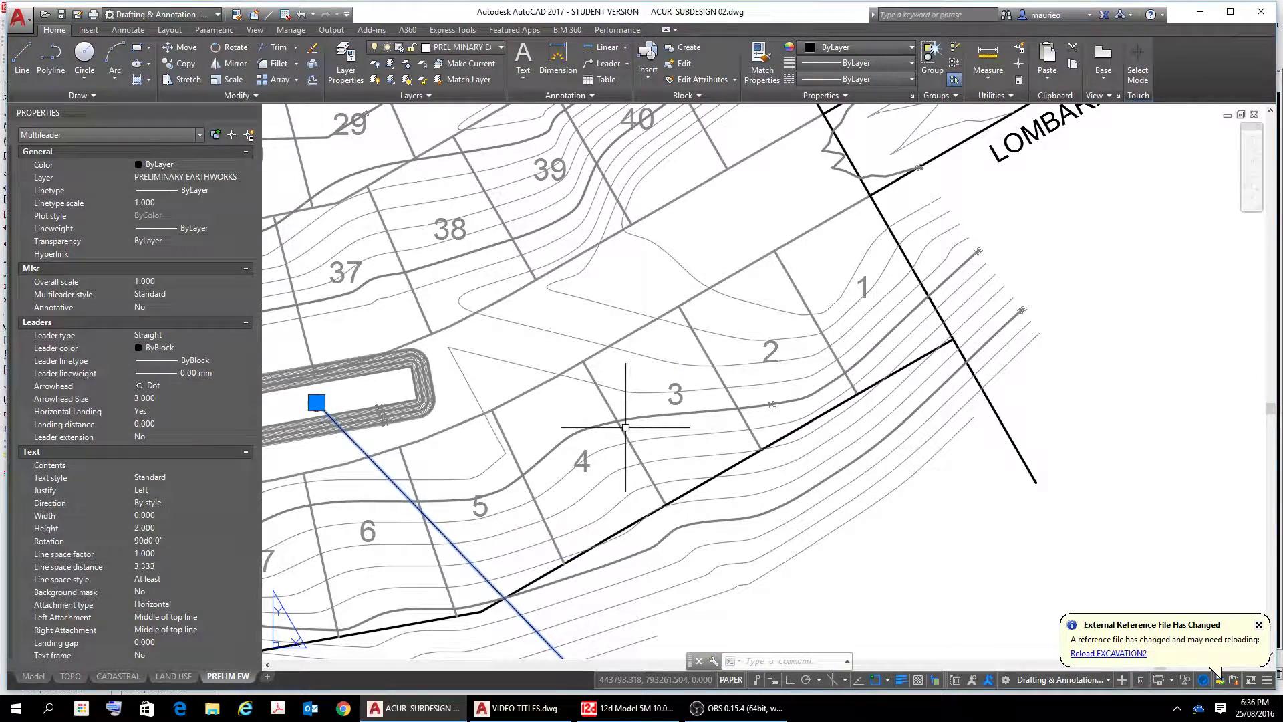
scroll(625, 427, down, 3)
middle_drag(626, 427, 755, 444)
scroll(890, 450, down, 1)
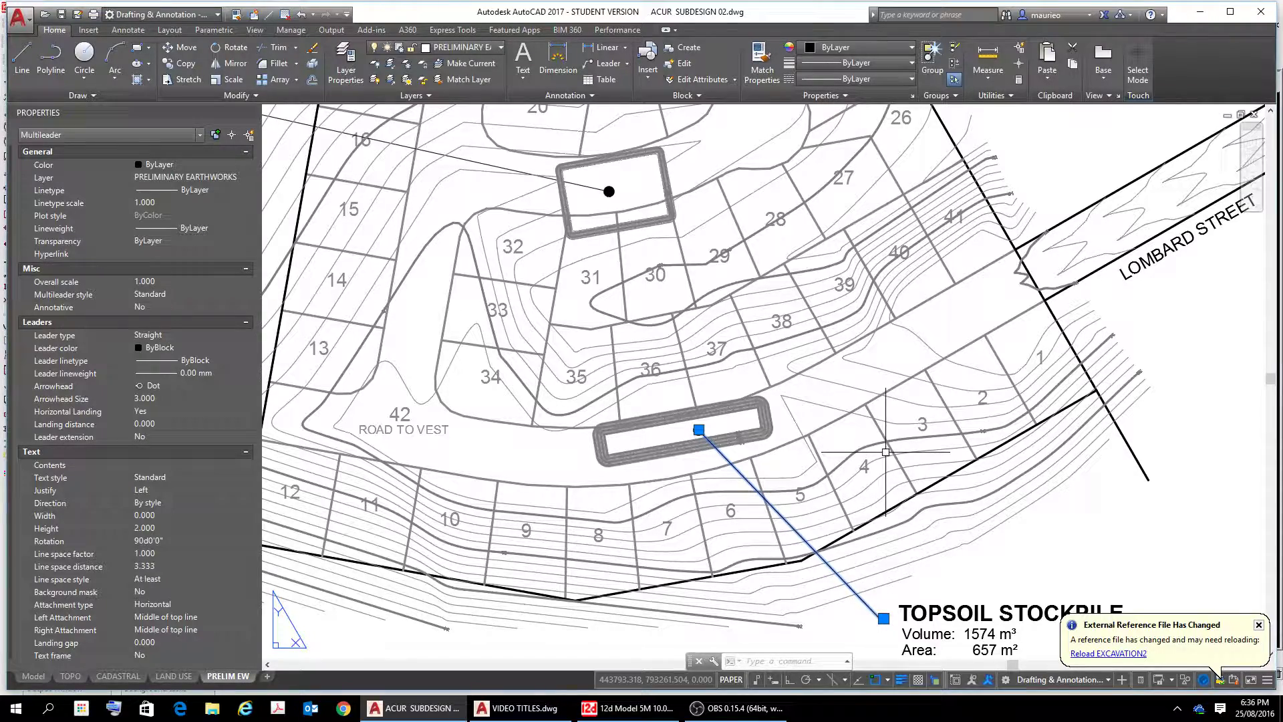
Open the EXCAVATION2 external reference for in-place editing, picking it at the contour elevation label over lot 30
scroll(658, 276, up, 4)
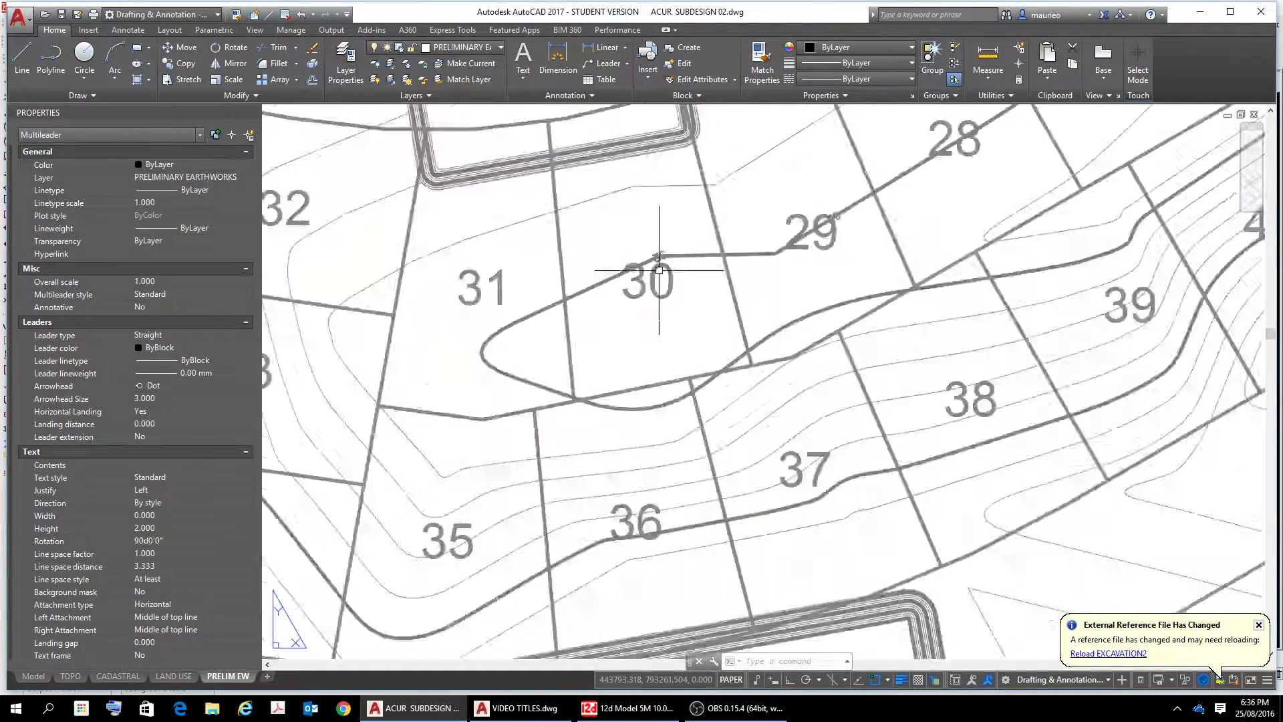
scroll(654, 274, down, 2)
scroll(659, 261, down, 3)
scroll(659, 271, up, 8)
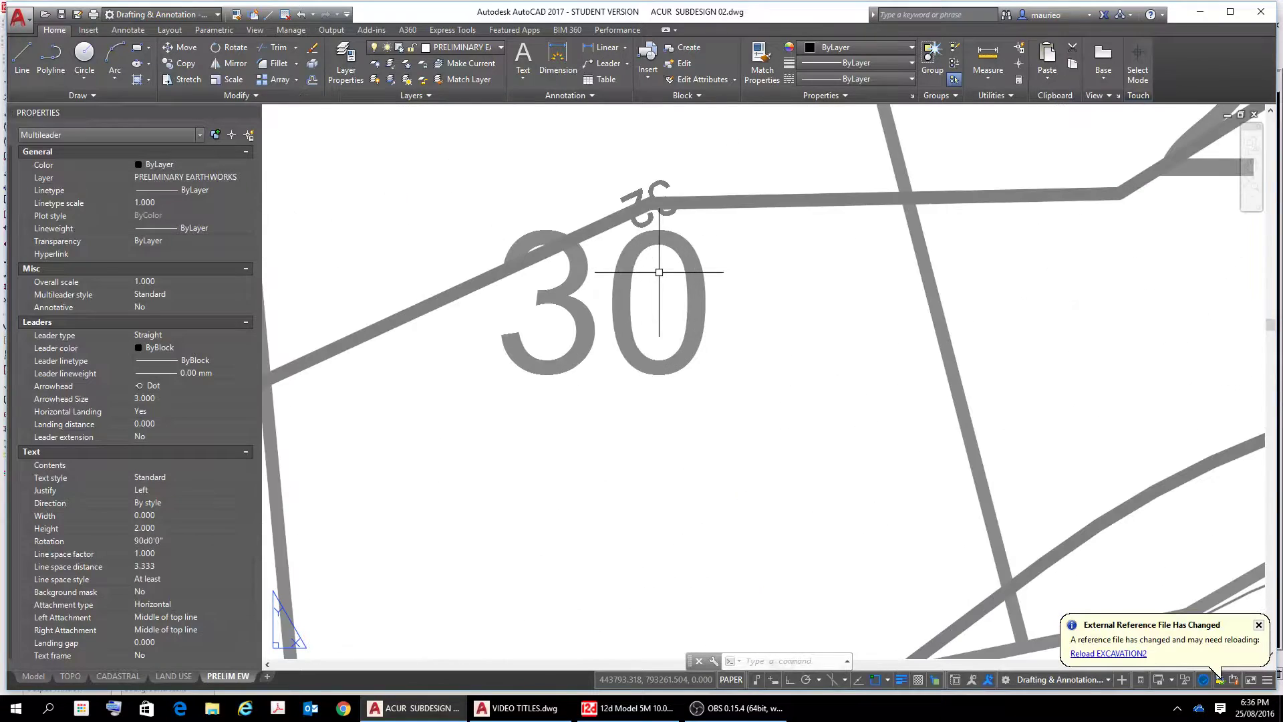
double_click(664, 180)
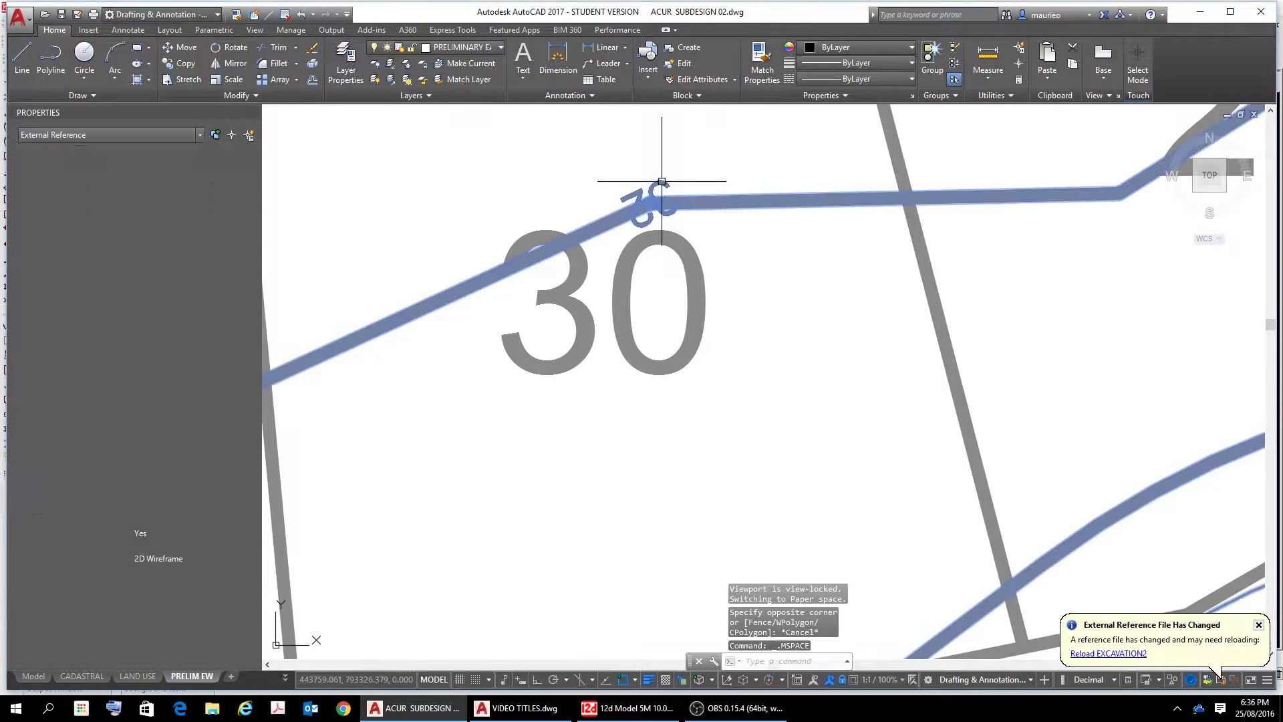
double_click(661, 180)
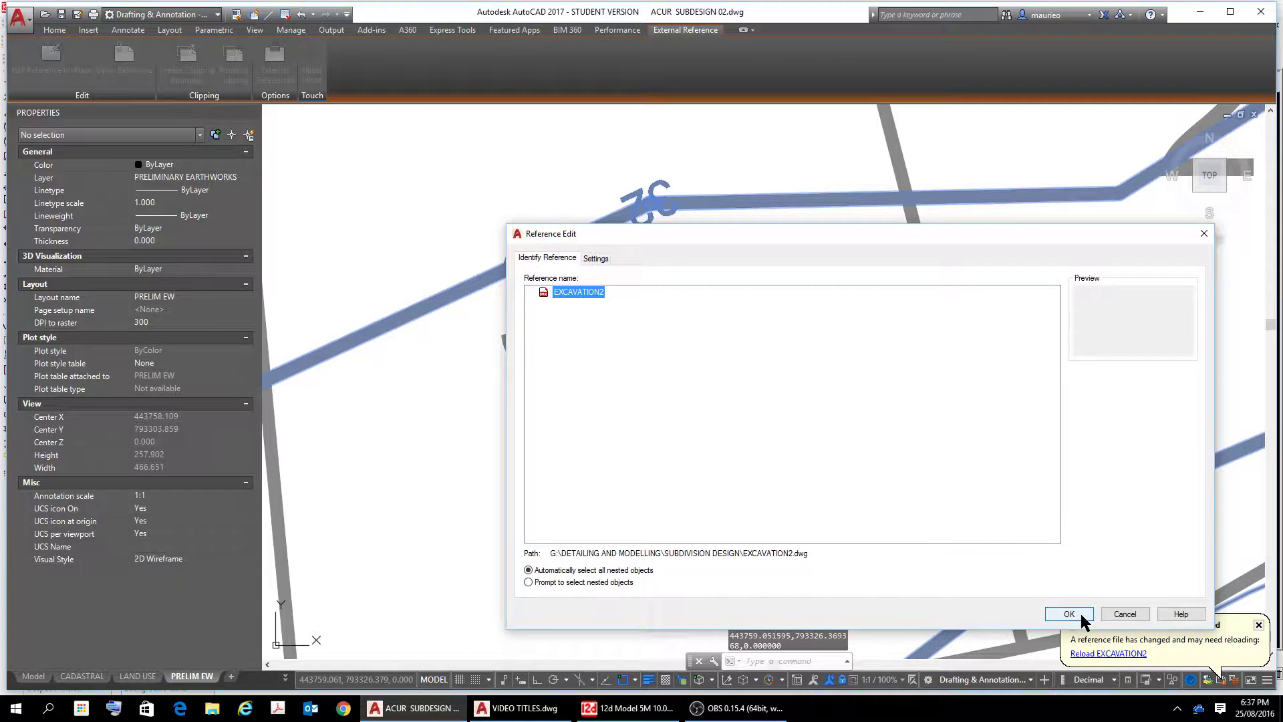
click(1069, 613)
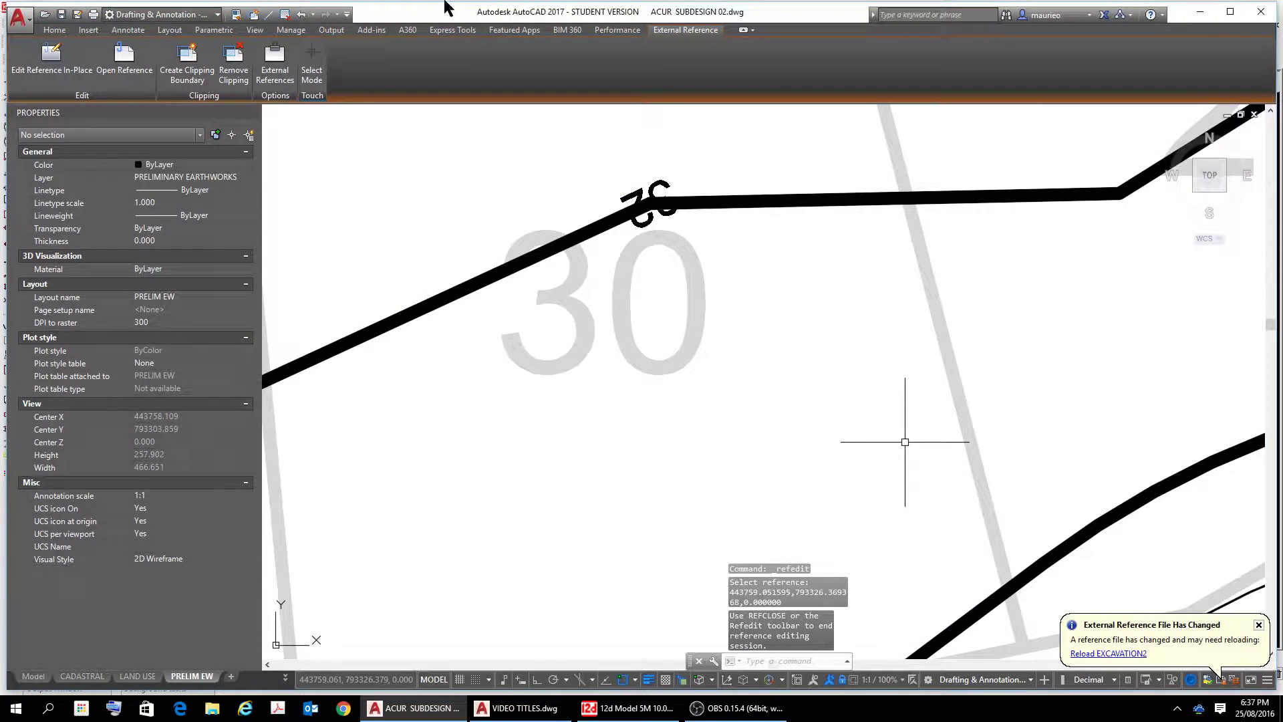
Select the contour elevation label over lot 30 and inspect its layer, height and rotation properties
click(666, 185)
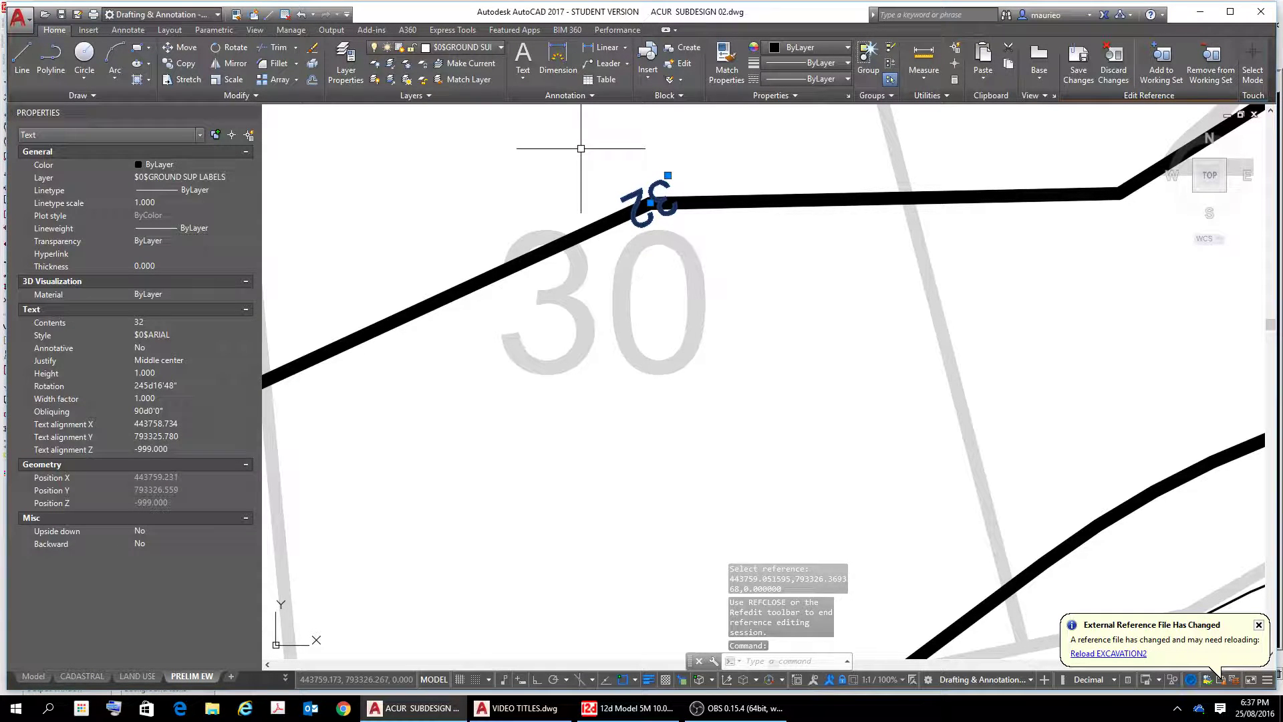
scroll(675, 188, down, 10)
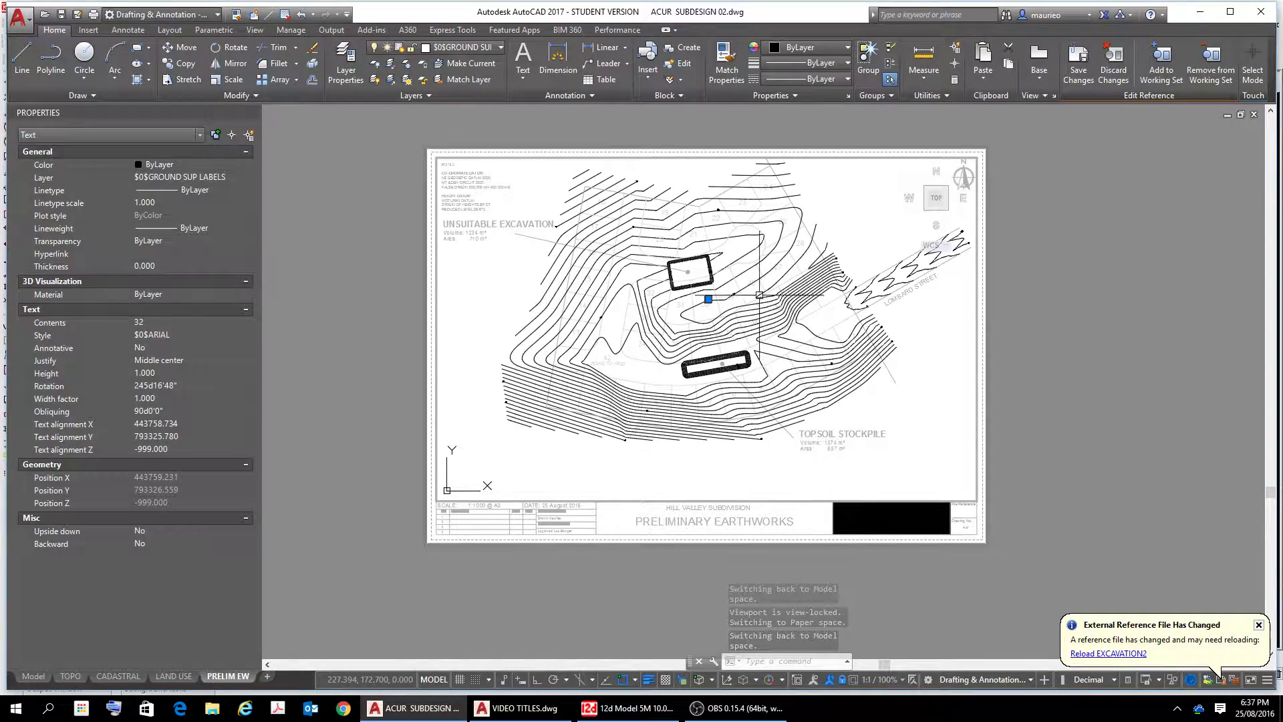
scroll(697, 289, up, 8)
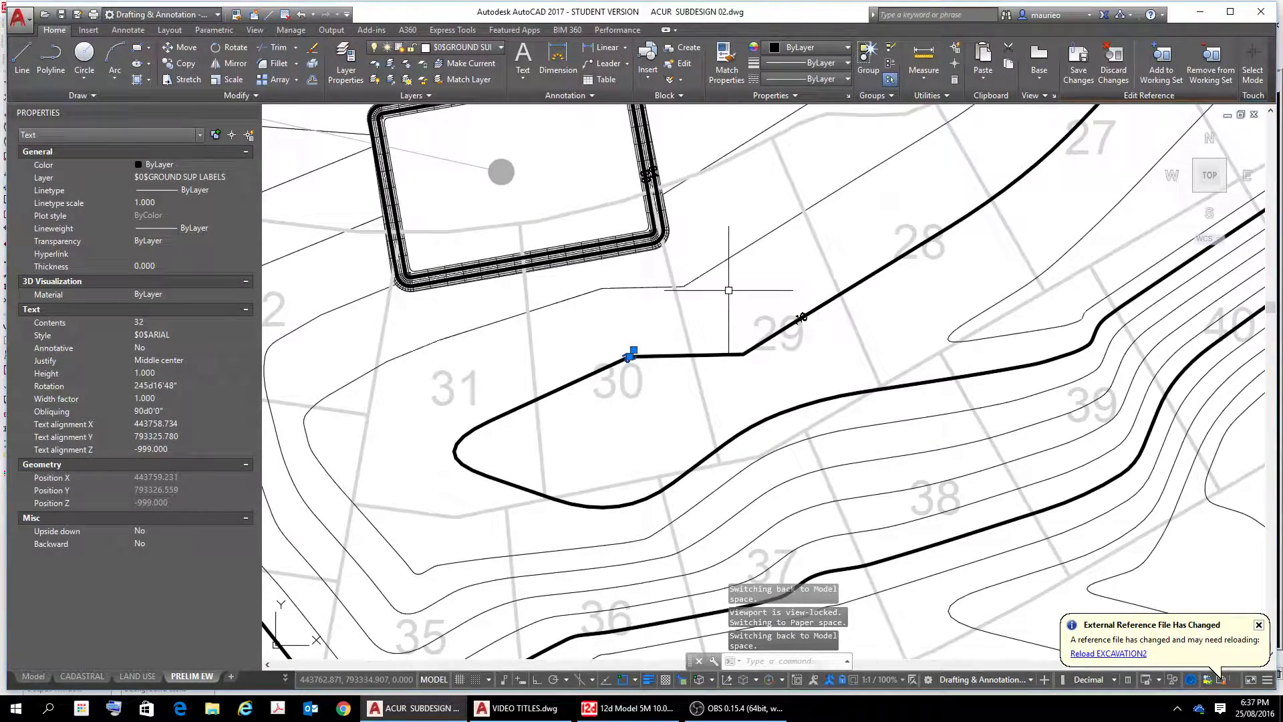
Send the two overlapping lot 29 number texts to the back, behind the contour elevation label
scroll(802, 334, up, 6)
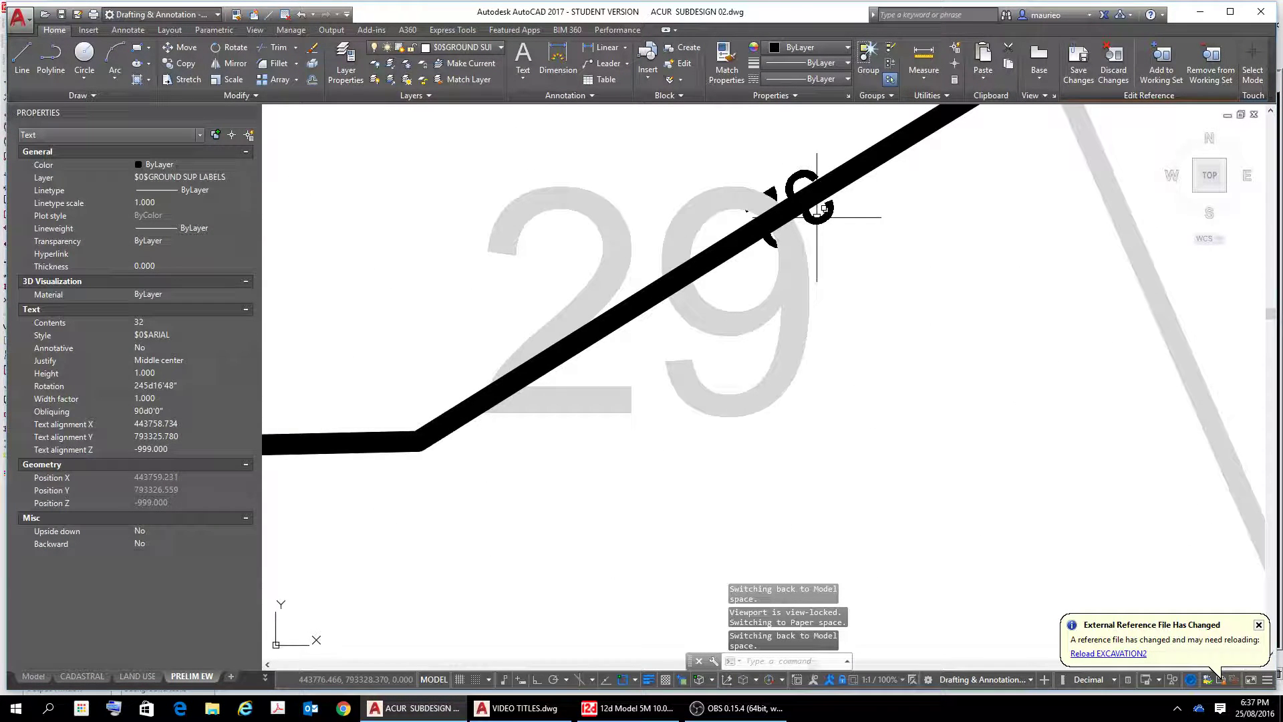
click(815, 243)
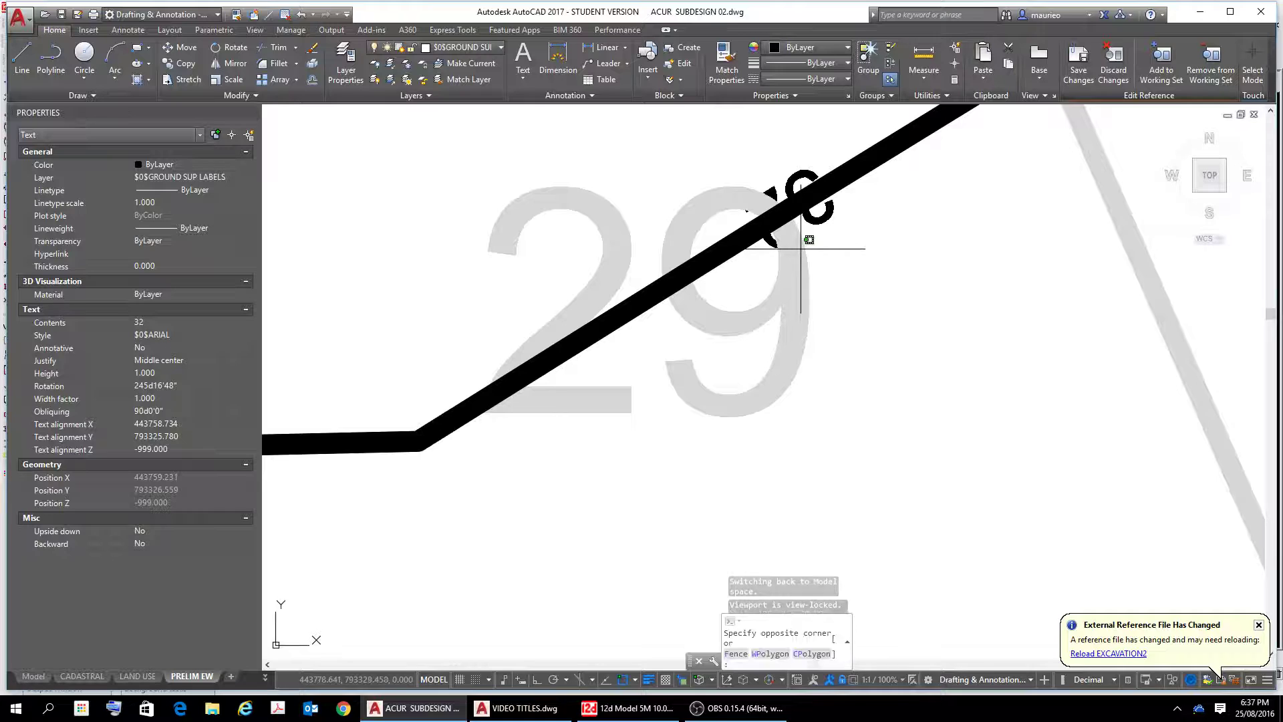
click(830, 278)
click(840, 275)
click(779, 334)
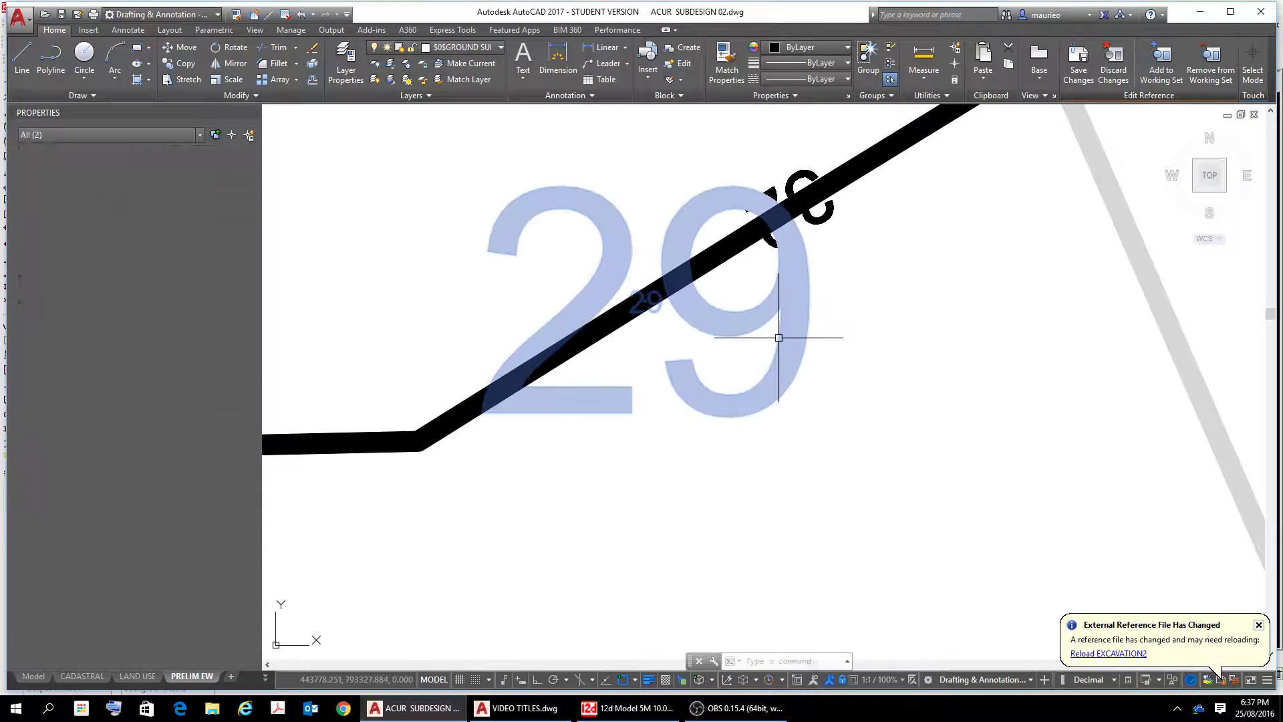
right_click(897, 397)
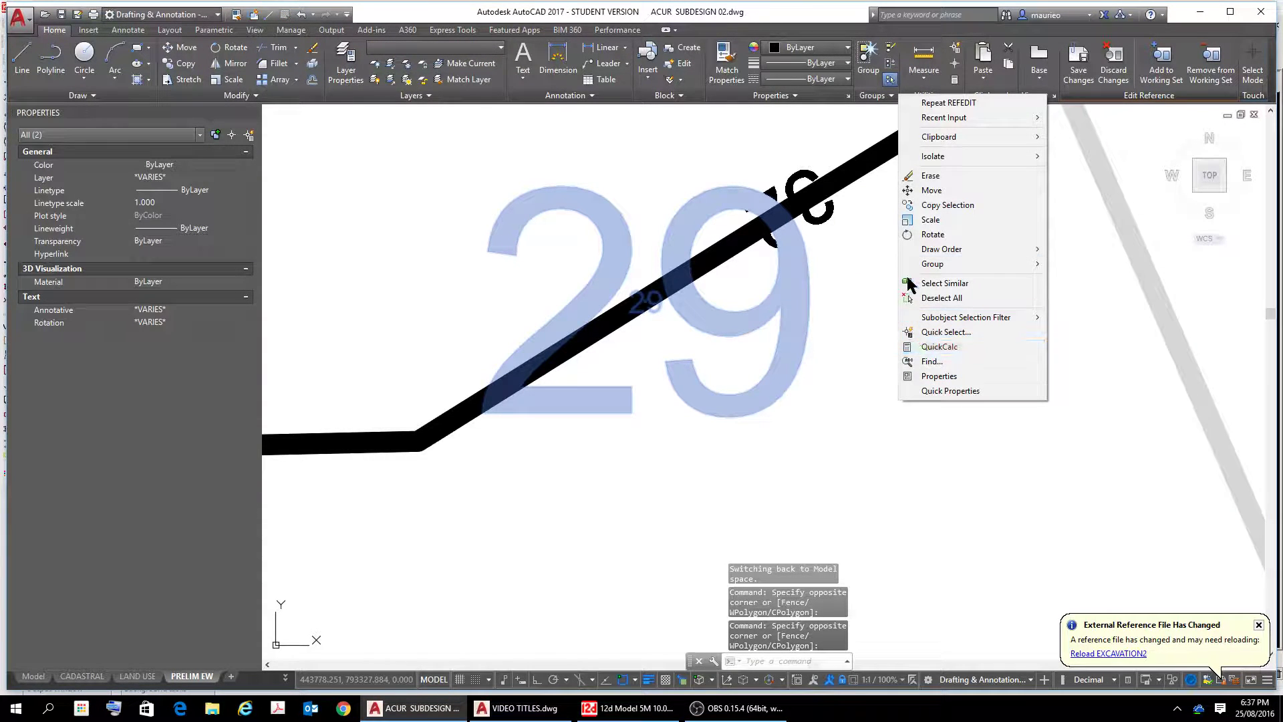
mouse_move(944, 265)
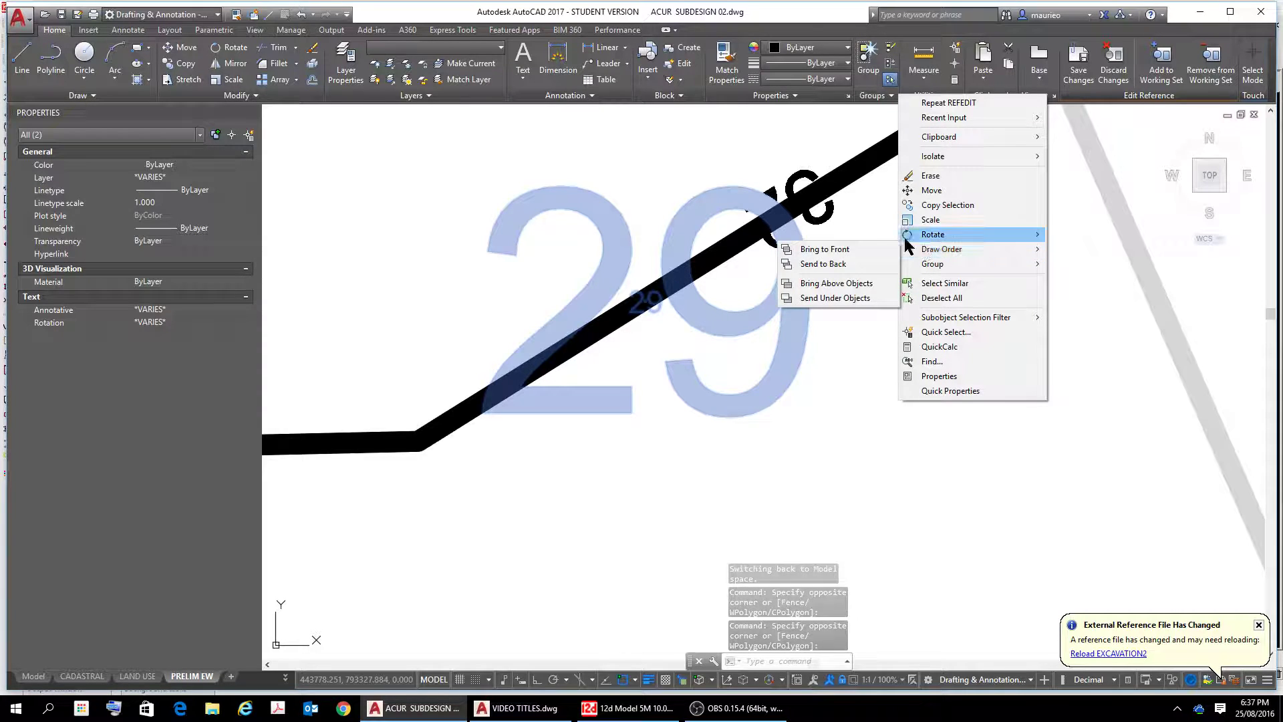
click(826, 264)
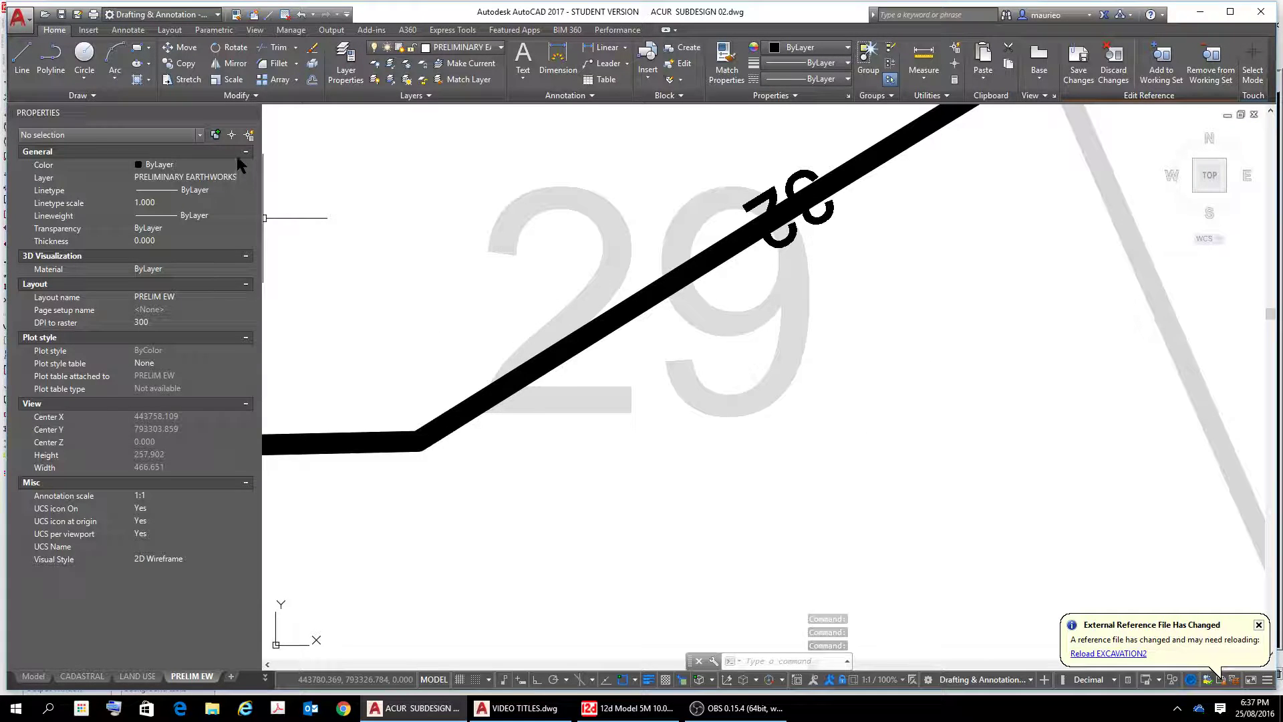
Try to quick-select all MText objects in the entire drawing with a text height equal to 1
click(249, 135)
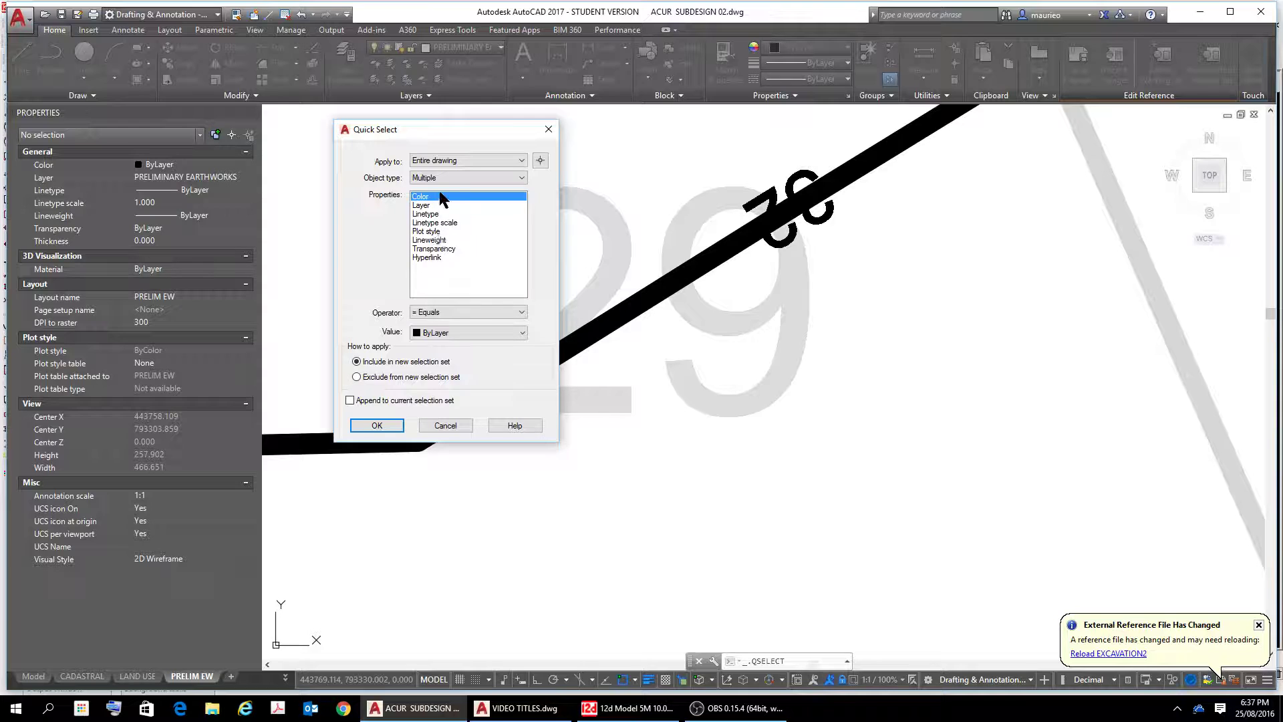
click(452, 177)
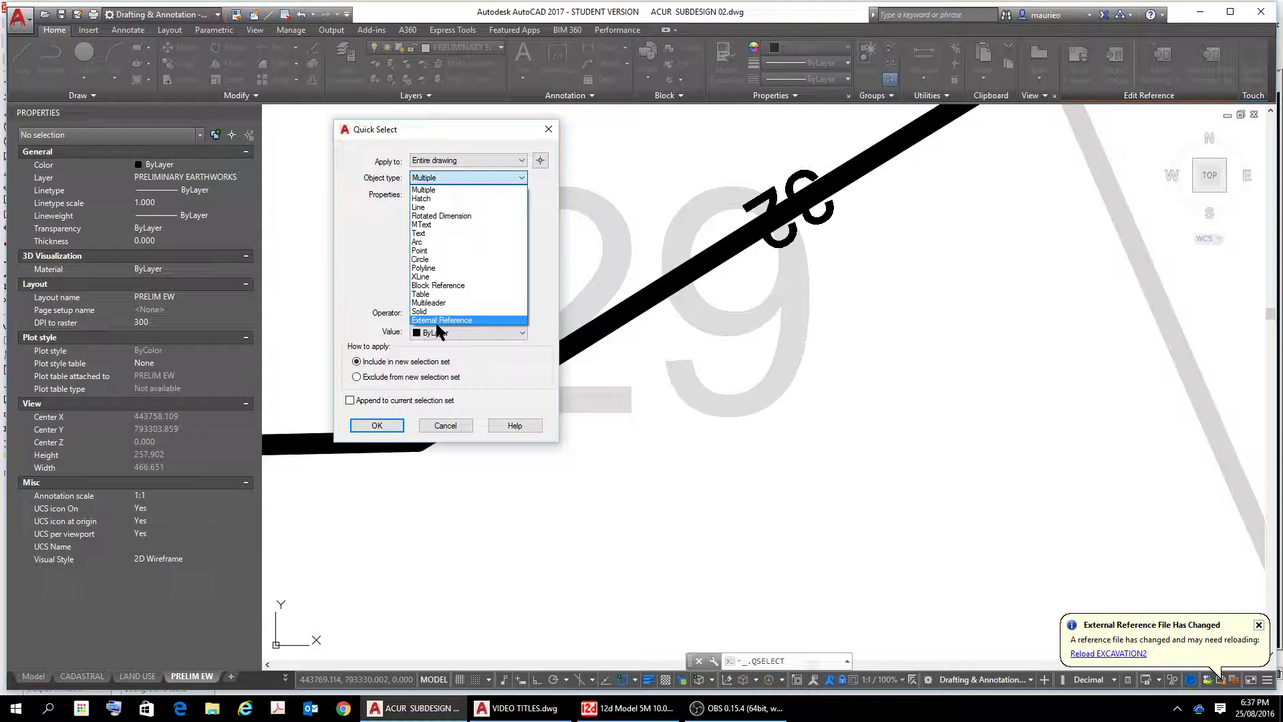
click(431, 225)
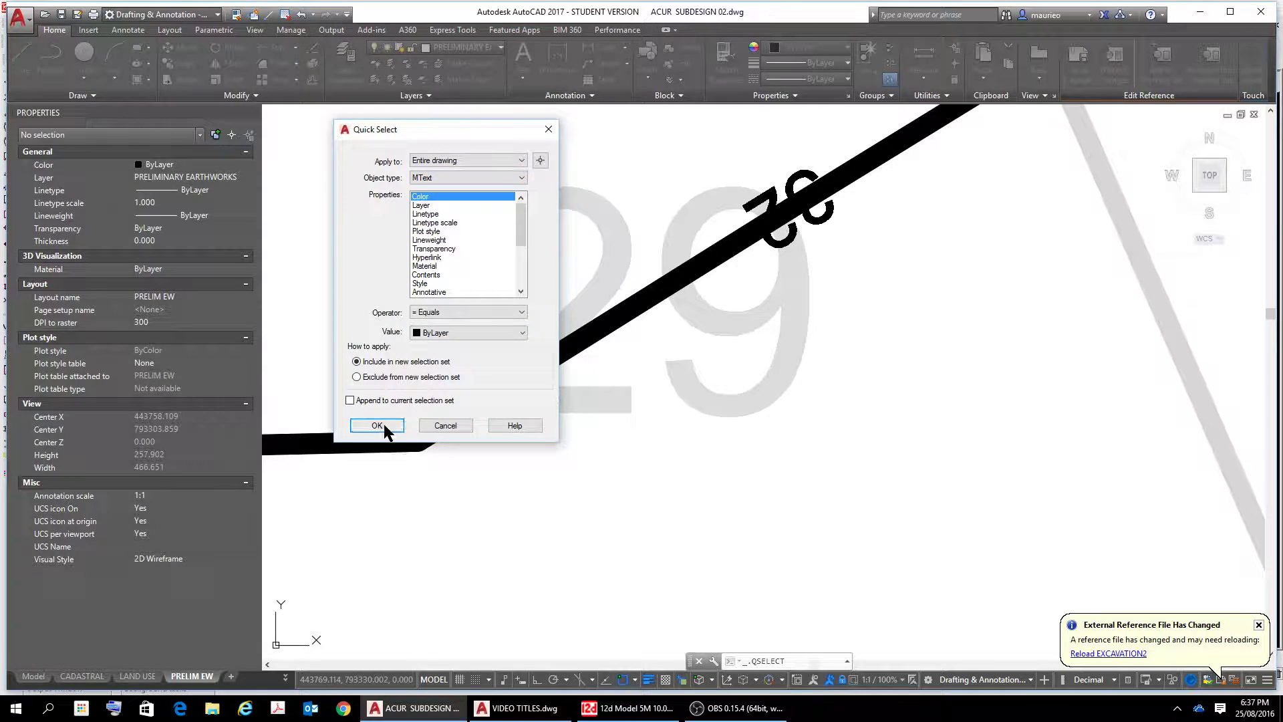
click(525, 311)
click(521, 312)
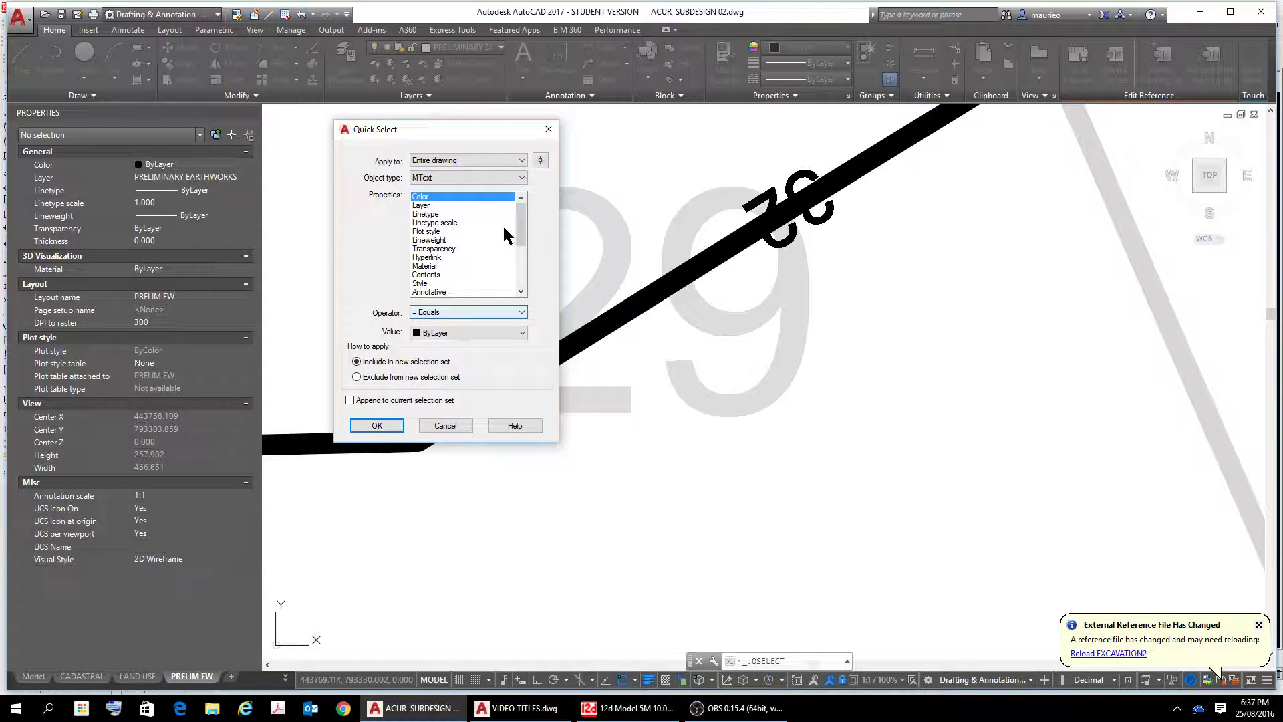
drag(519, 215, 524, 293)
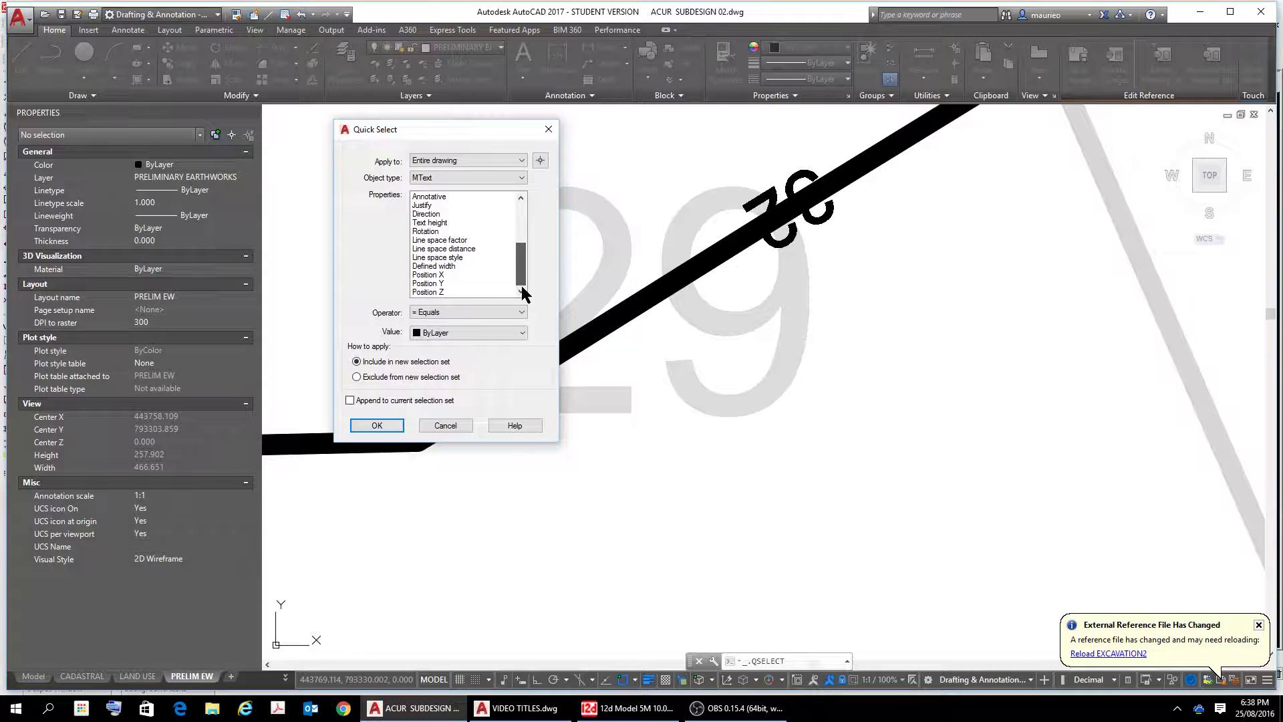
click(438, 223)
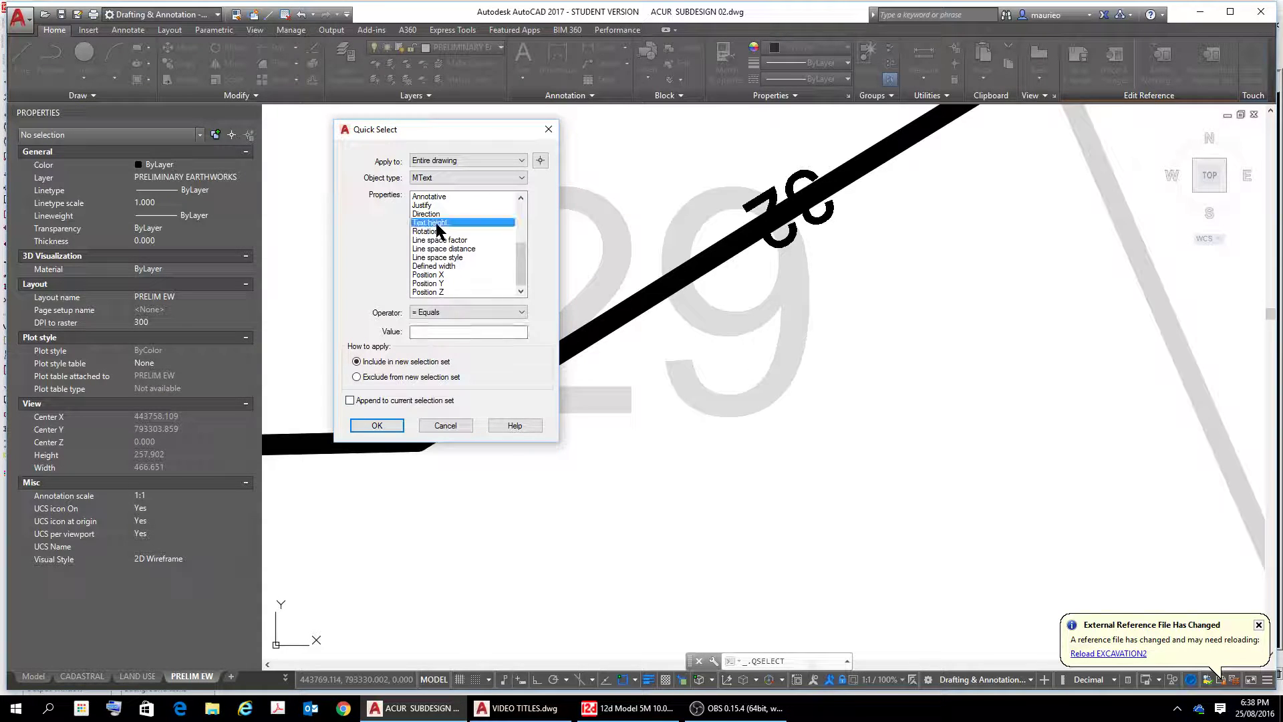
click(473, 332)
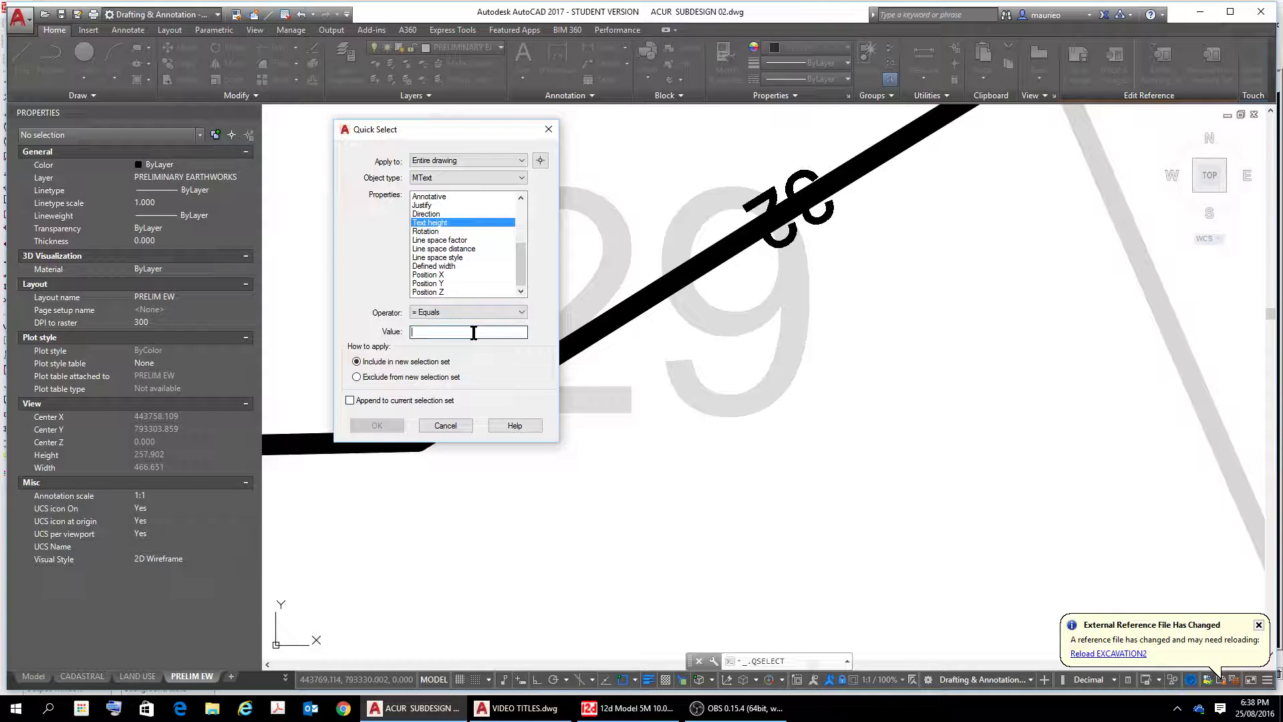
text(1)
key(Return)
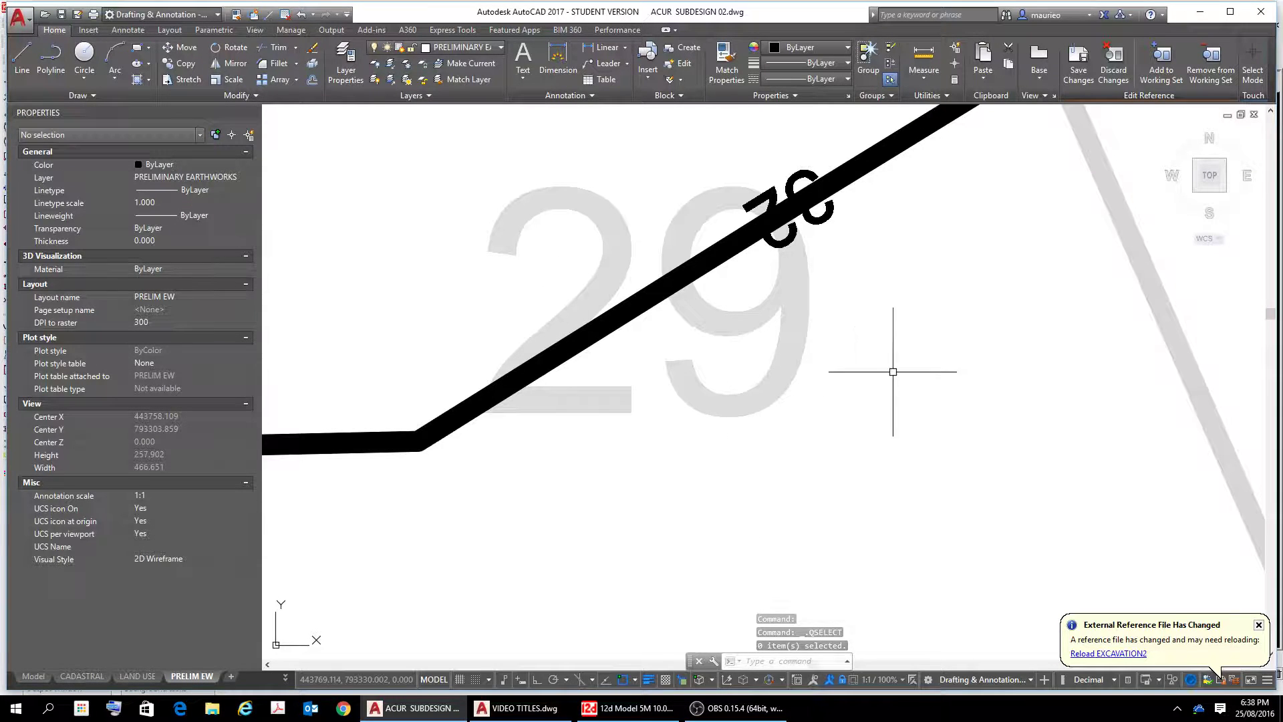
Select the contour elevation label over lot 29 and quick-select Text objects with height equal to 1 within the current selection
click(798, 250)
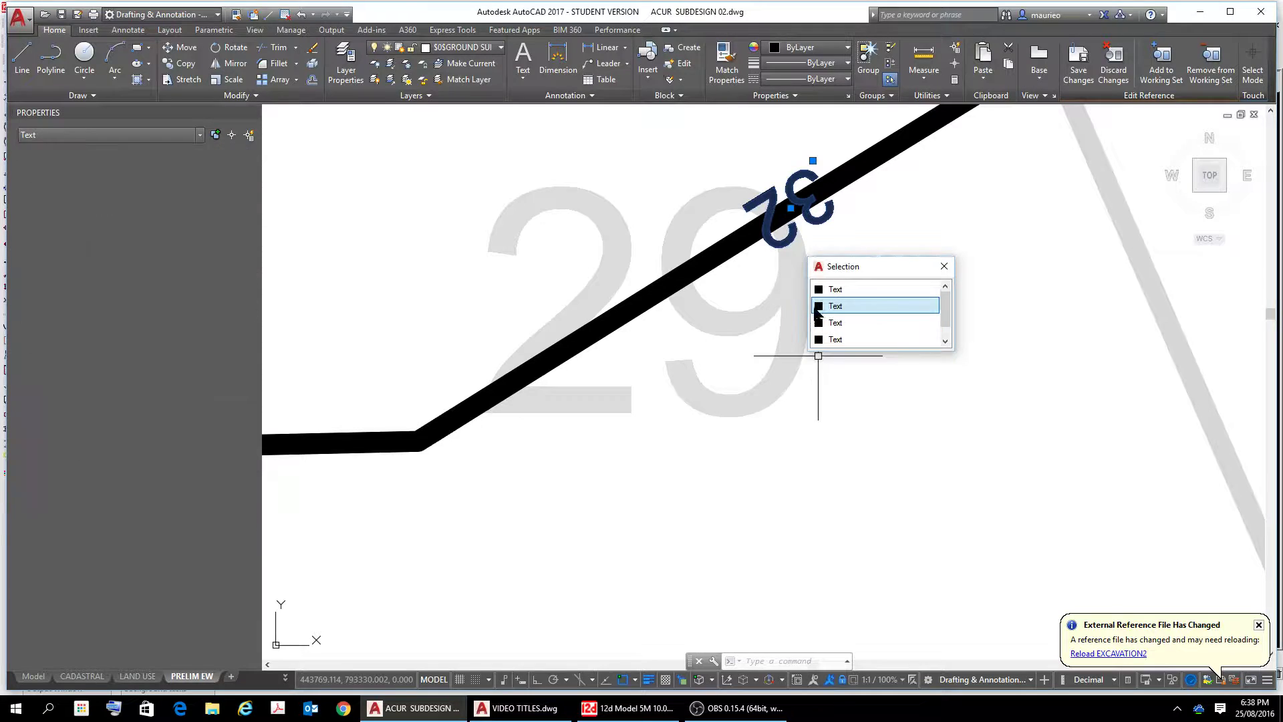
click(823, 290)
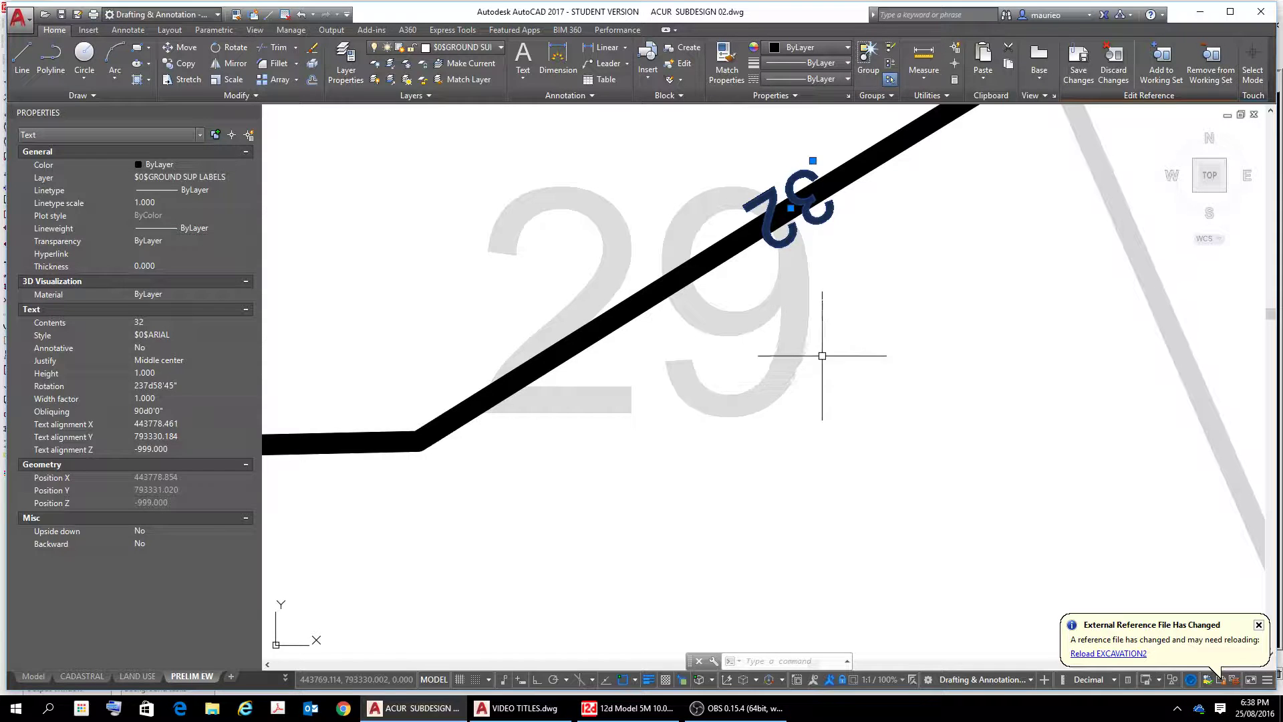
click(248, 136)
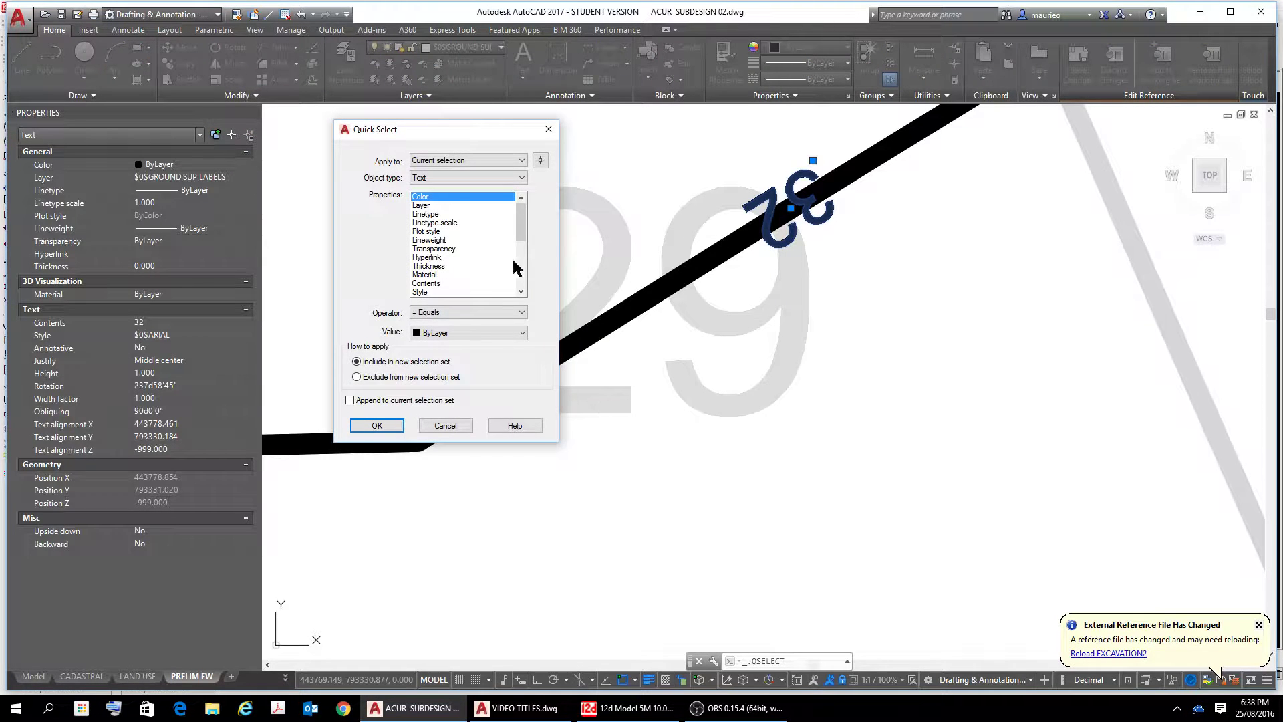
mouse_move(525, 235)
mouse_down()
mouse_move(525, 281)
mouse_move(522, 224)
mouse_up()
mouse_move(526, 224)
mouse_down()
mouse_move(534, 273)
mouse_move(521, 220)
mouse_move(522, 244)
mouse_up()
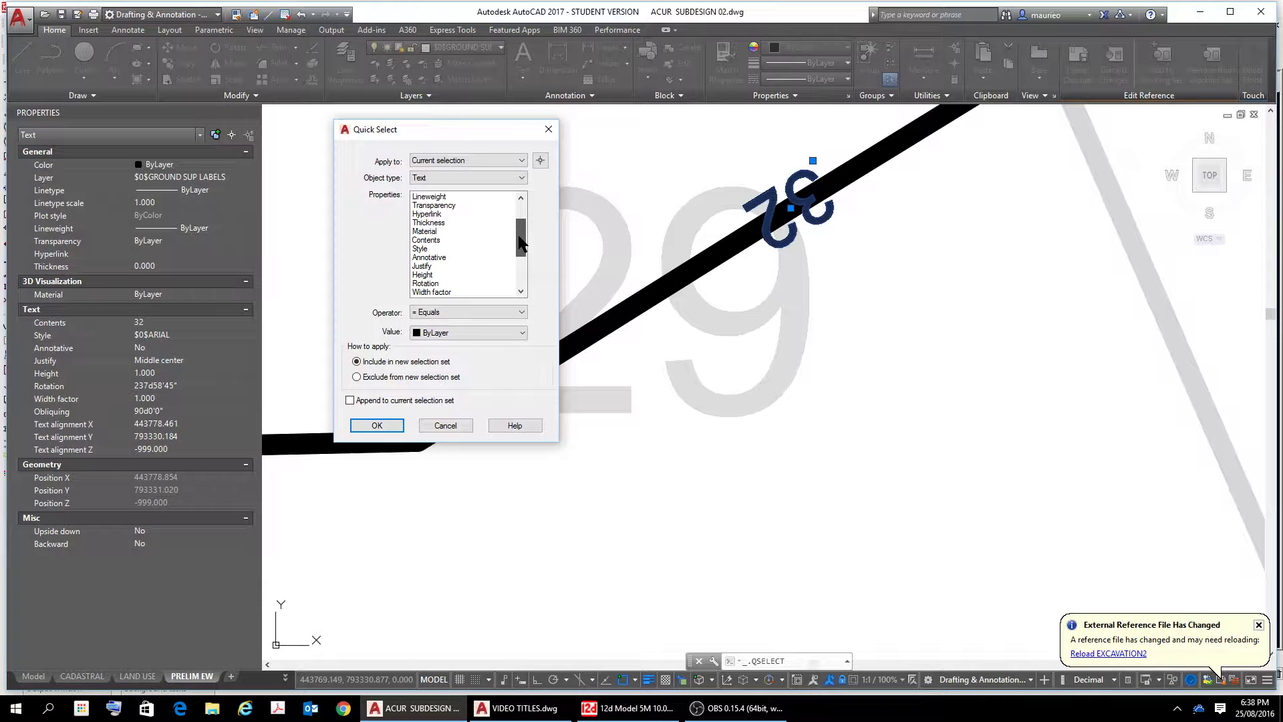
drag(520, 245, 516, 226)
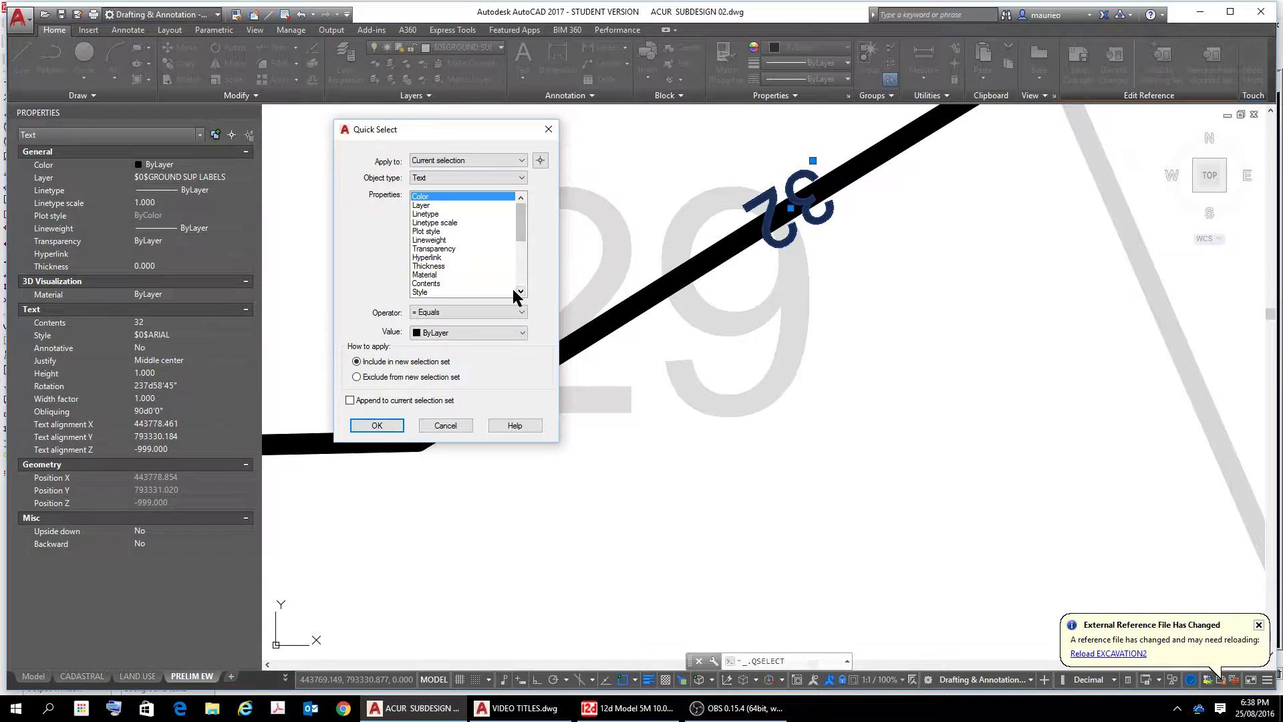
drag(520, 294, 521, 296)
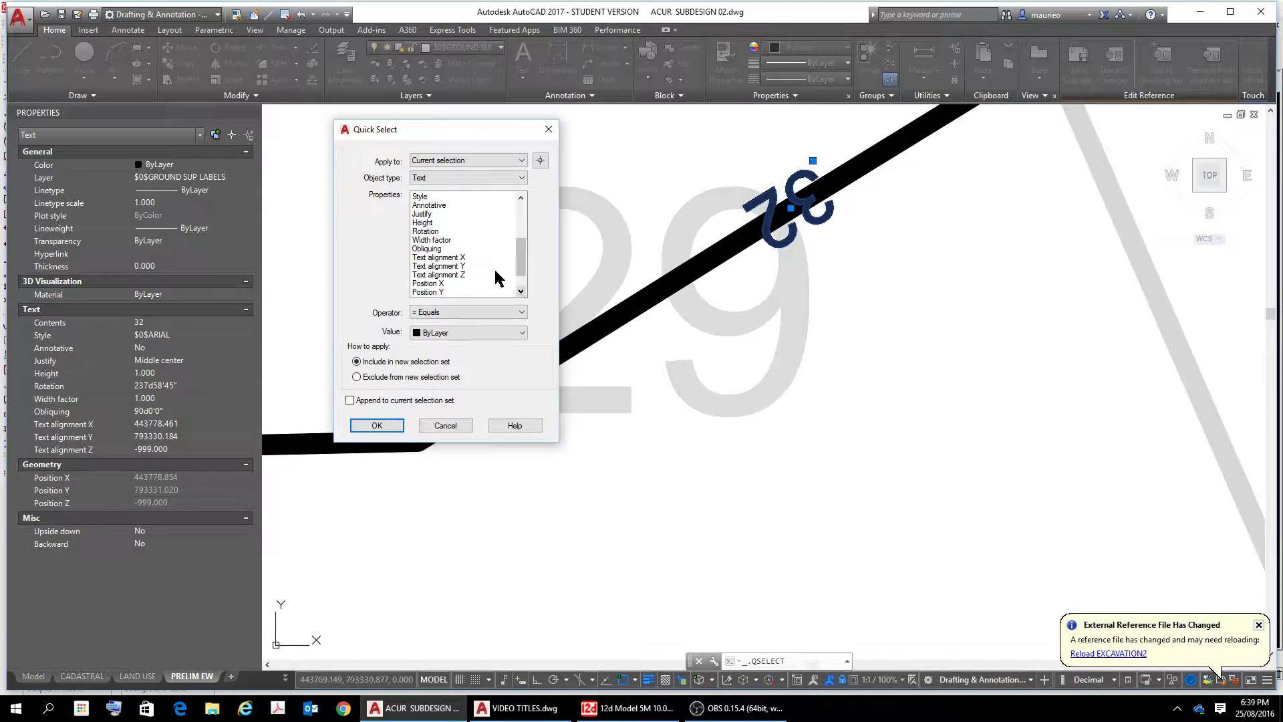
click(423, 224)
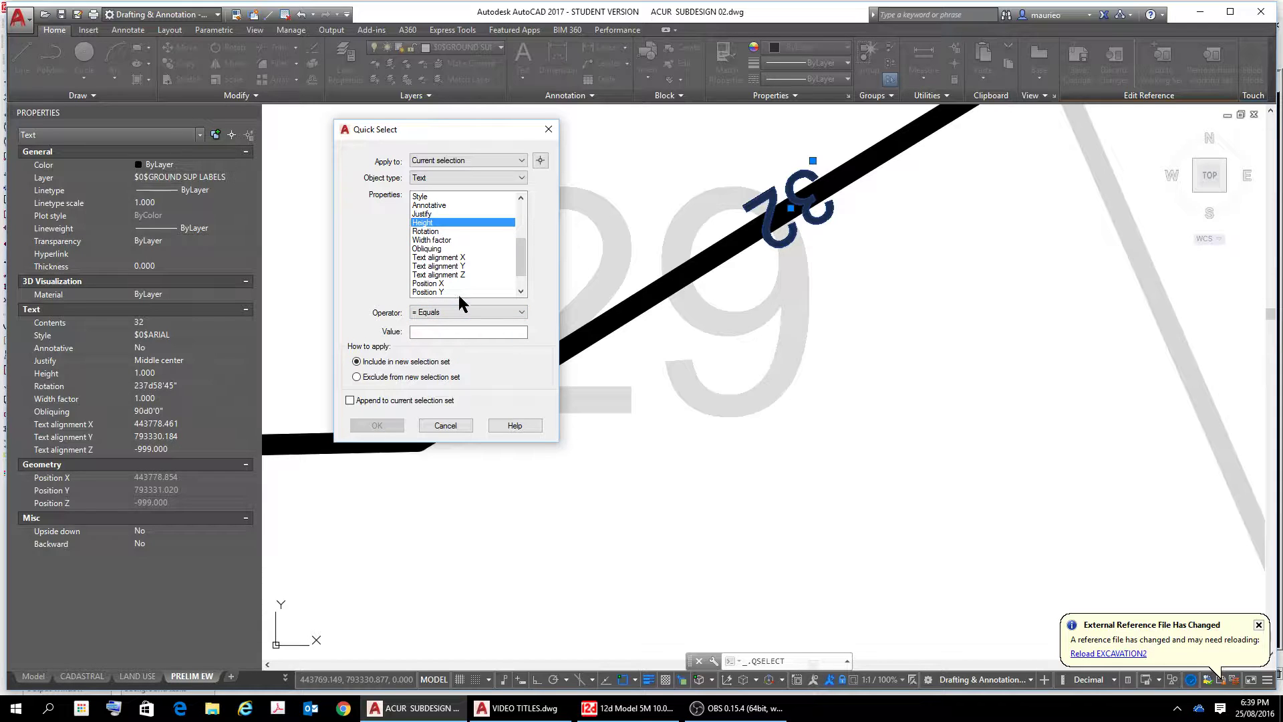
click(454, 332)
text(1)
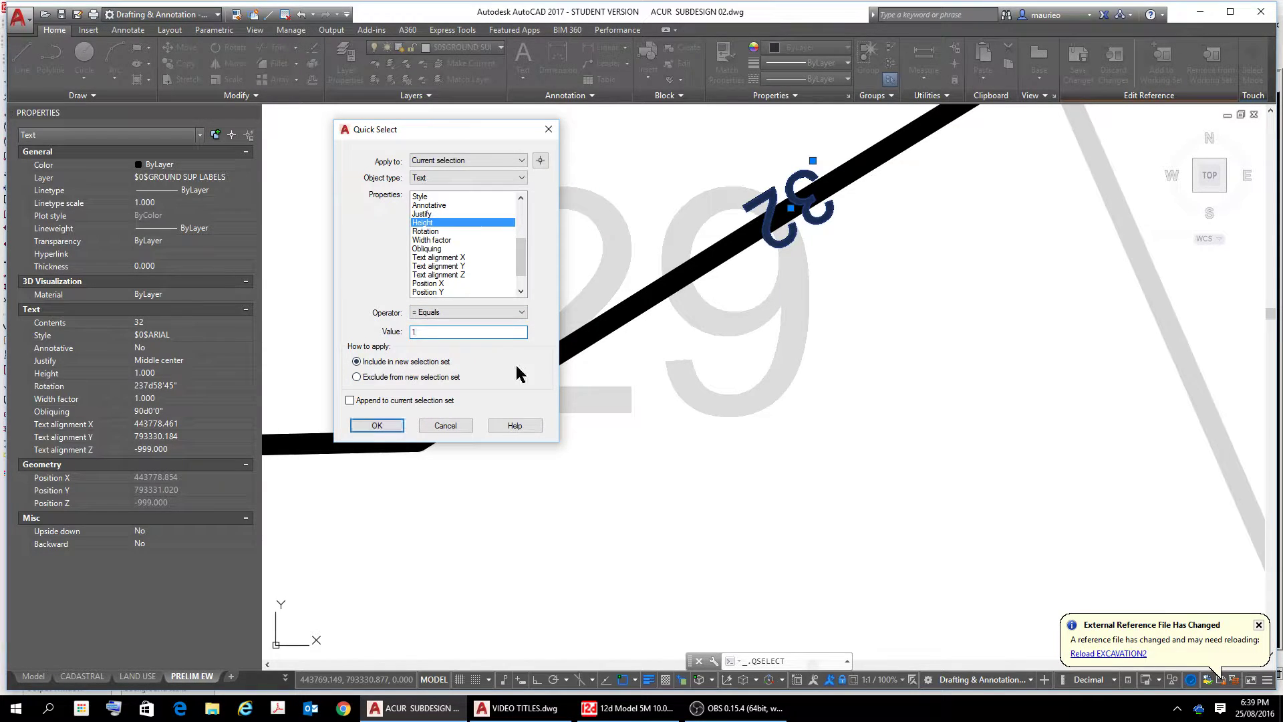
key(Return)
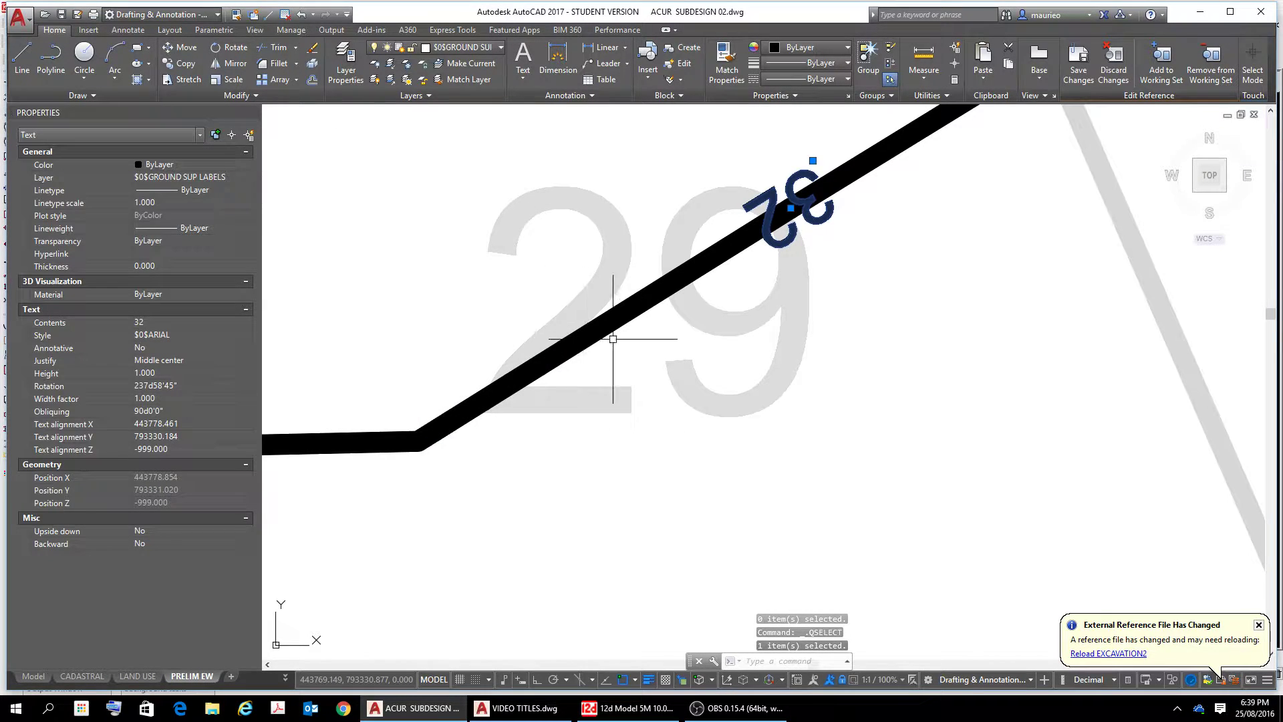
scroll(821, 390, down, 8)
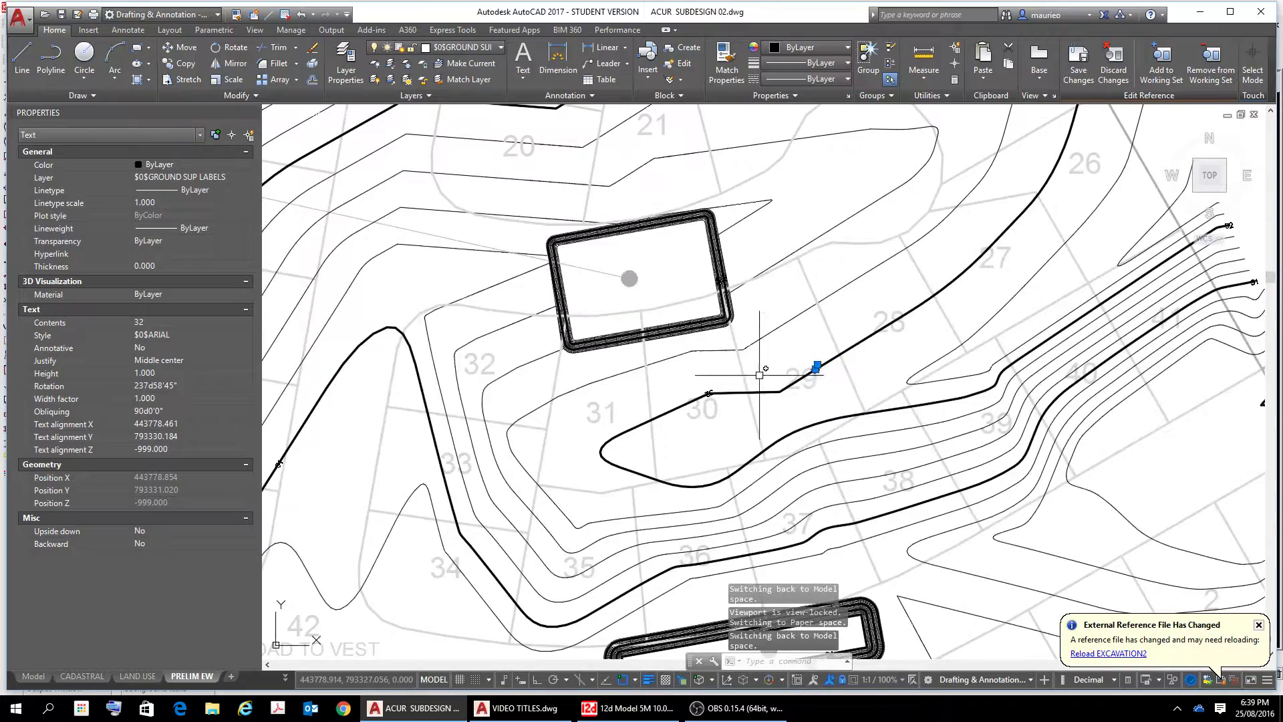
scroll(732, 373, down, 3)
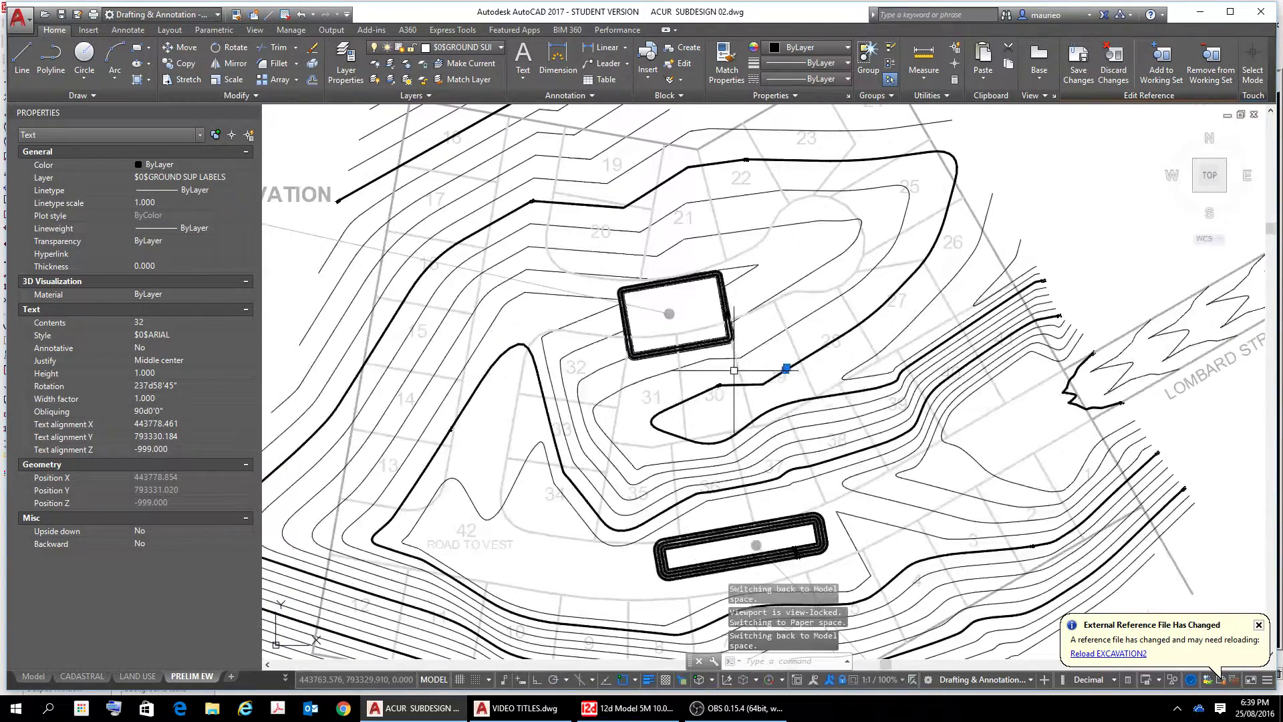